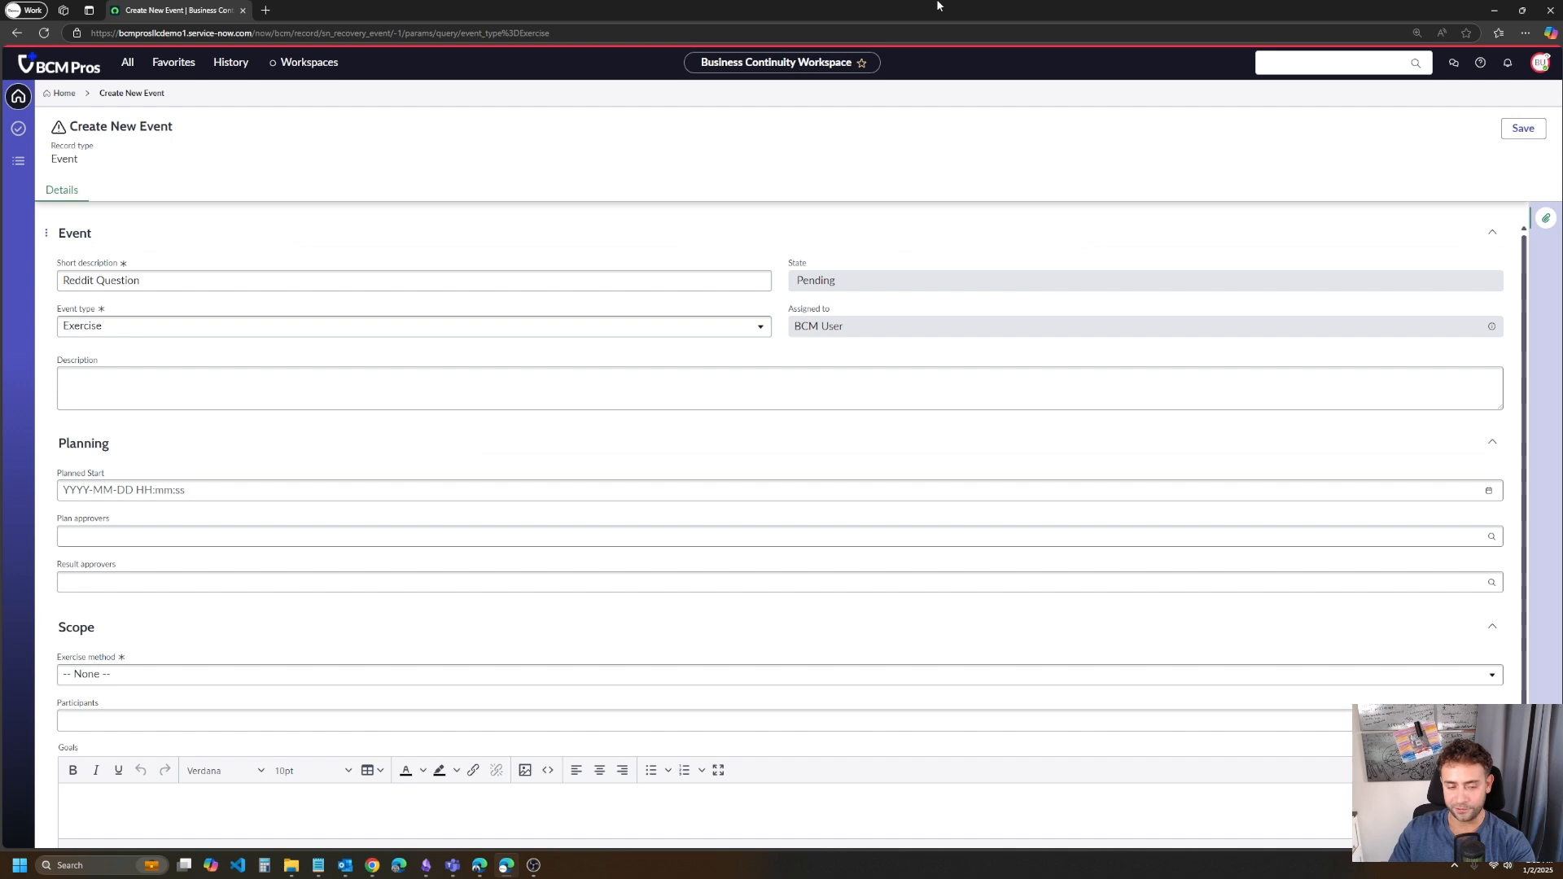
pyautogui.scroll(-2, 271, 488)
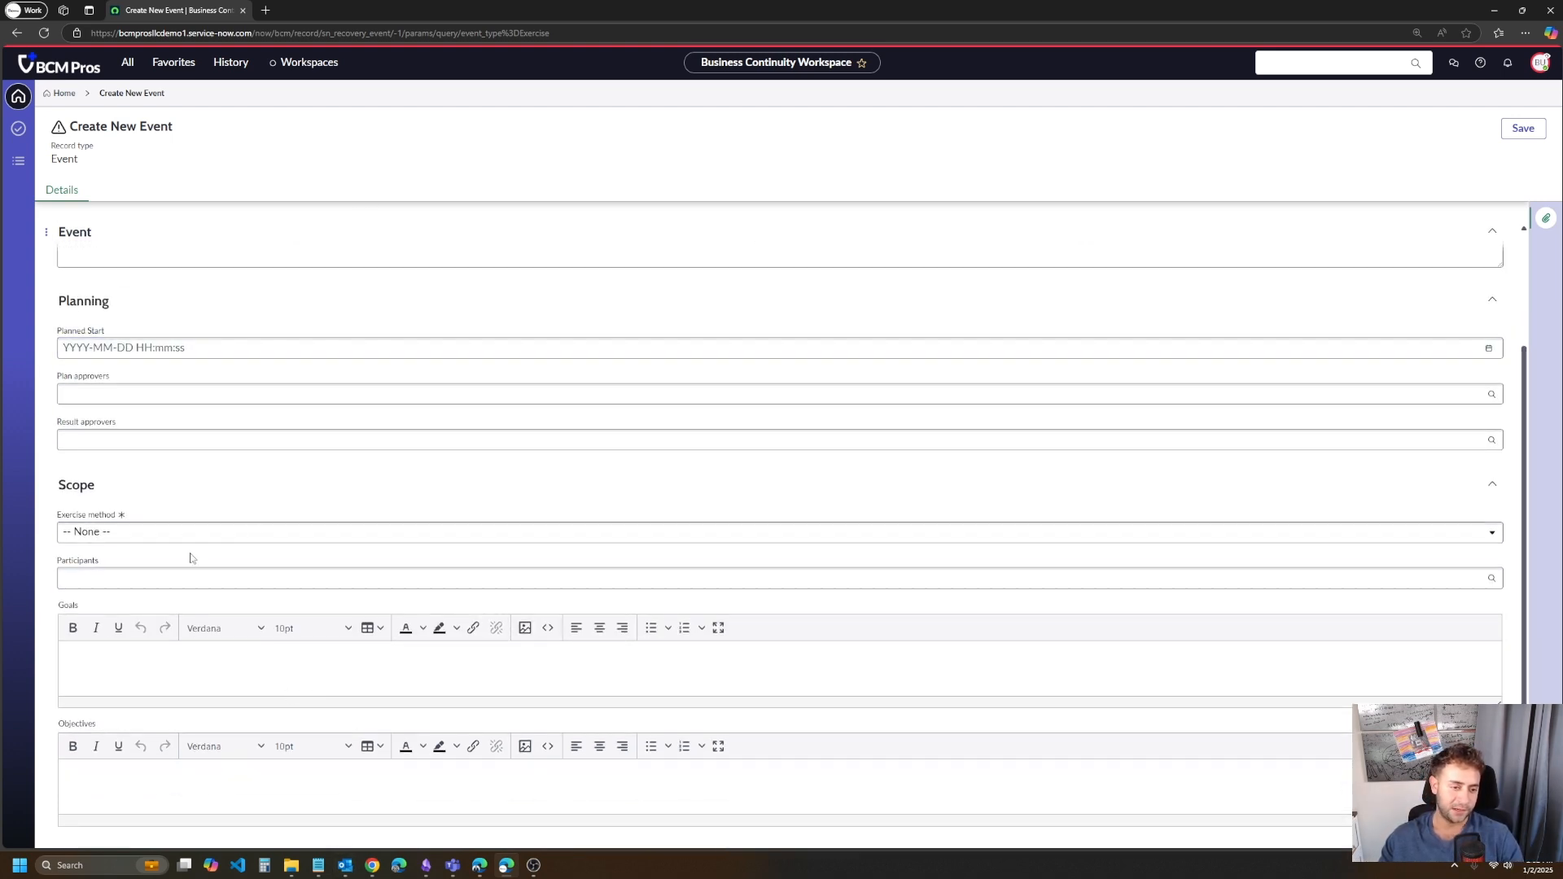
pyautogui.click(174, 532)
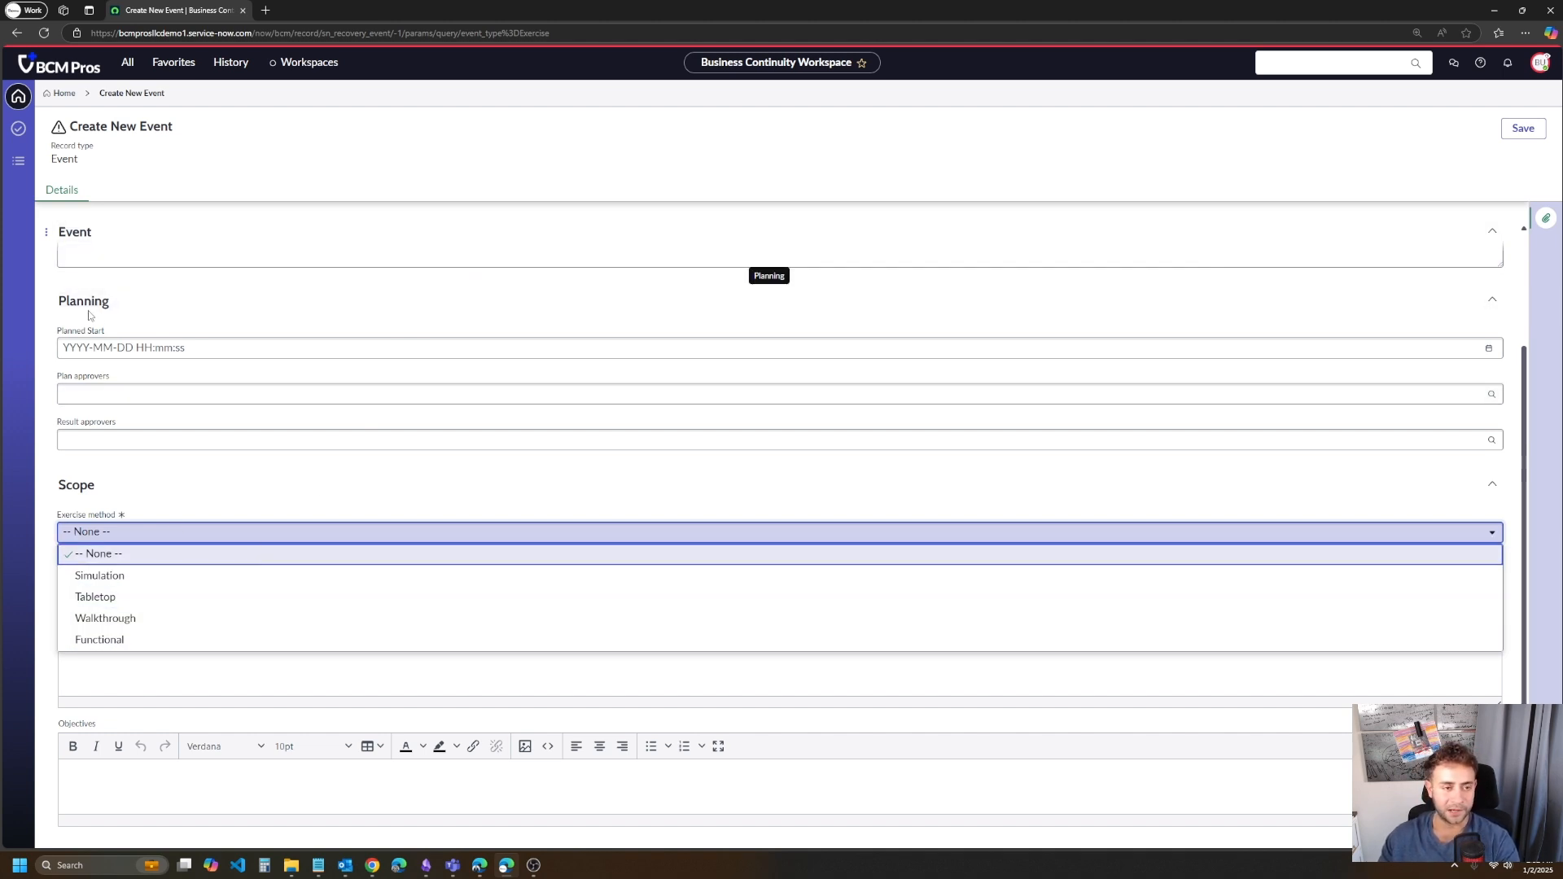
pyautogui.click(51, 307)
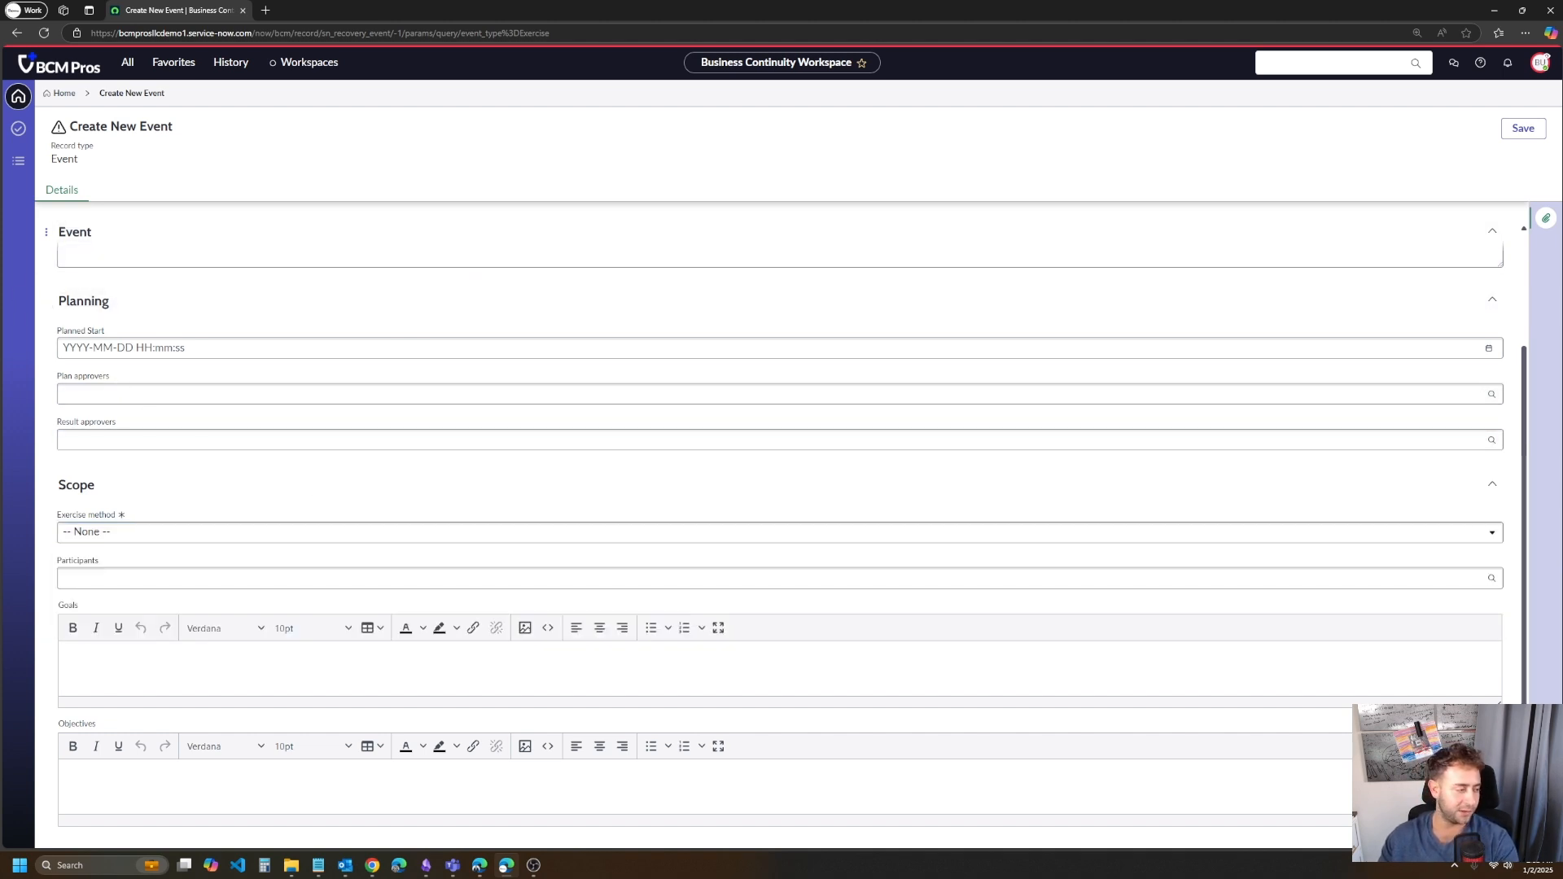
pyautogui.hotkey('alt', 'Tab')
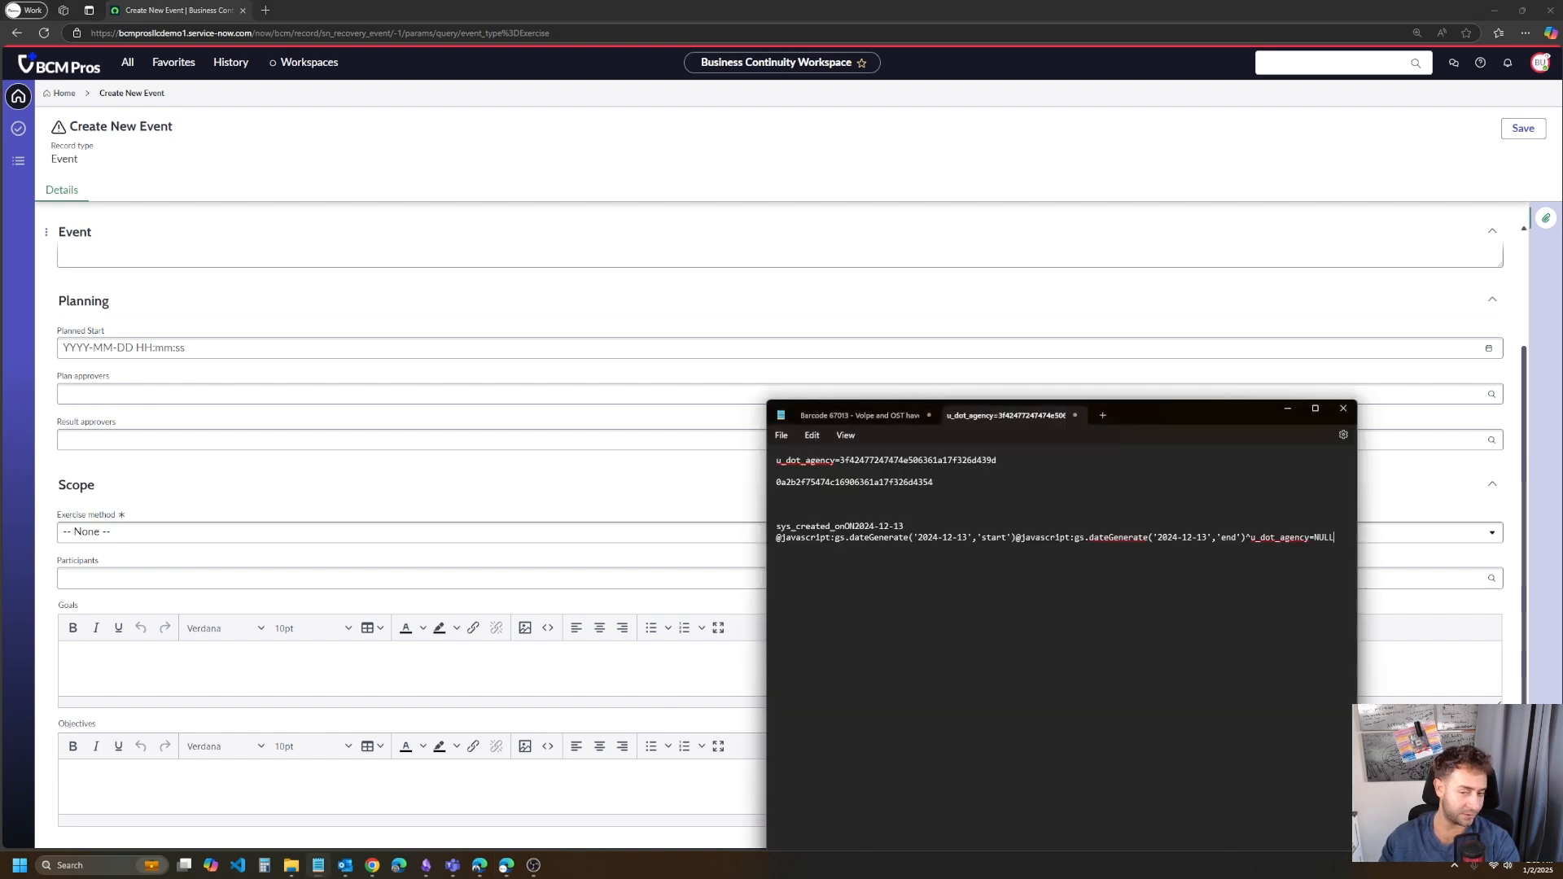
pyautogui.click(1042, 158)
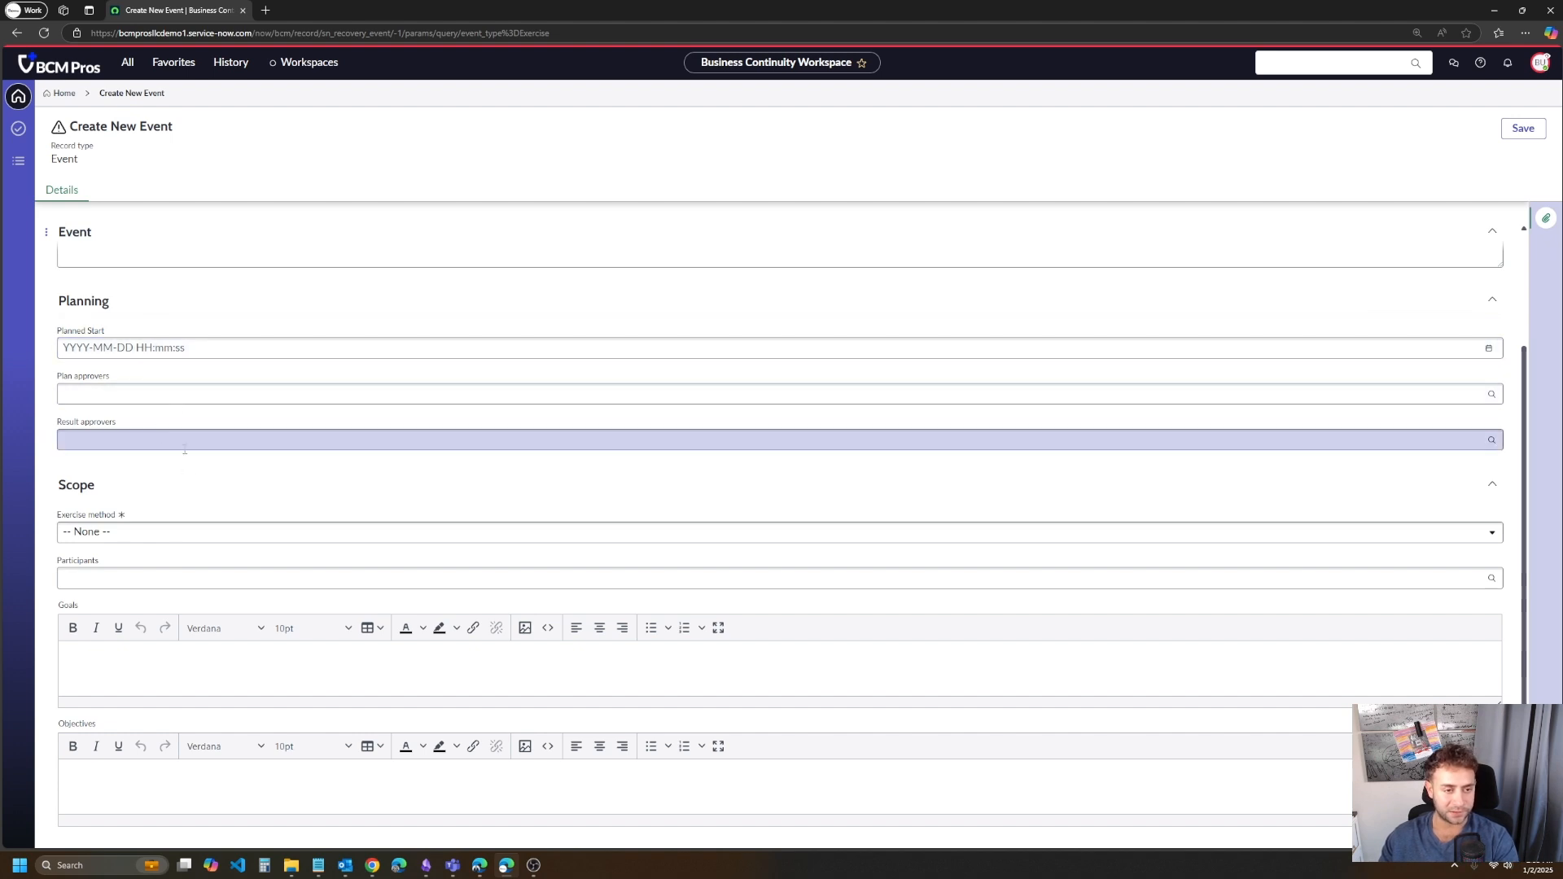
pyautogui.click(157, 347)
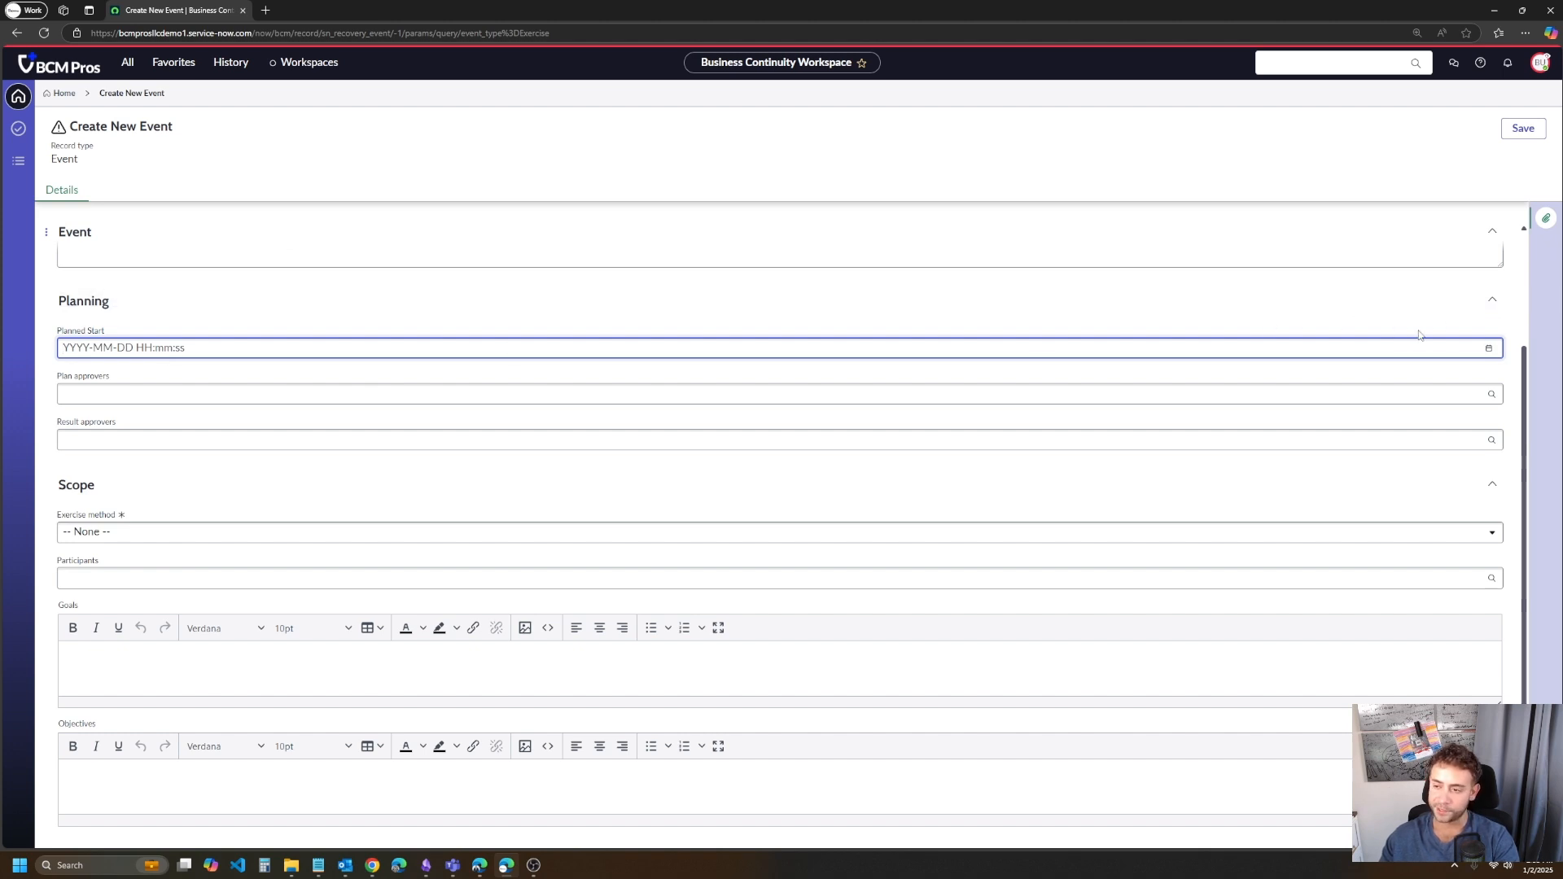
pyautogui.click(1492, 349)
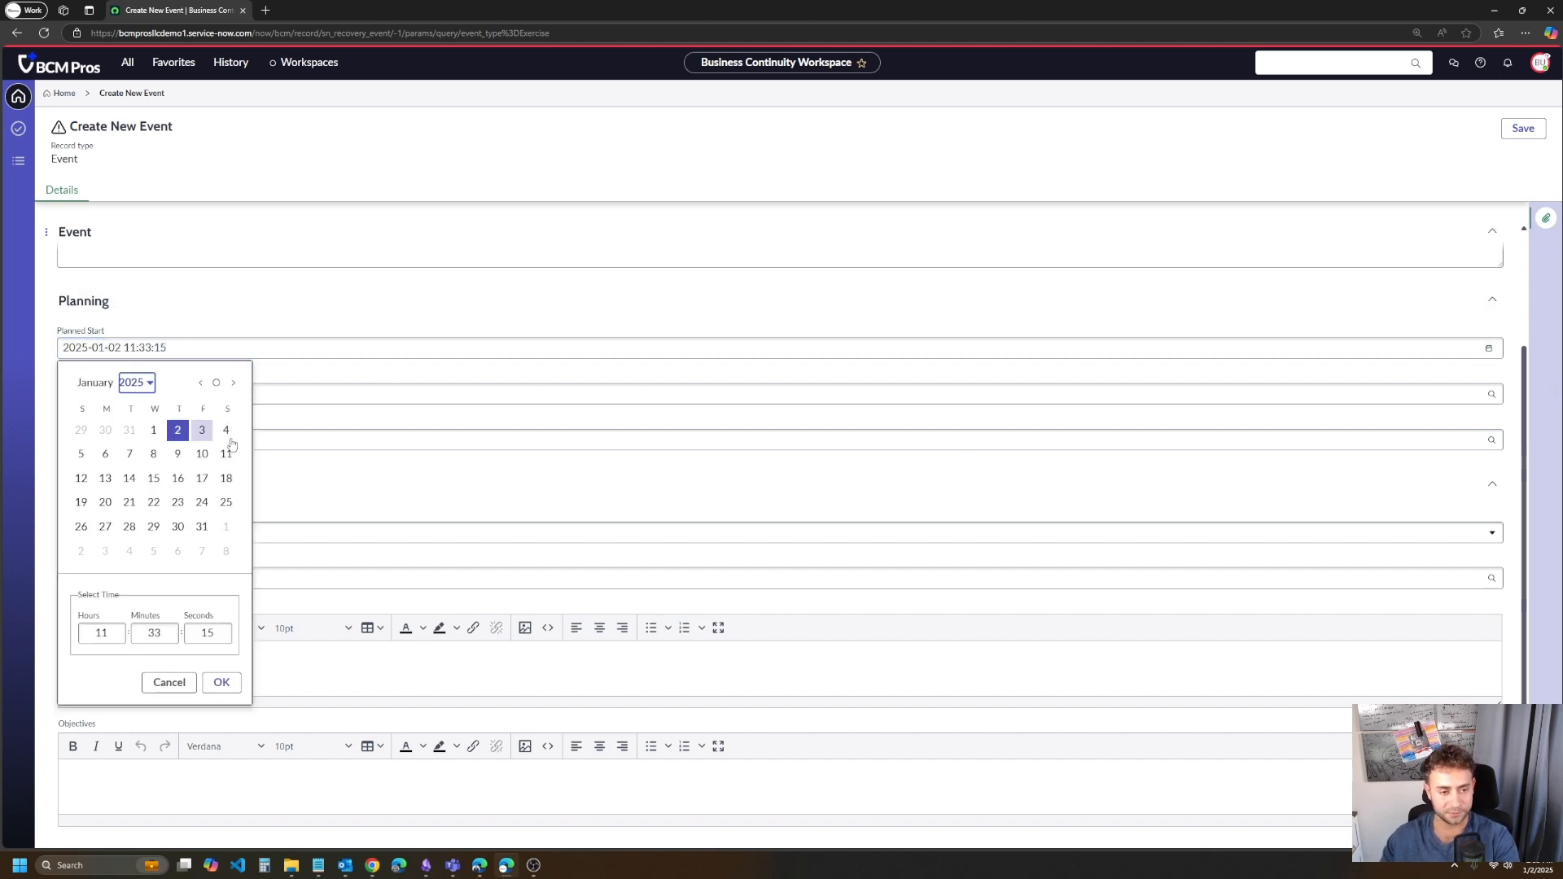
pyautogui.click(221, 682)
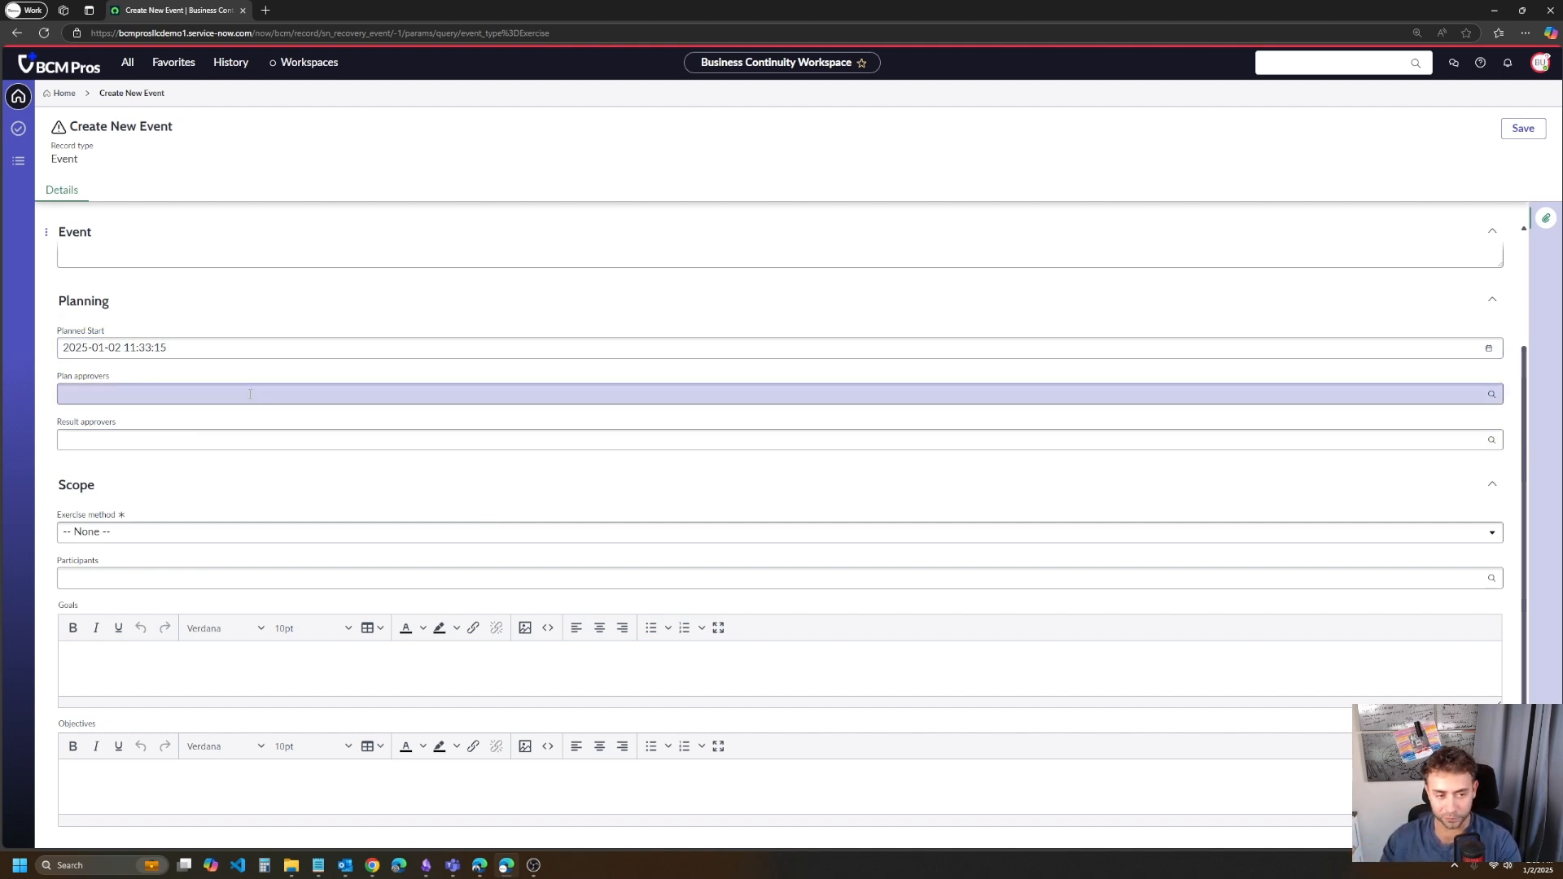
# - Examine the plan approvers and result approvers fields in the new event's Planning section
pyautogui.click(232, 440)
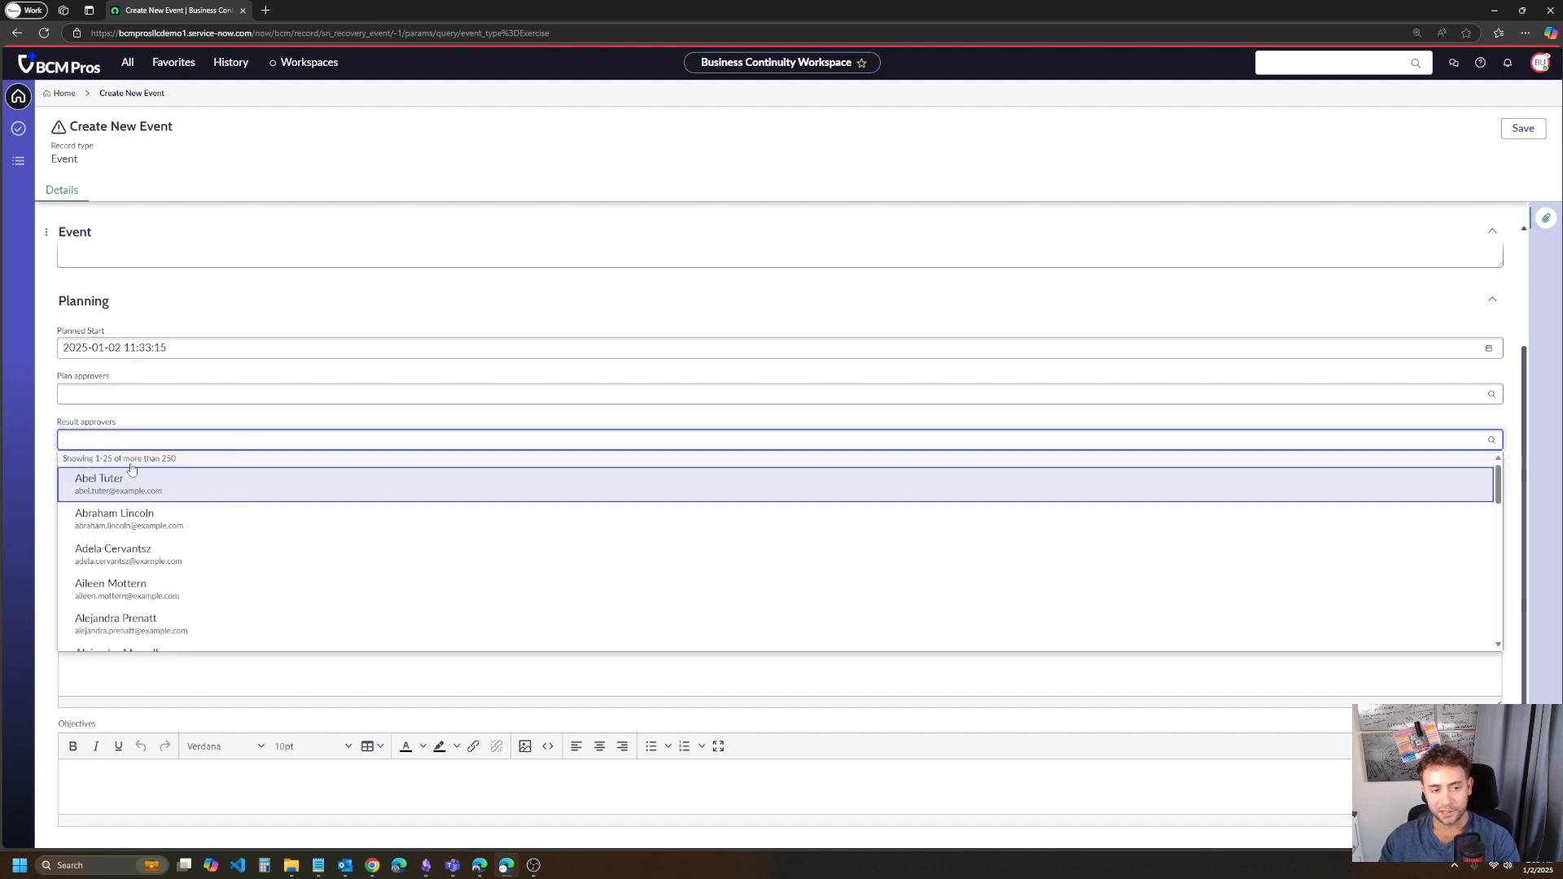
pyautogui.click(56, 422)
pyautogui.click(88, 388)
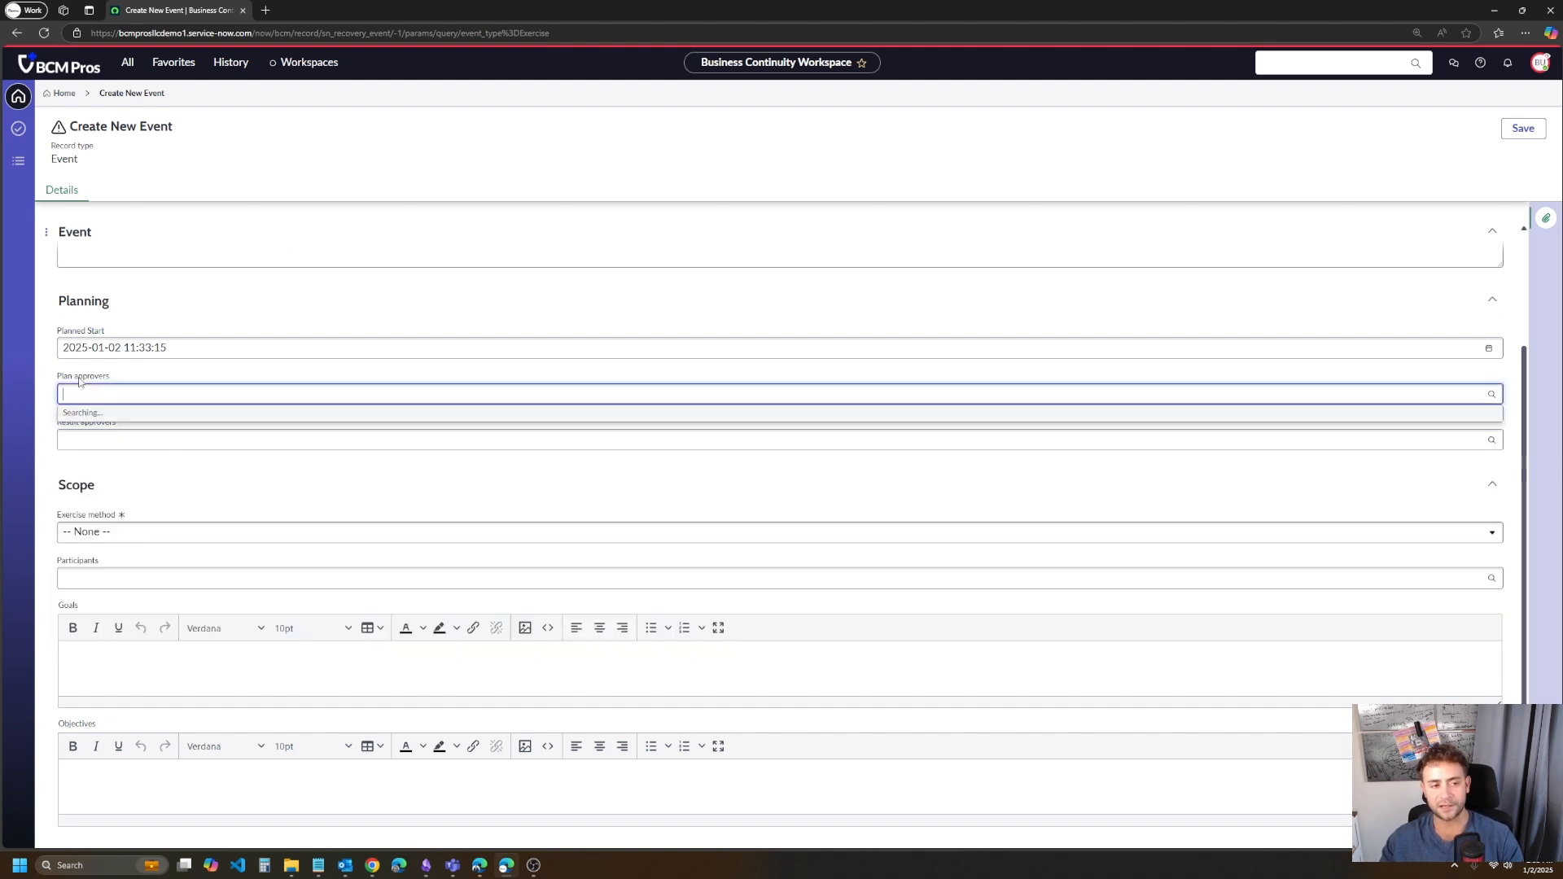
pyautogui.click(36, 375)
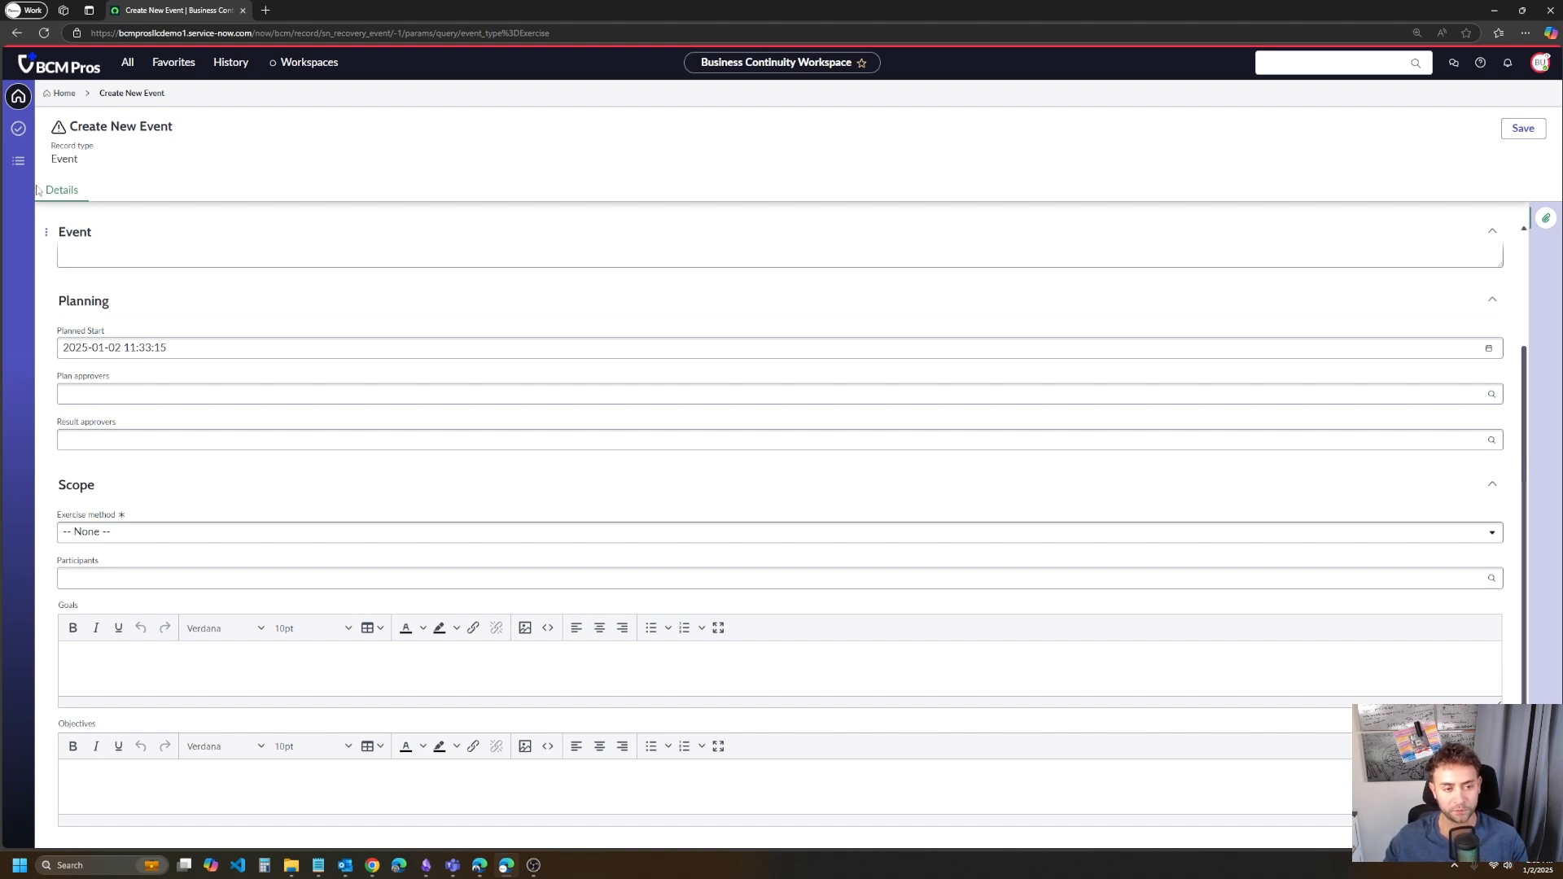
pyautogui.click(70, 252)
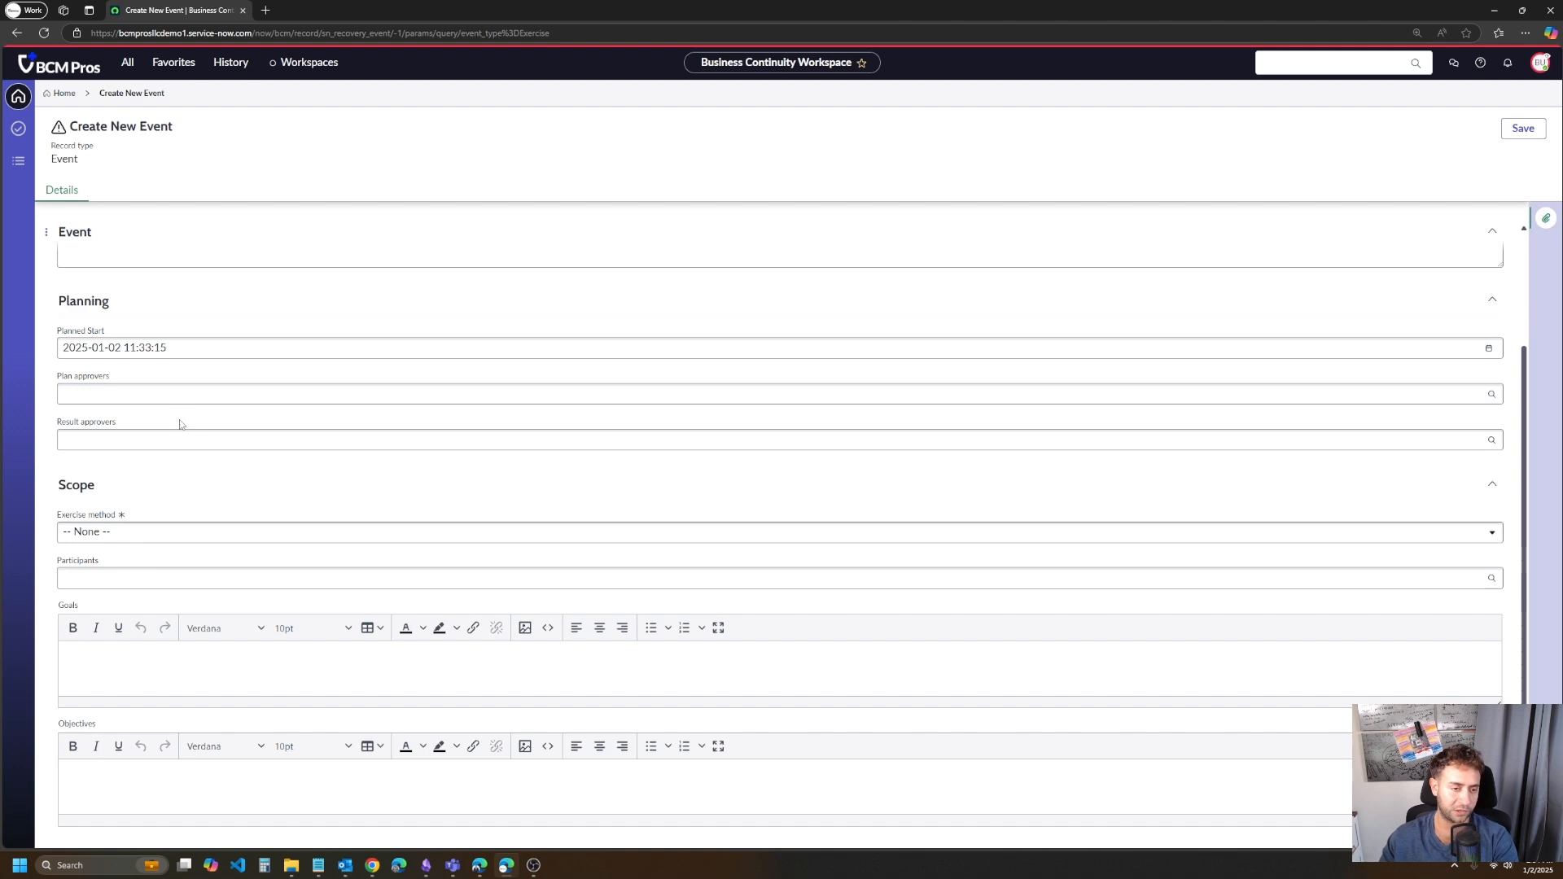
pyautogui.scroll(2, 180, 423)
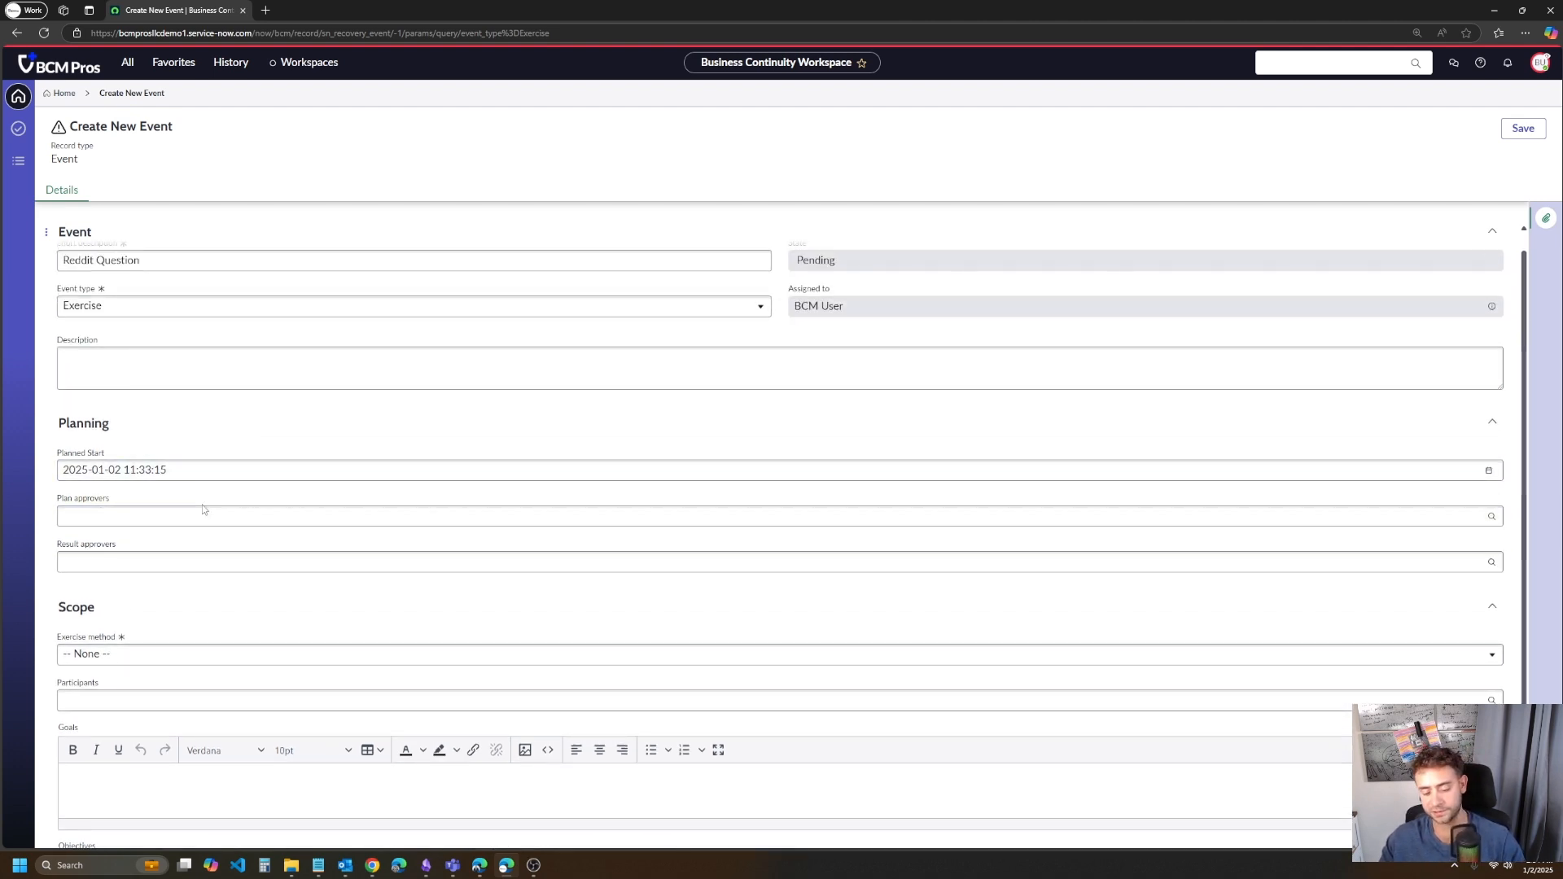
pyautogui.scroll(-2, 187, 488)
pyautogui.scroll(1, 155, 505)
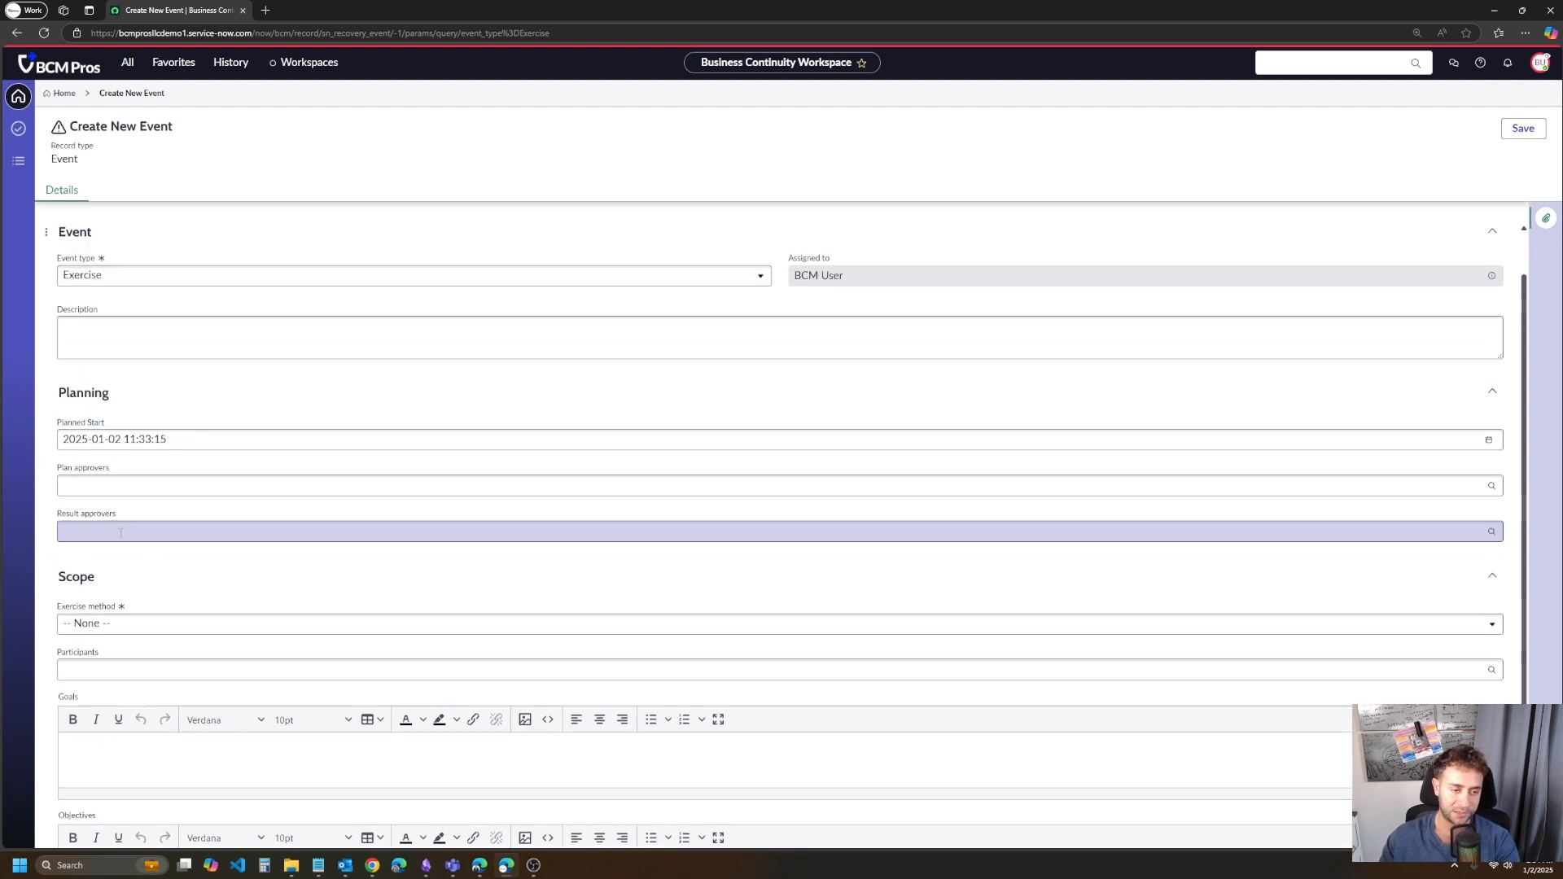
pyautogui.scroll(1, 142, 472)
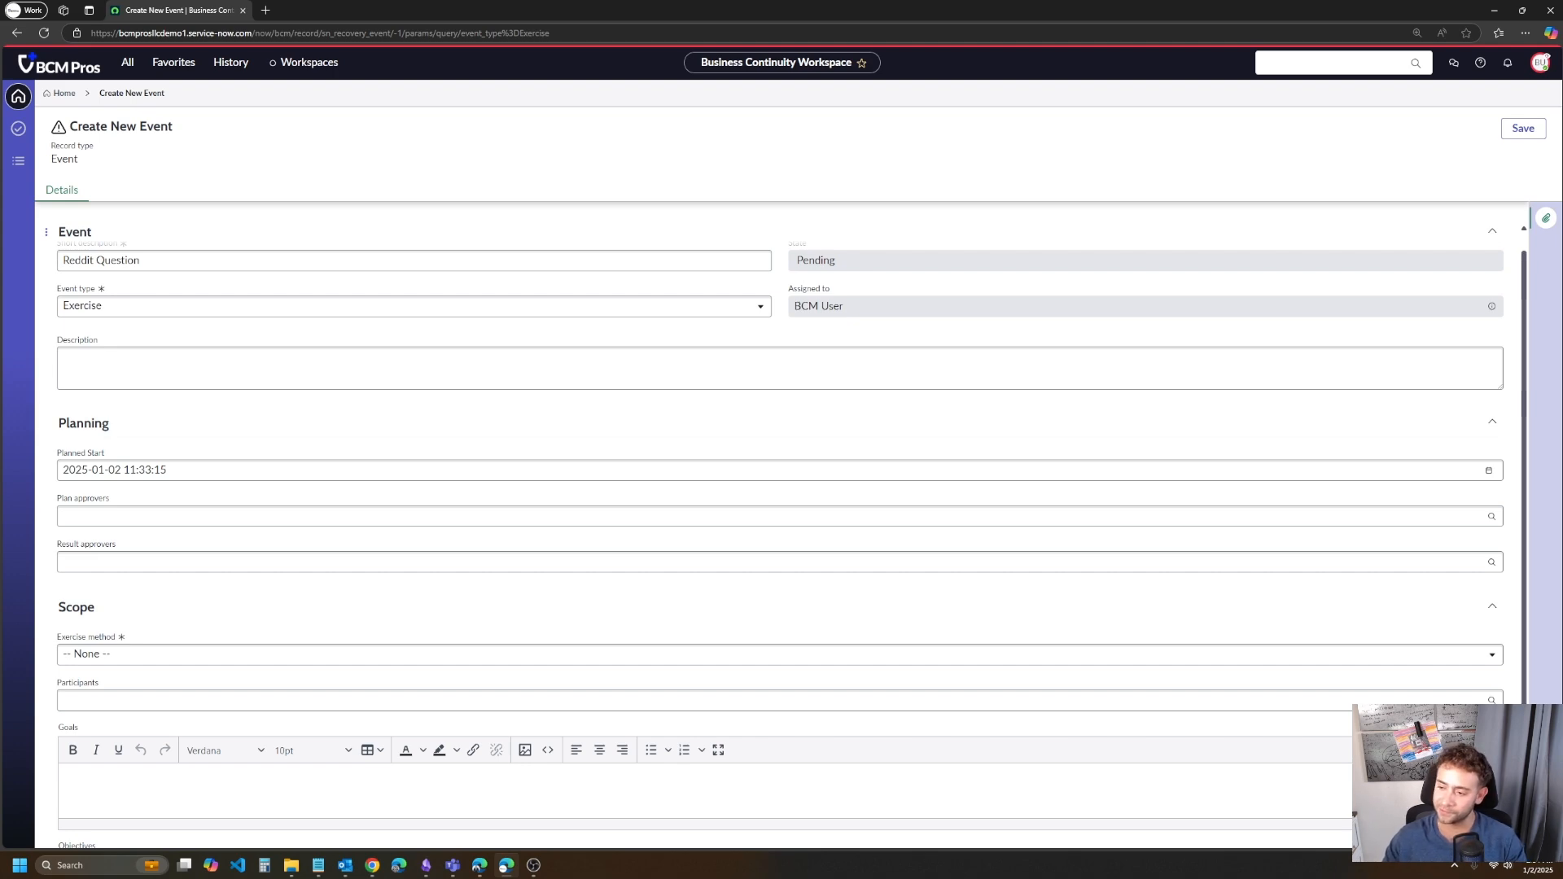
# - Set the exercise method in the event's Scope section to Tabletop
pyautogui.hotkey('alt', 'Tab')
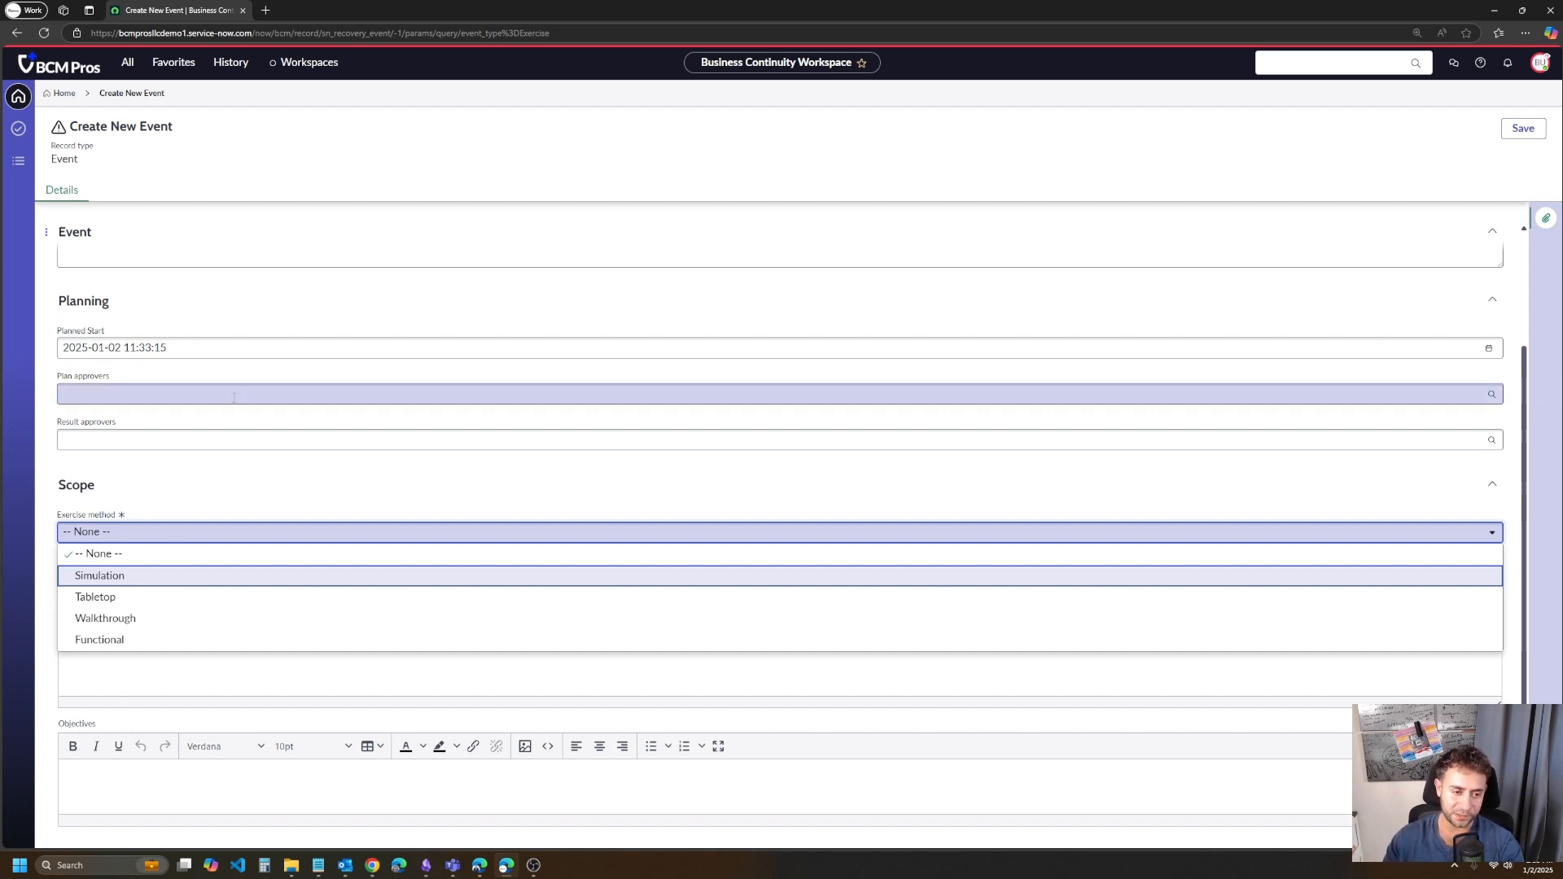
pyautogui.click(174, 597)
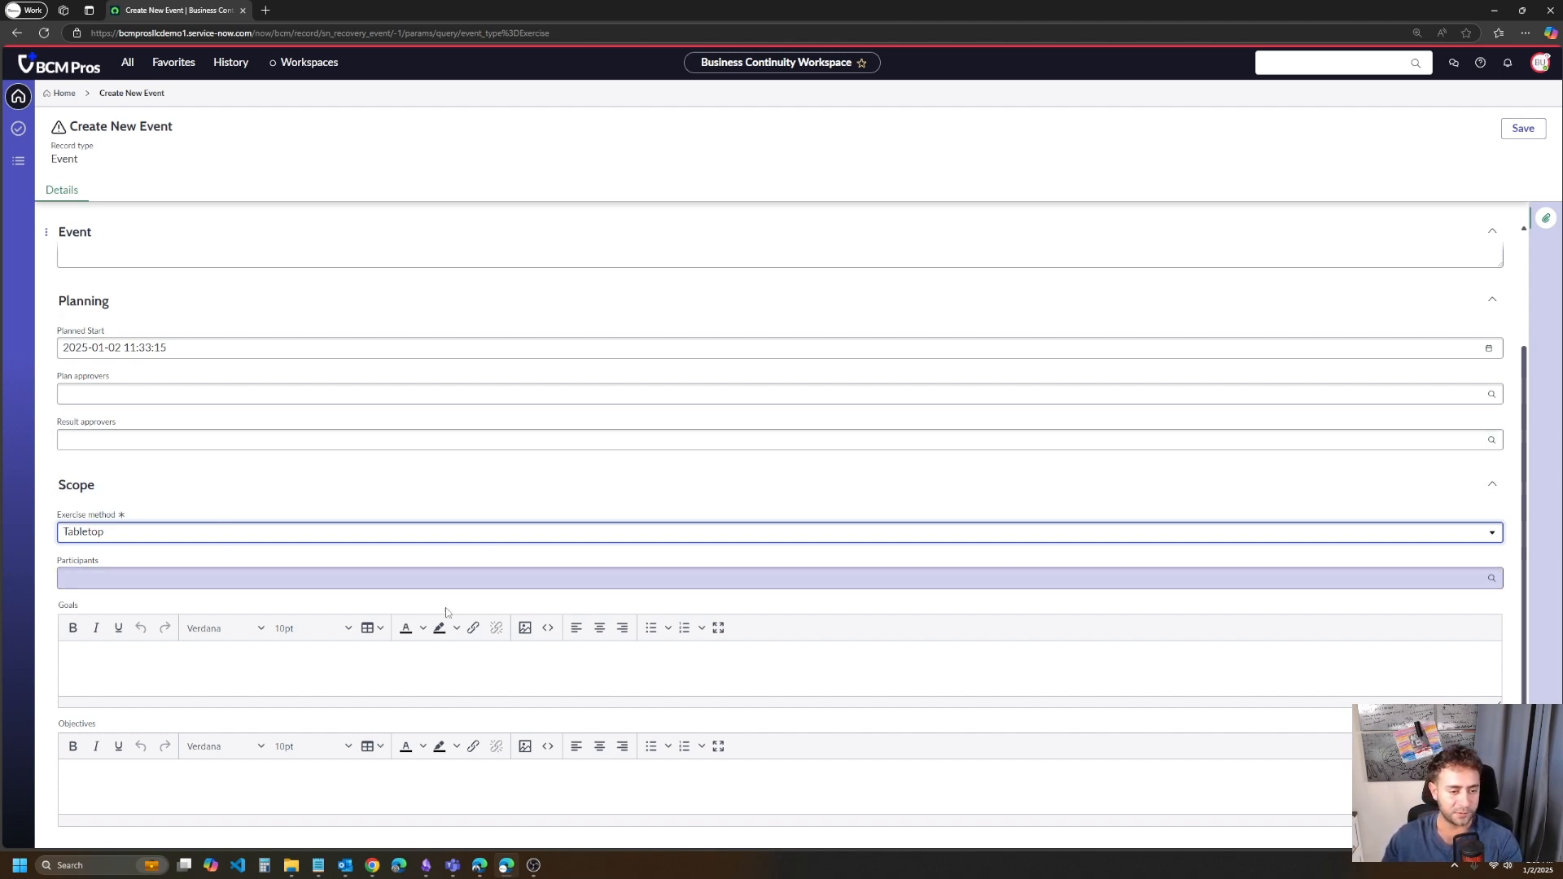
# - Look over the Goals and Objectives fields in the event's Scope section
pyautogui.click(214, 665)
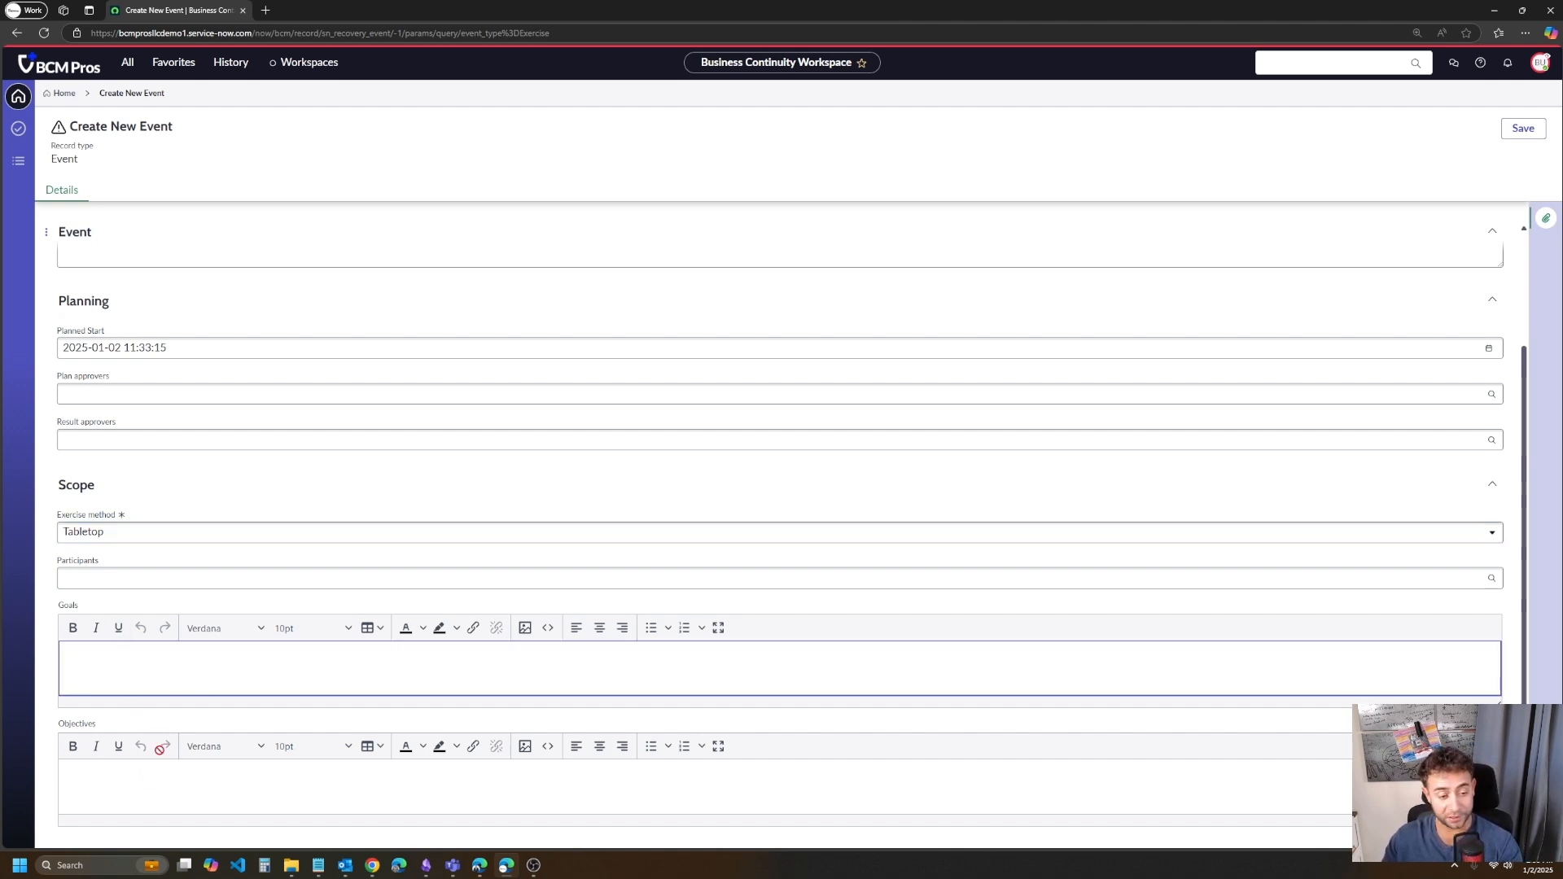
pyautogui.moveTo(95, 725); pyautogui.dragTo(49, 726)
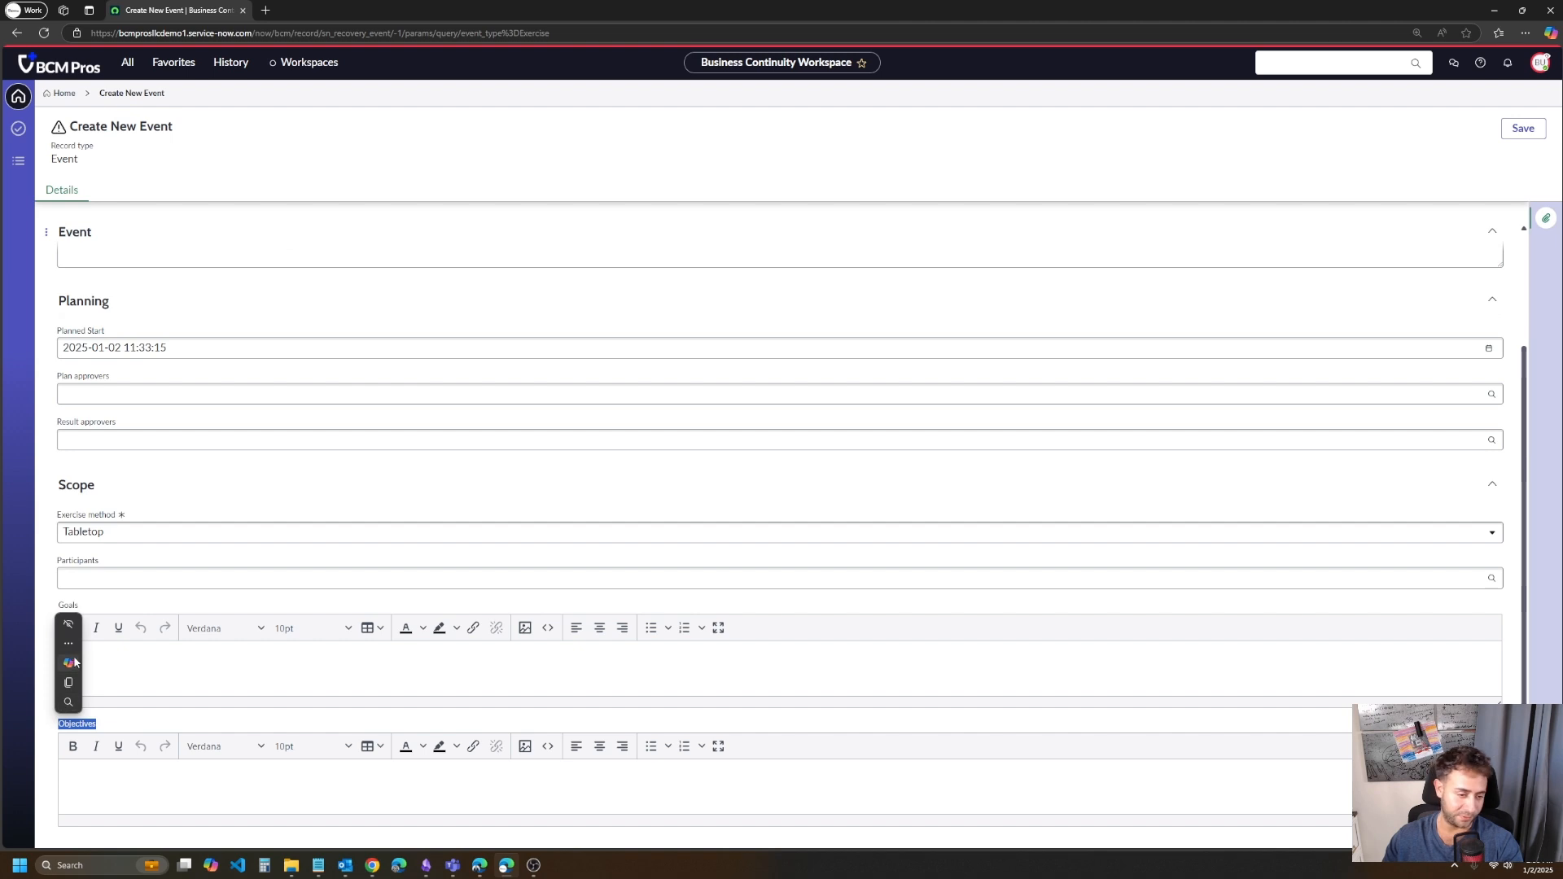
pyautogui.moveTo(99, 610); pyautogui.dragTo(51, 611)
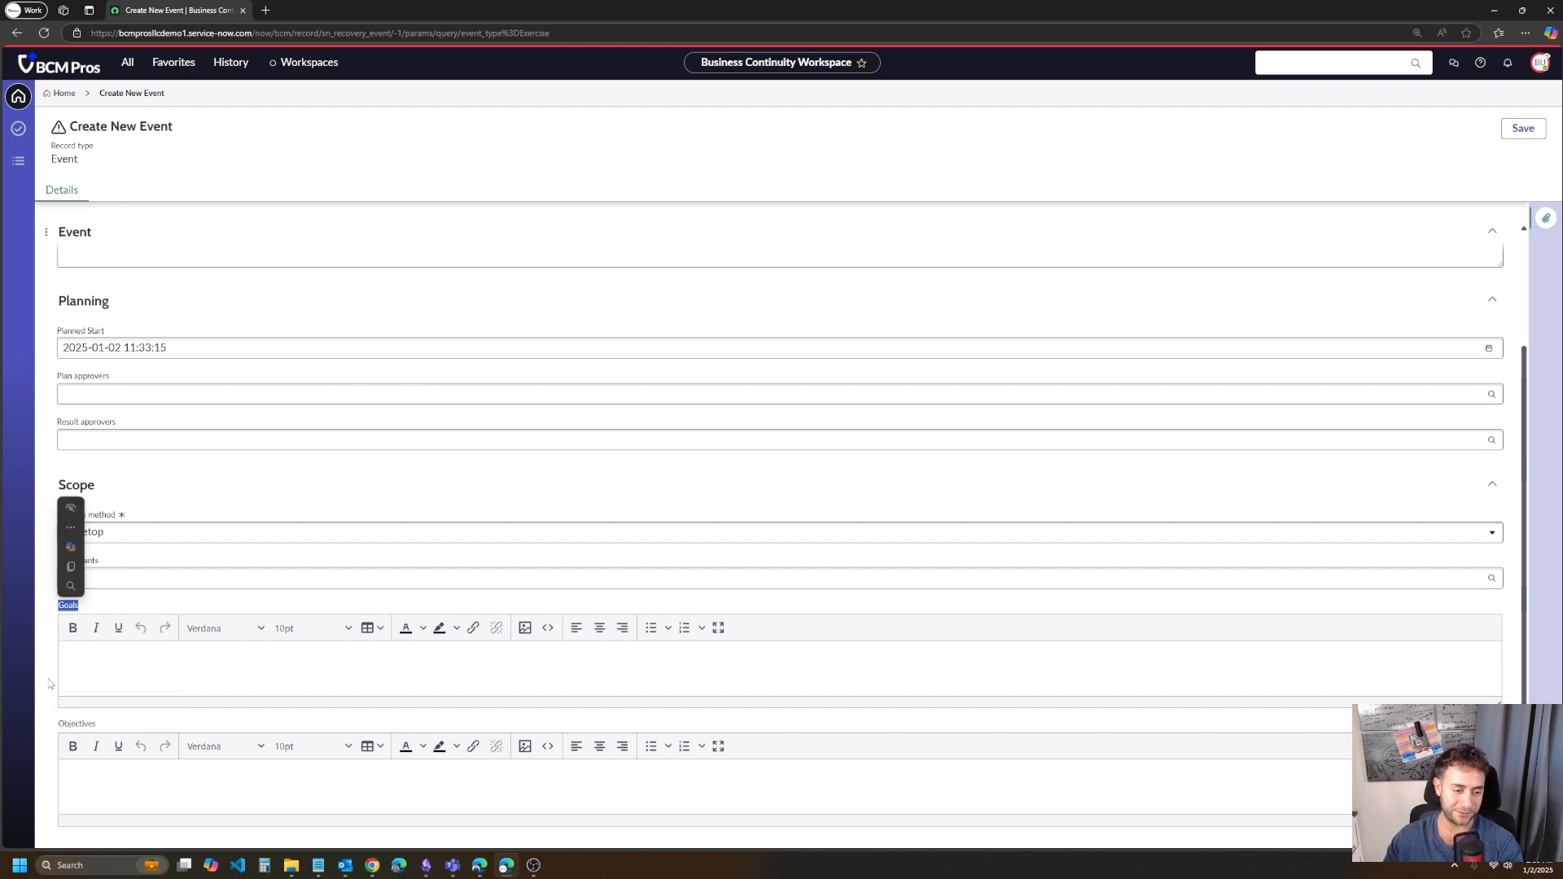
pyautogui.click(118, 730)
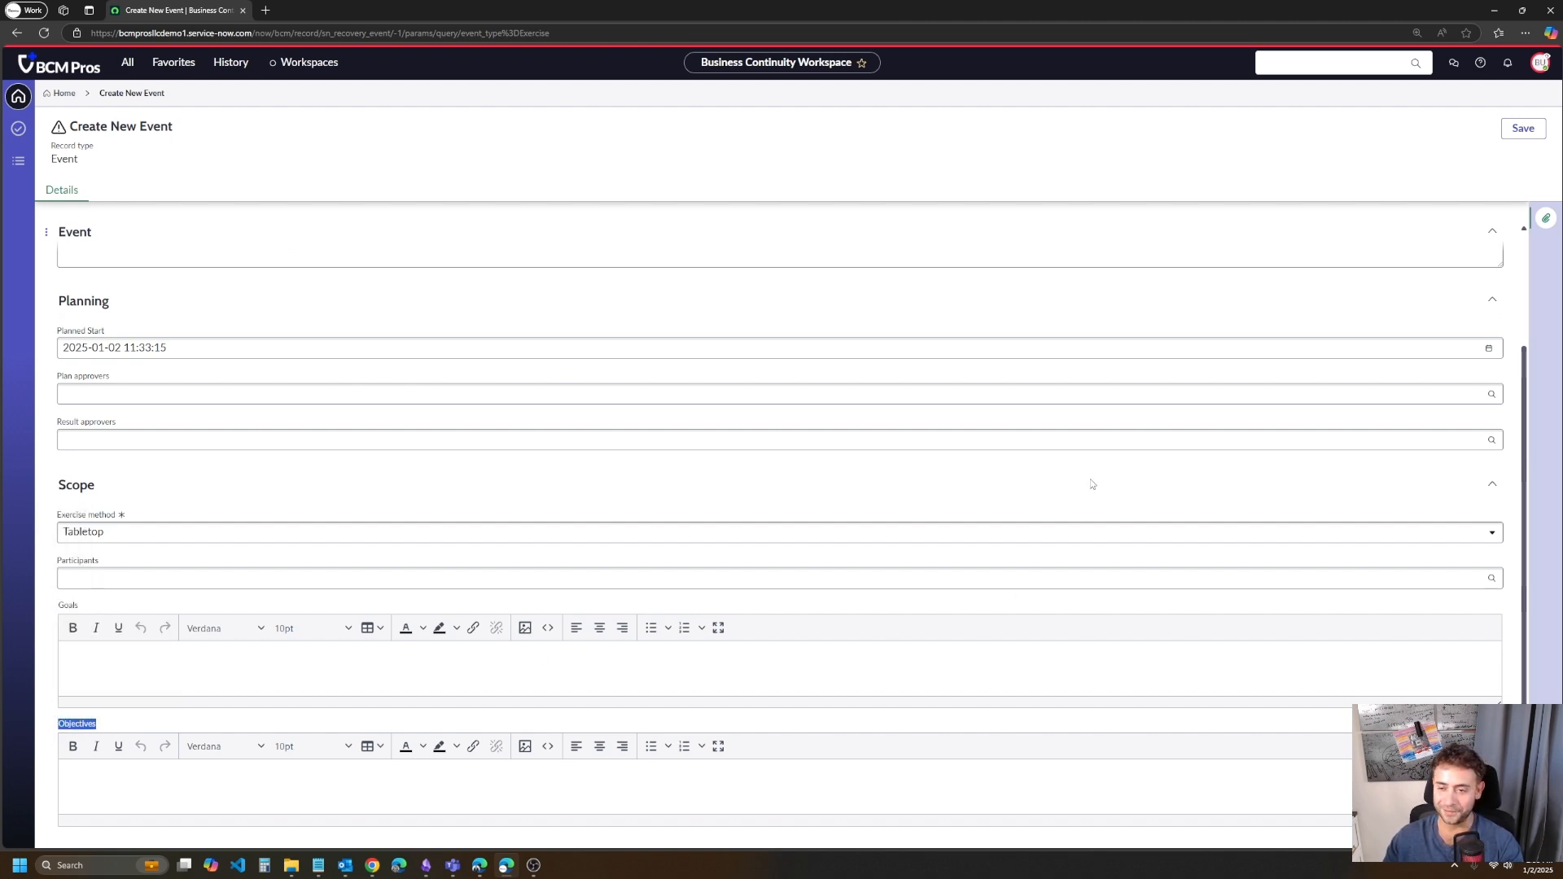
pyautogui.click(1143, 174)
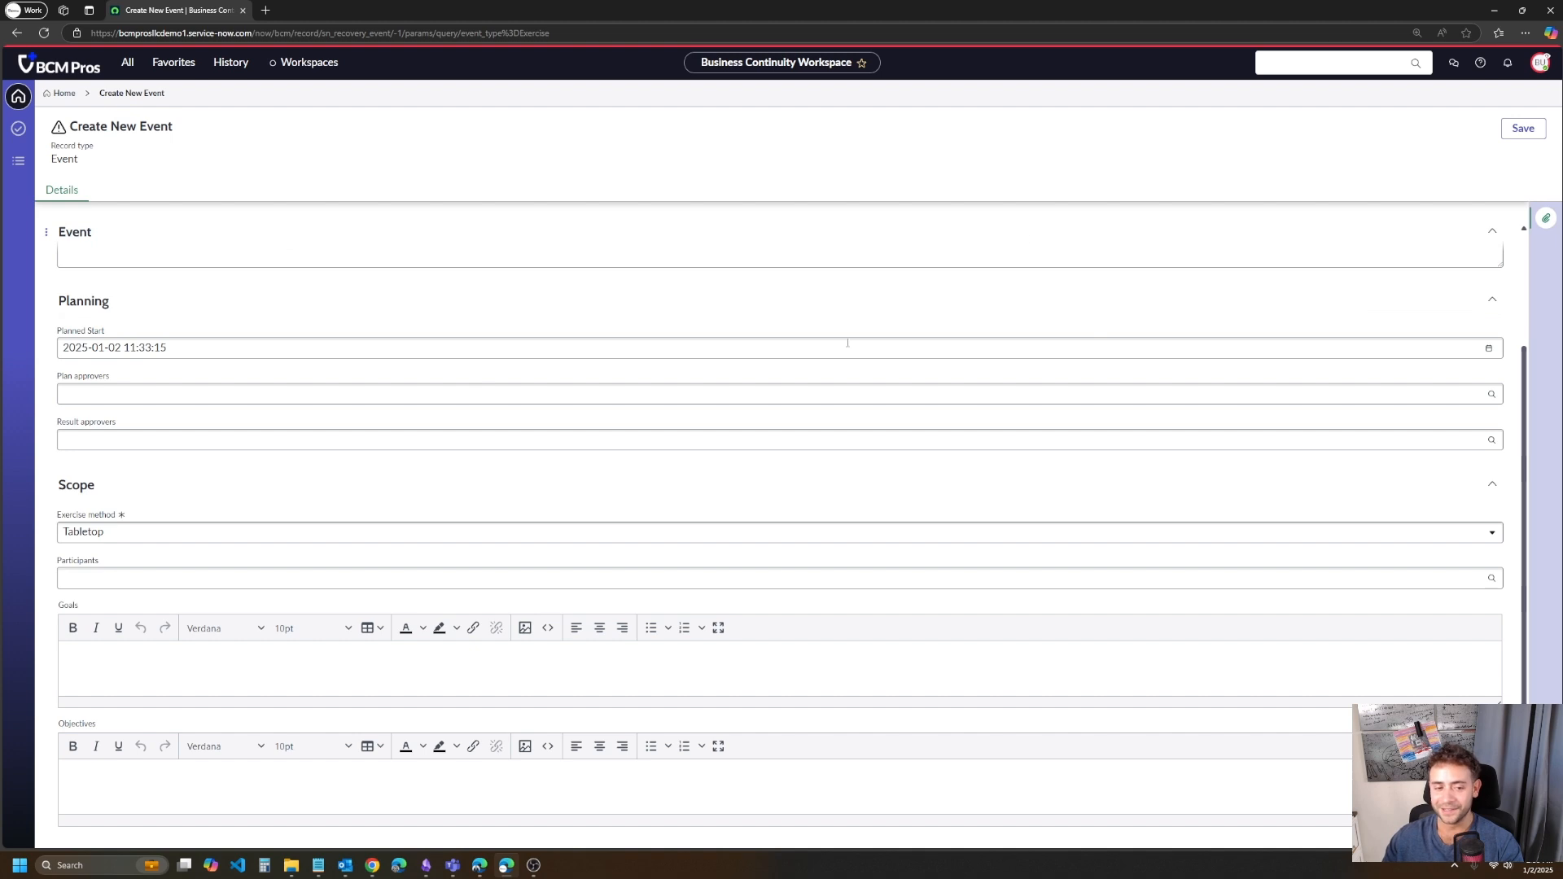
pyautogui.doubleClick(68, 606)
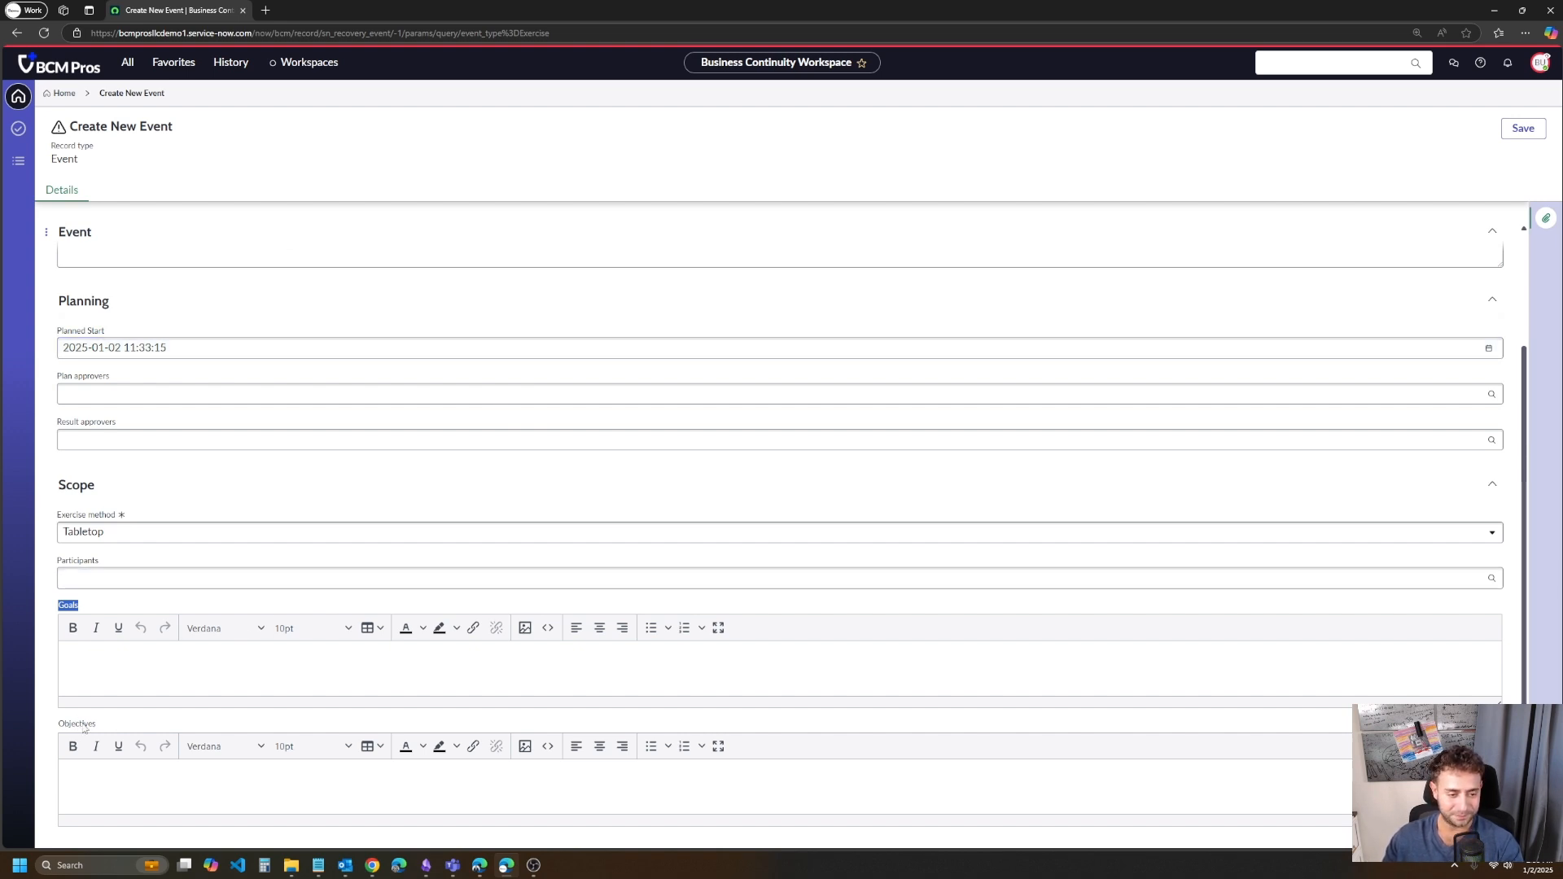
pyautogui.moveTo(96, 724); pyautogui.dragTo(50, 722)
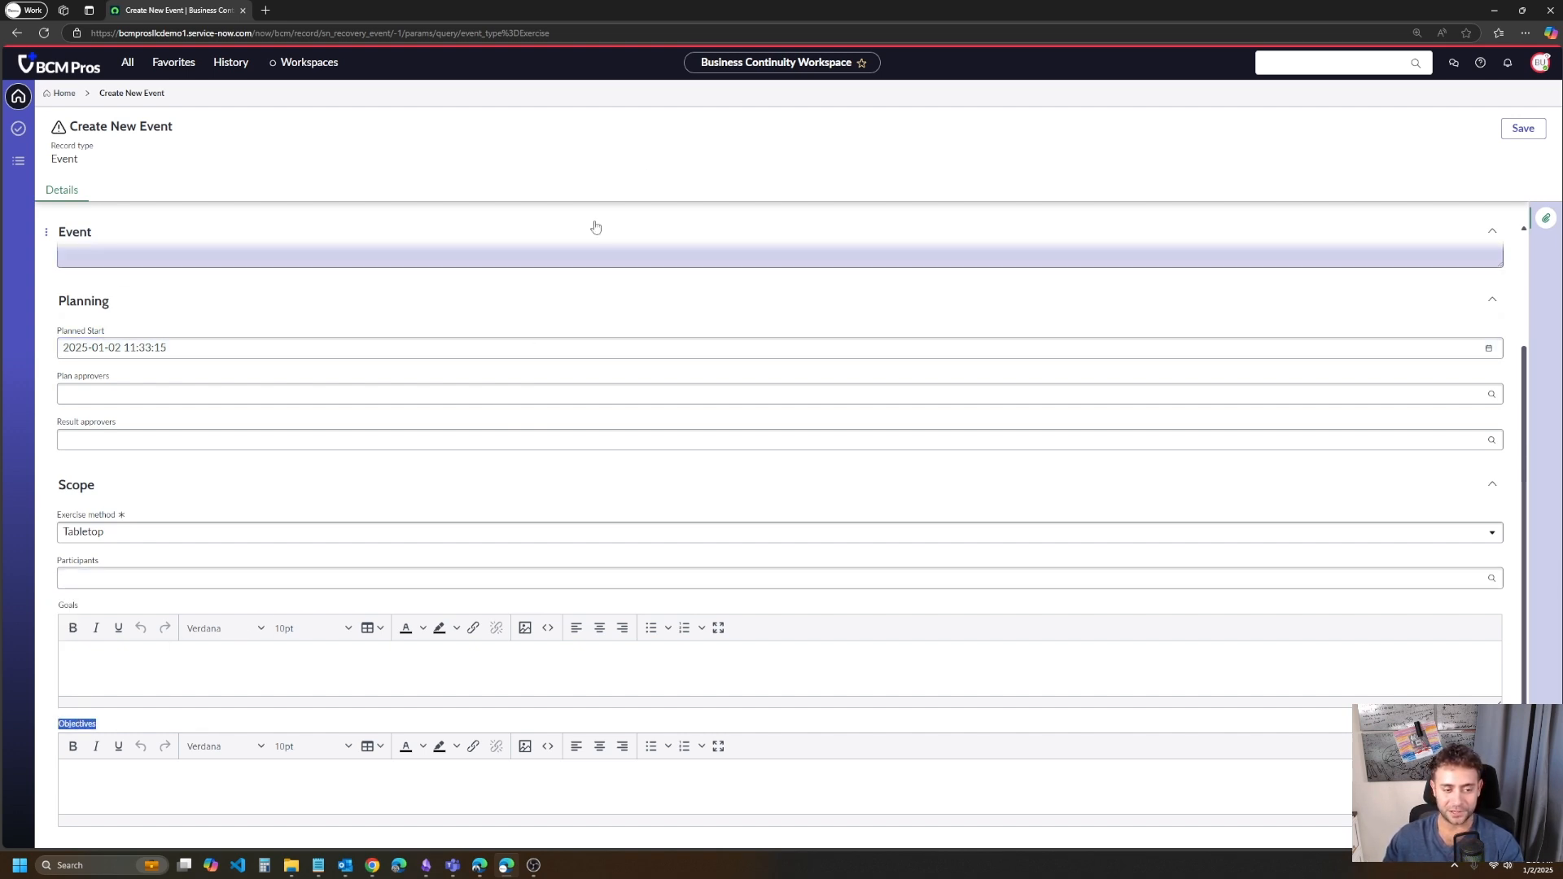
# - Save the new Reddit Question exercise event
pyautogui.click(1516, 130)
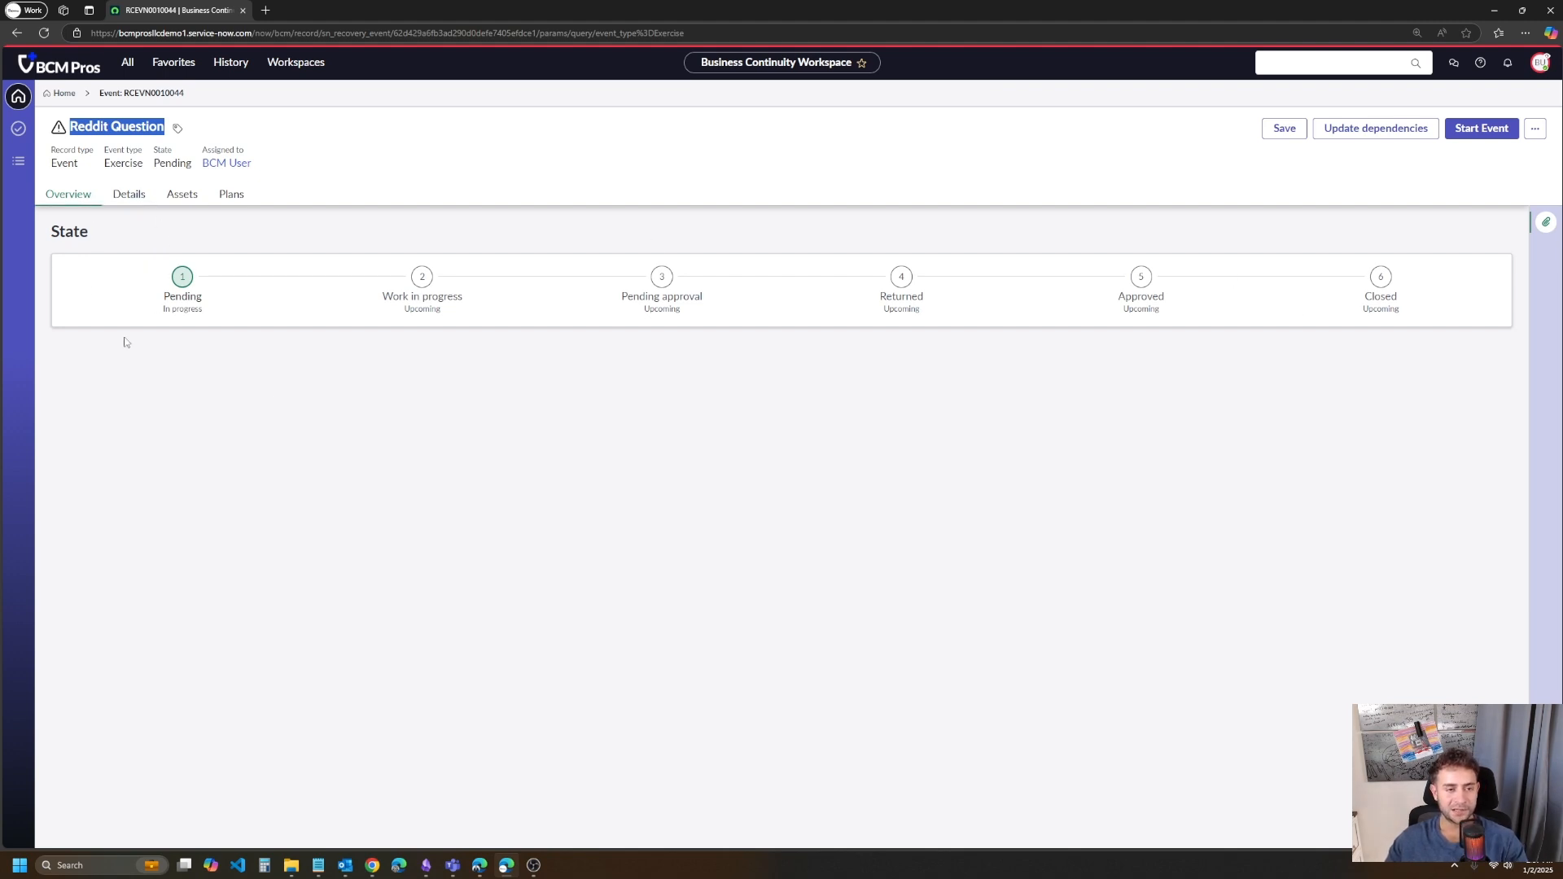
# - Go through the event's lifecycle stages in its overview, from Work in progress to Closed
pyautogui.click(440, 272)
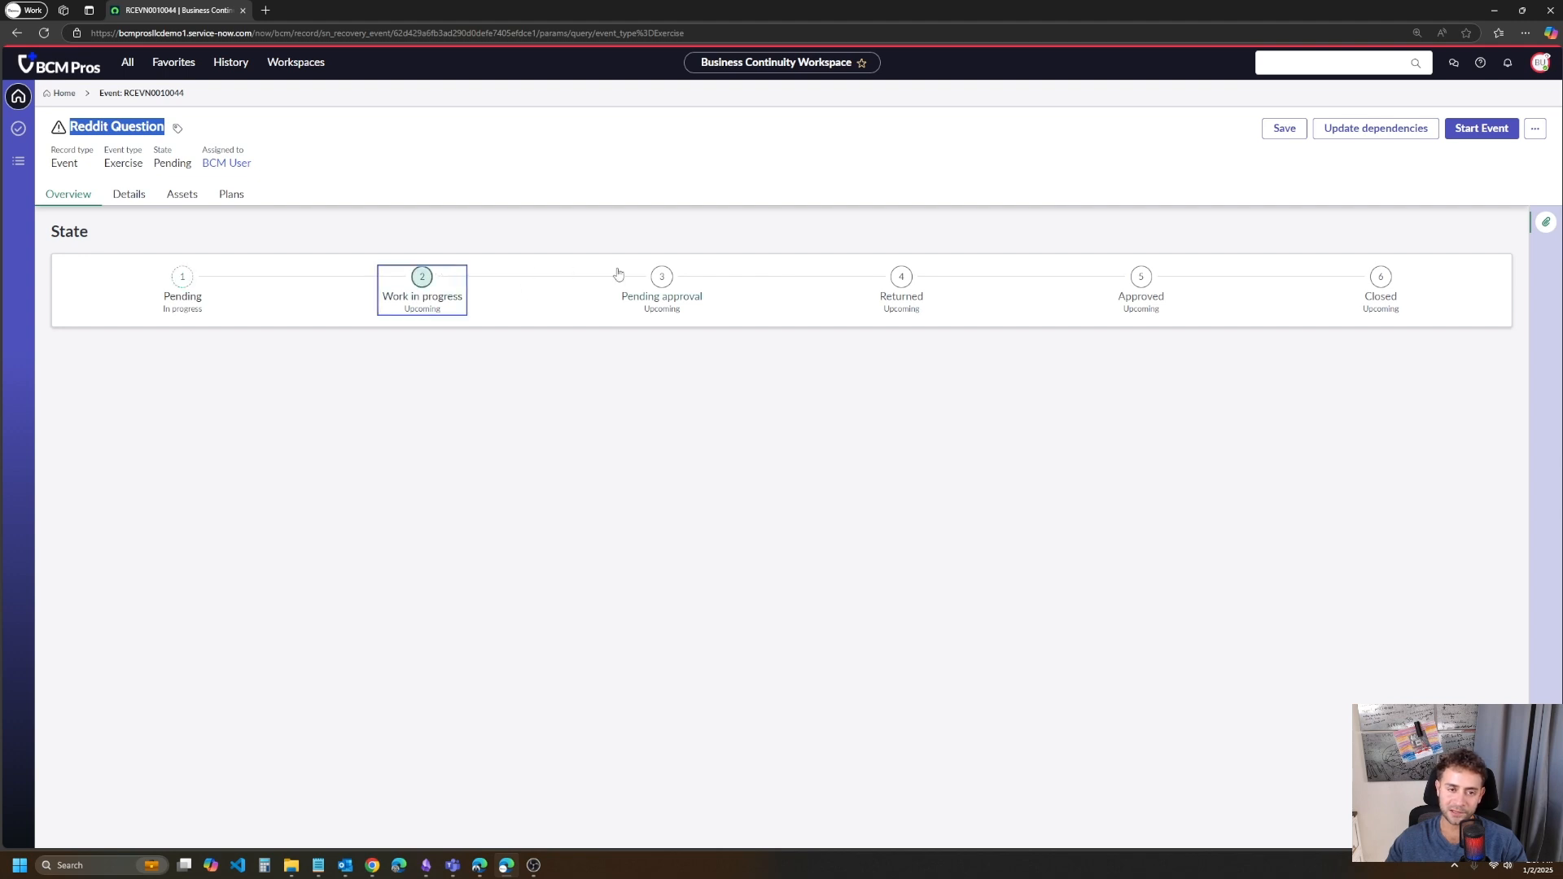
pyautogui.click(643, 274)
pyautogui.click(893, 280)
pyautogui.click(1113, 277)
pyautogui.click(1147, 281)
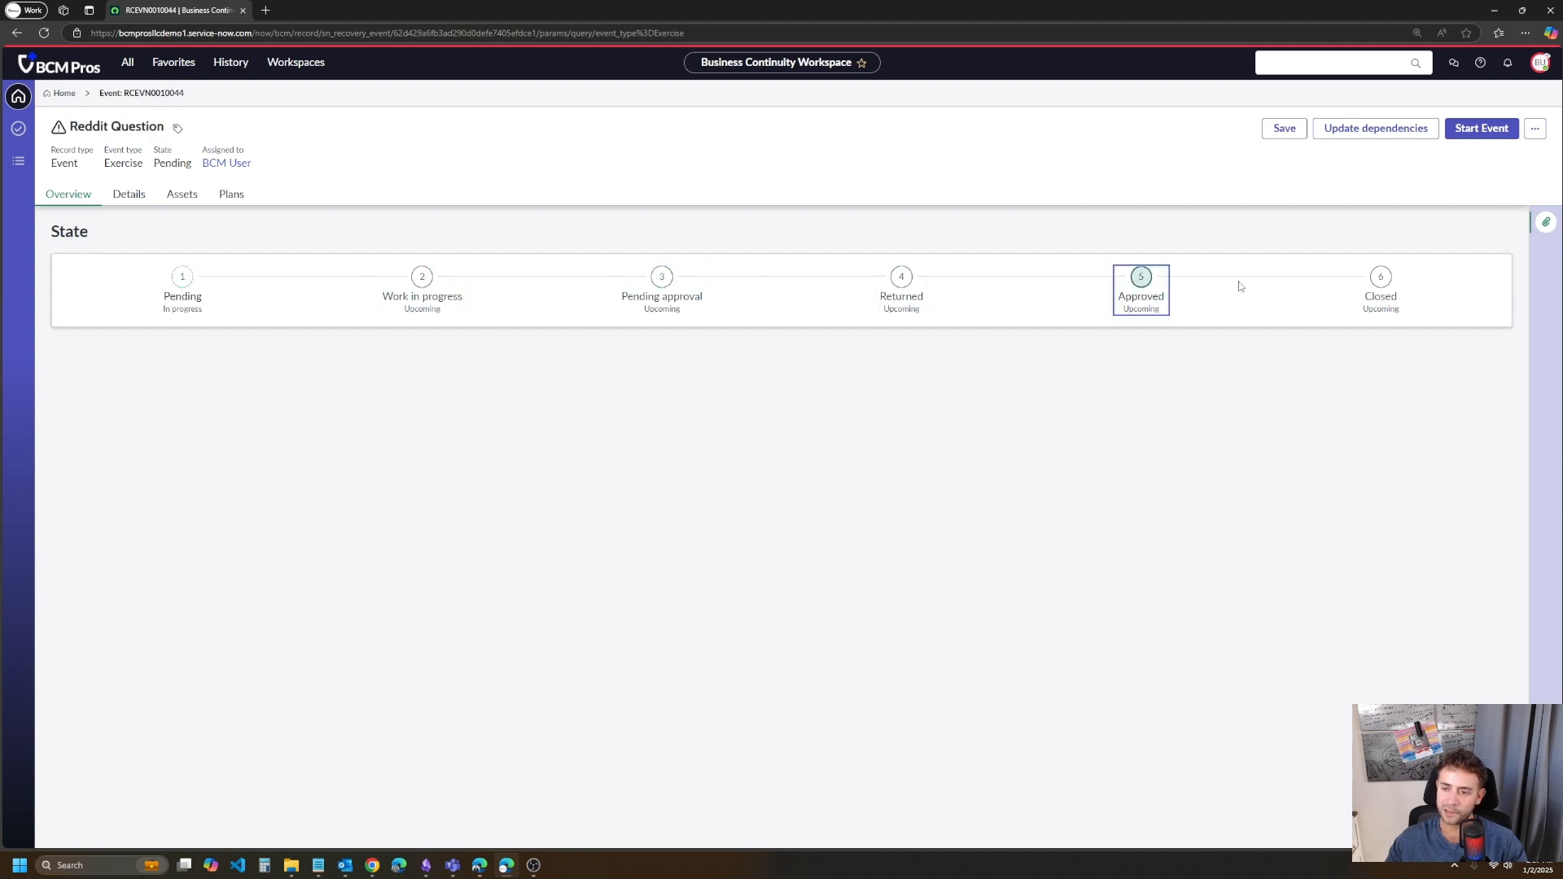
pyautogui.click(1381, 275)
# - Review the saved event's details, including its exercise method, and open its list of assets
pyautogui.click(129, 194)
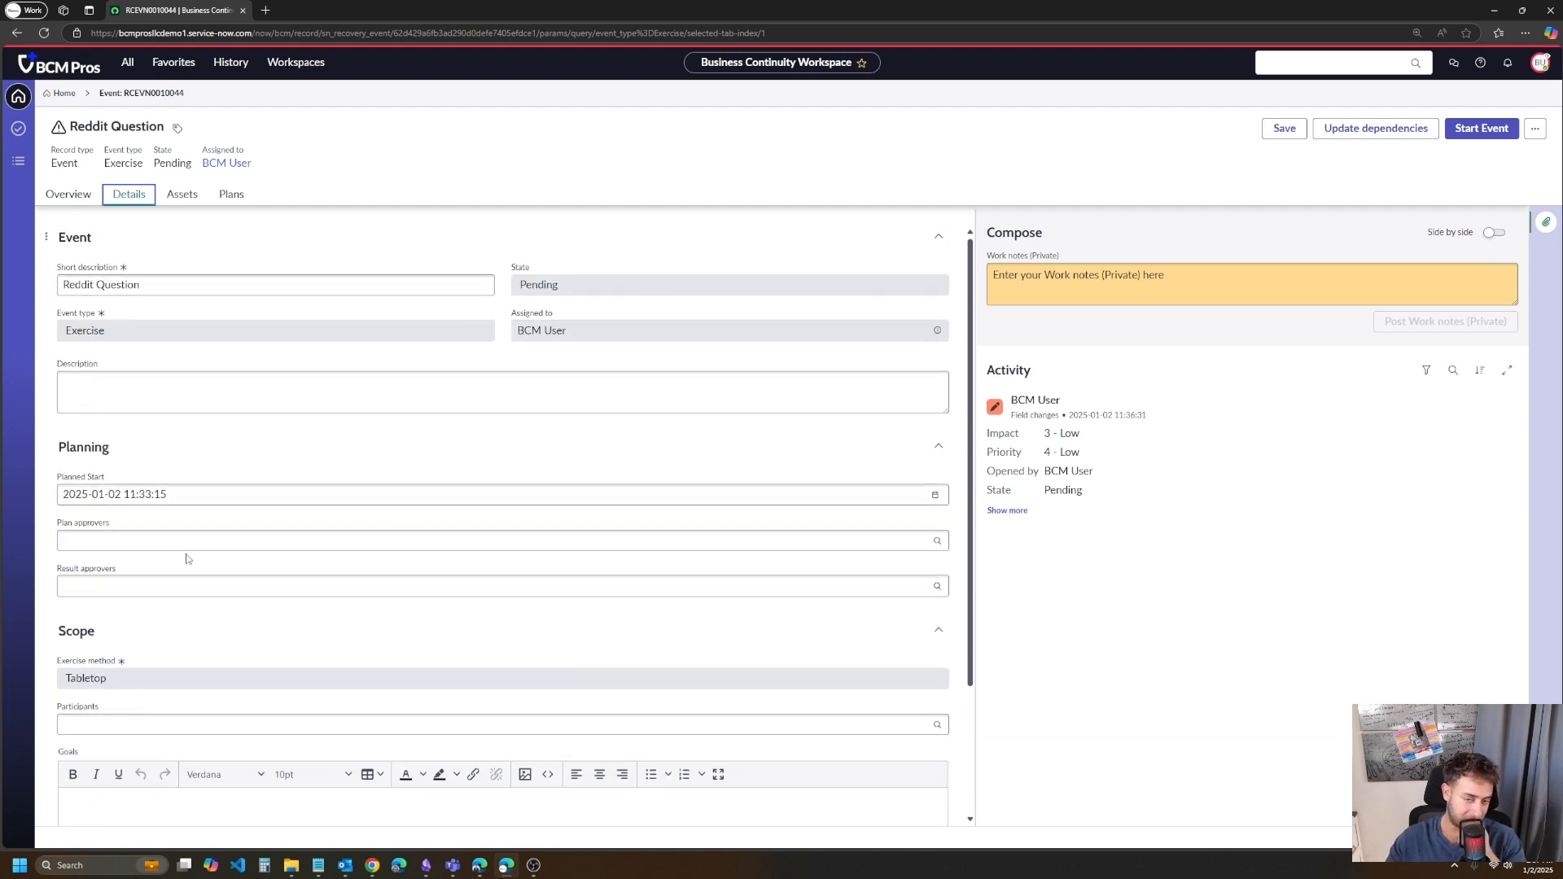
pyautogui.scroll(-2, 376, 643)
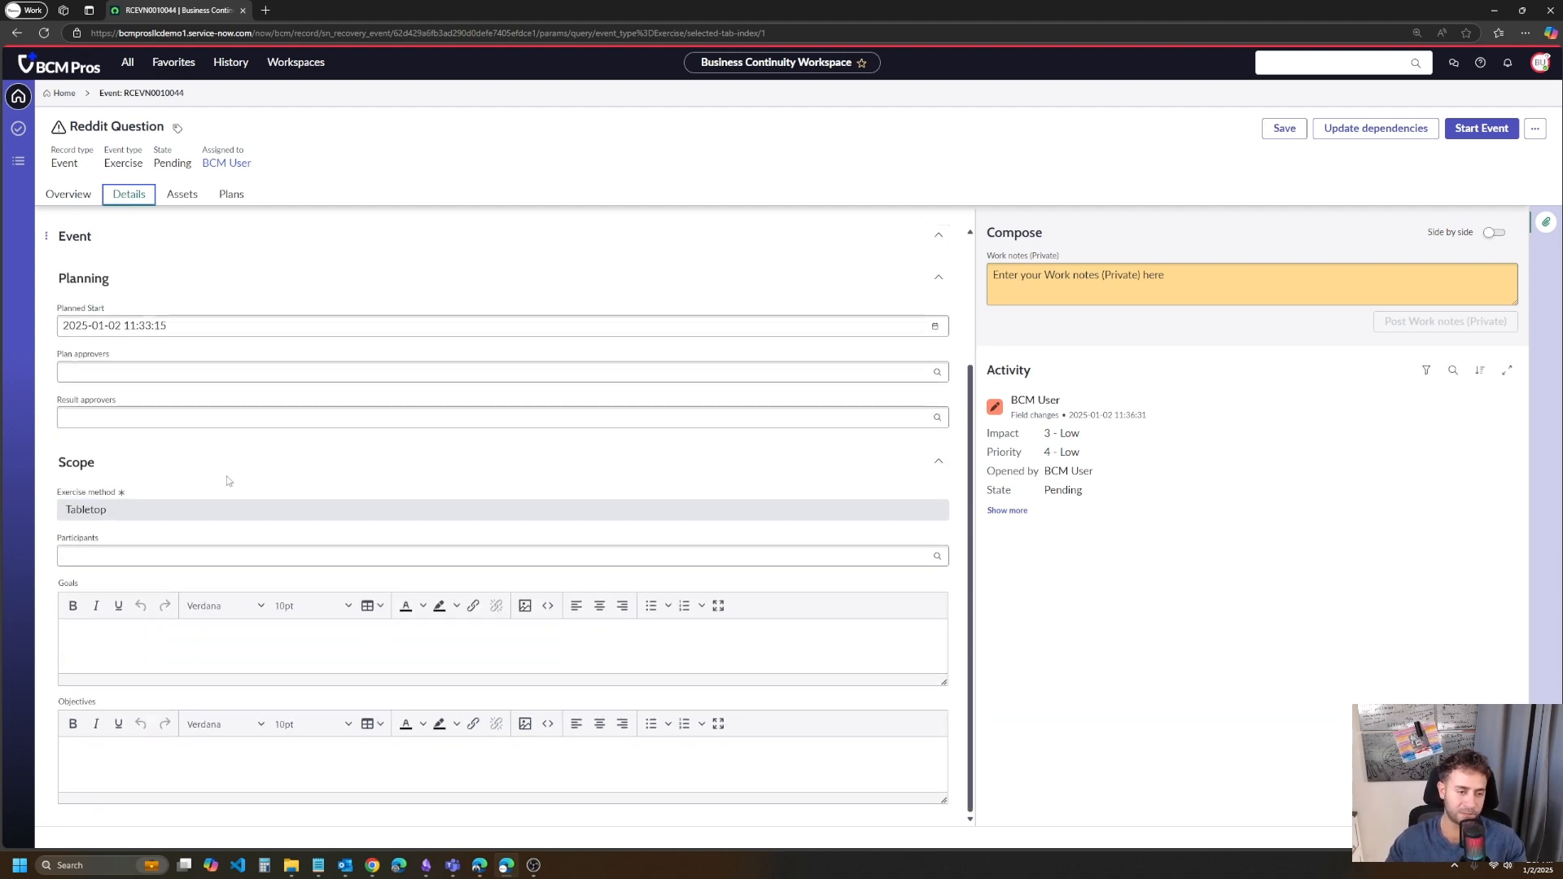
pyautogui.doubleClick(103, 508)
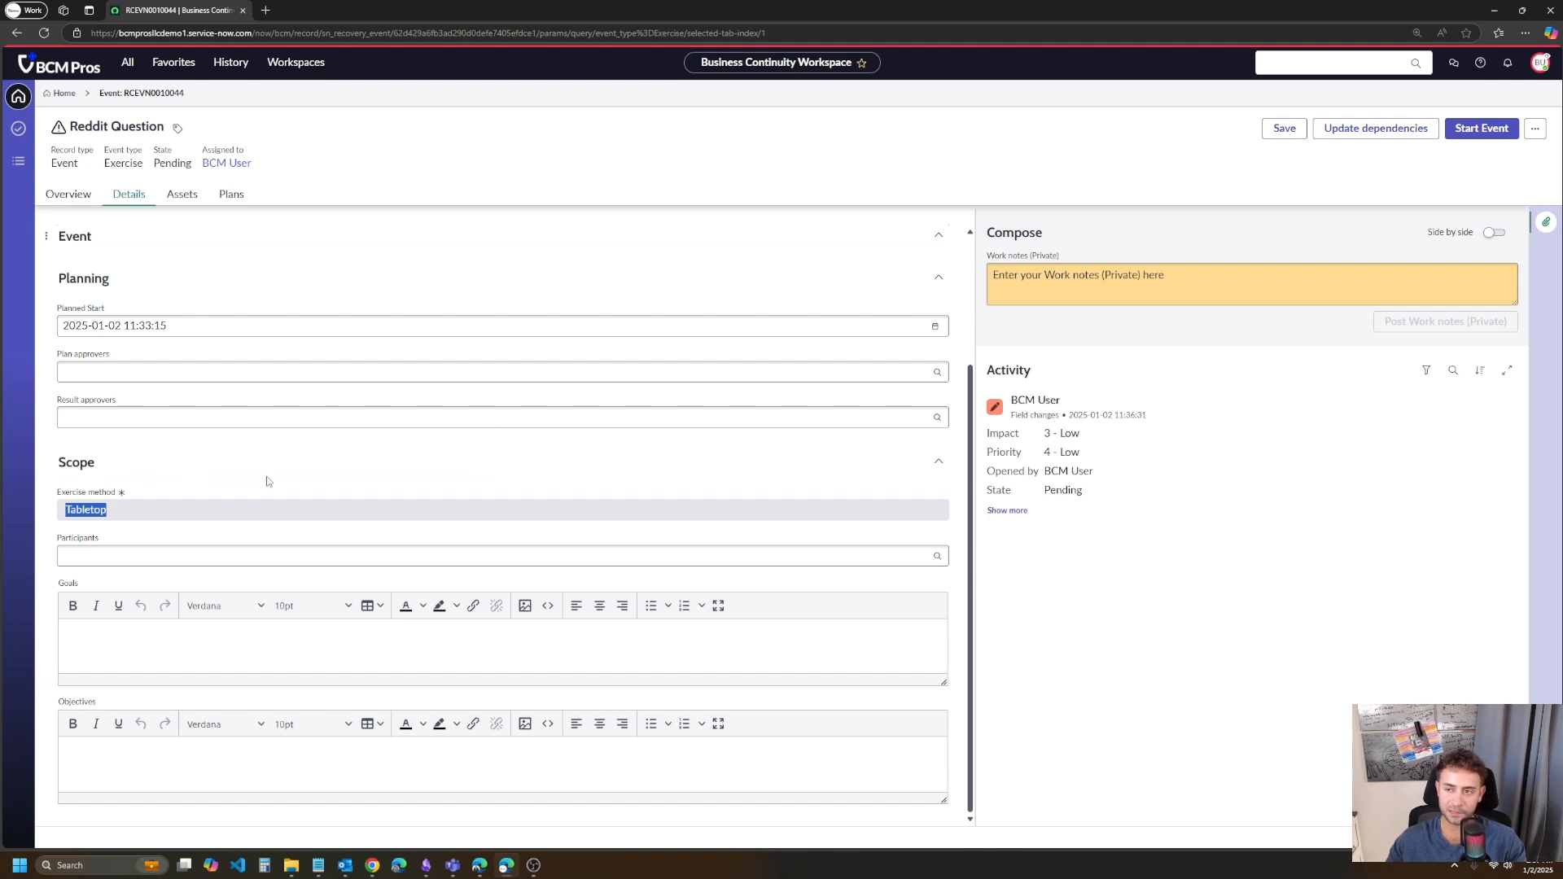
pyautogui.scroll(2, 147, 498)
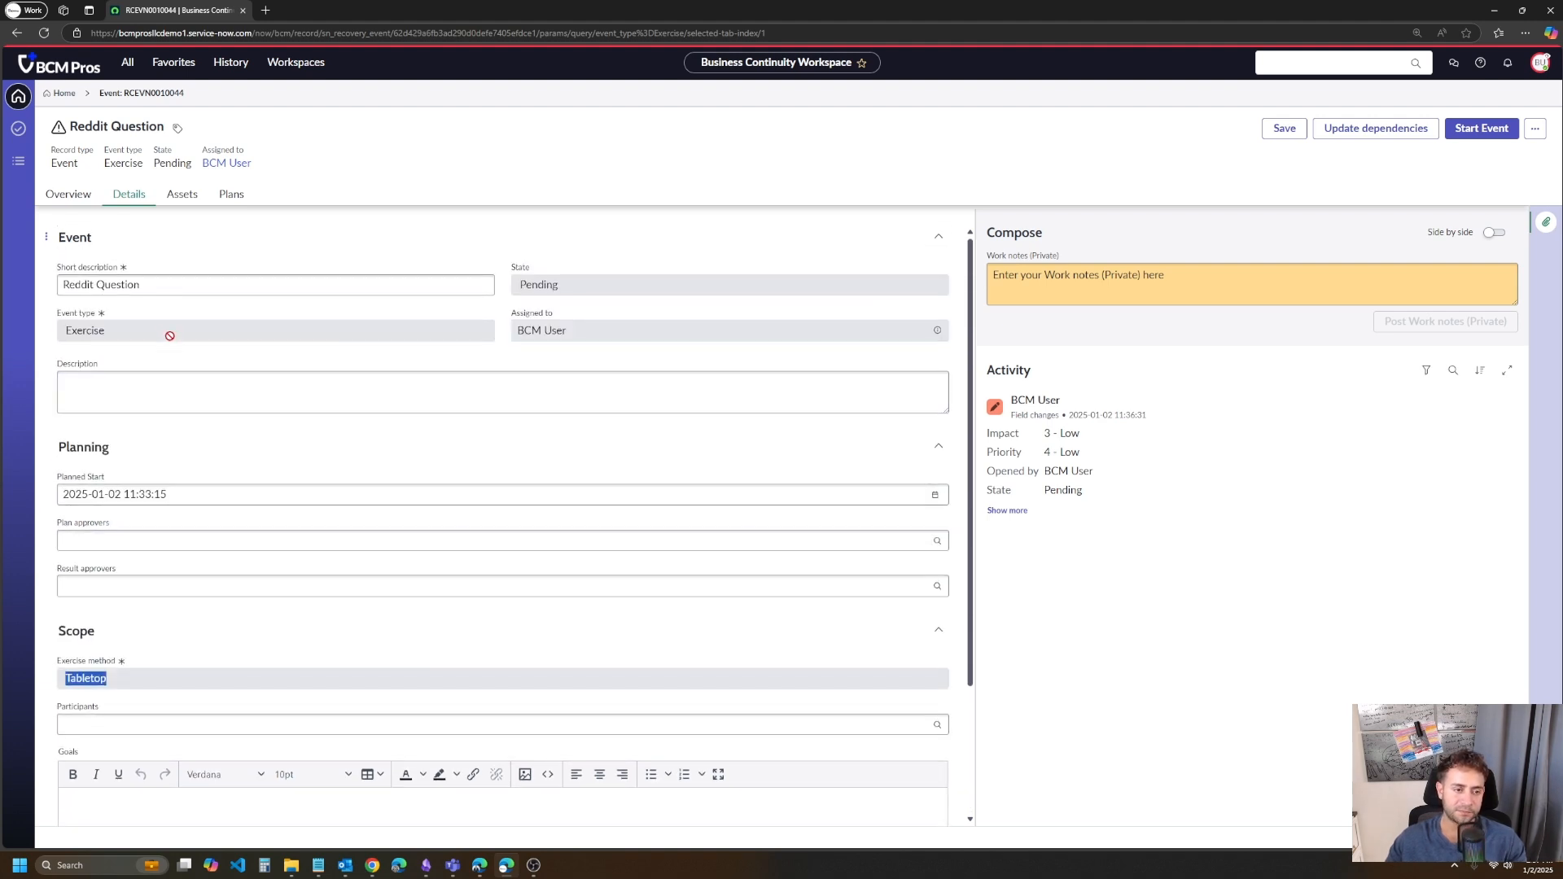
pyautogui.click(184, 193)
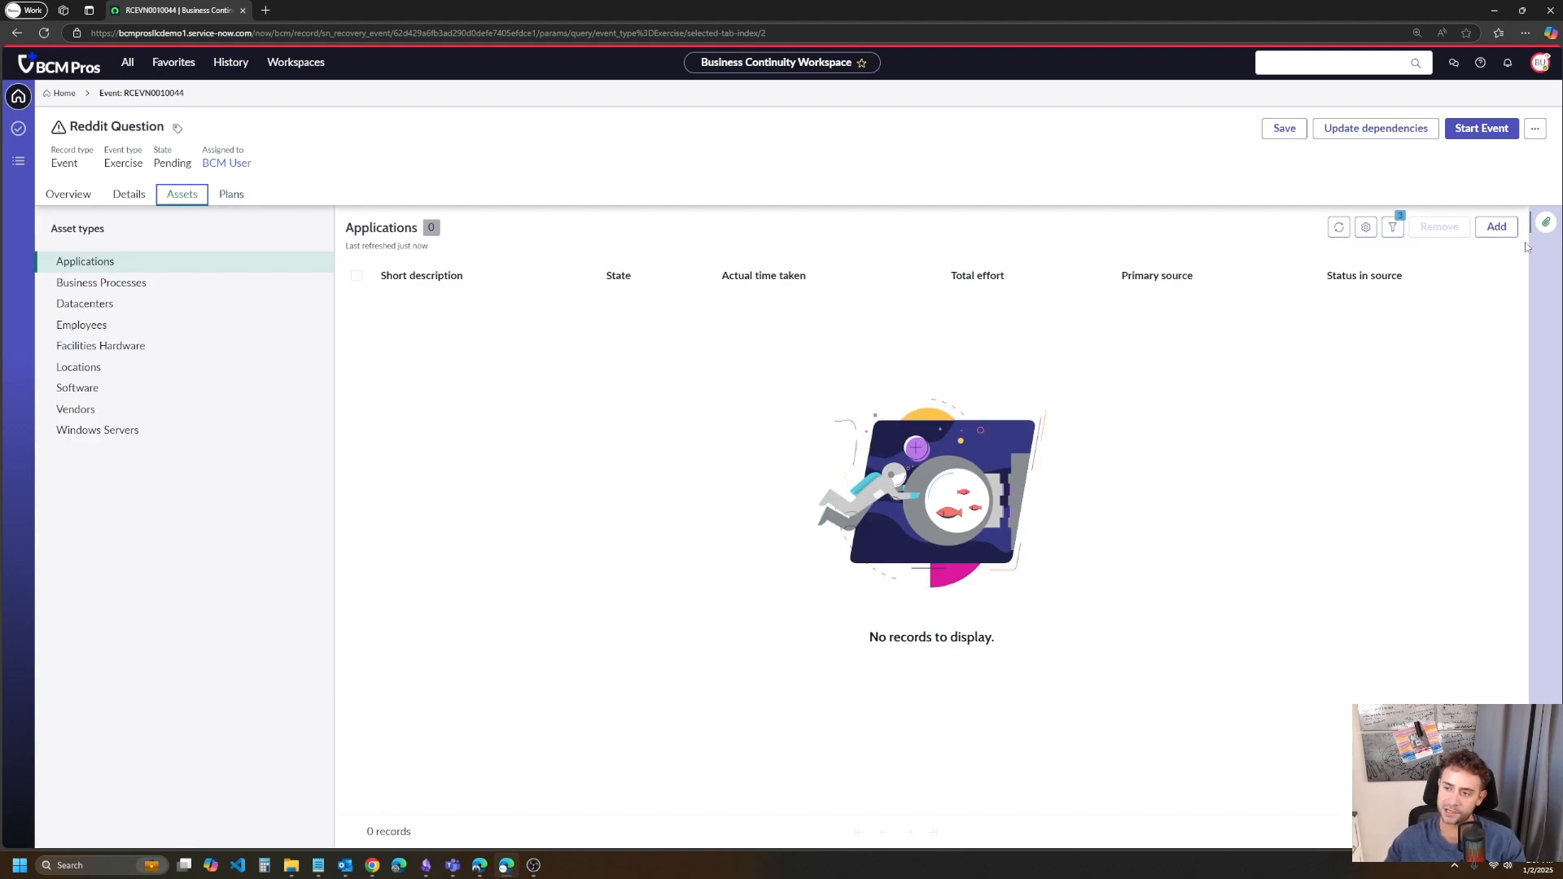
# - Open the plans available to add to the event and look through their names and states
pyautogui.click(248, 193)
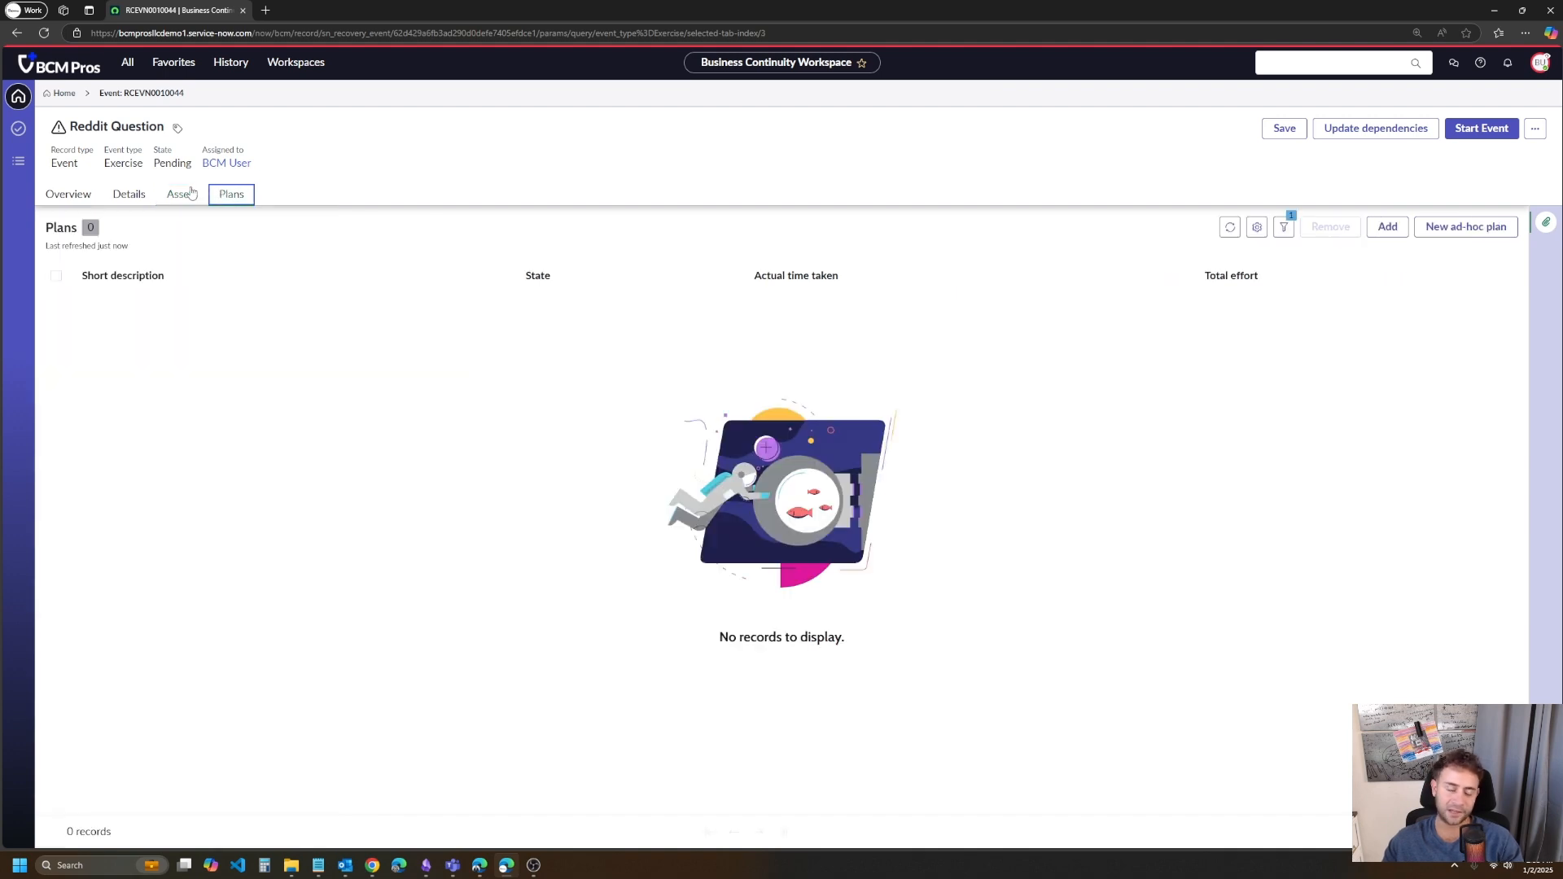
pyautogui.click(1386, 228)
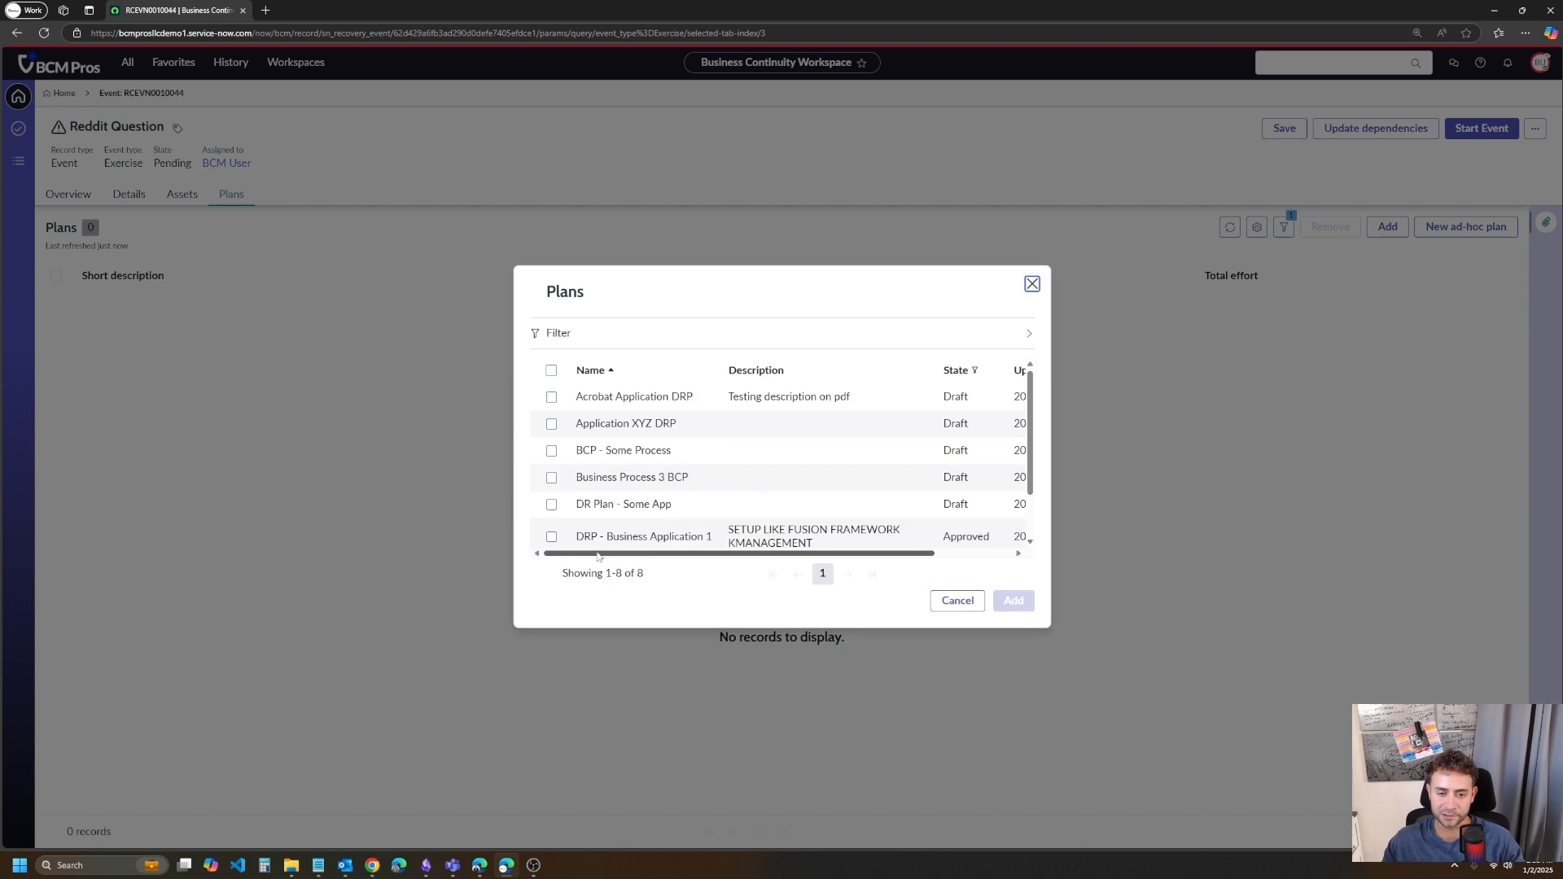
pyautogui.click(551, 397)
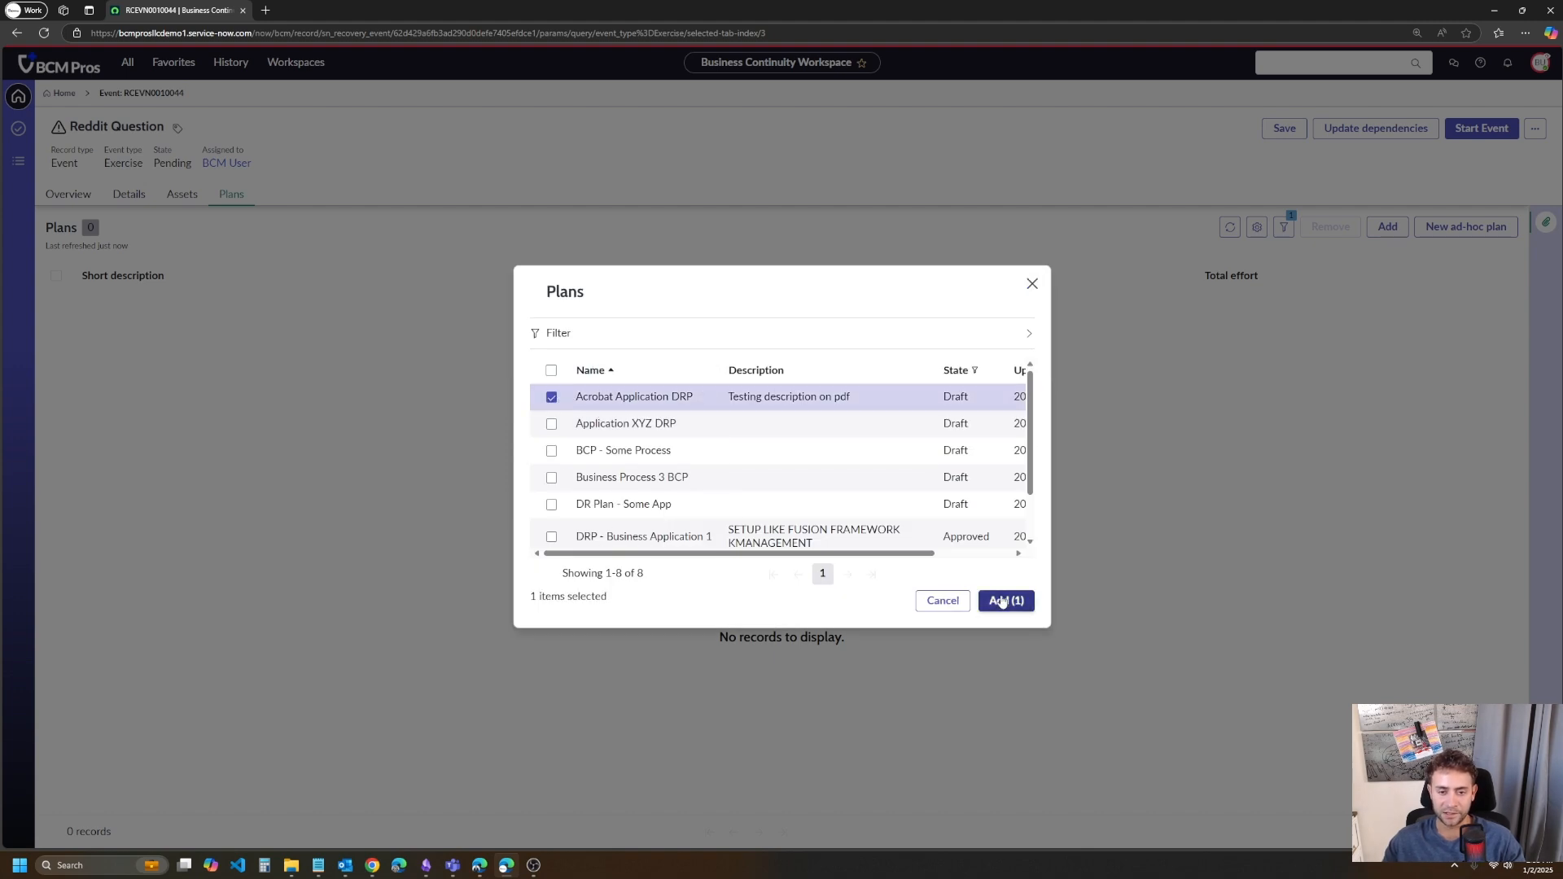
pyautogui.click(551, 396)
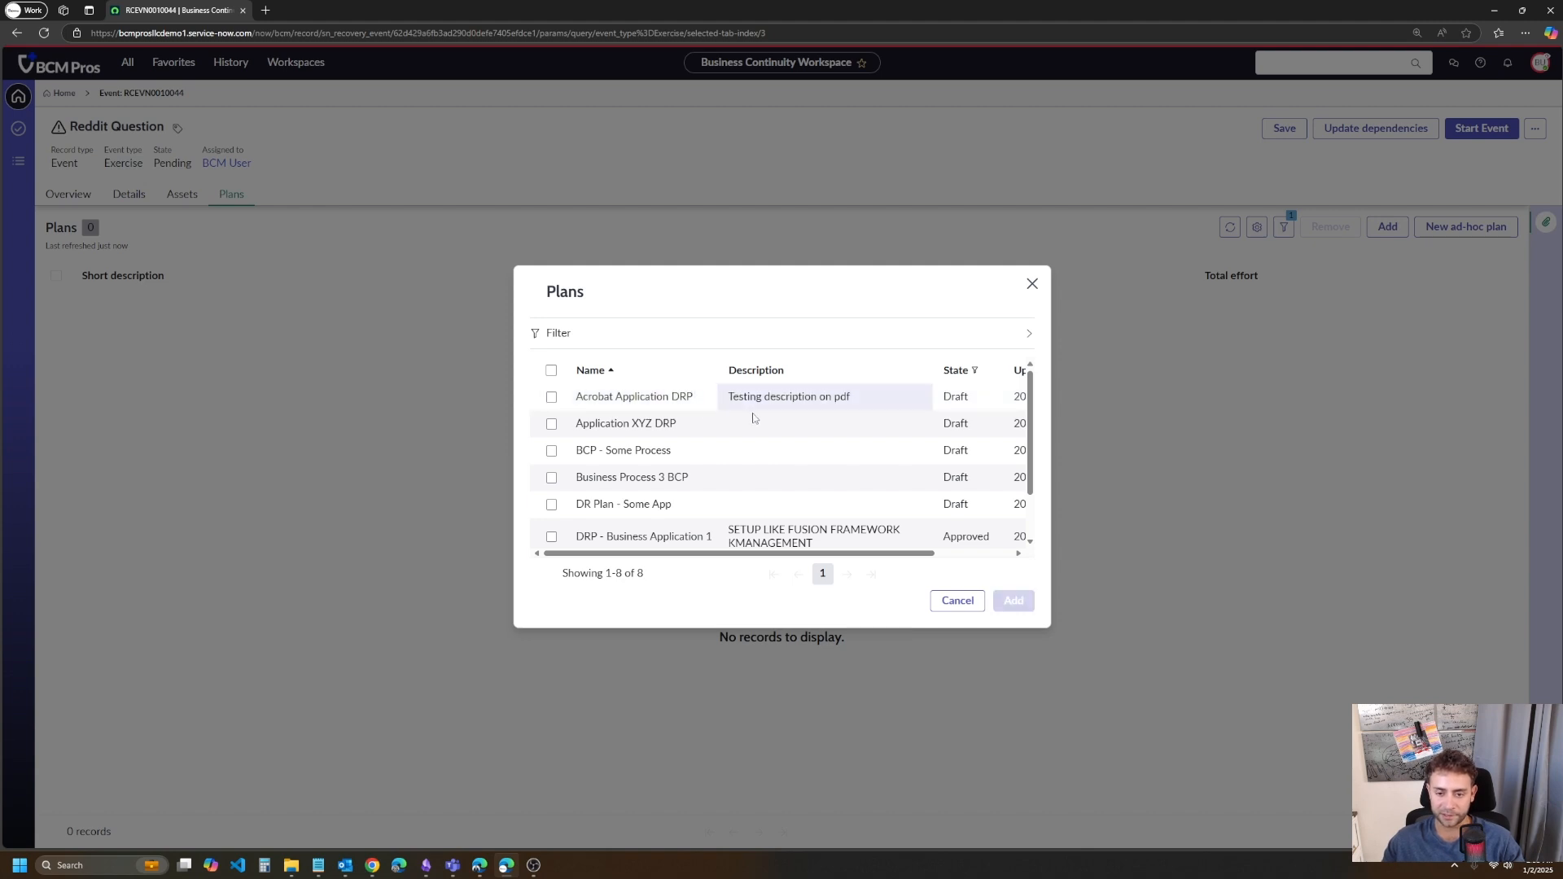
pyautogui.scroll(-2, 749, 415)
pyautogui.scroll(2, 811, 541)
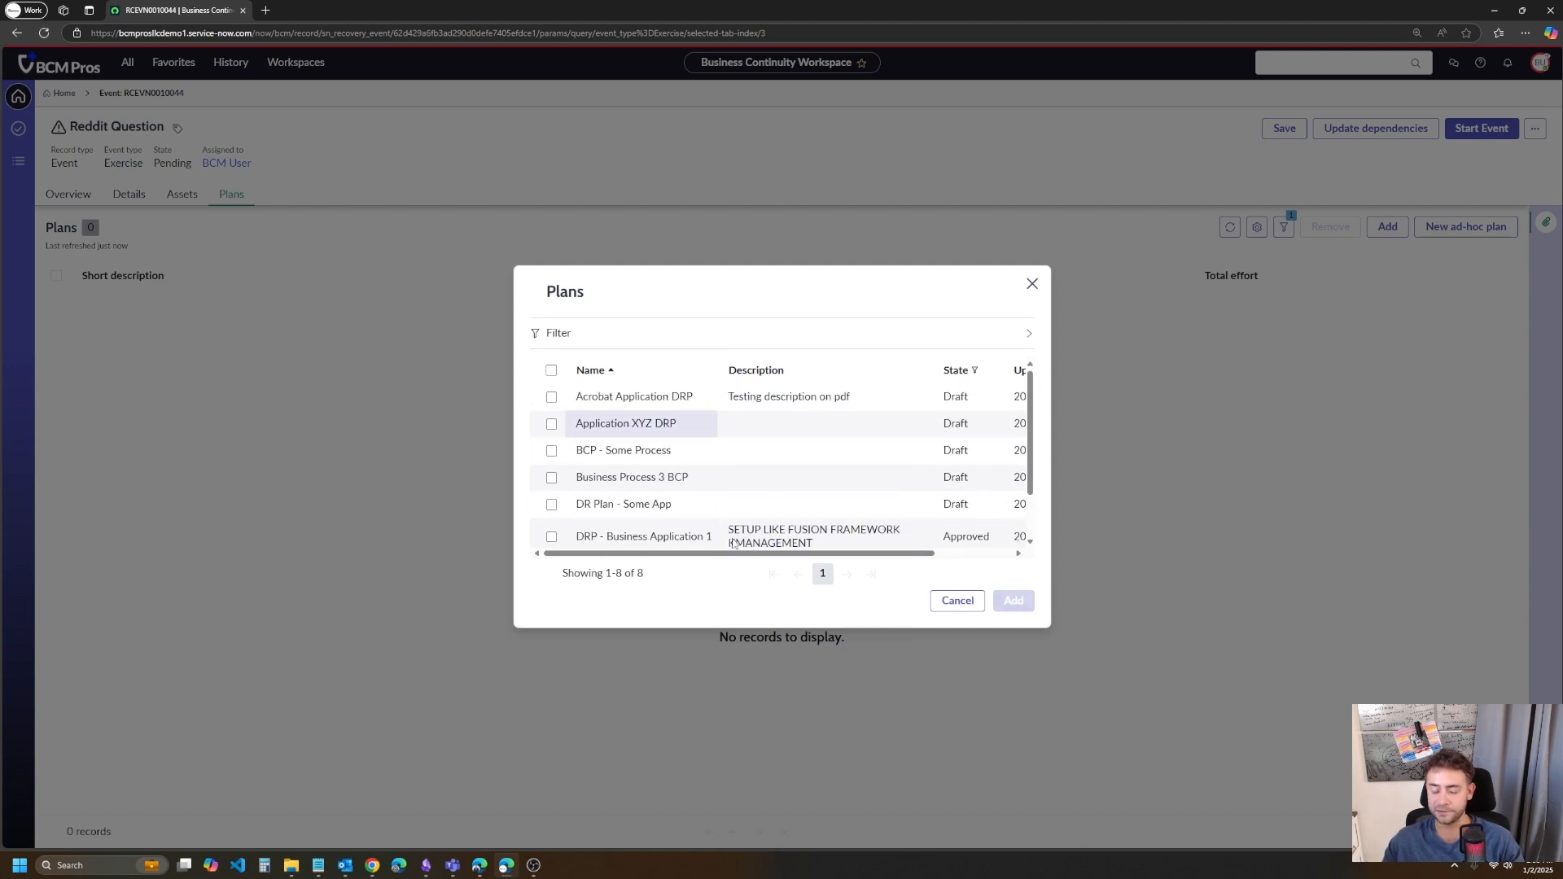
pyautogui.scroll(-2, 666, 392)
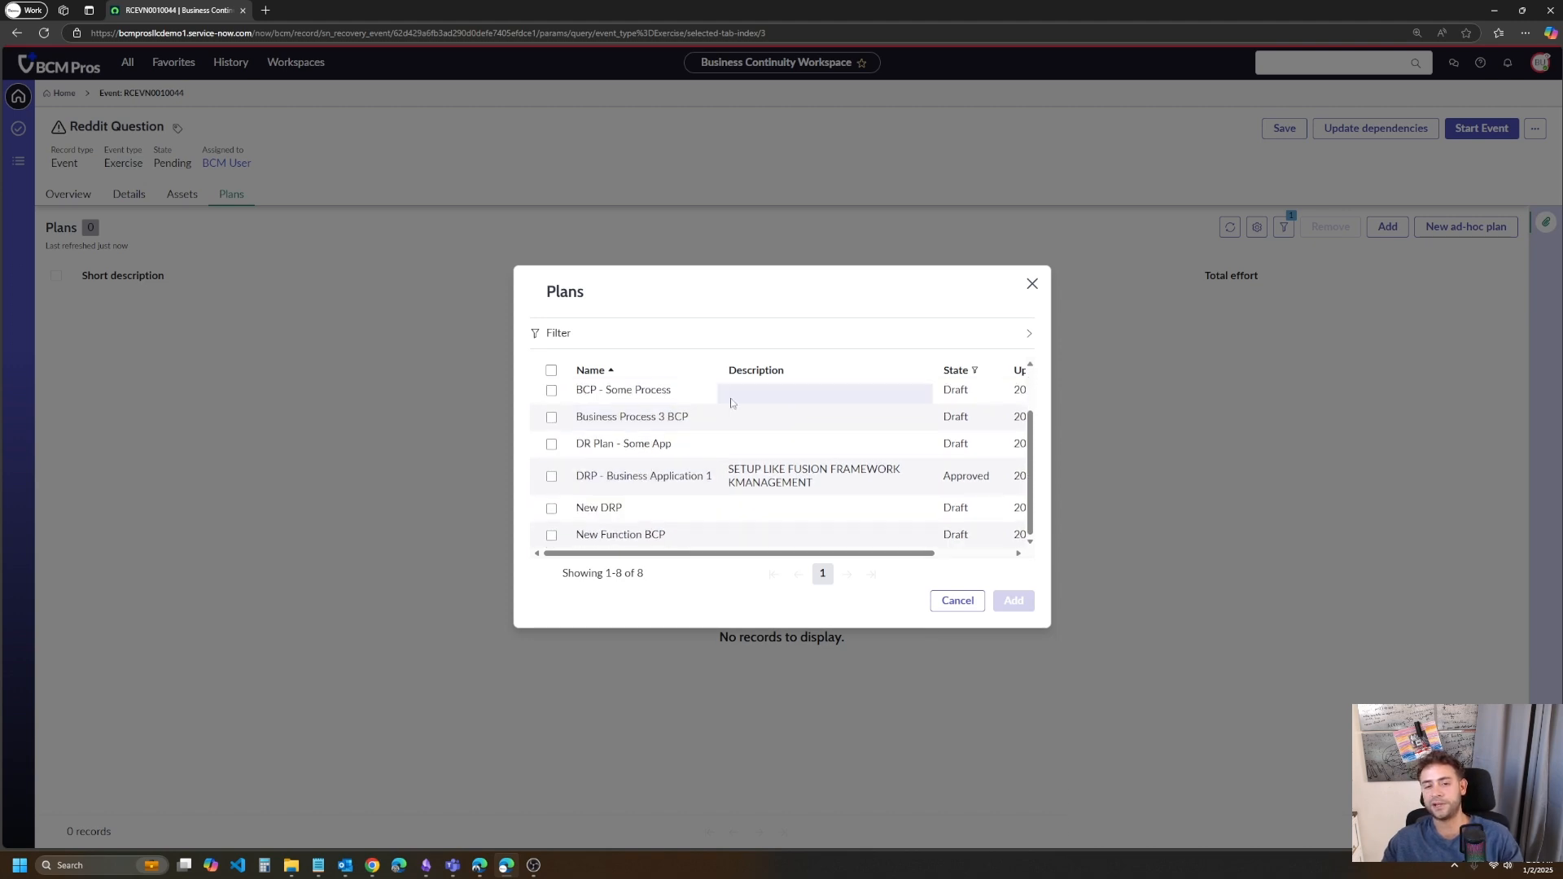
pyautogui.scroll(2, 652, 472)
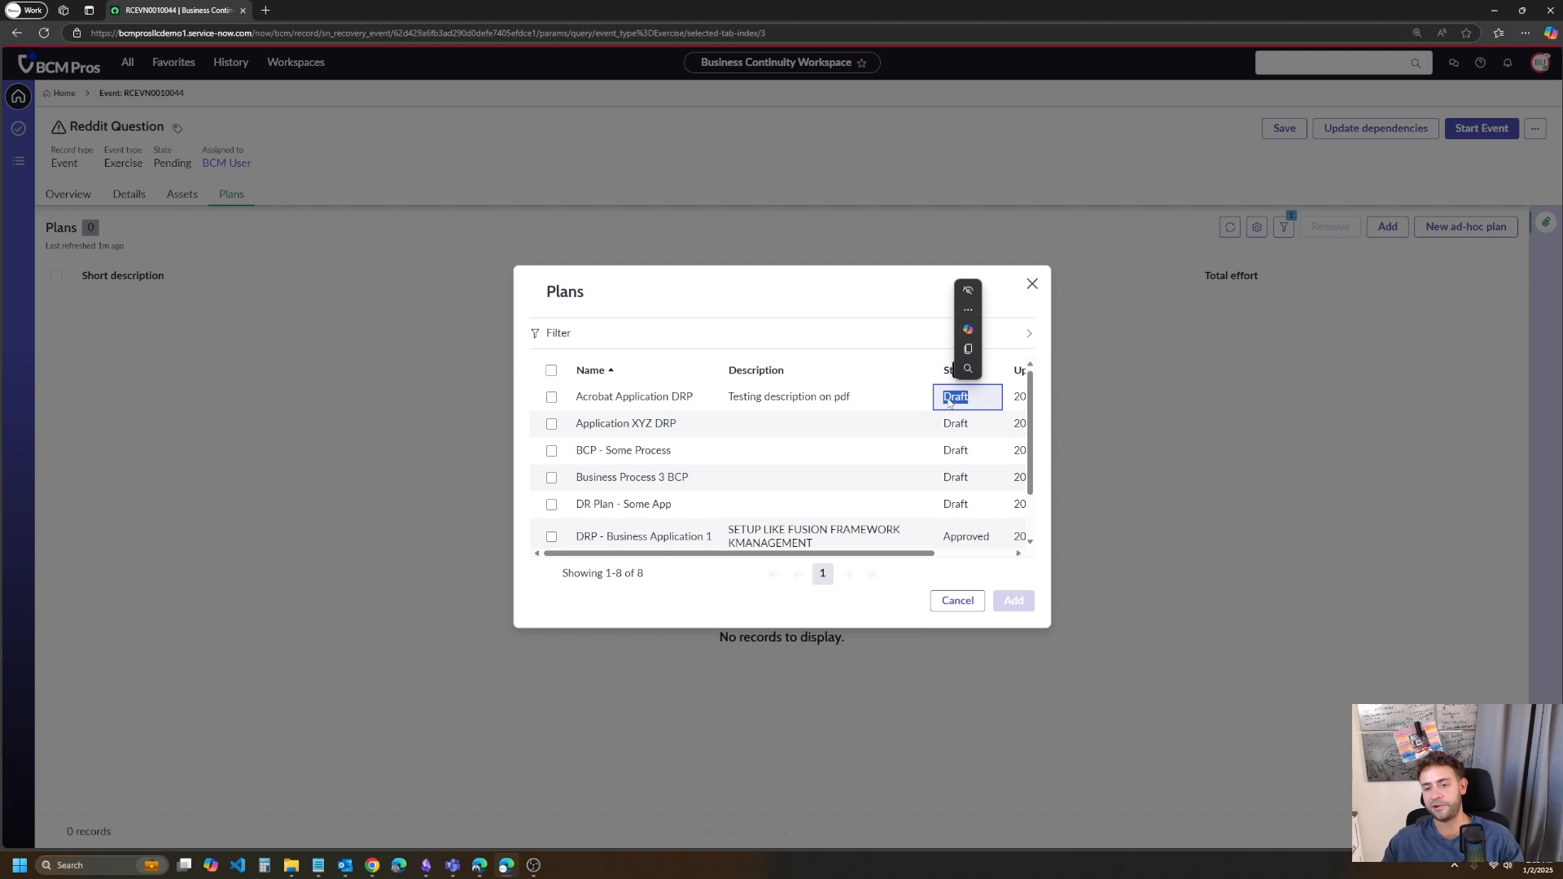
pyautogui.scroll(-2, 1028, 475)
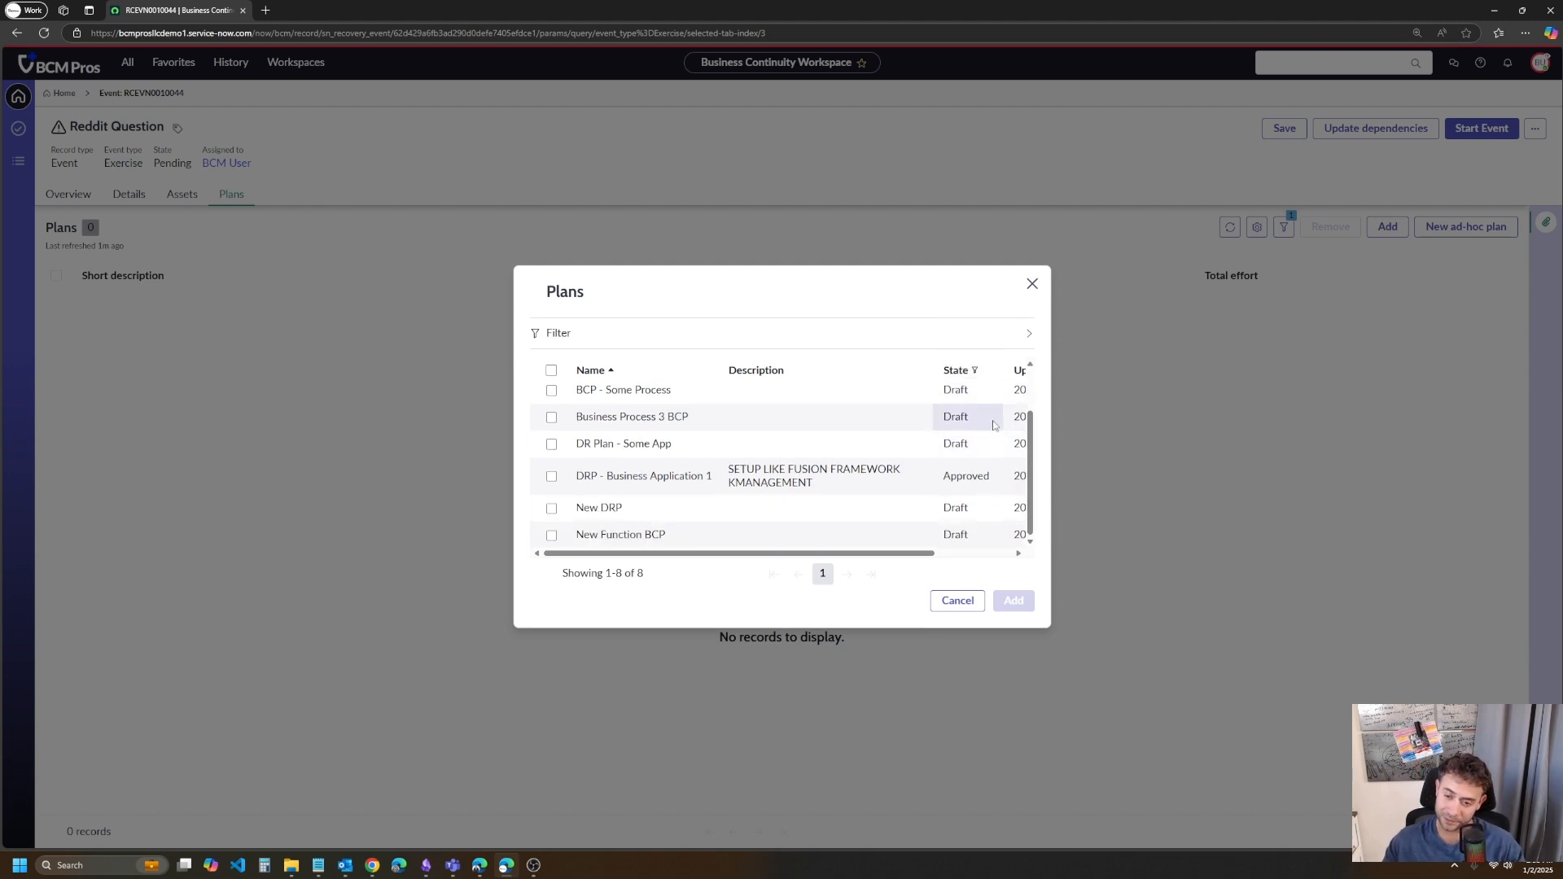
pyautogui.scroll(2, 977, 431)
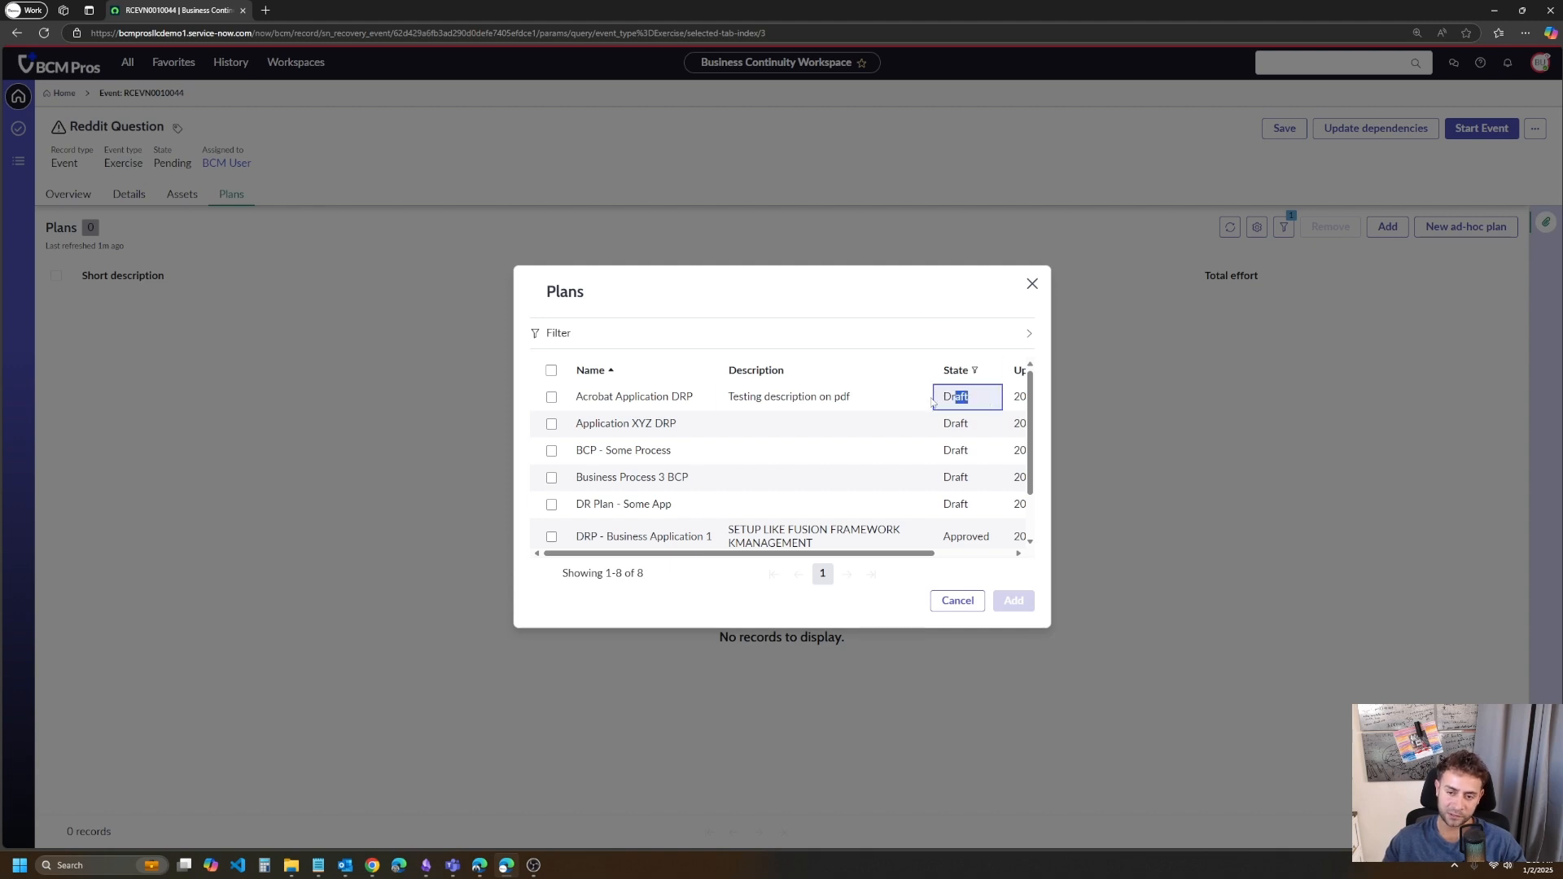
pyautogui.press('Down')
pyautogui.press('Left')
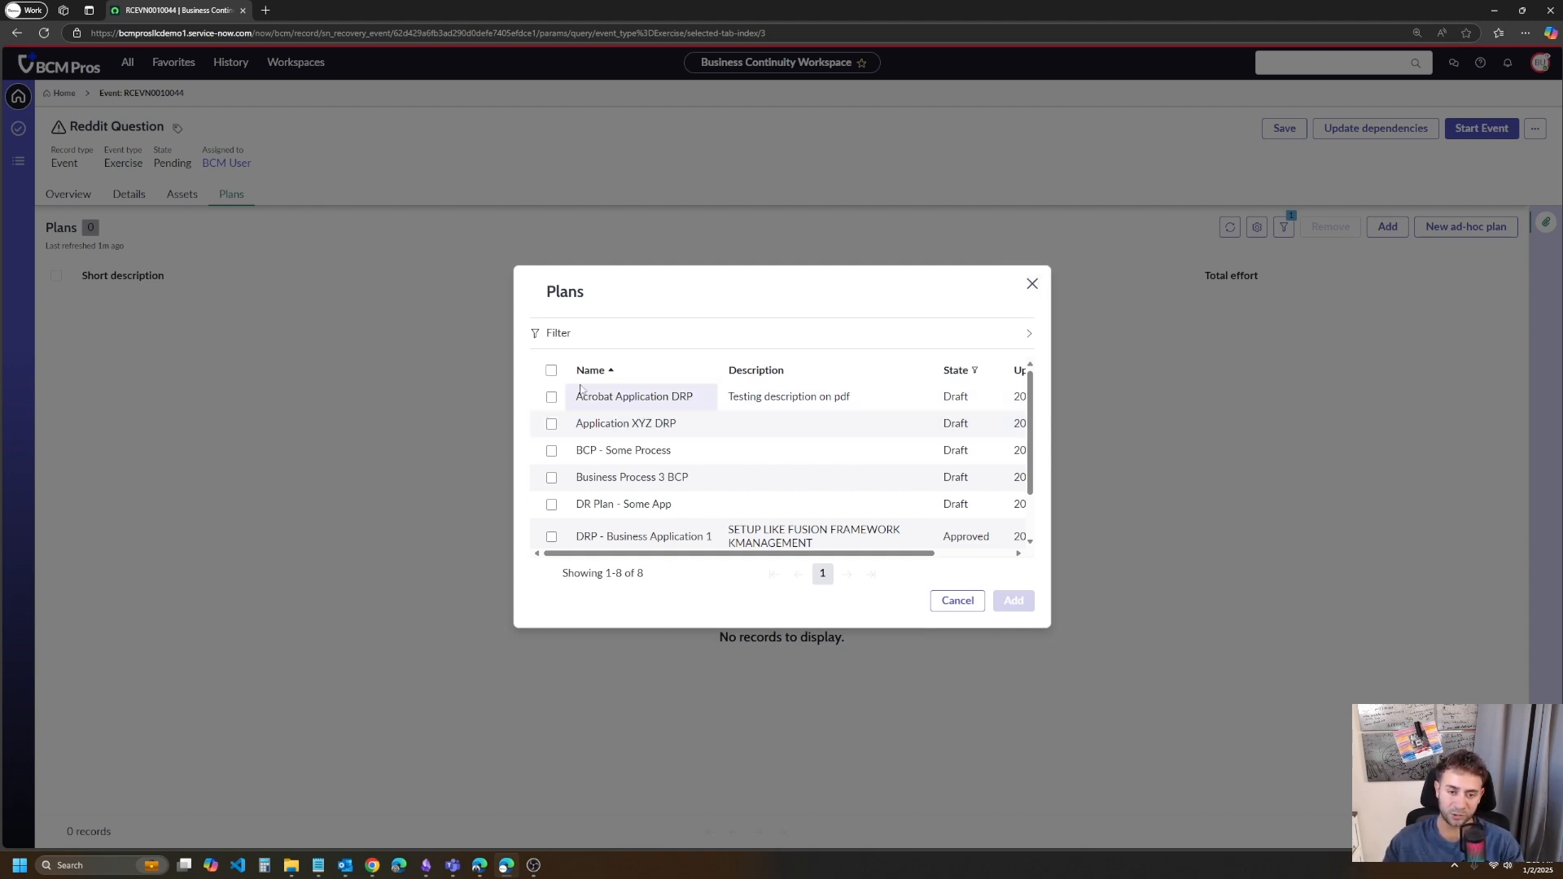
# - Add the Acrobat Application DRP plan to the event and read the notice about its related plans and assets
pyautogui.click(551, 397)
pyautogui.click(1013, 600)
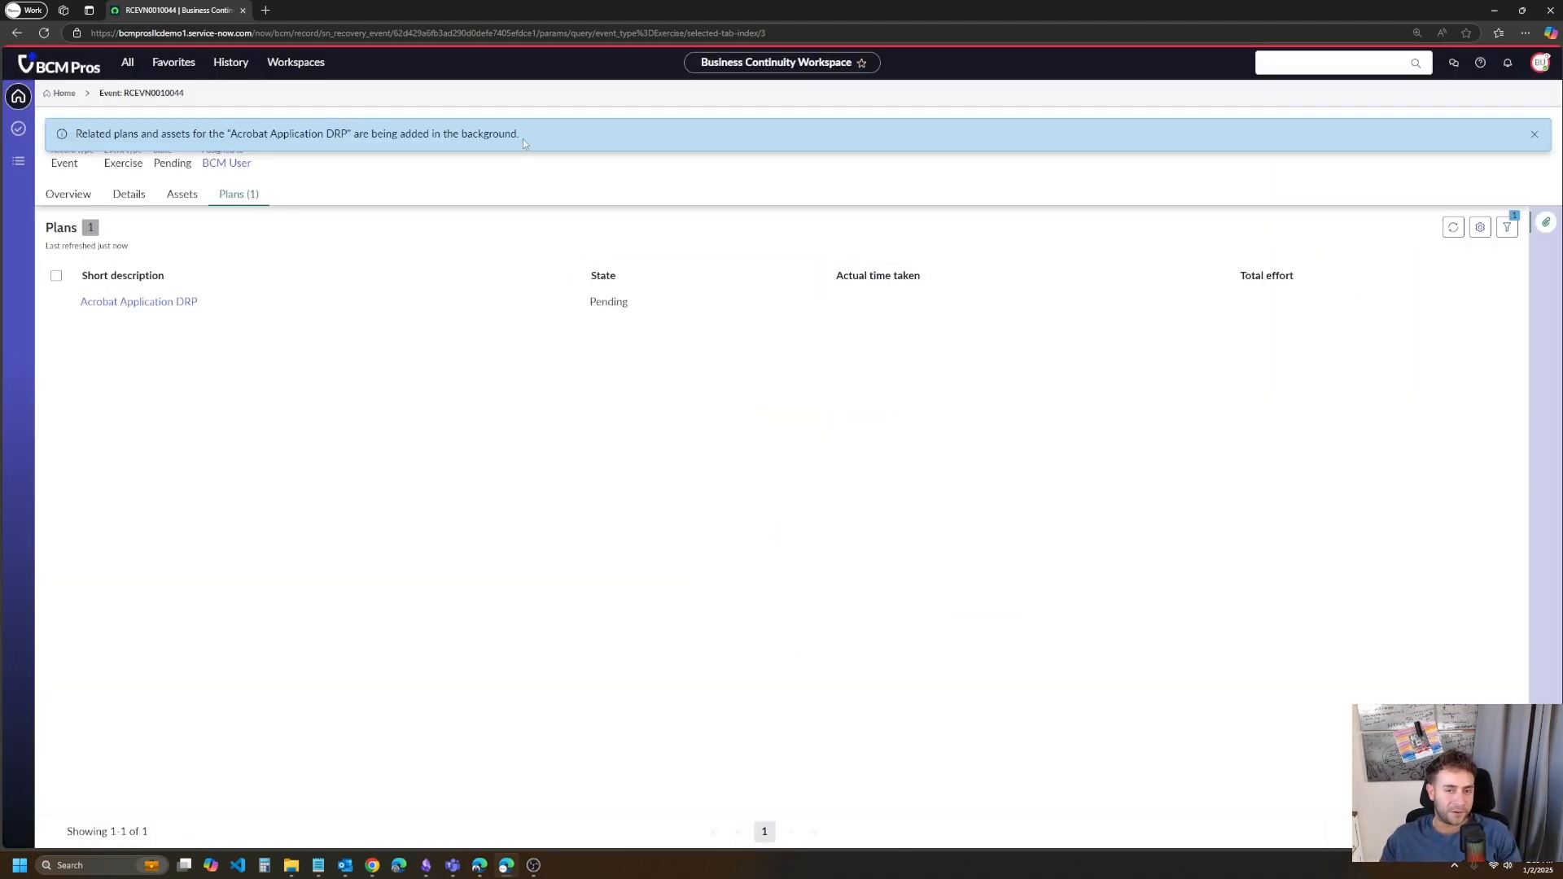
pyautogui.moveTo(522, 139); pyautogui.dragTo(72, 119)
pyautogui.click(364, 336)
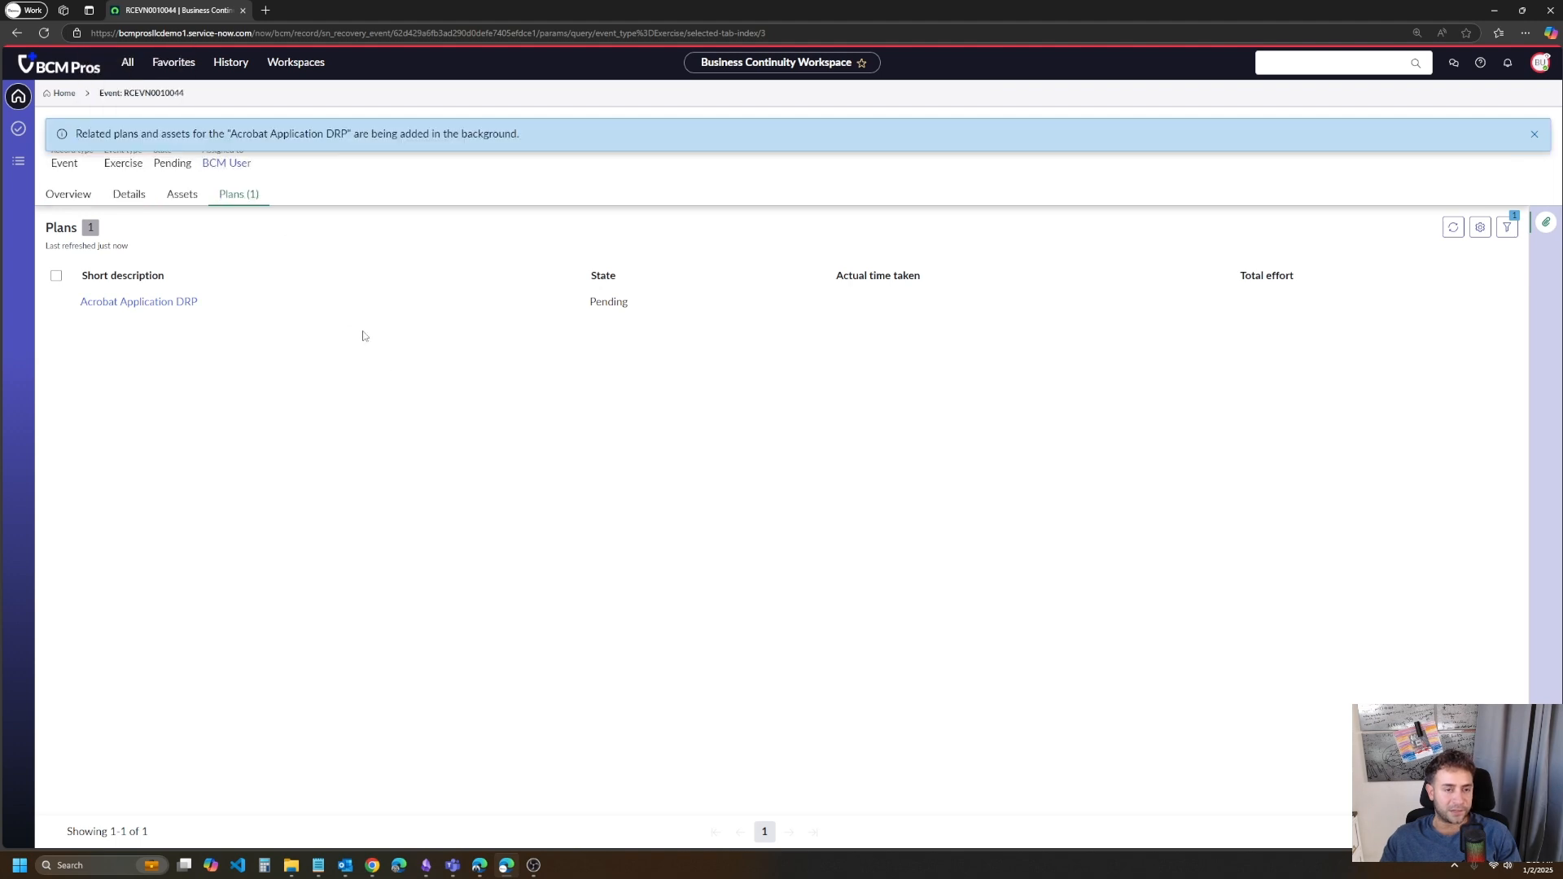
# - Refresh the event's asset list and examine its business processes and applications, including their primary source
pyautogui.click(186, 192)
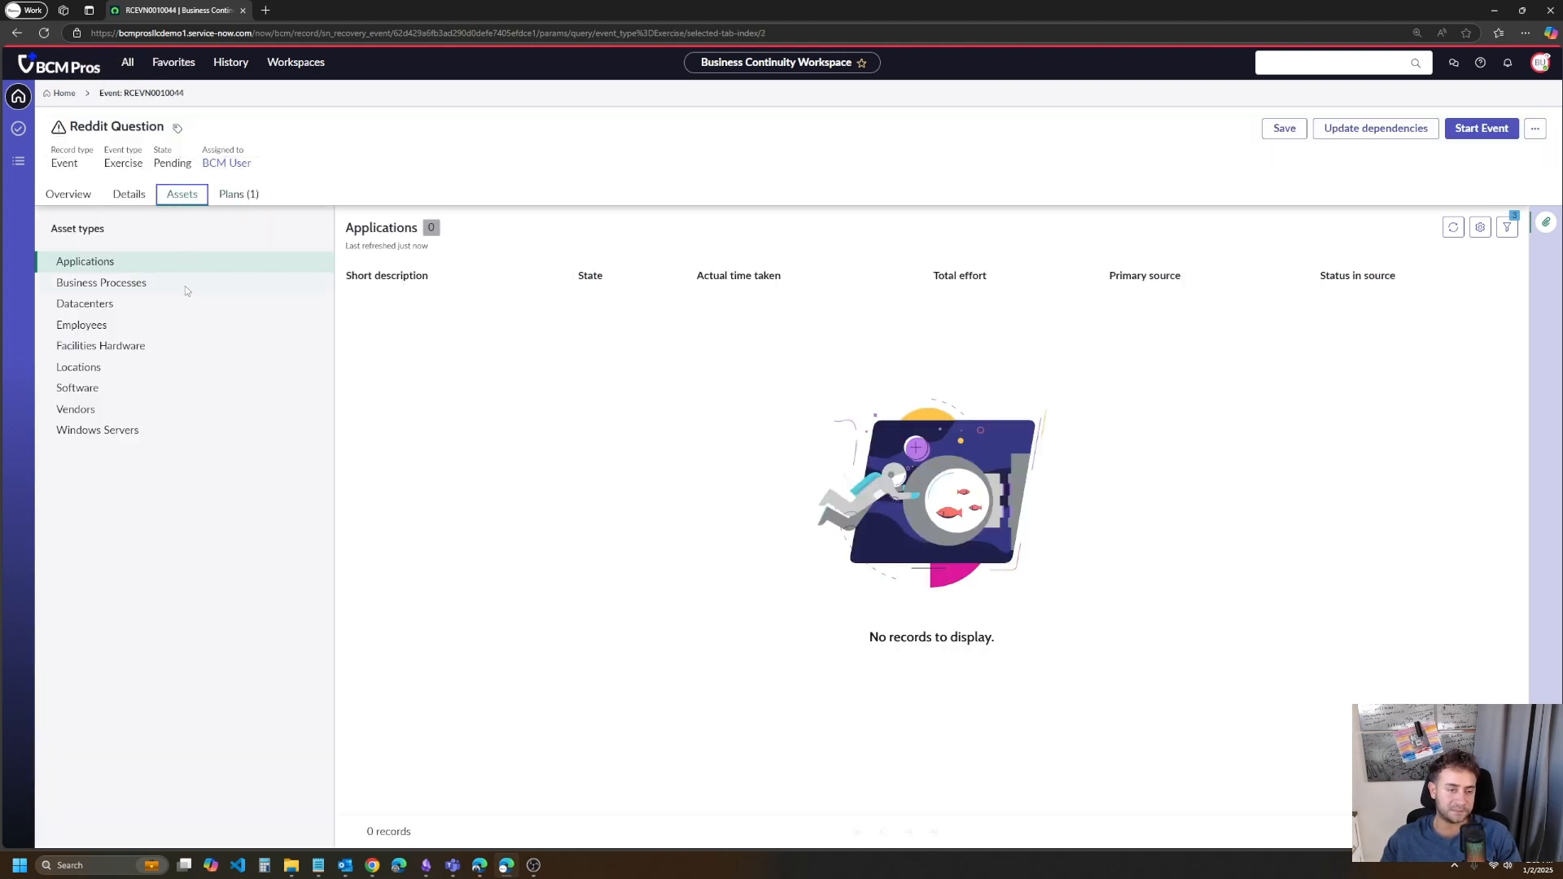
pyautogui.click(1453, 227)
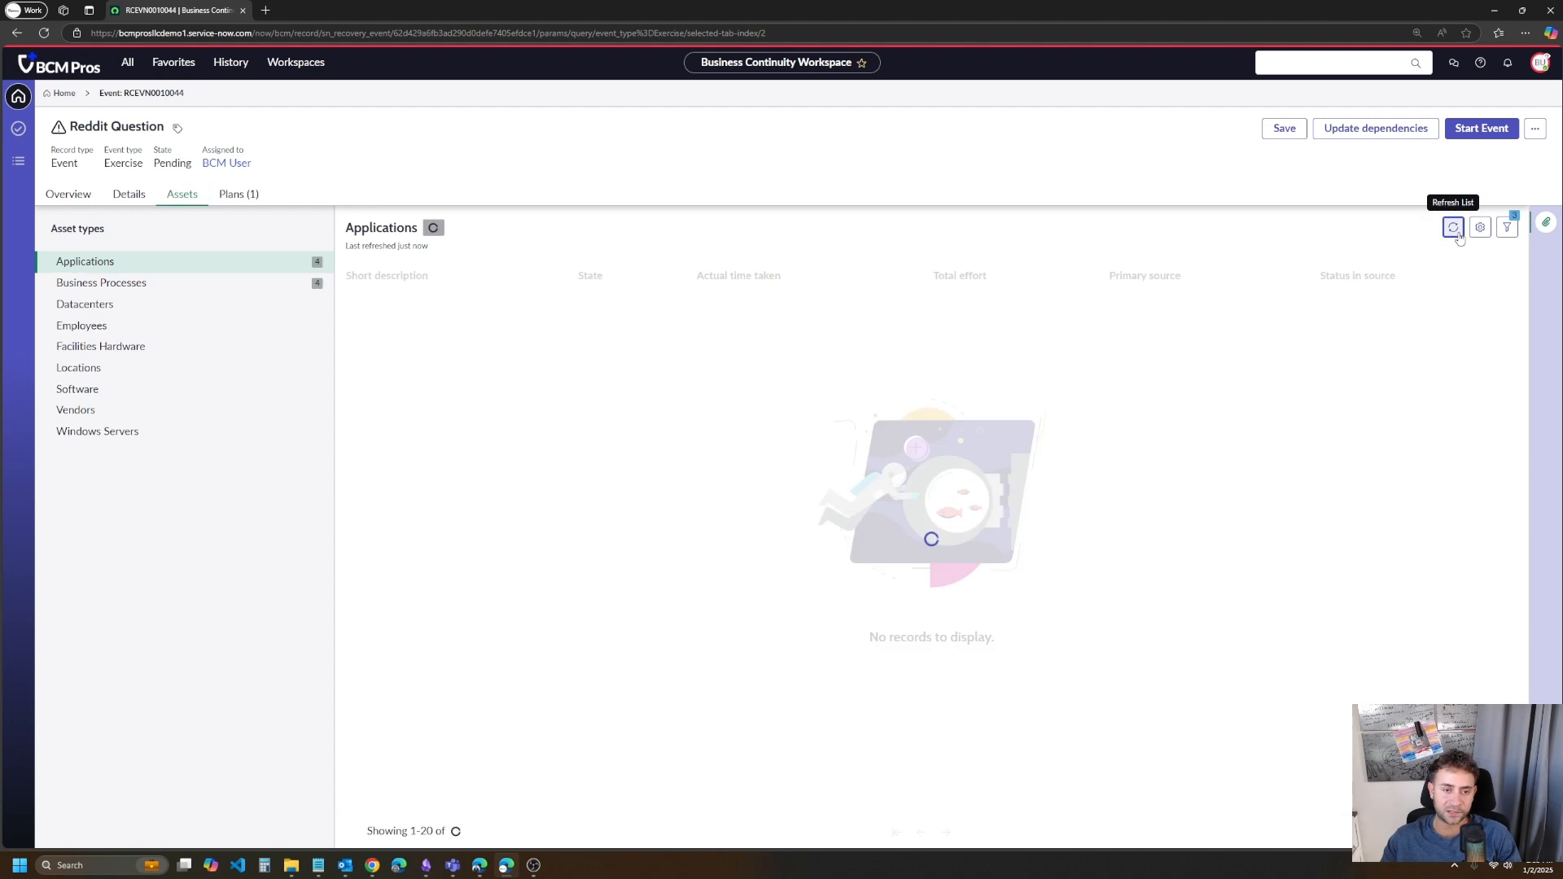
pyautogui.click(180, 285)
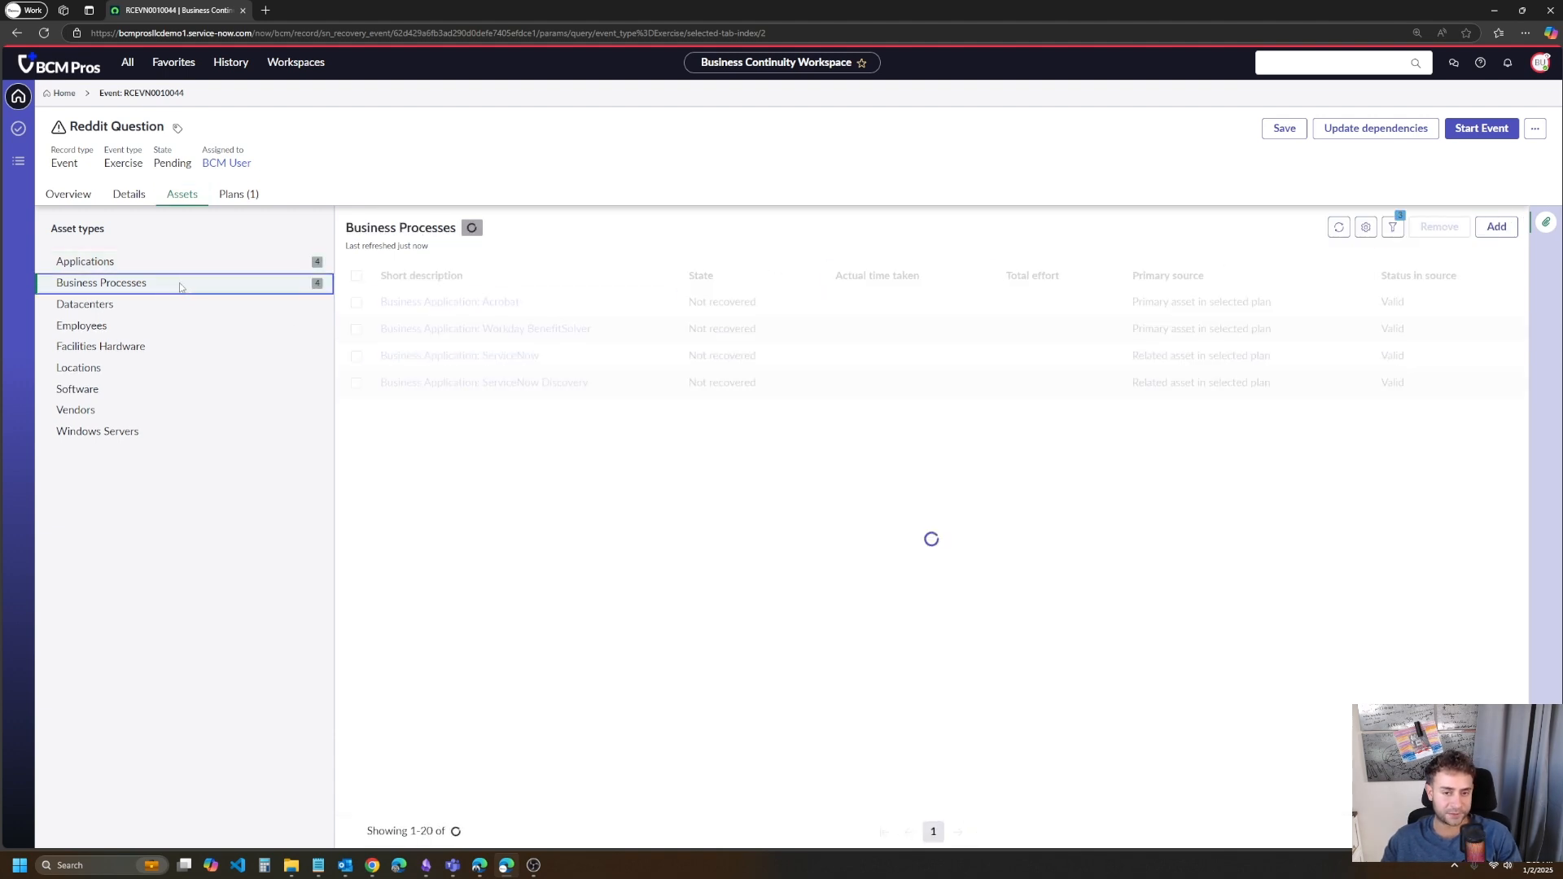
pyautogui.click(188, 262)
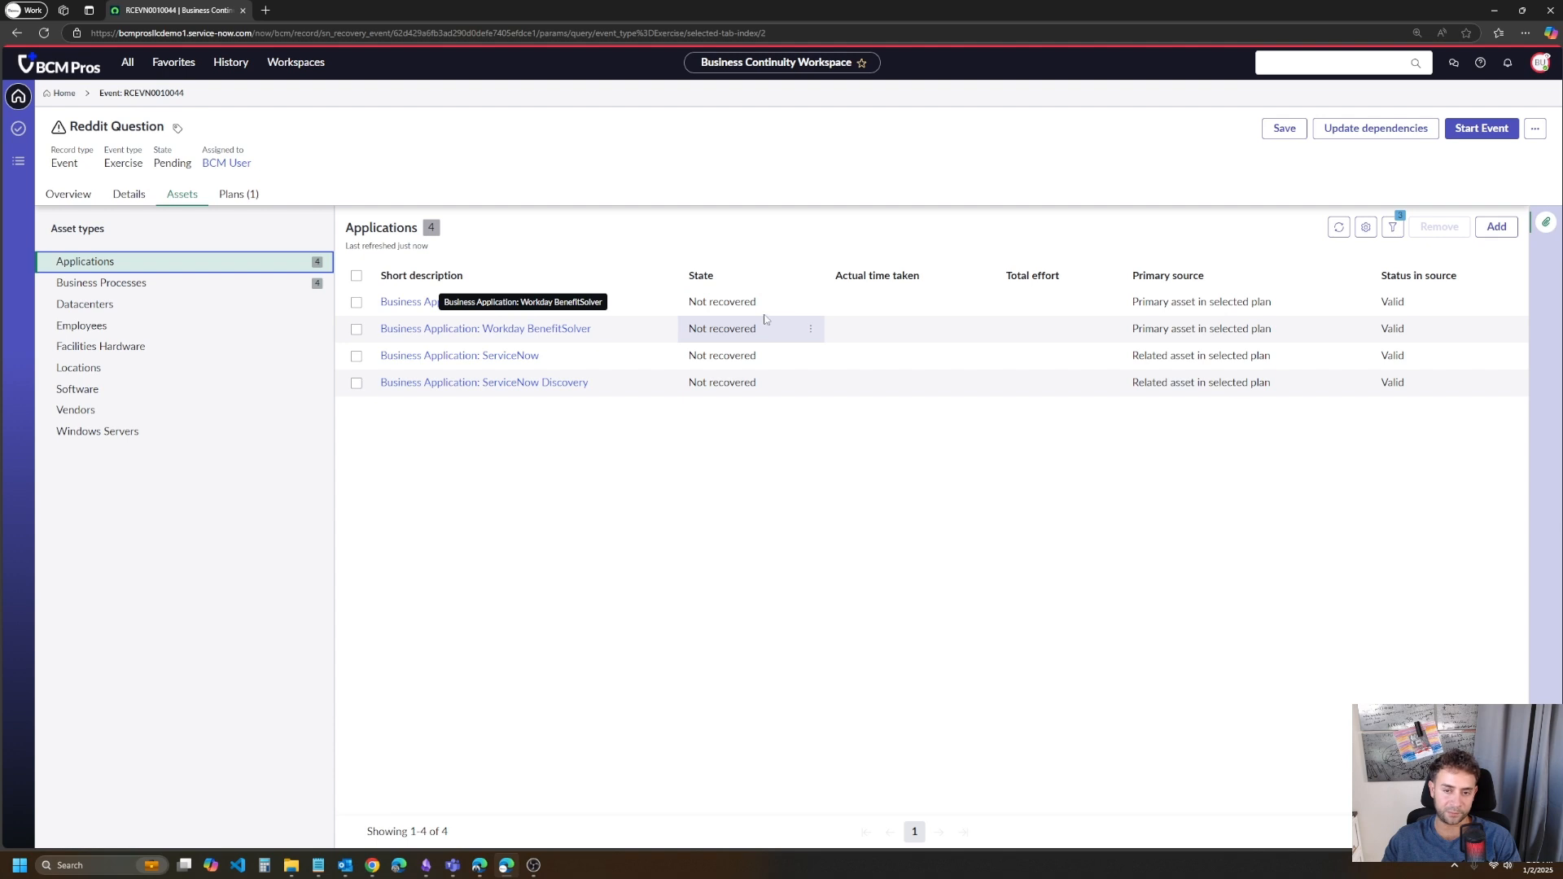
pyautogui.moveTo(764, 320); pyautogui.dragTo(662, 325)
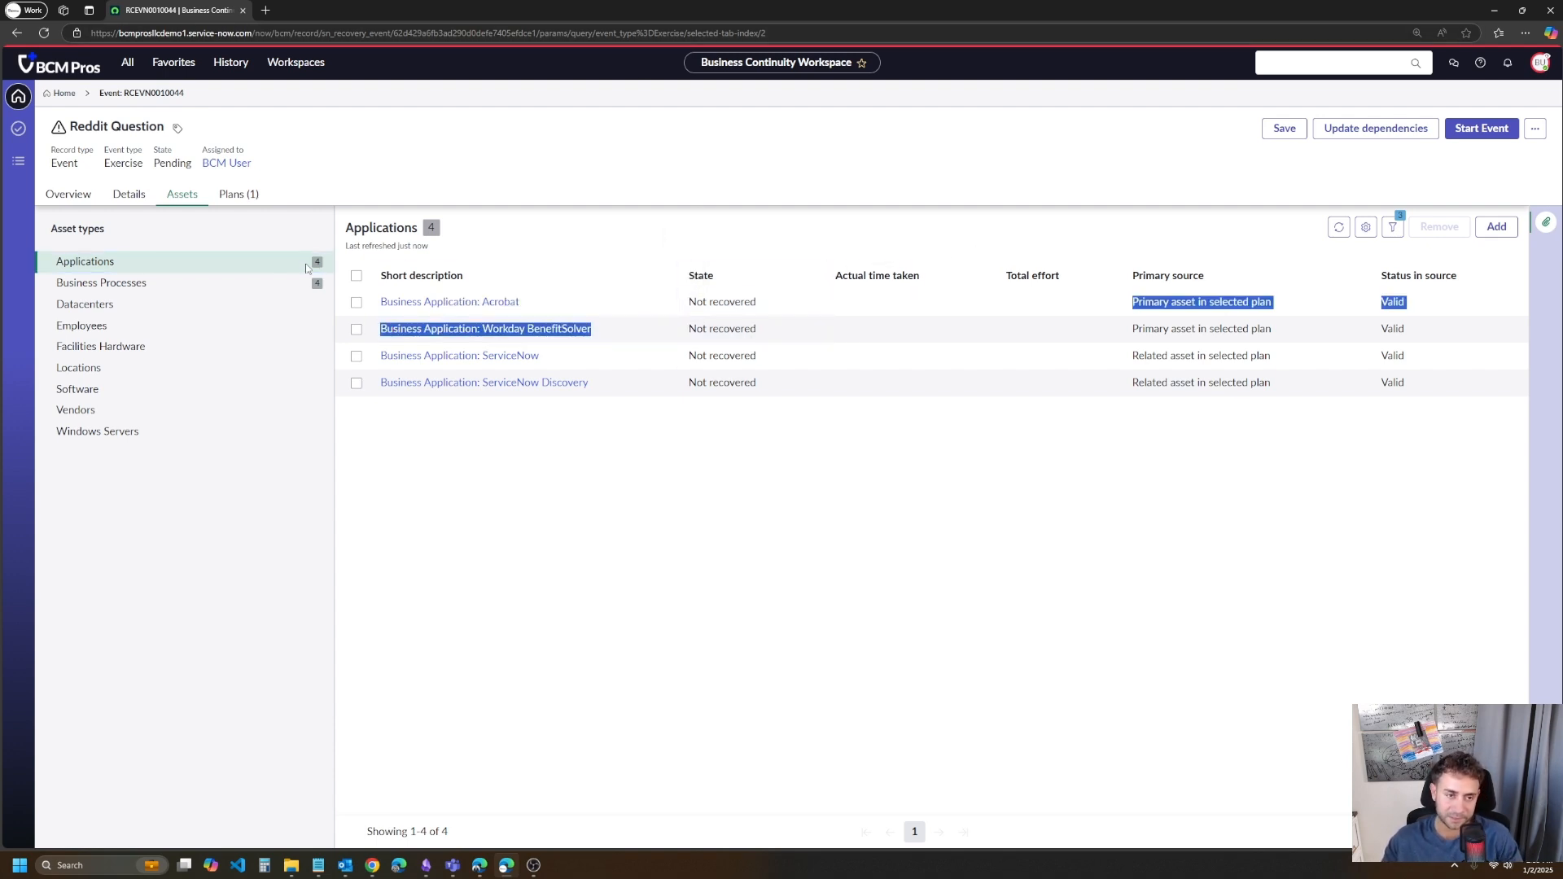
# - Open the Acrobat Application DRP record from the event's plans, check its record type and return to the event
pyautogui.click(253, 195)
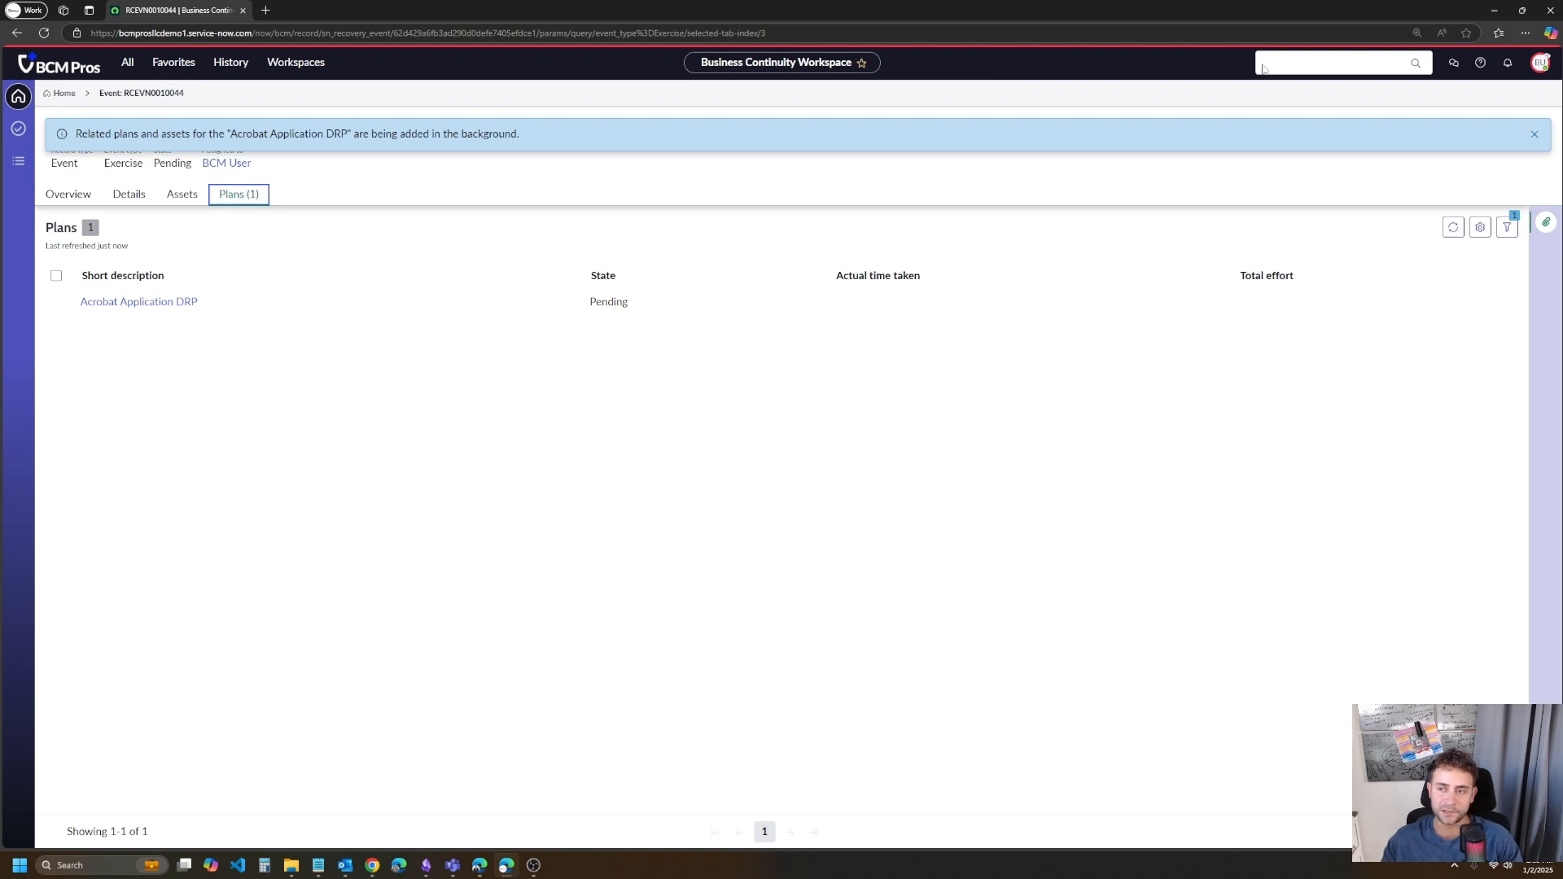
pyautogui.click(1534, 134)
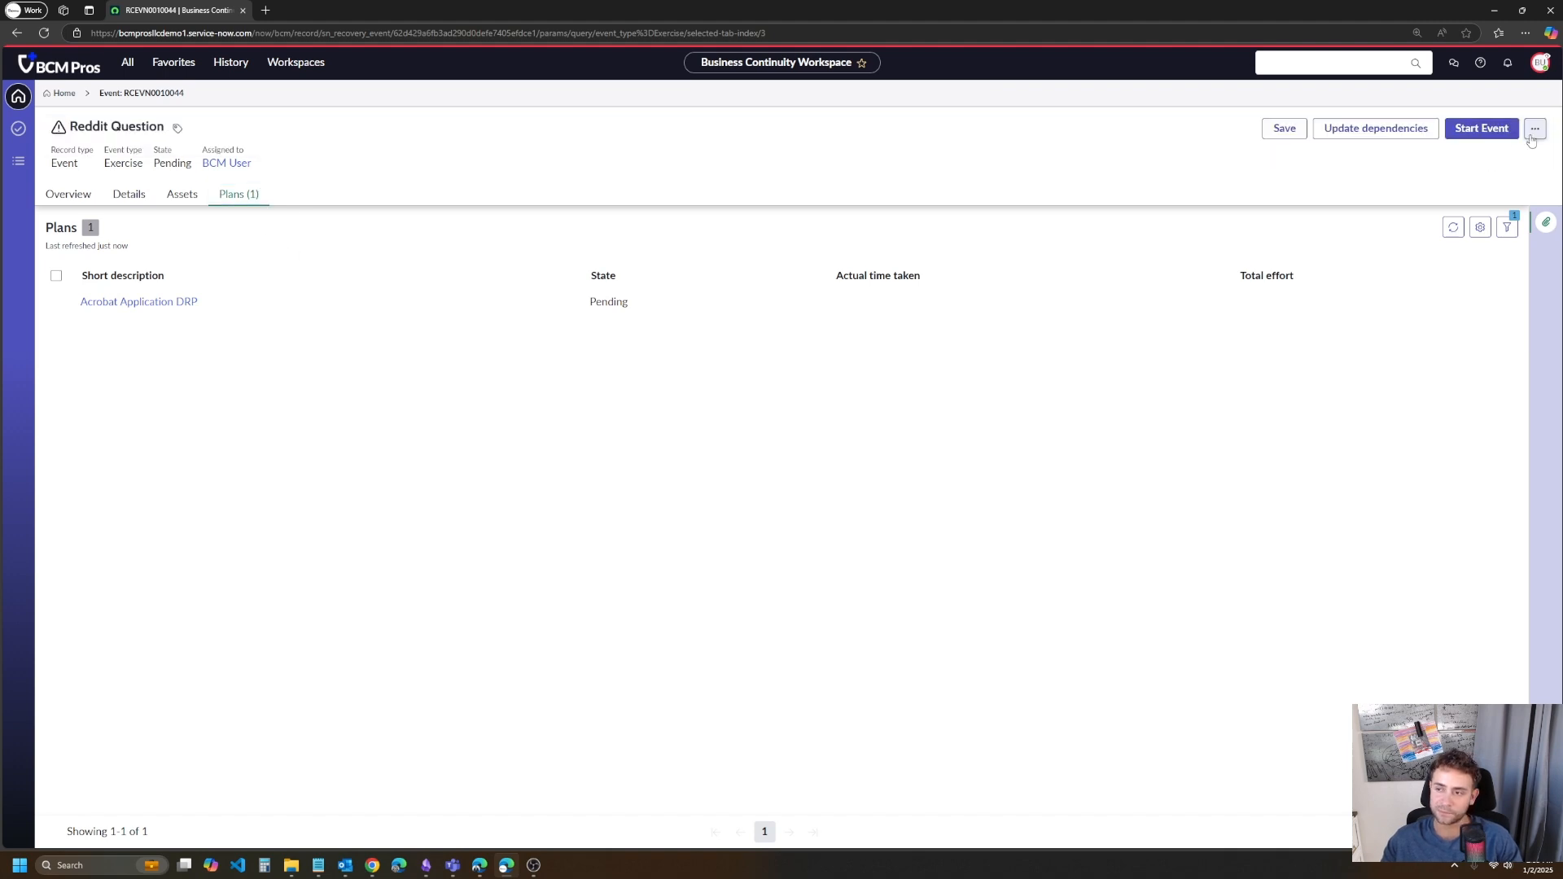
pyautogui.click(179, 310)
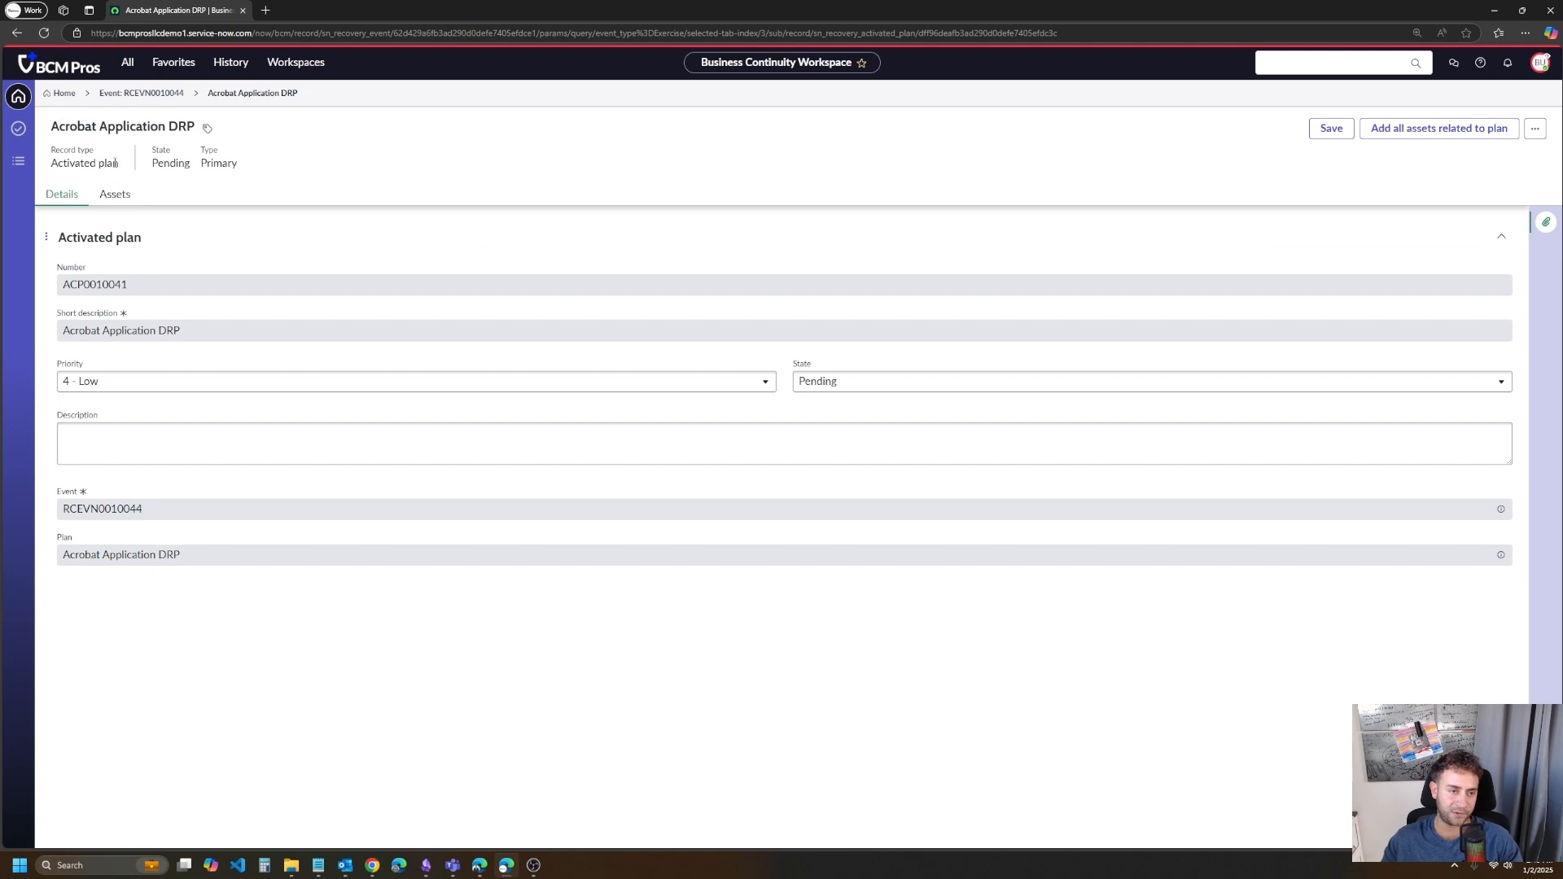
pyautogui.moveTo(108, 166); pyautogui.dragTo(45, 165)
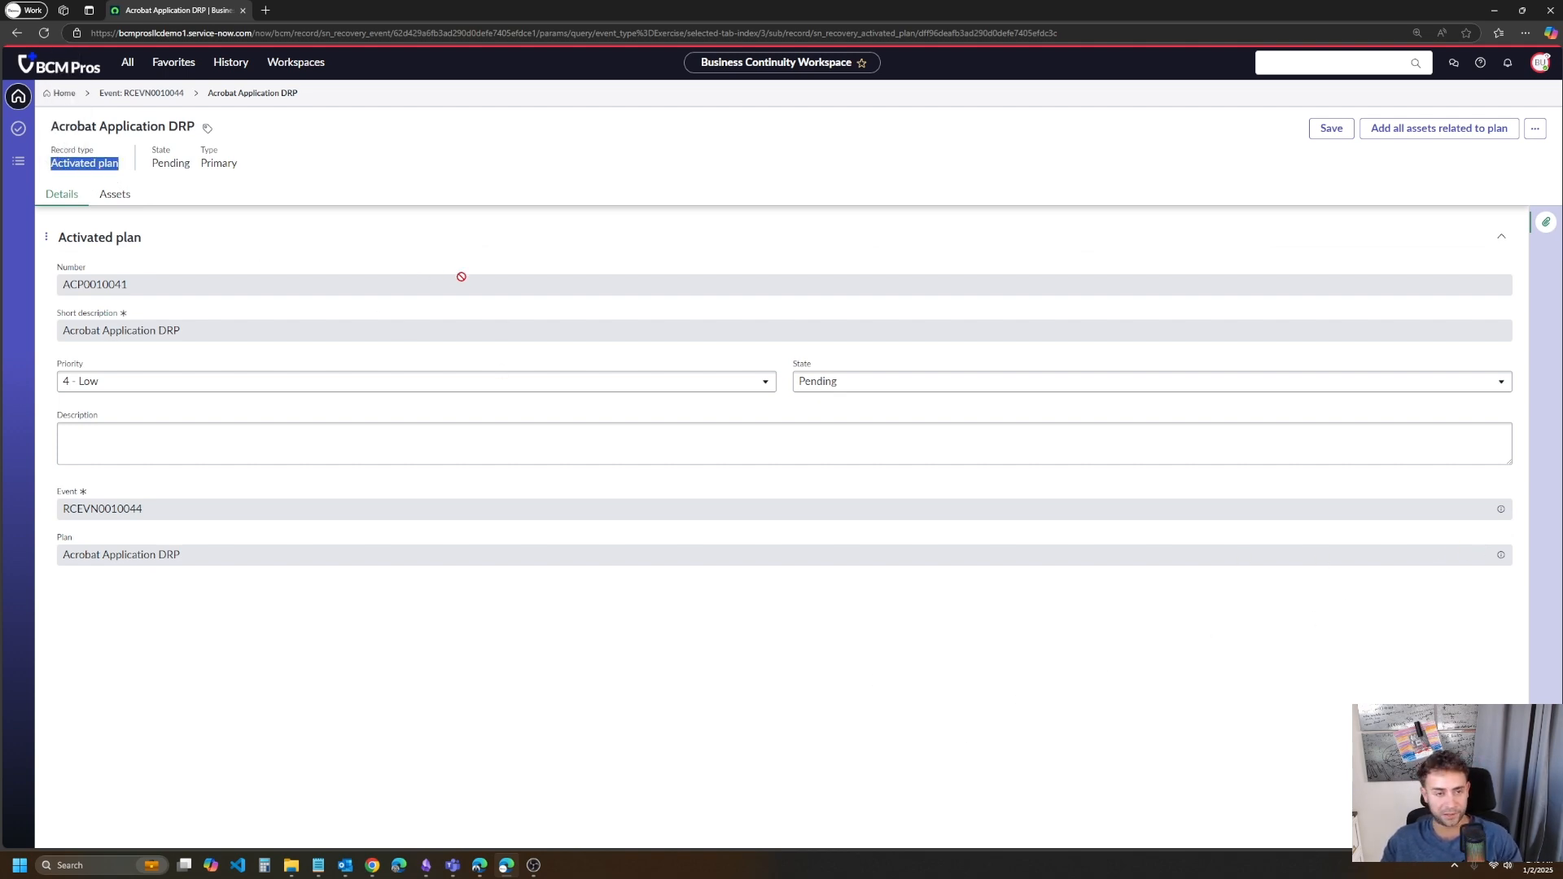
pyautogui.click(163, 93)
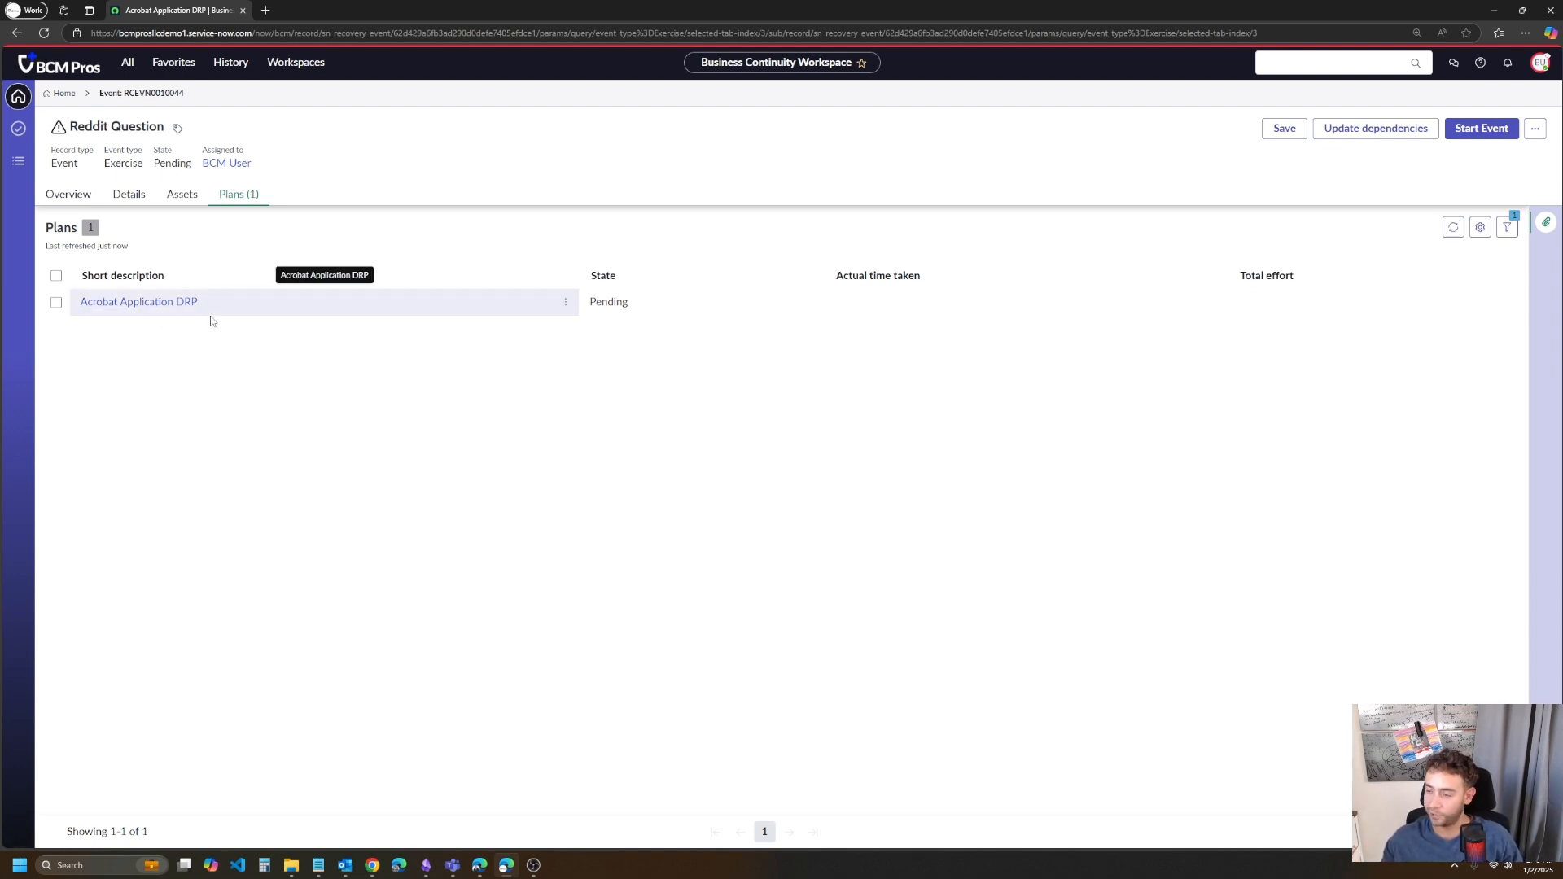
# - Review the business processes and applications among the Acrobat Application DRP activated plan's assets, and return to the event
pyautogui.click(139, 302)
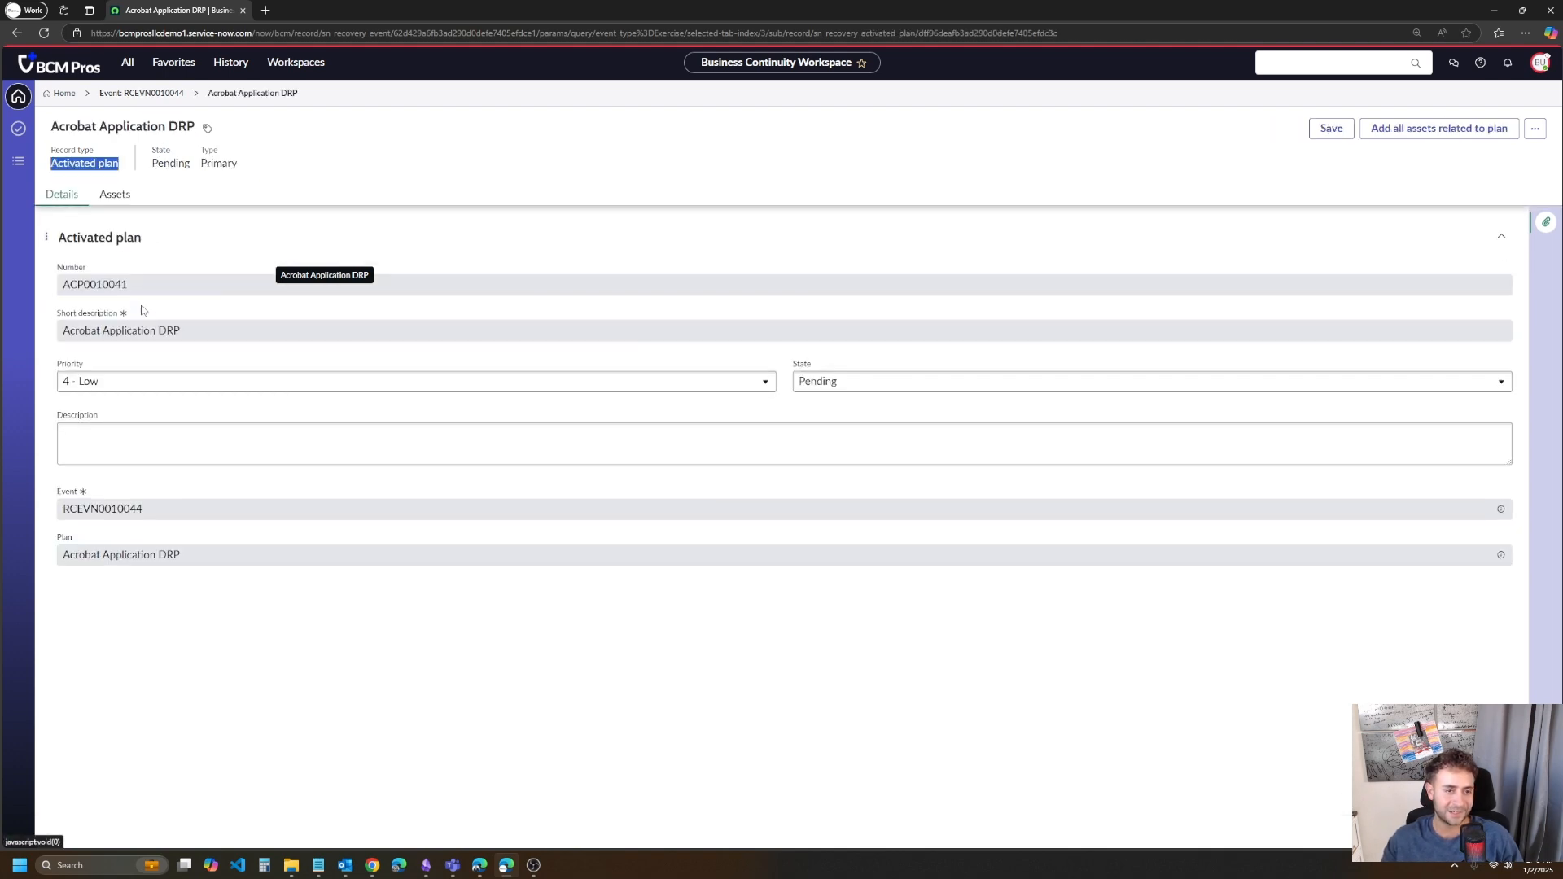
pyautogui.click(114, 196)
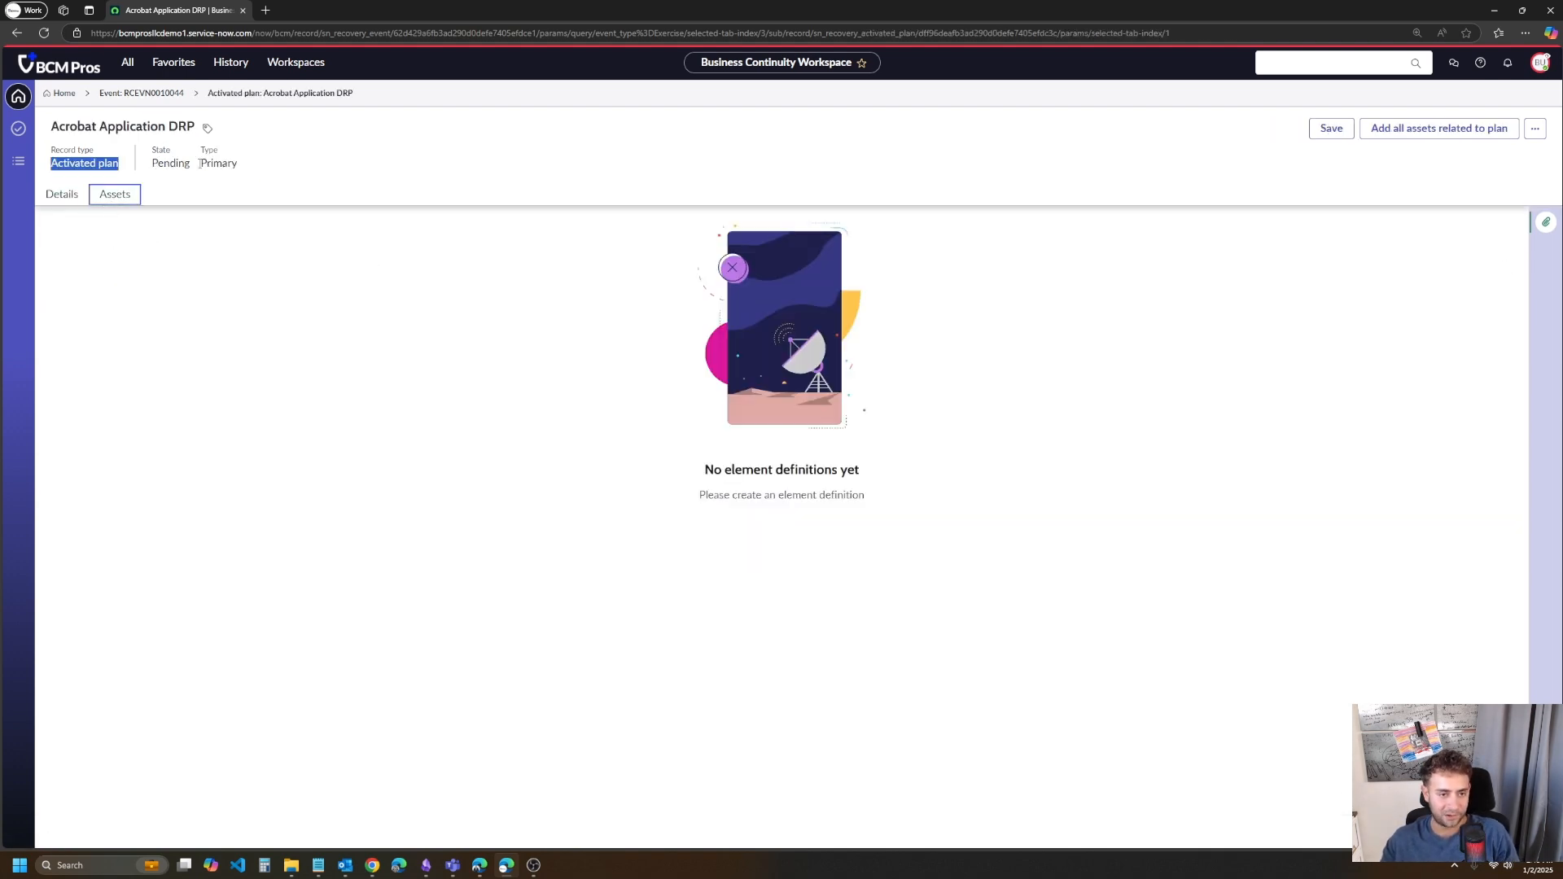
pyautogui.click(178, 282)
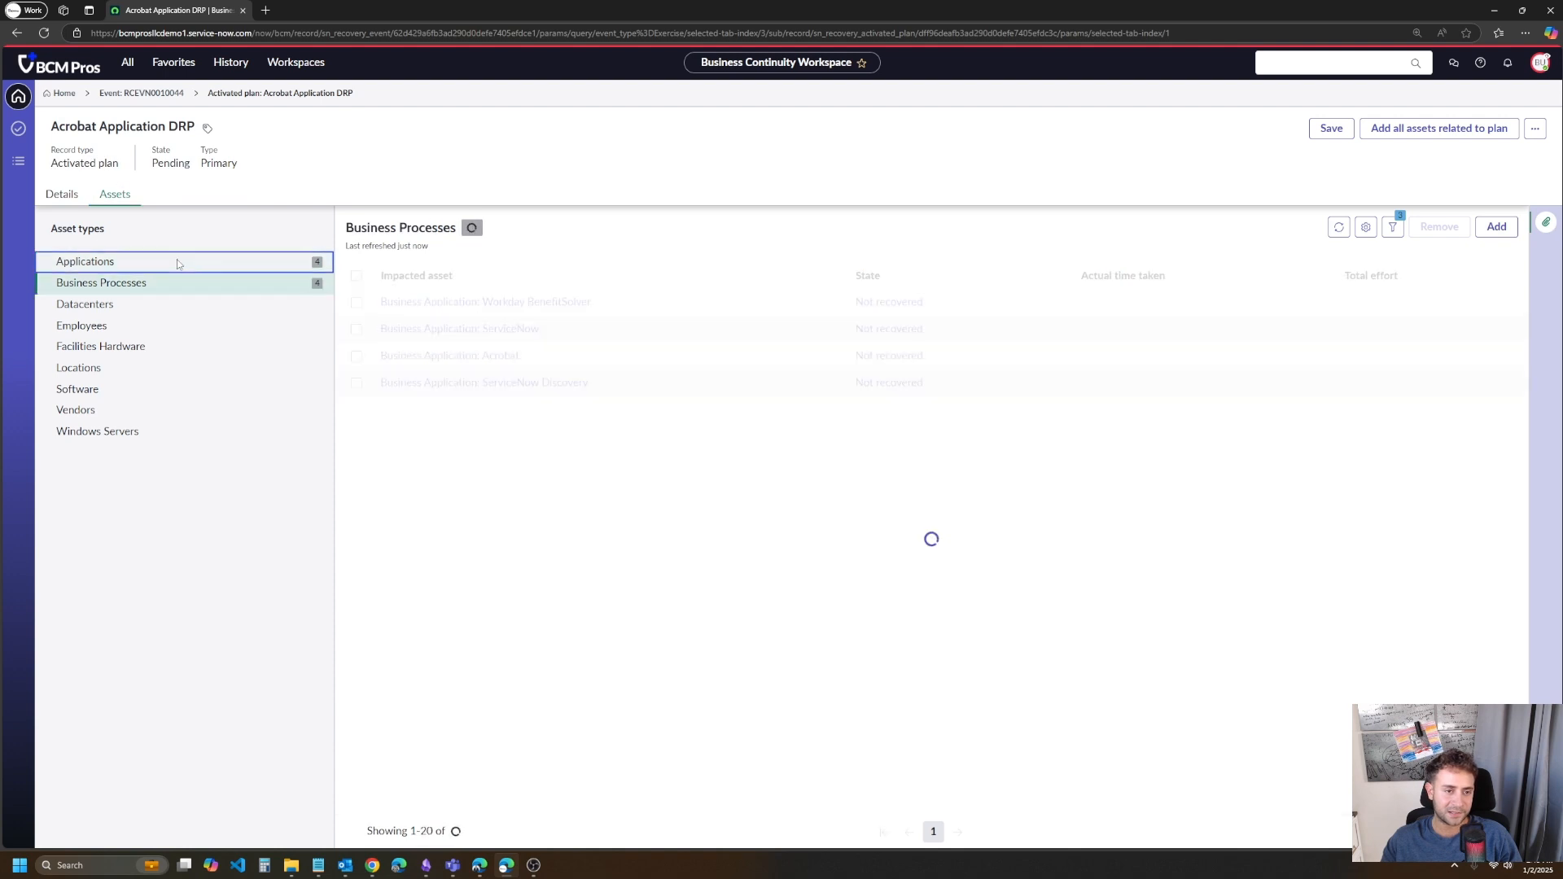
pyautogui.click(177, 260)
pyautogui.click(140, 92)
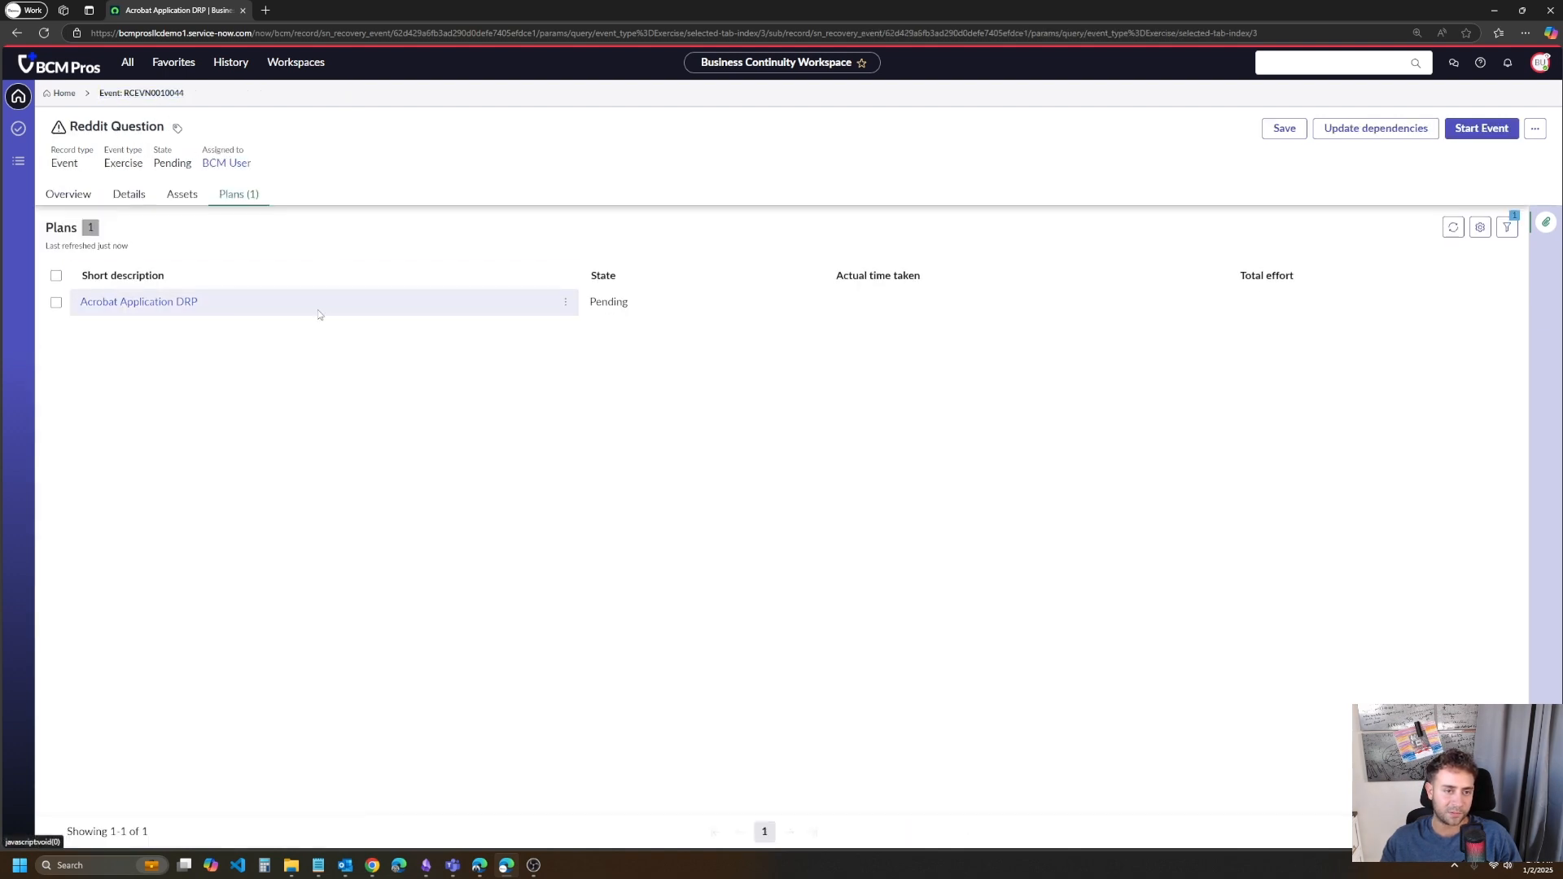
# - Compare the event's own business process and application assets with its list of attached plans
pyautogui.click(182, 196)
pyautogui.click(178, 281)
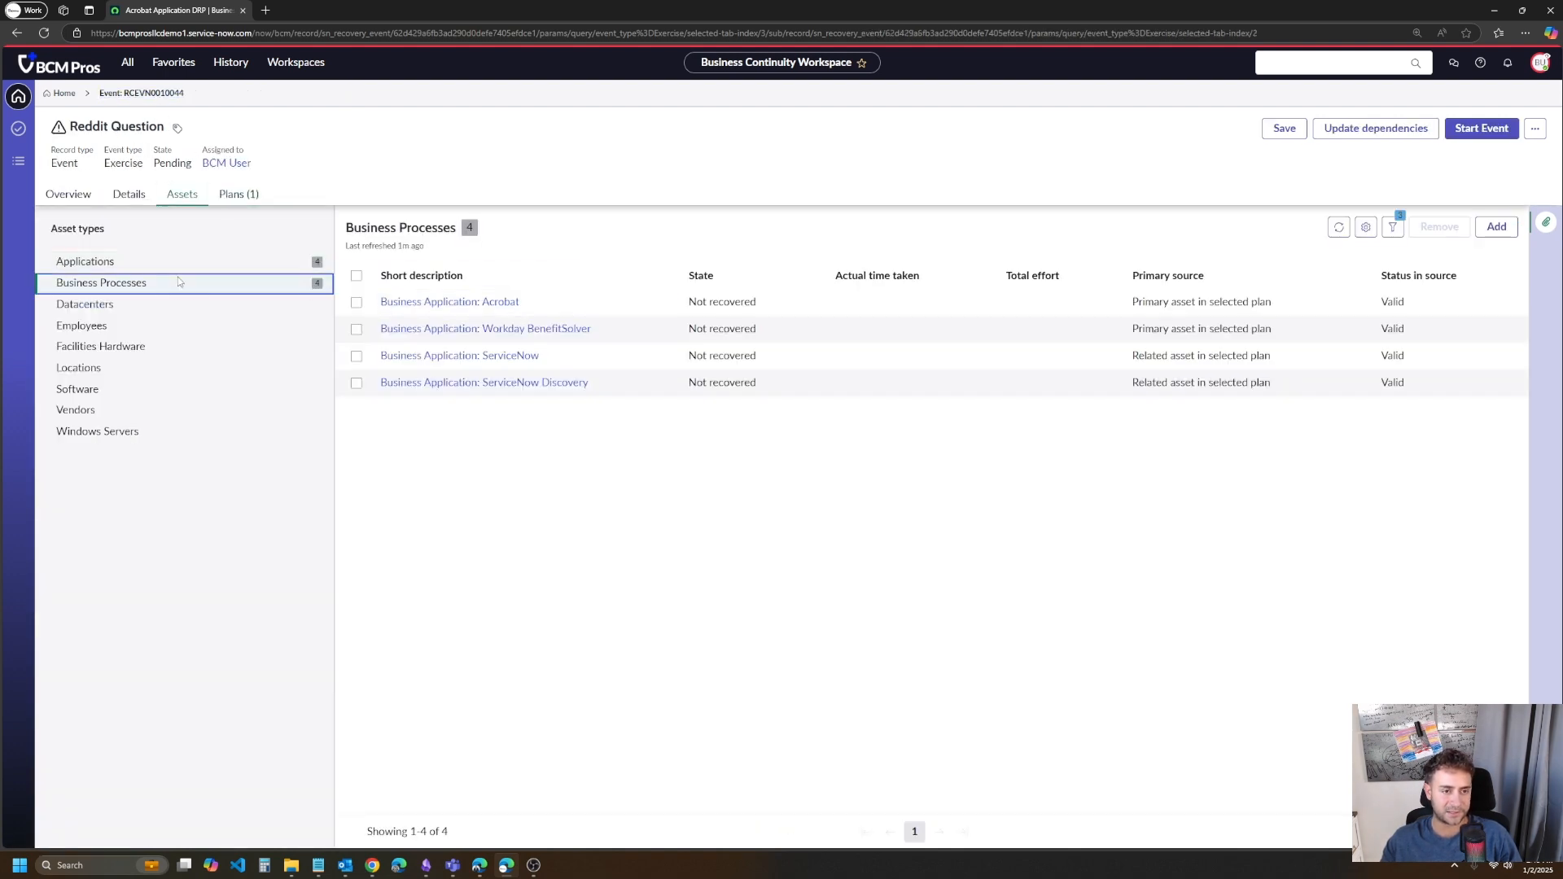
pyautogui.click(179, 263)
pyautogui.click(222, 200)
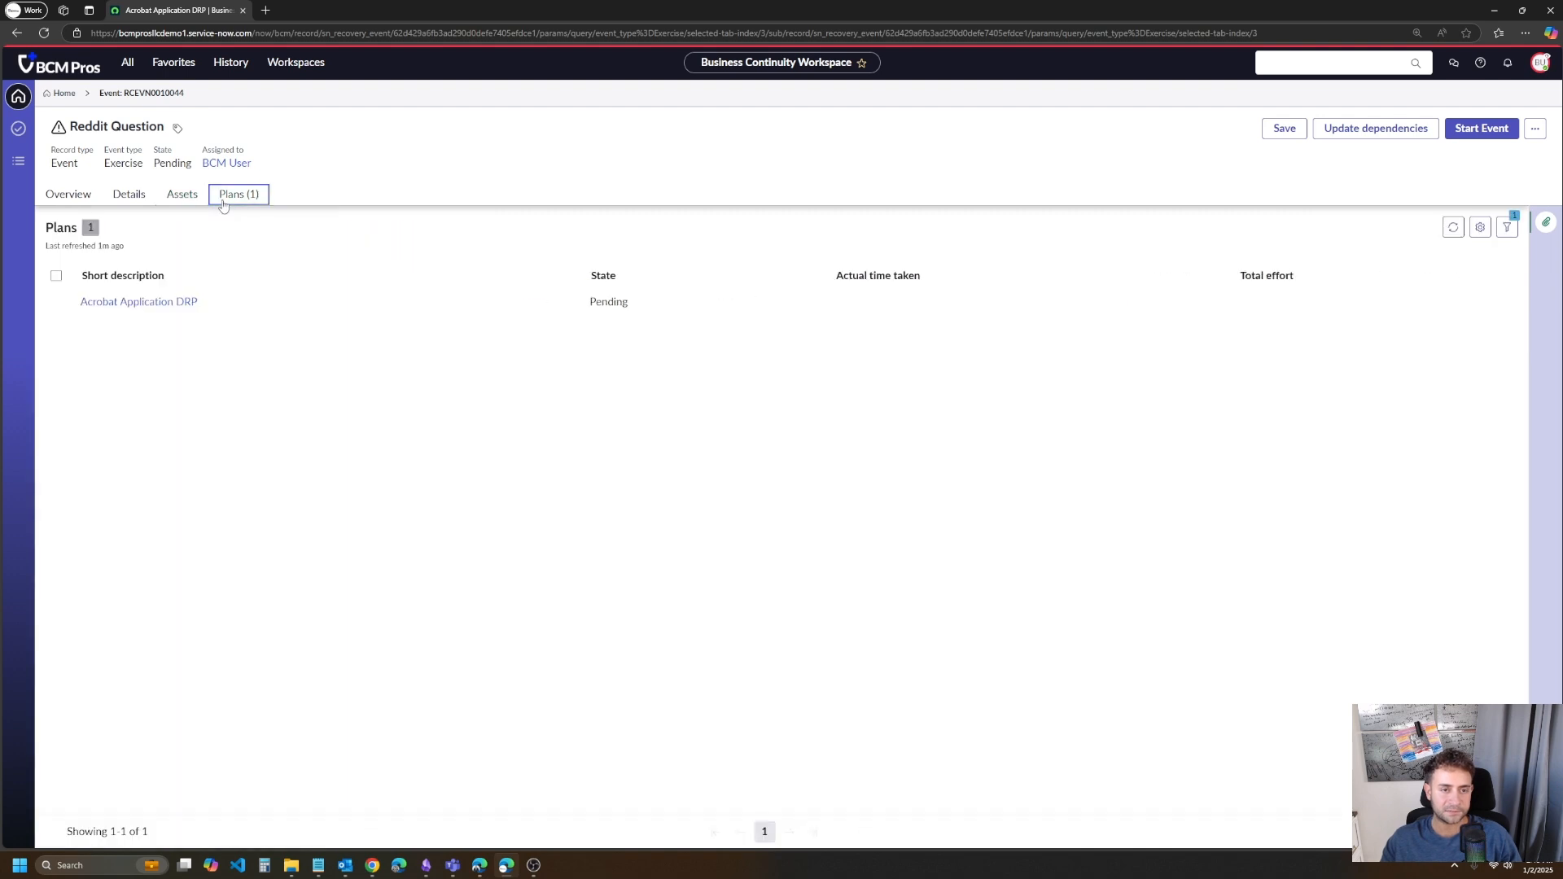
pyautogui.click(171, 200)
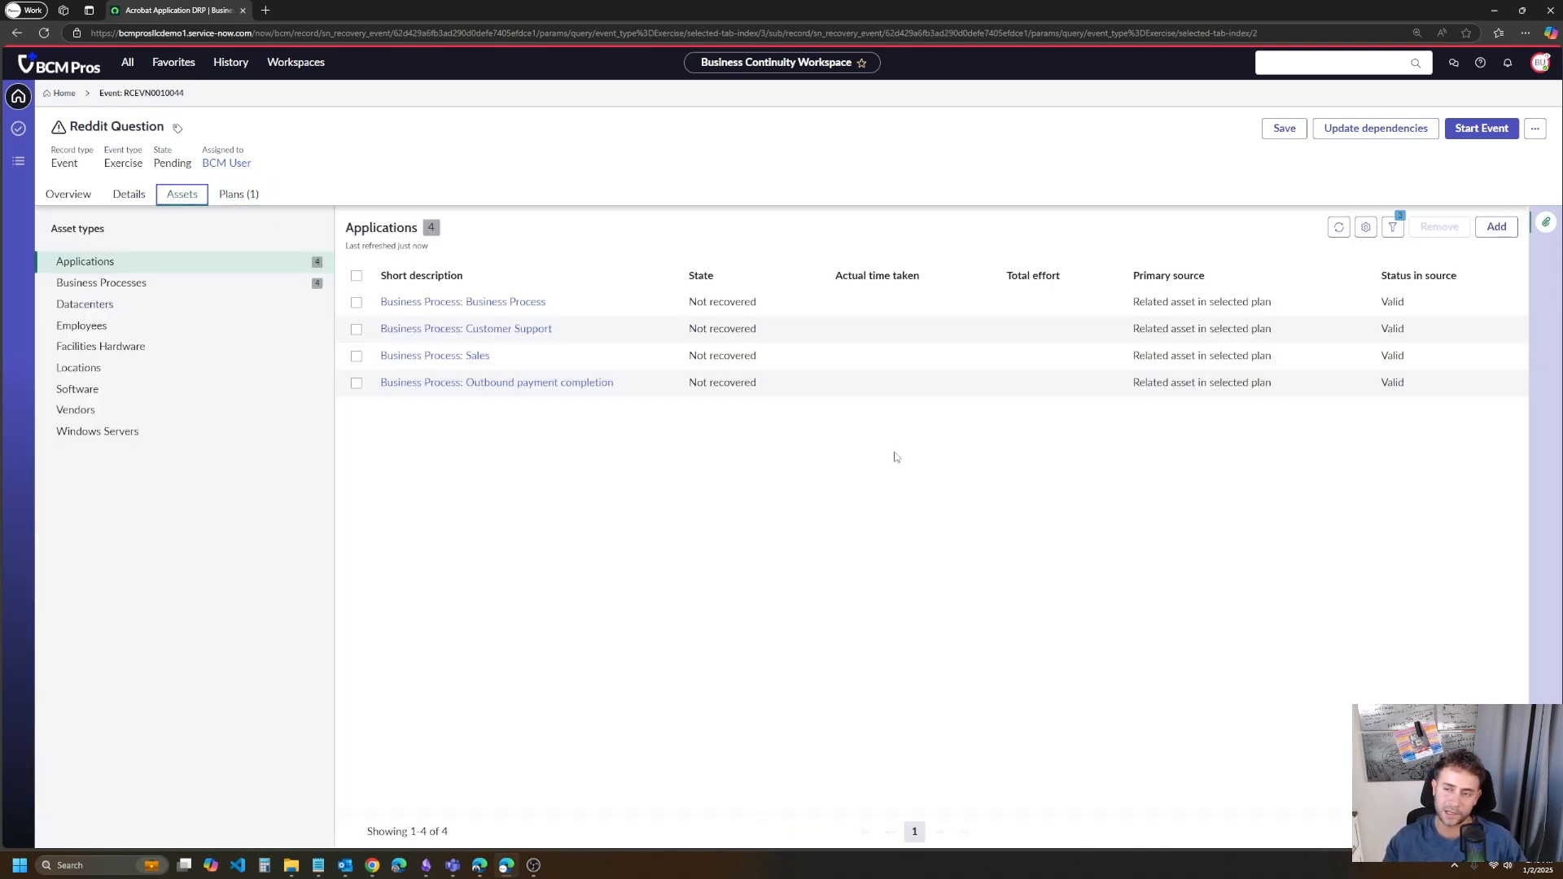
pyautogui.click(238, 194)
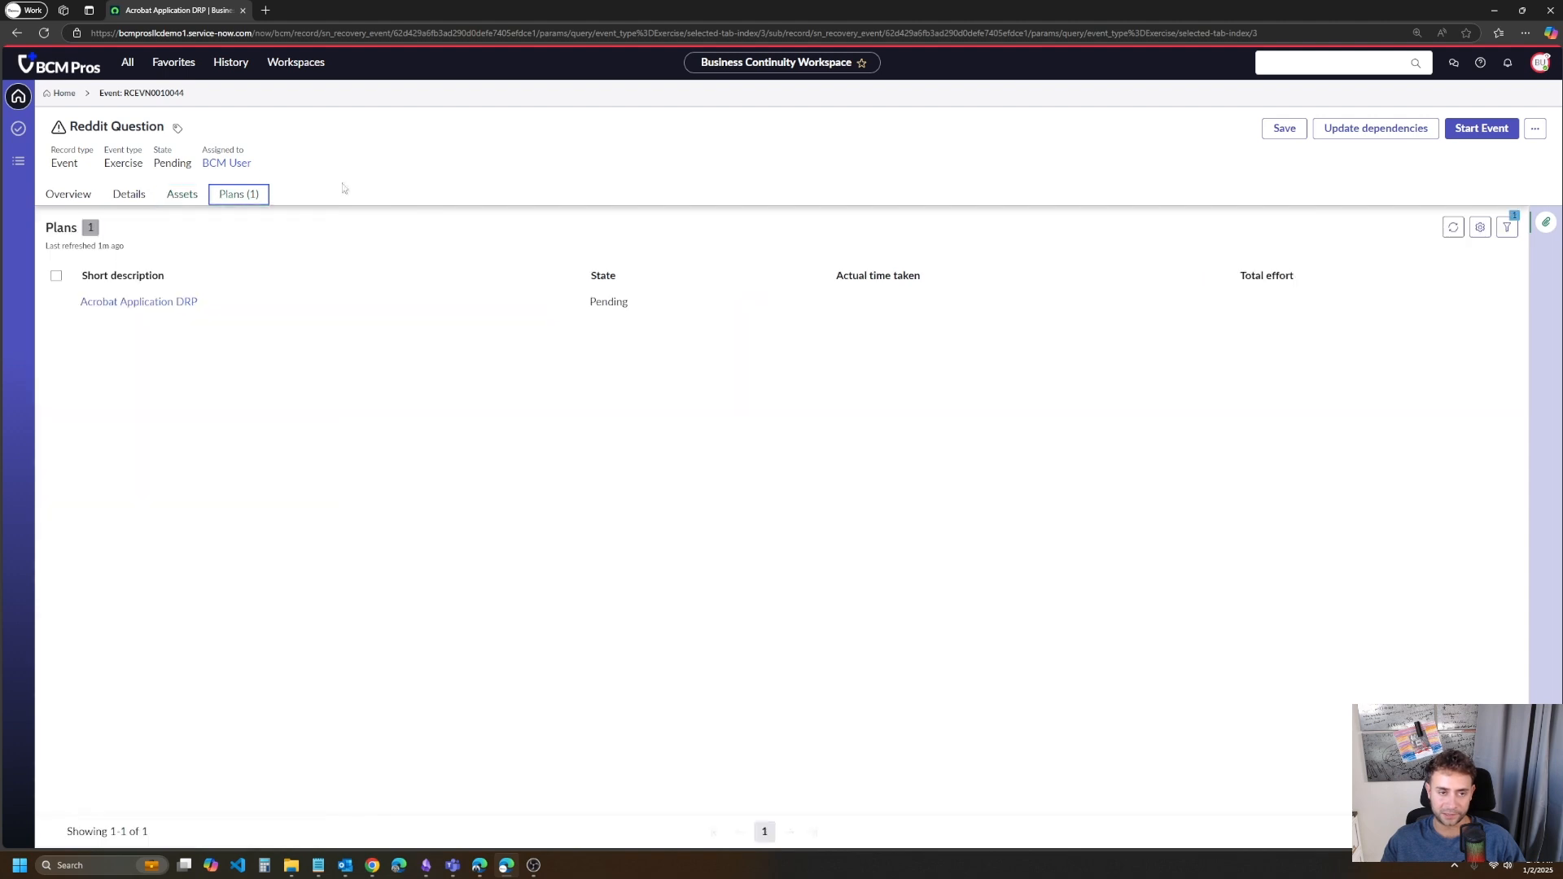
# - Start the Reddit Question event and open the details of its Acrobat Application DRP activated plan to check the State field
pyautogui.click(1481, 129)
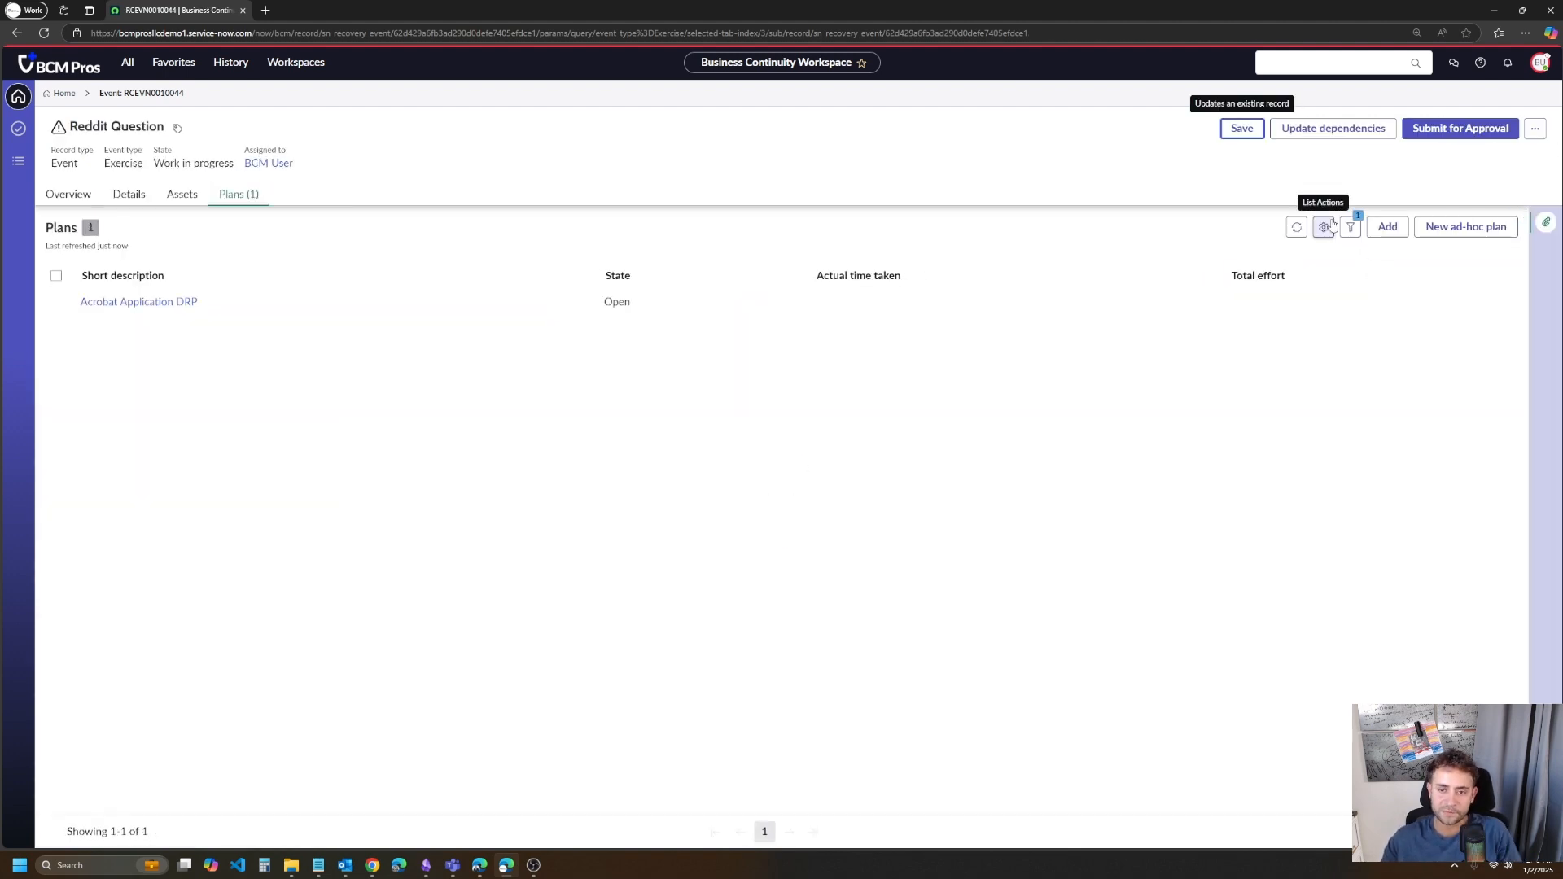
pyautogui.click(161, 304)
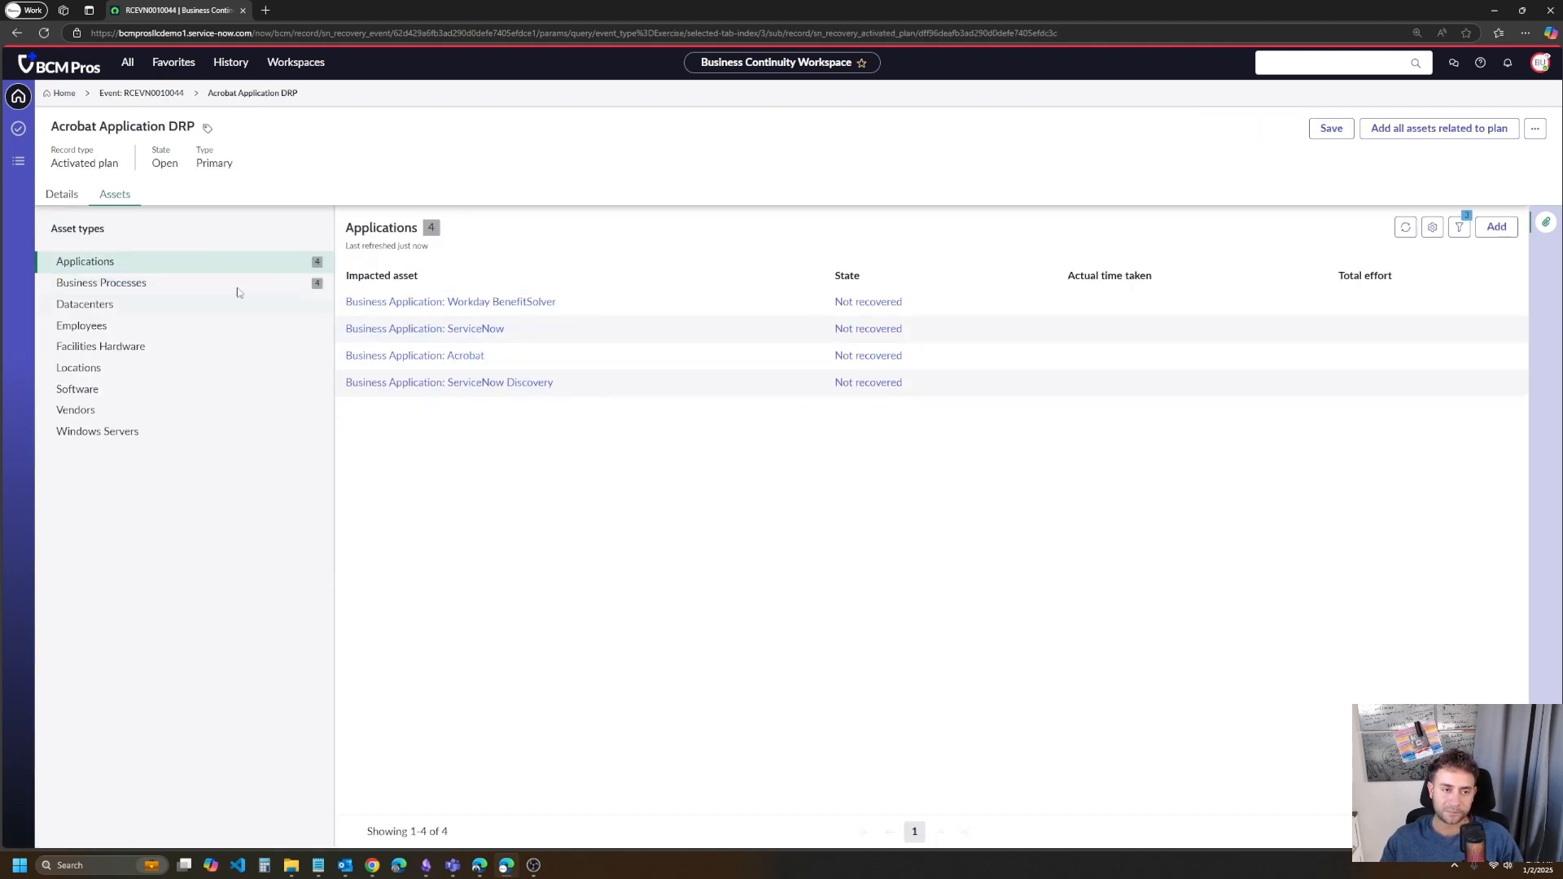
pyautogui.click(60, 195)
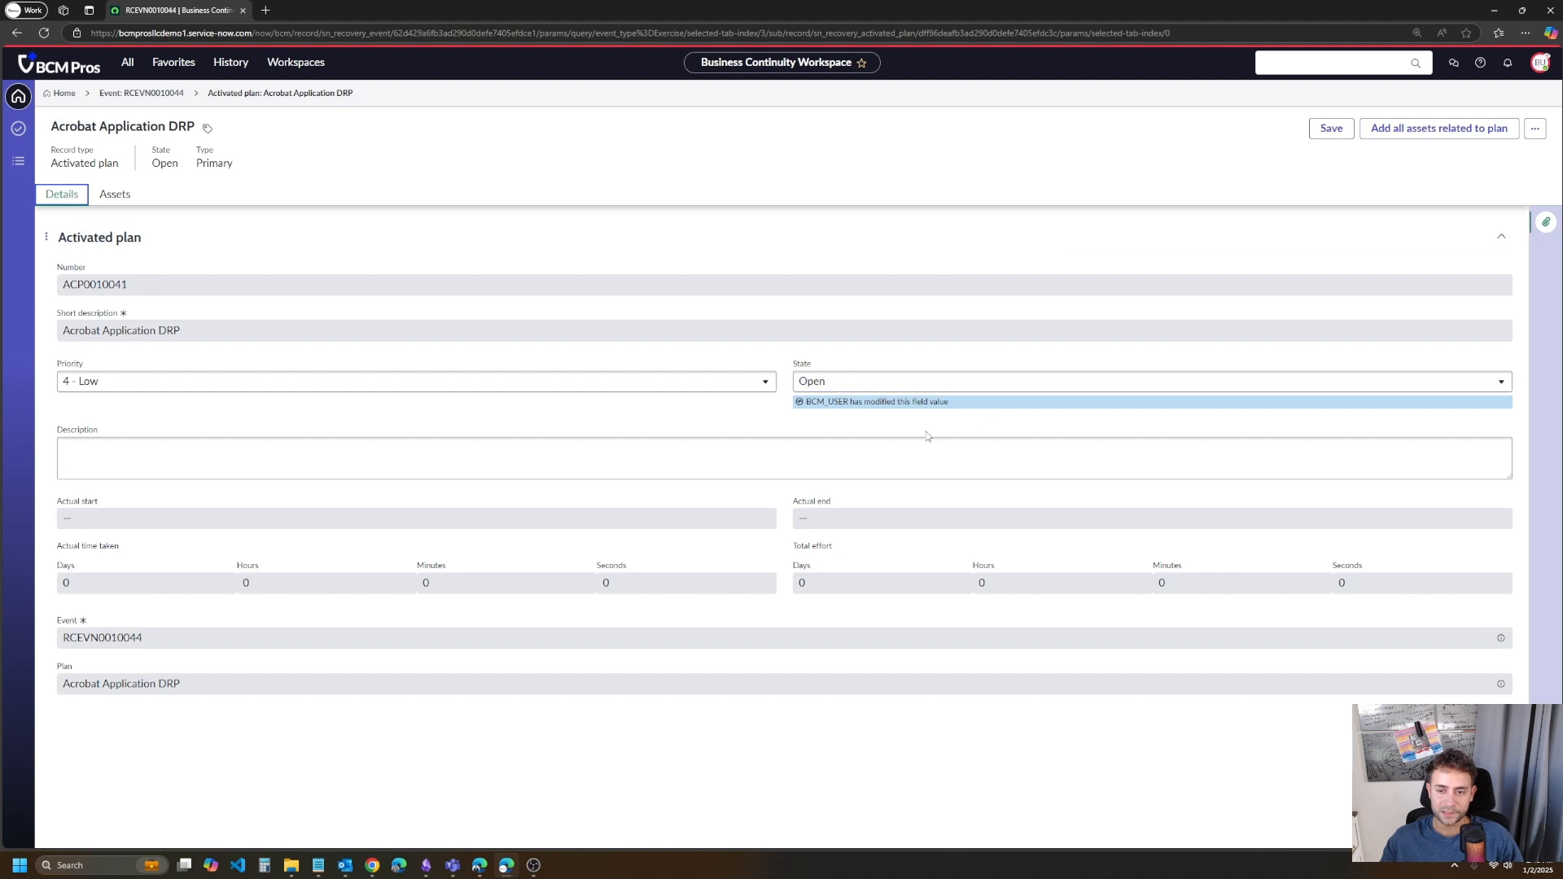
pyautogui.moveTo(979, 411); pyautogui.dragTo(809, 387)
pyautogui.click(1151, 450)
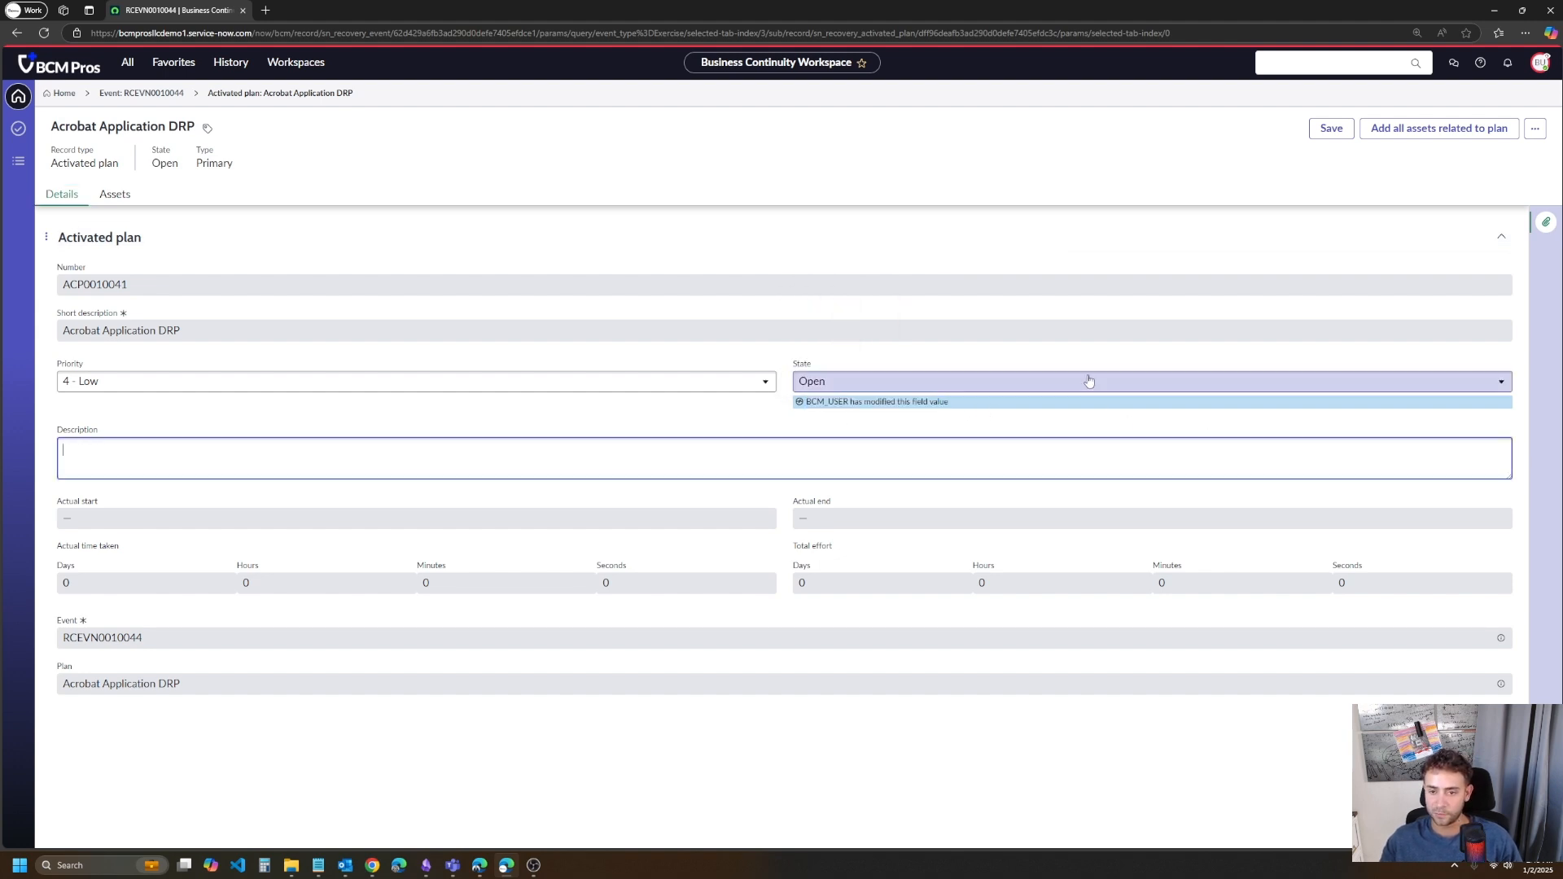
# - Set the activated plan's state to Work in progress and open the state choices again
pyautogui.click(1082, 383)
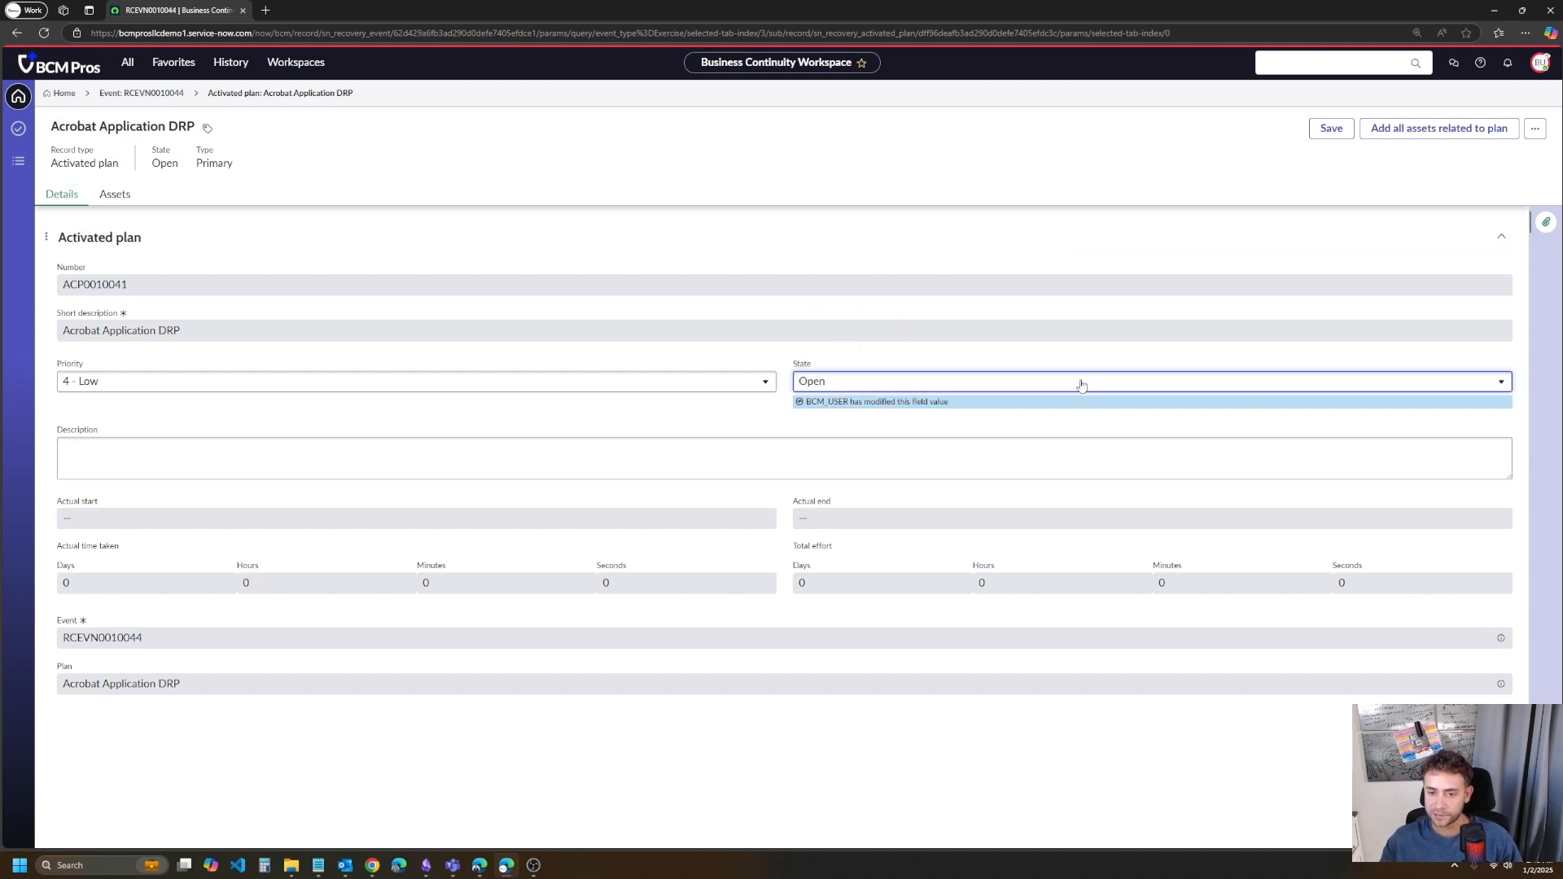
pyautogui.click(1022, 448)
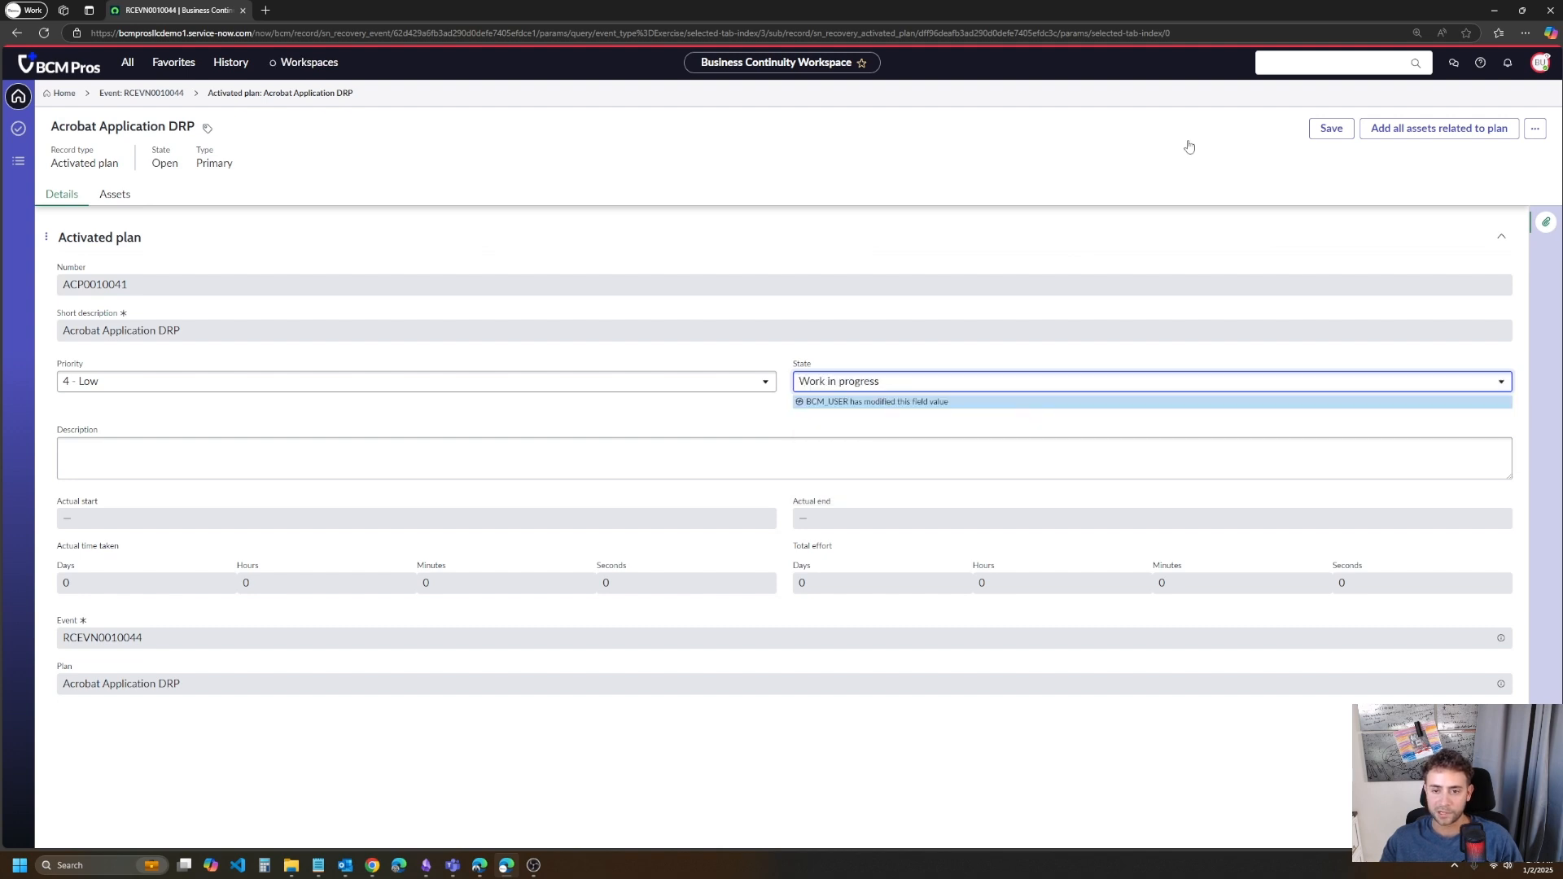
pyautogui.click(1000, 380)
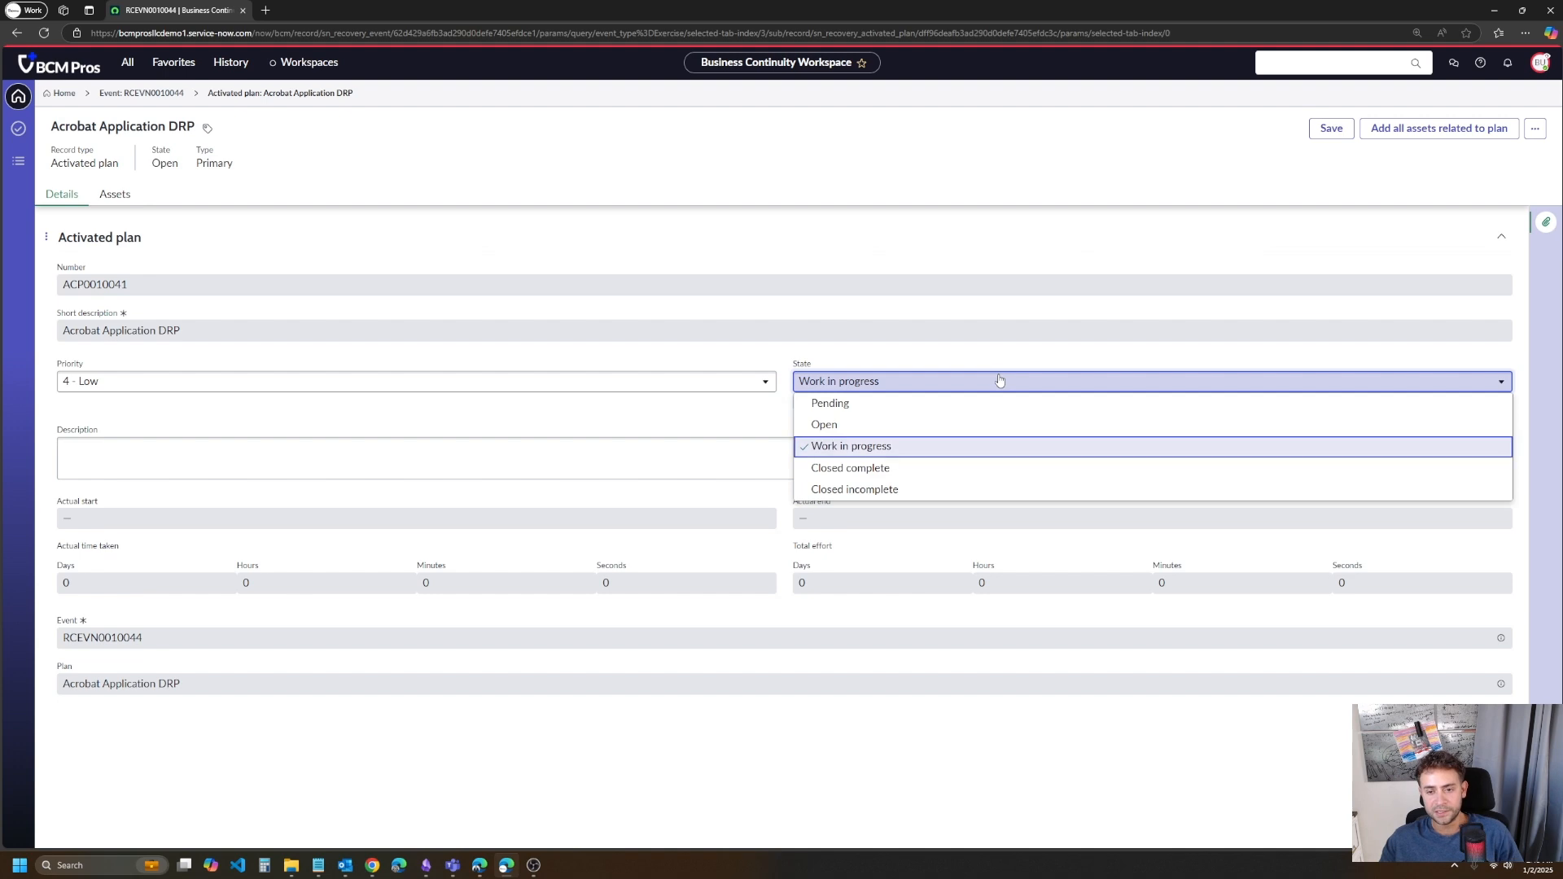
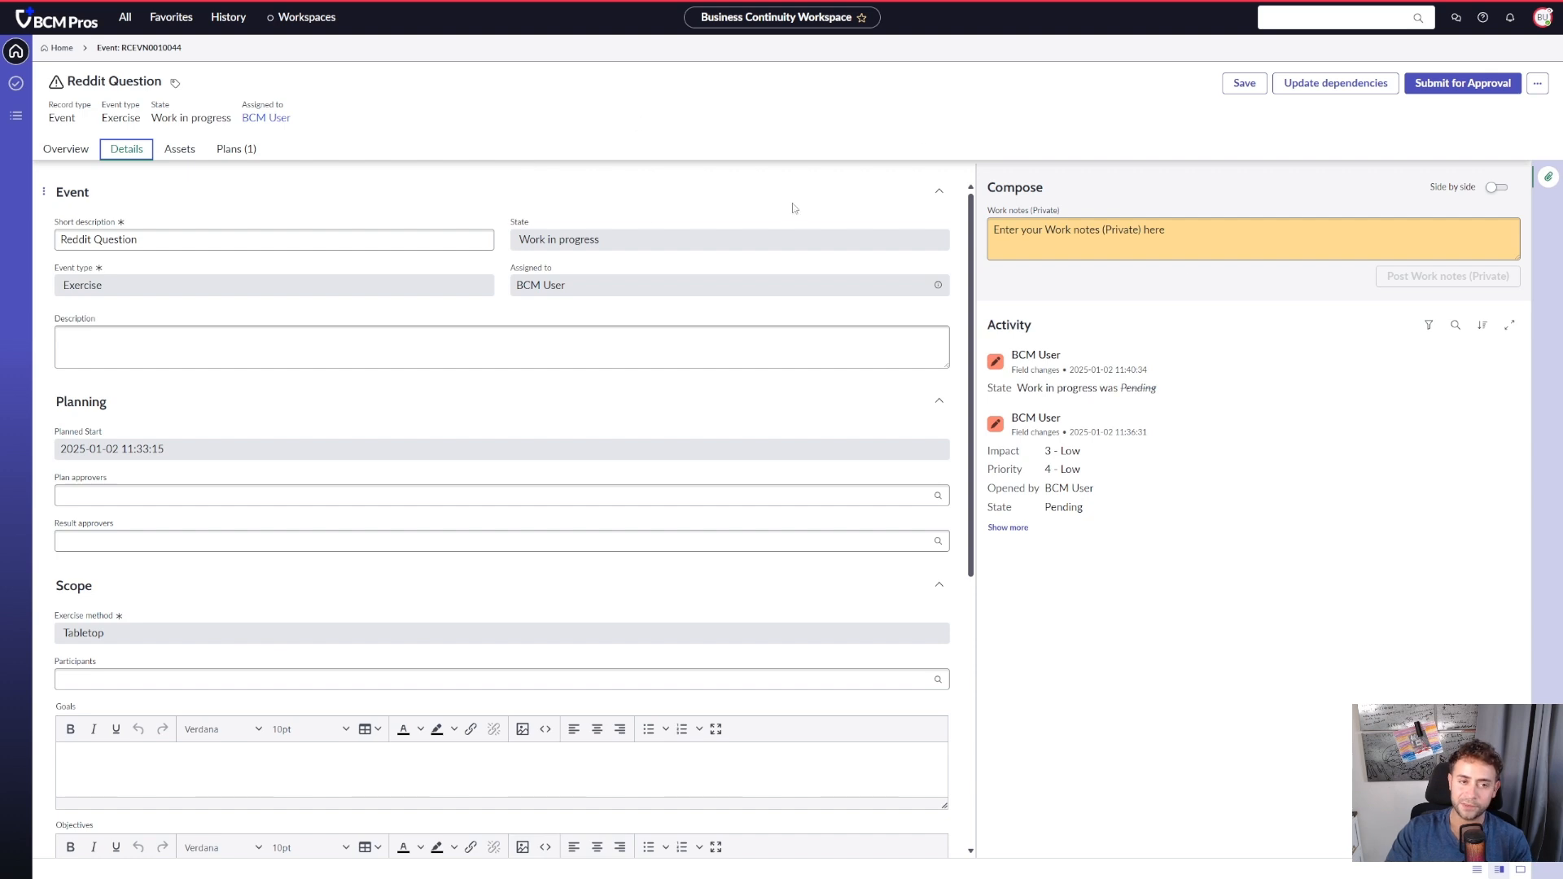
# - Check the Reddit Question event's assets and attached plans, and examine the Results section of its details
pyautogui.click(179, 150)
pyautogui.click(232, 151)
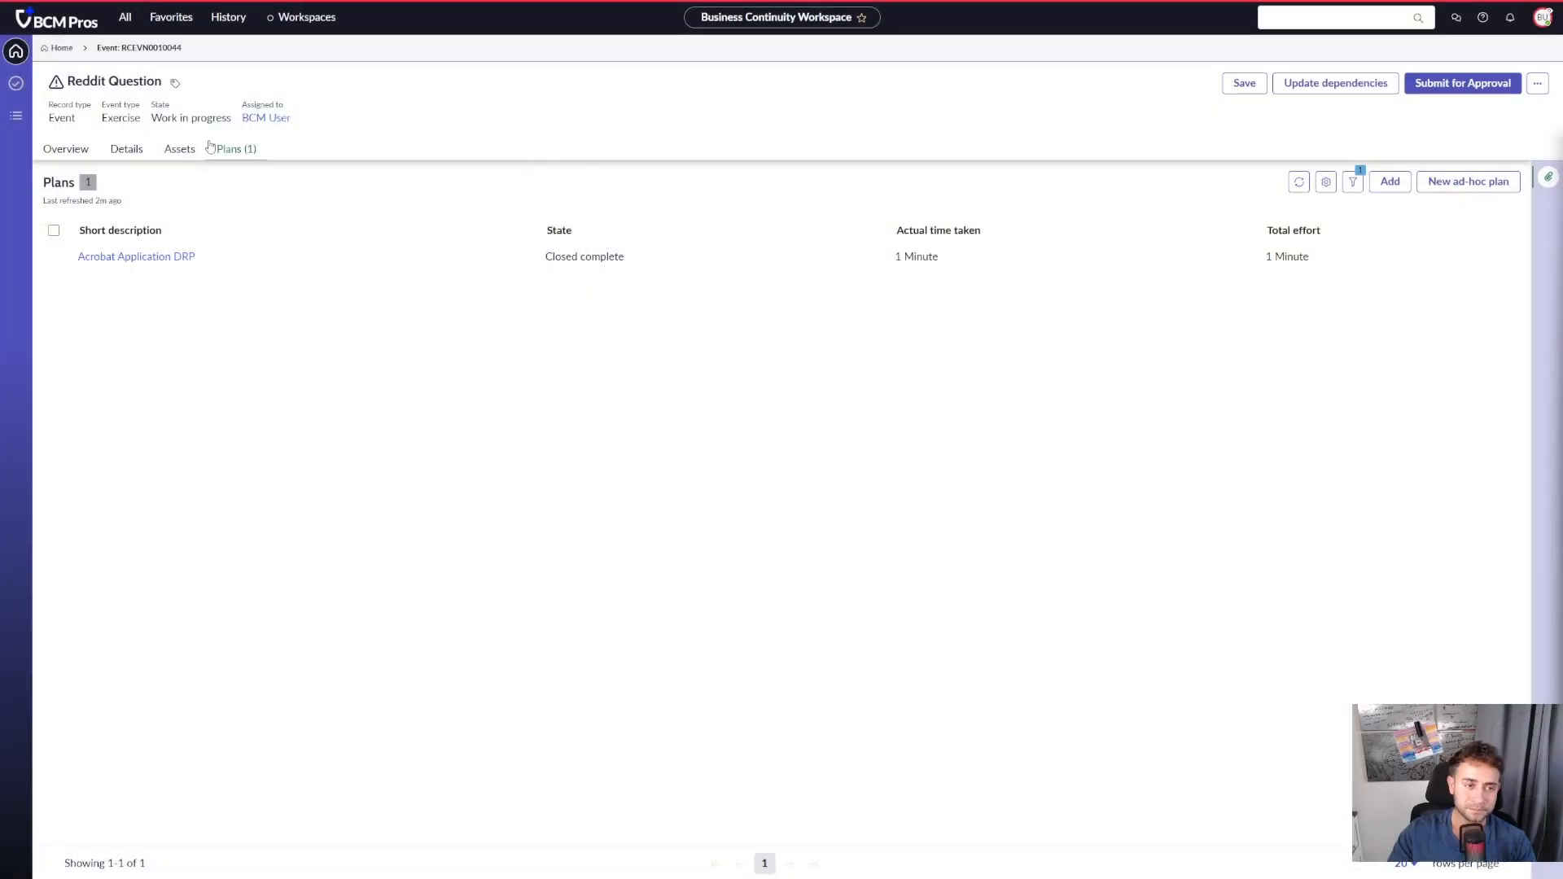
pyautogui.click(126, 148)
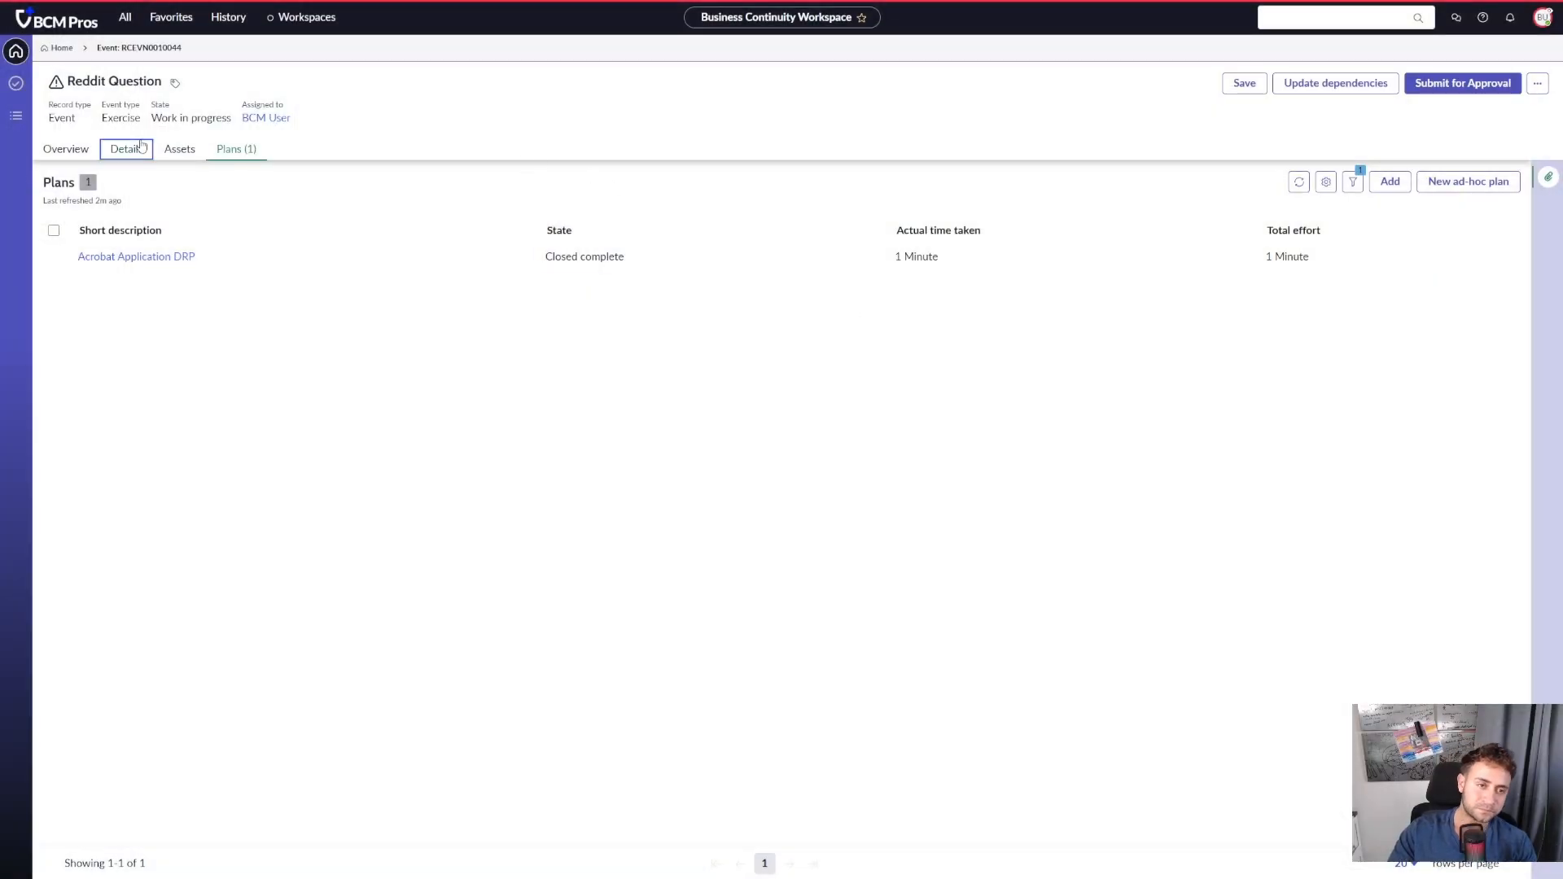
pyautogui.scroll(-3, 231, 528)
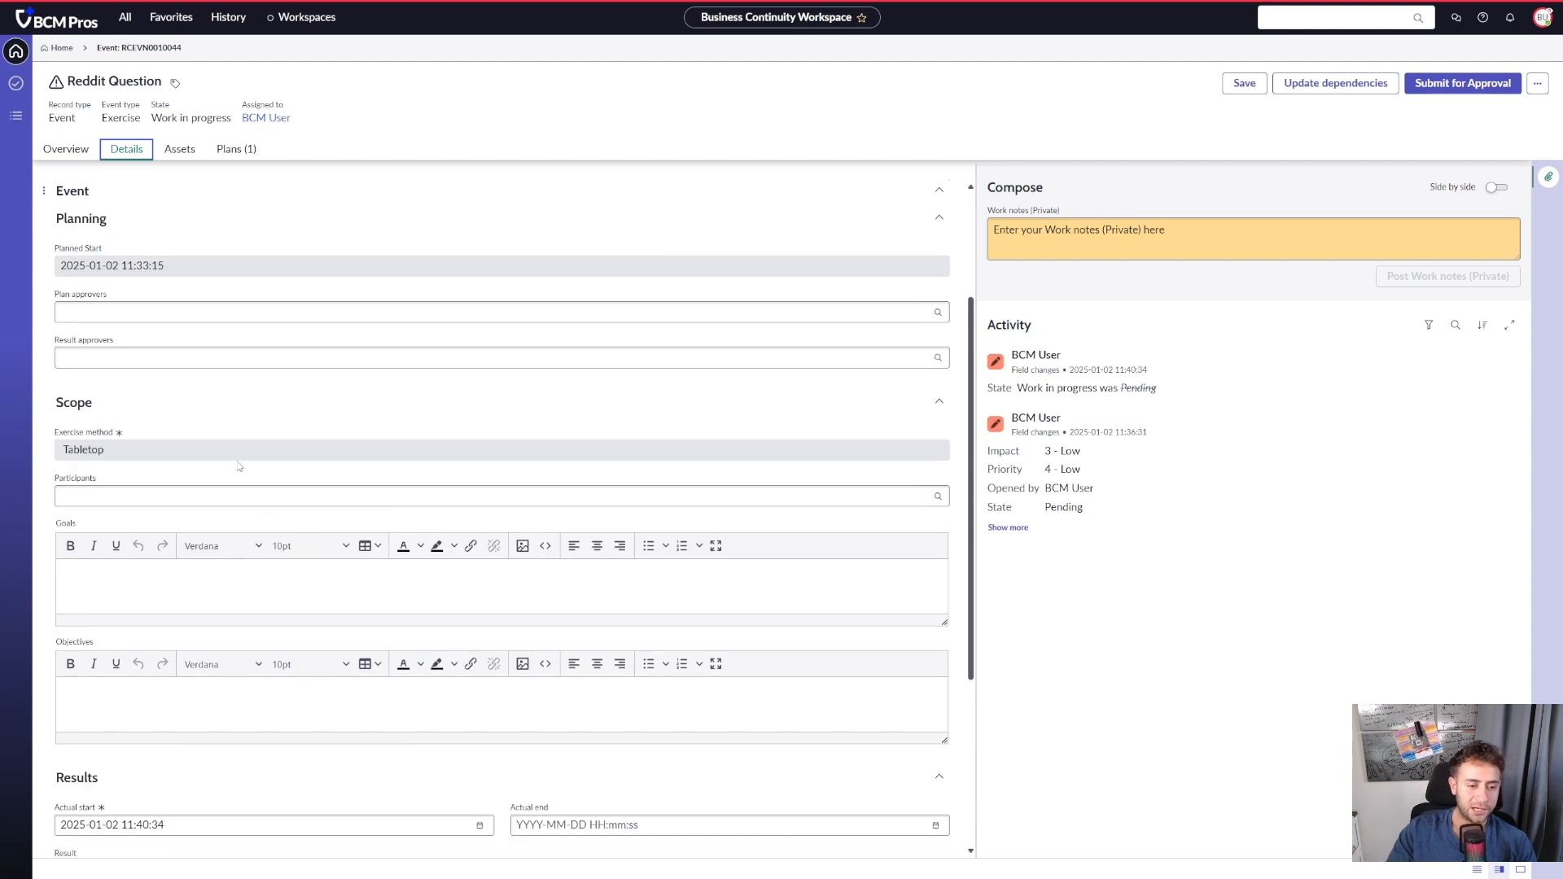
pyautogui.scroll(-3, 407, 521)
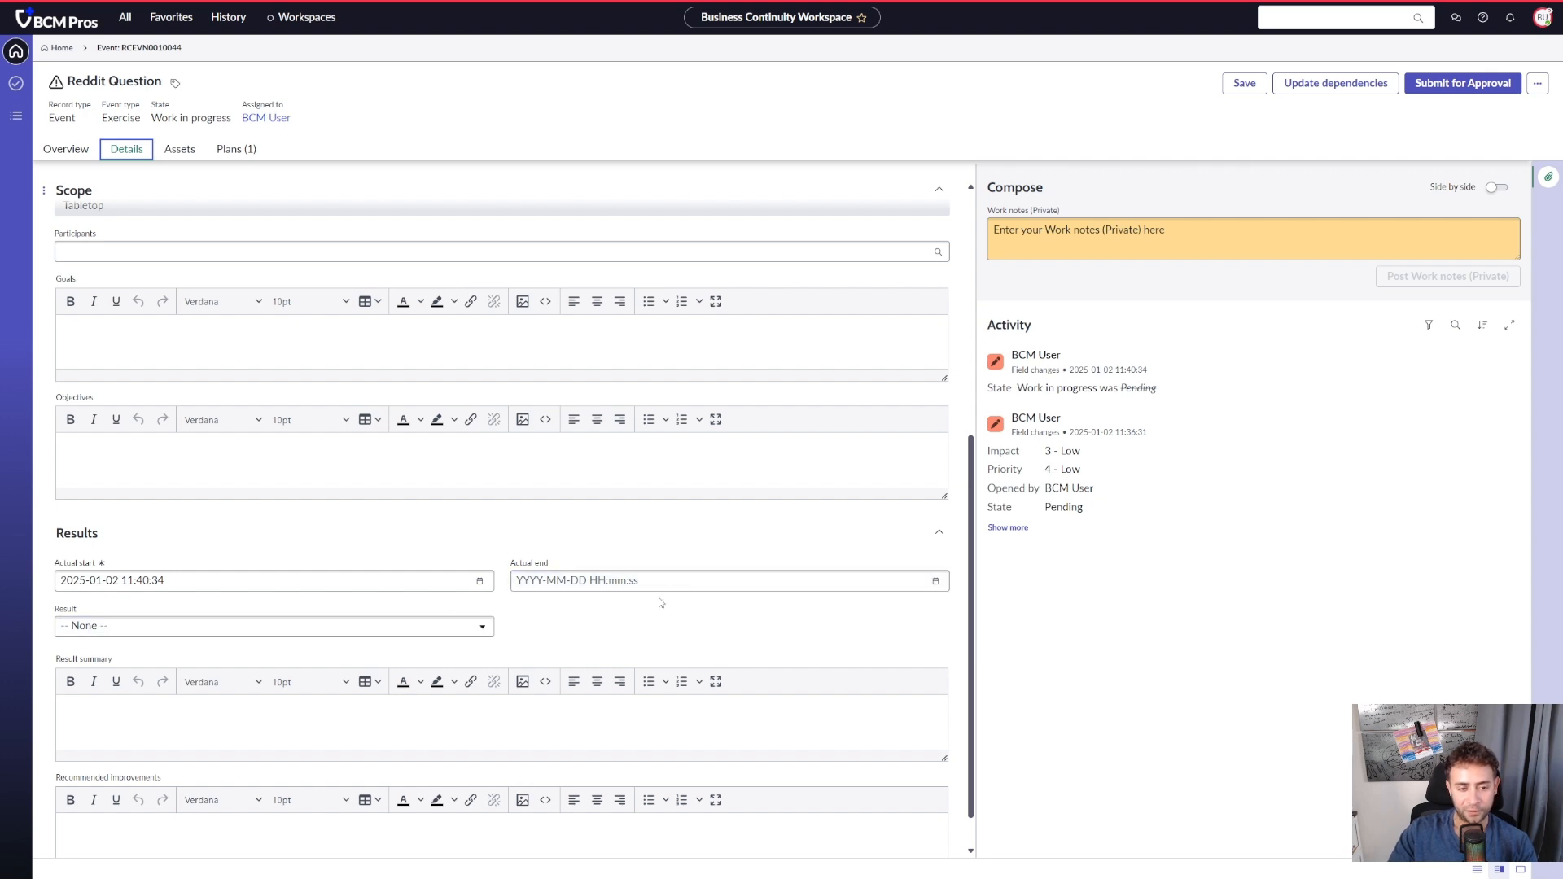
pyautogui.scroll(-1, 661, 598)
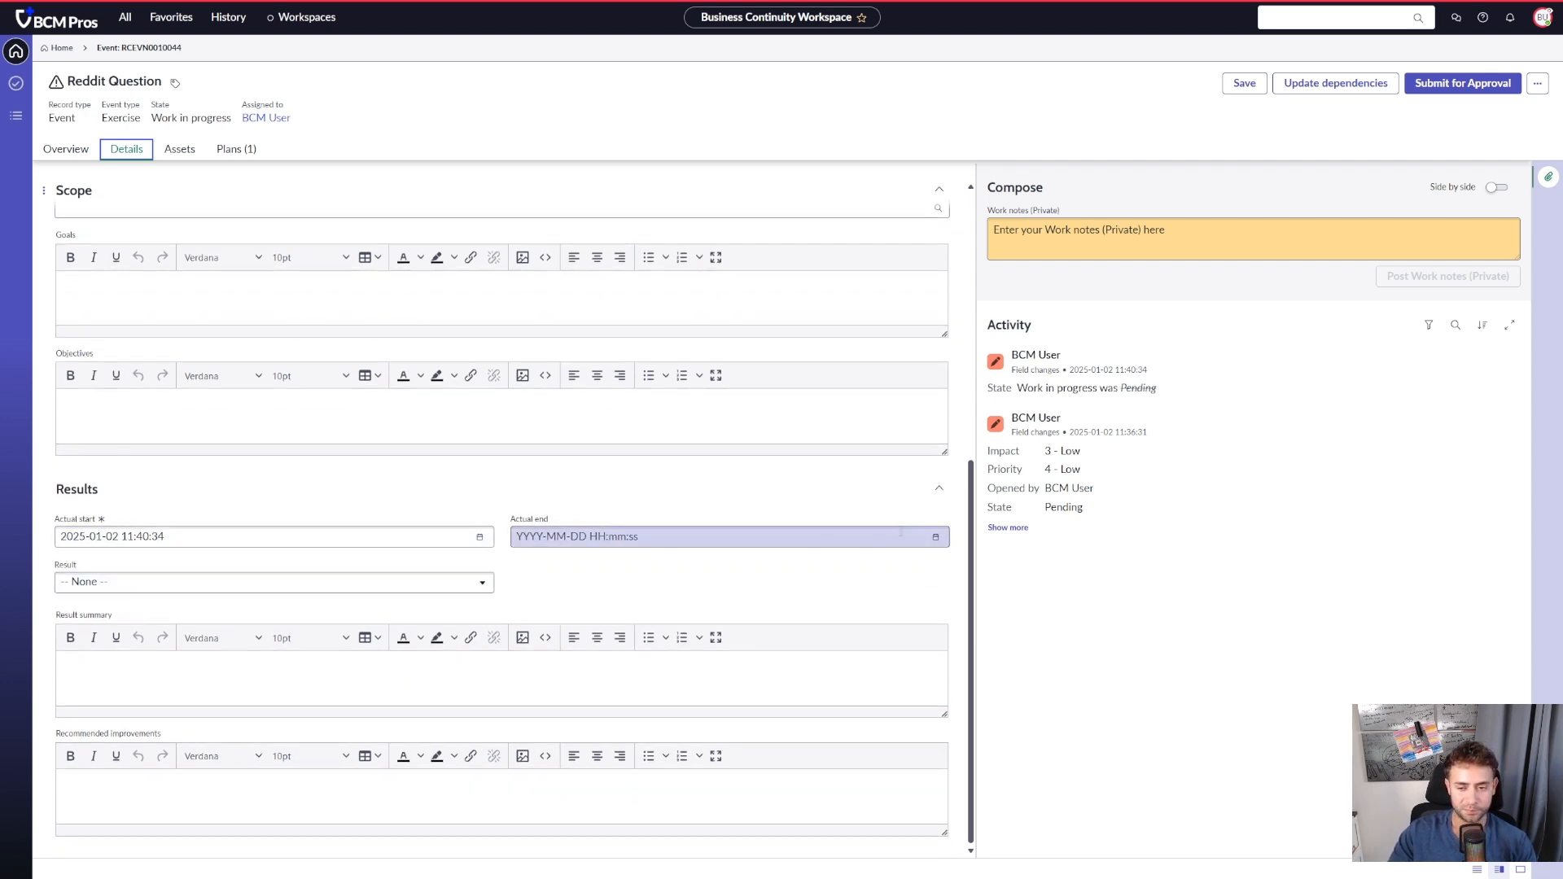
pyautogui.click(940, 540)
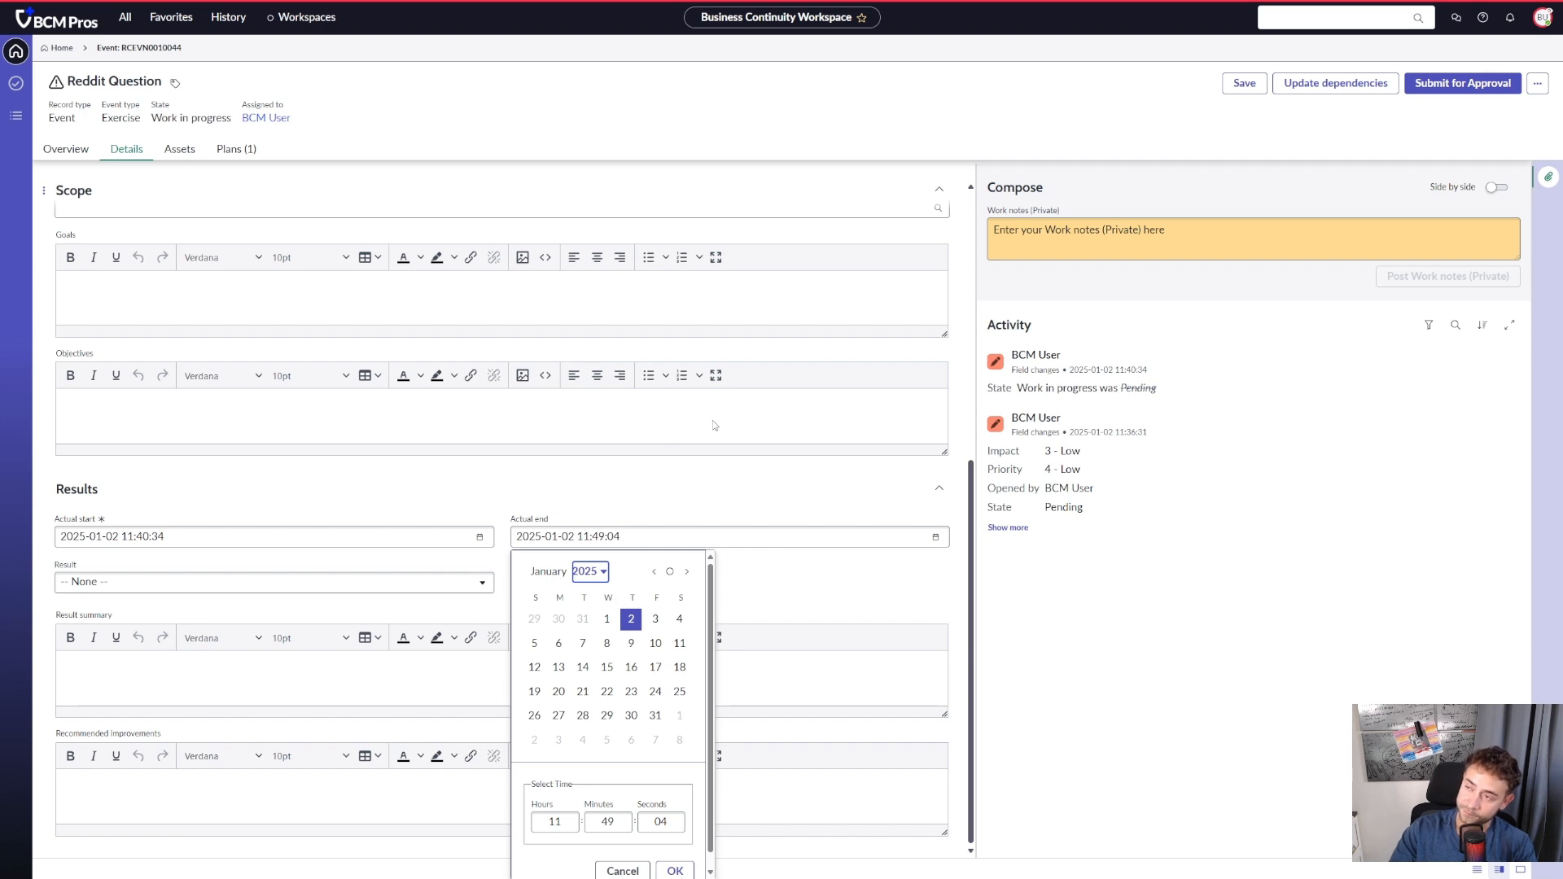
pyautogui.click(234, 149)
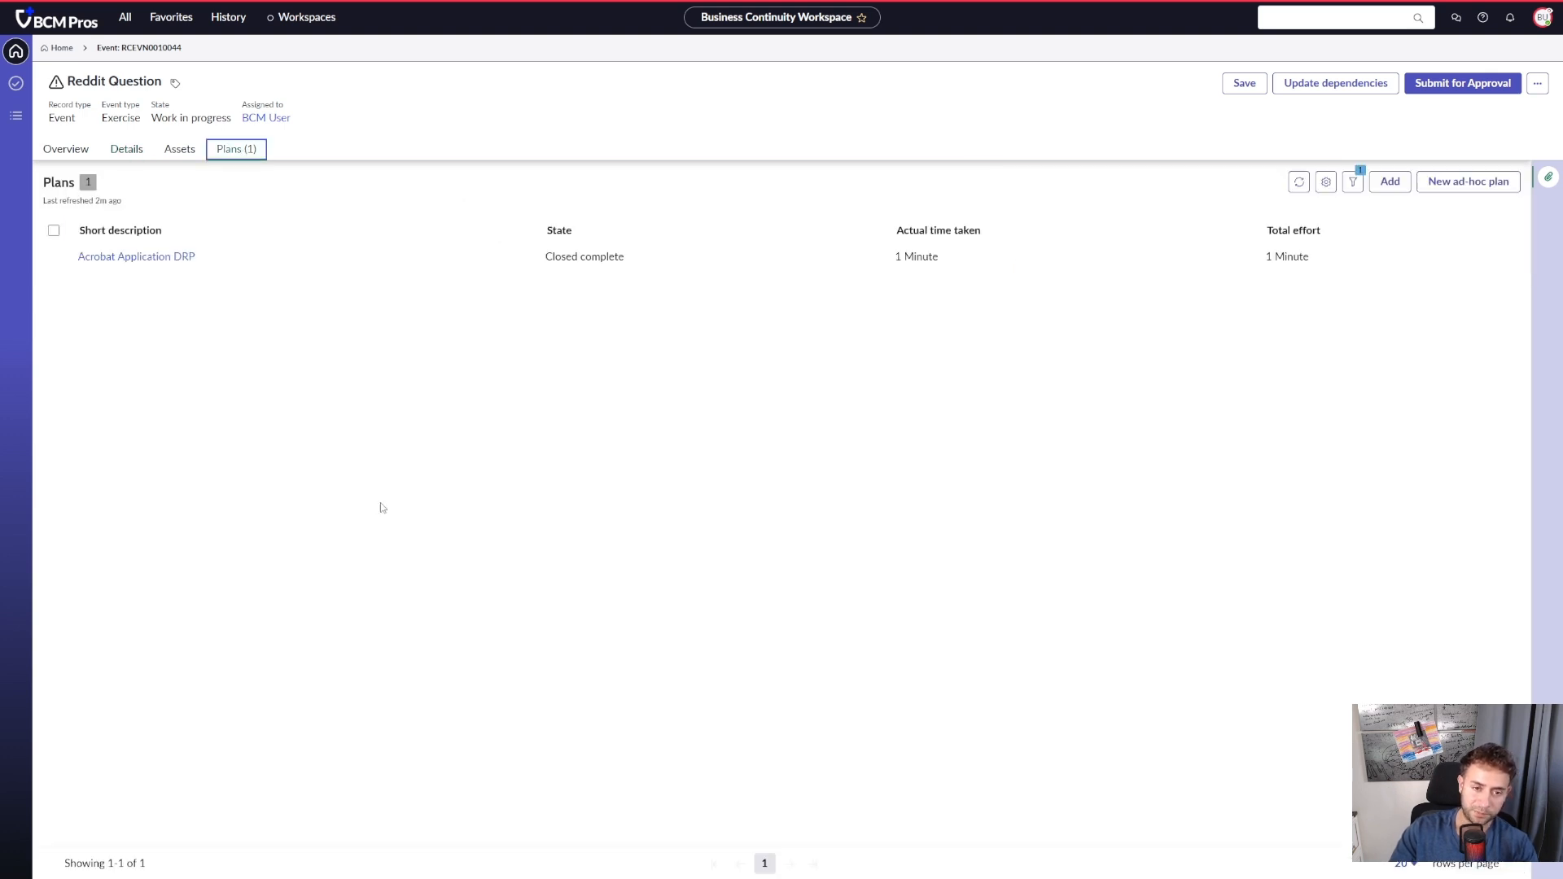
pyautogui.click(137, 256)
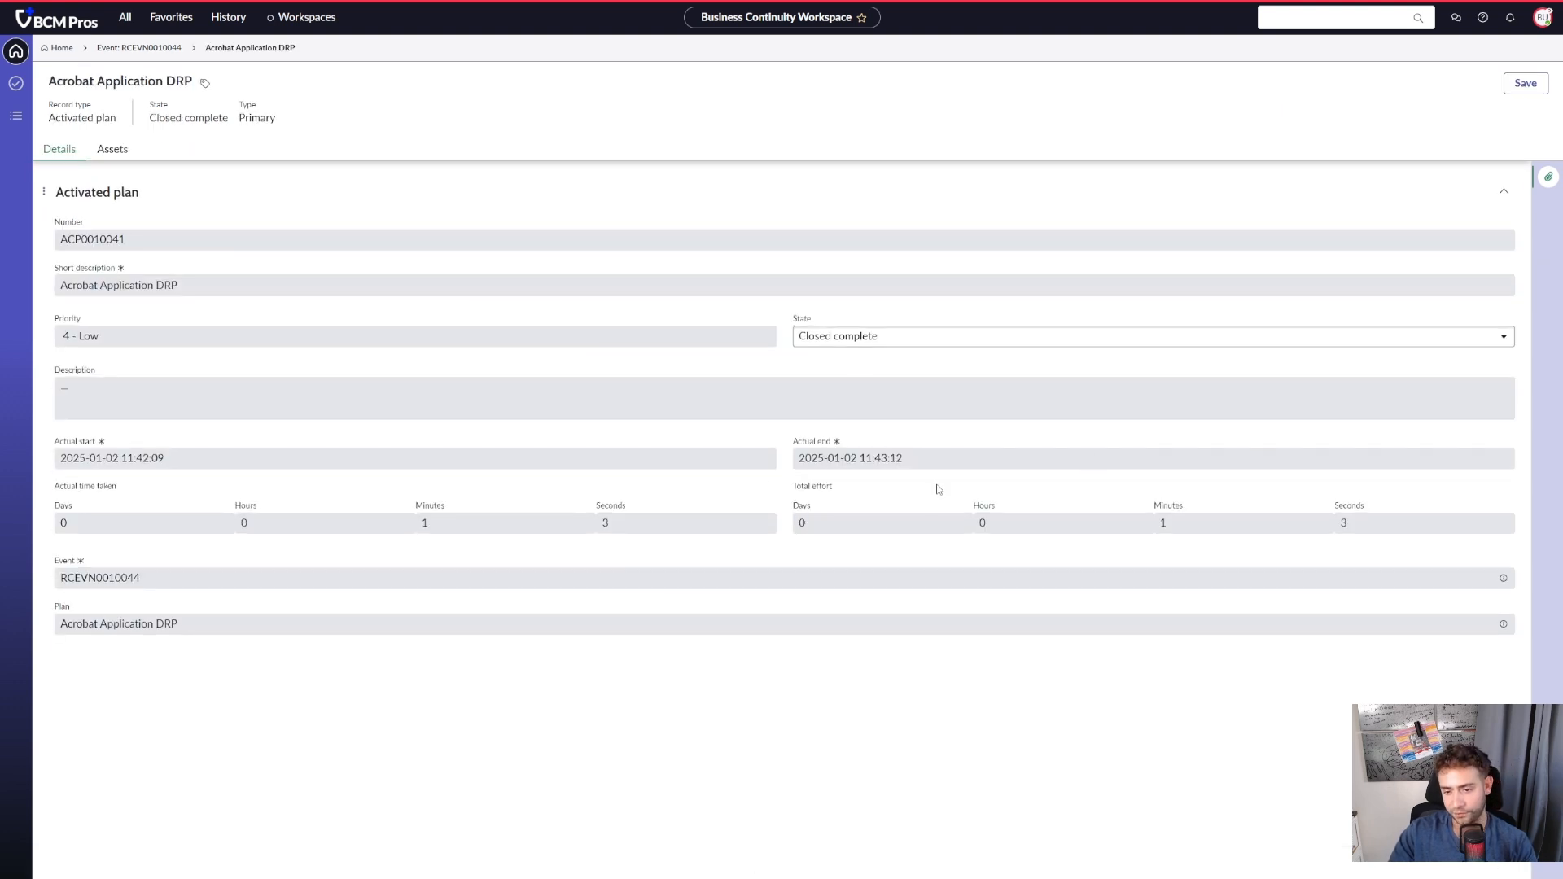
pyautogui.moveTo(941, 461); pyautogui.dragTo(791, 462)
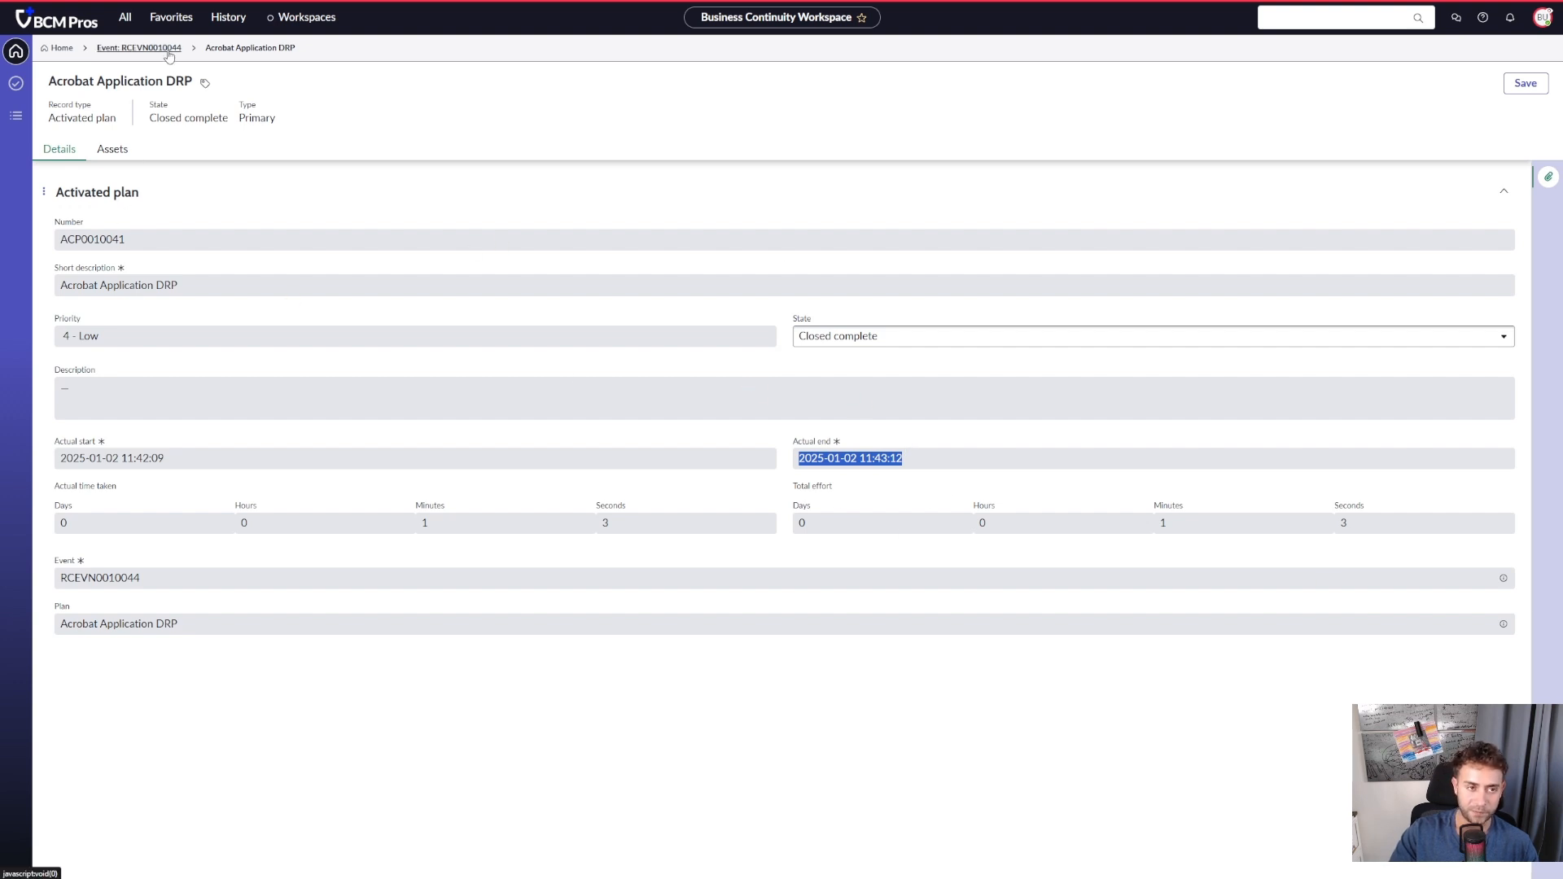
pyautogui.click(138, 48)
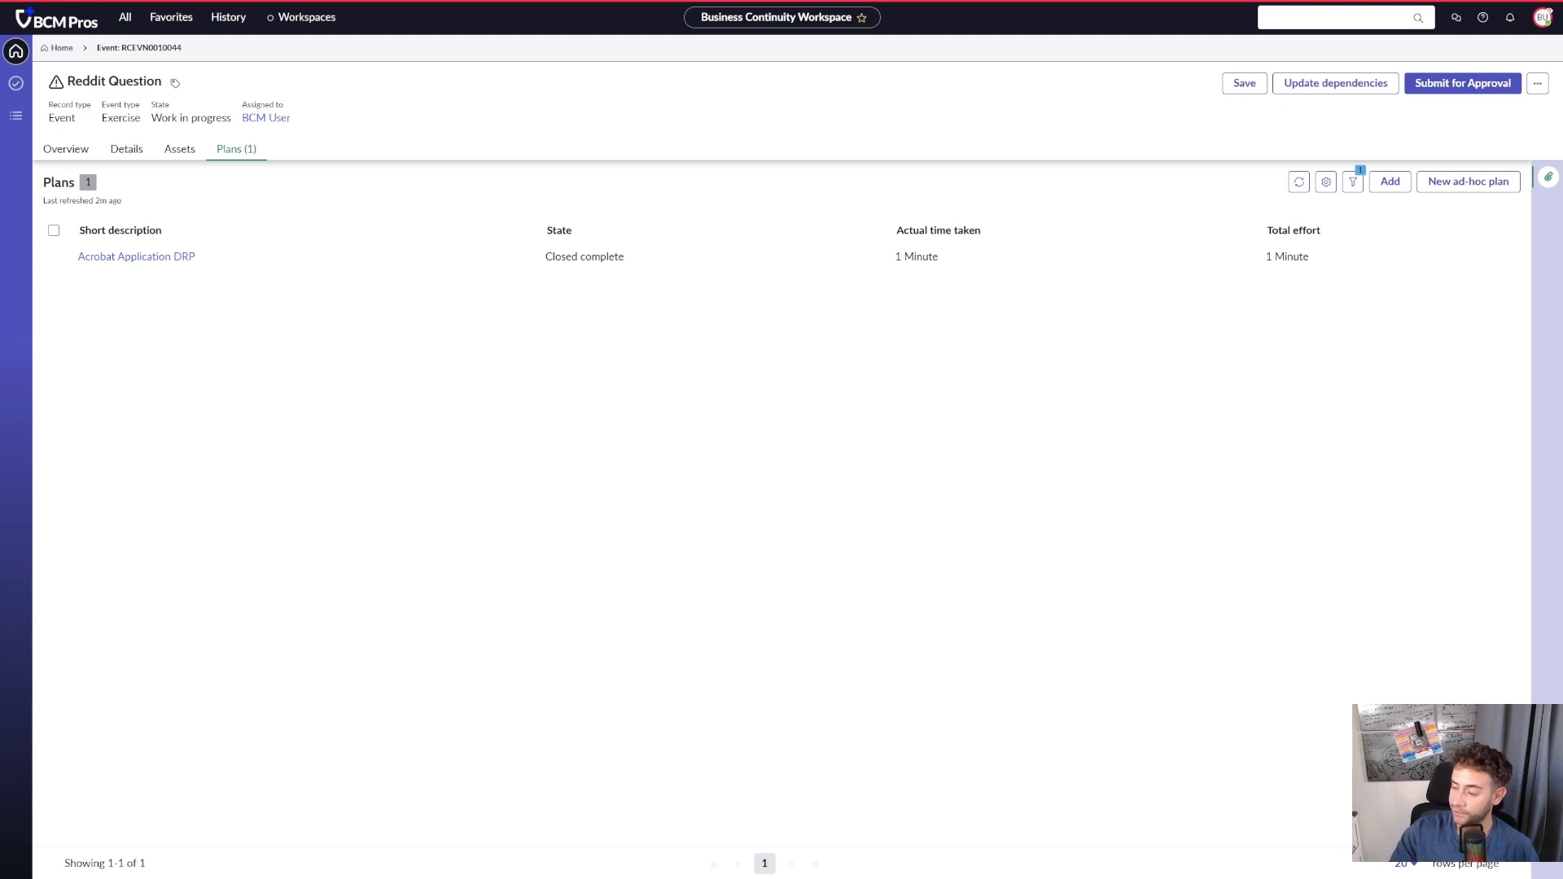
pyautogui.click(126, 149)
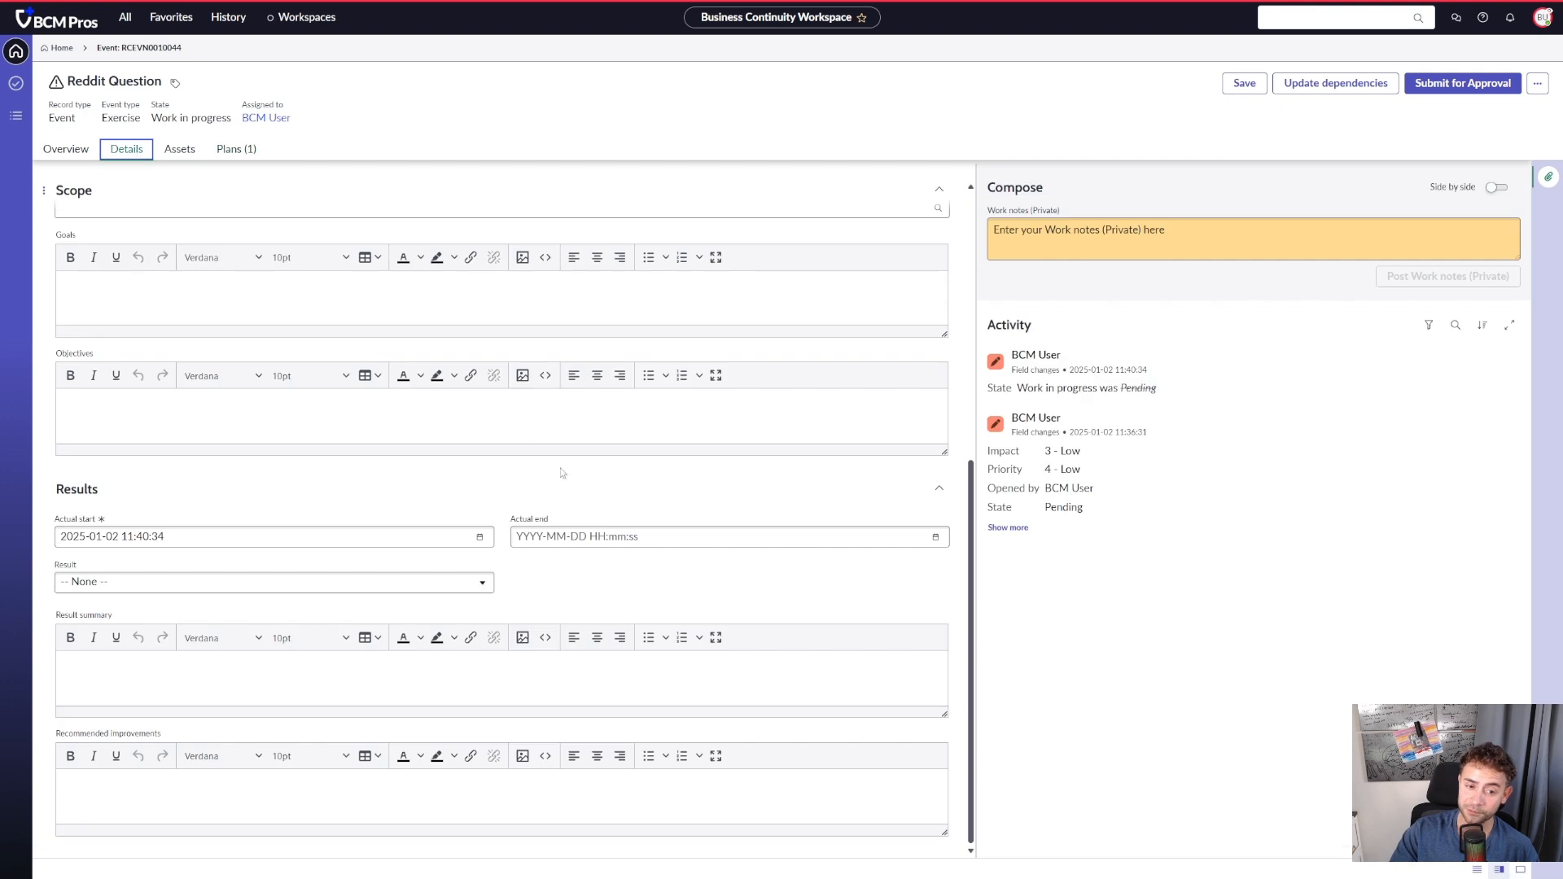
pyautogui.click(936, 537)
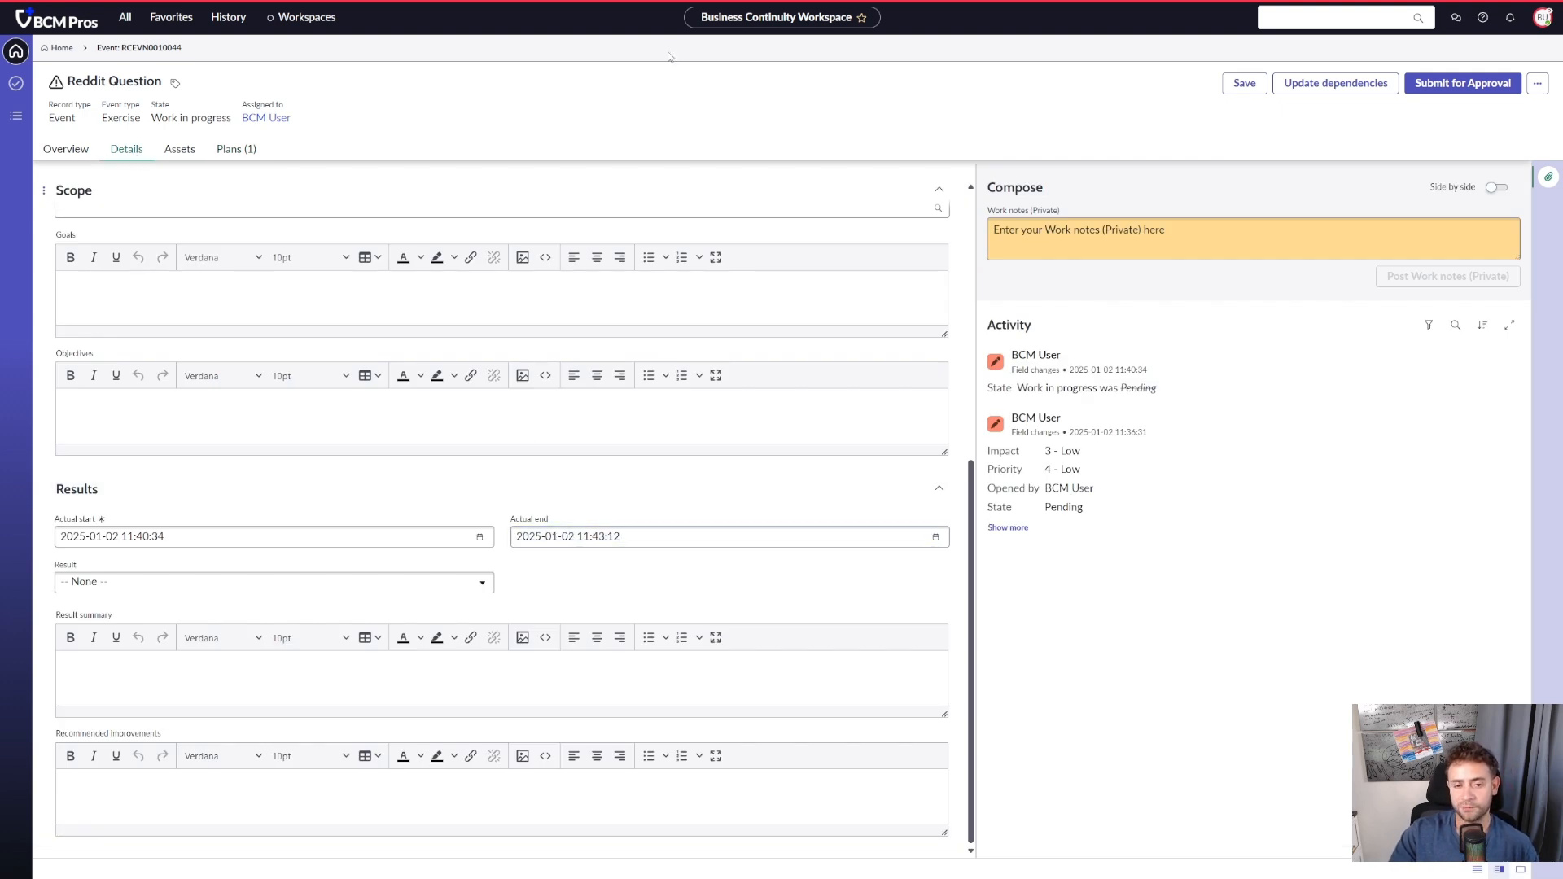
# - Compare with the attached plans list and set the event's result to Unsuccessful
pyautogui.click(236, 149)
pyautogui.click(126, 149)
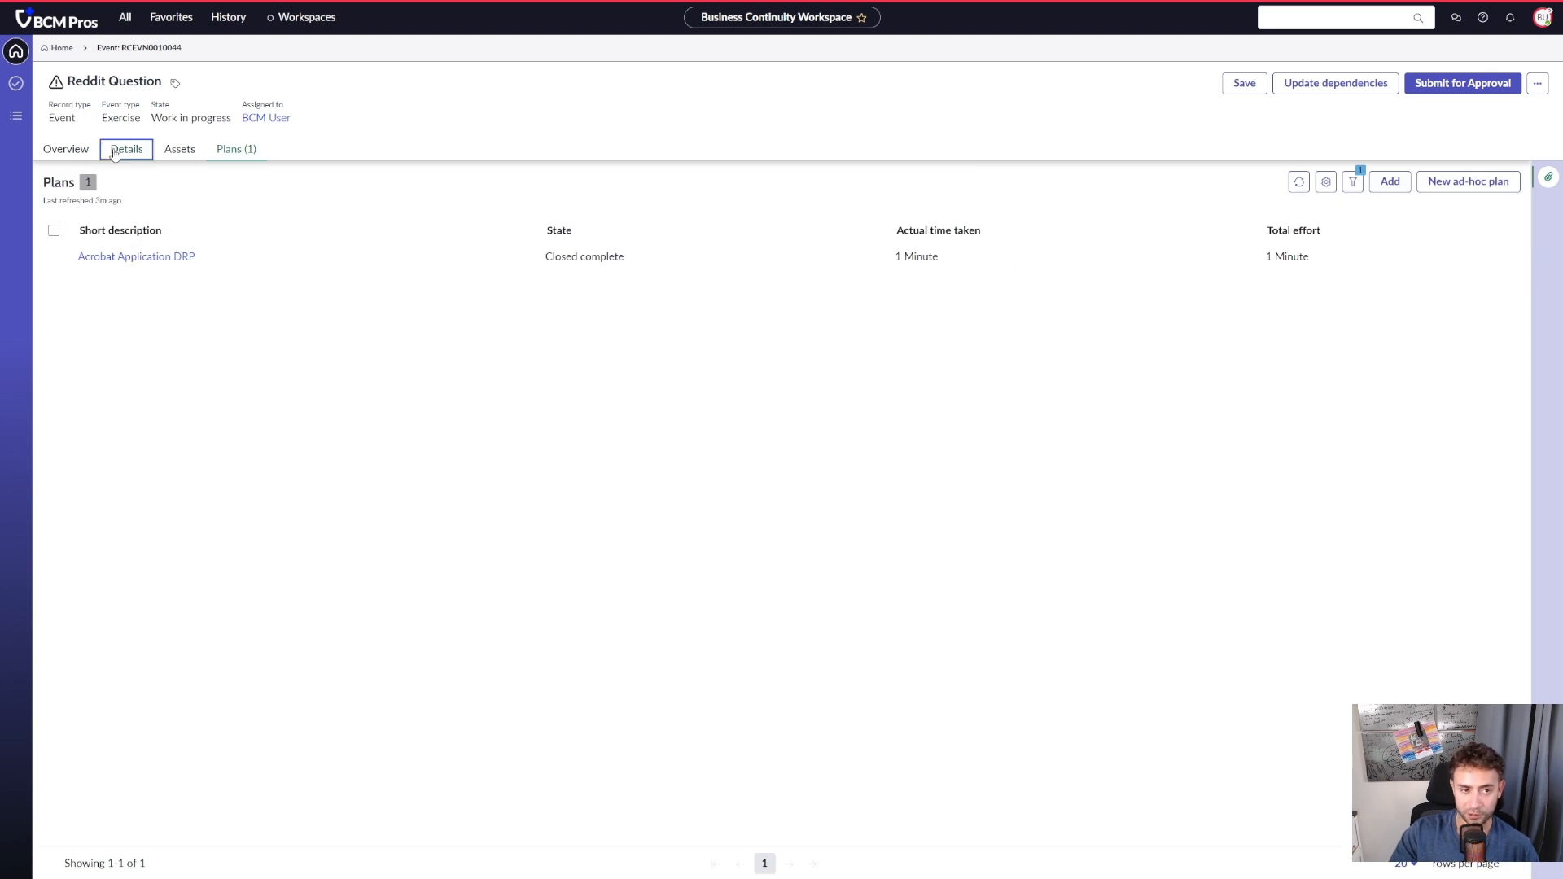
pyautogui.click(363, 582)
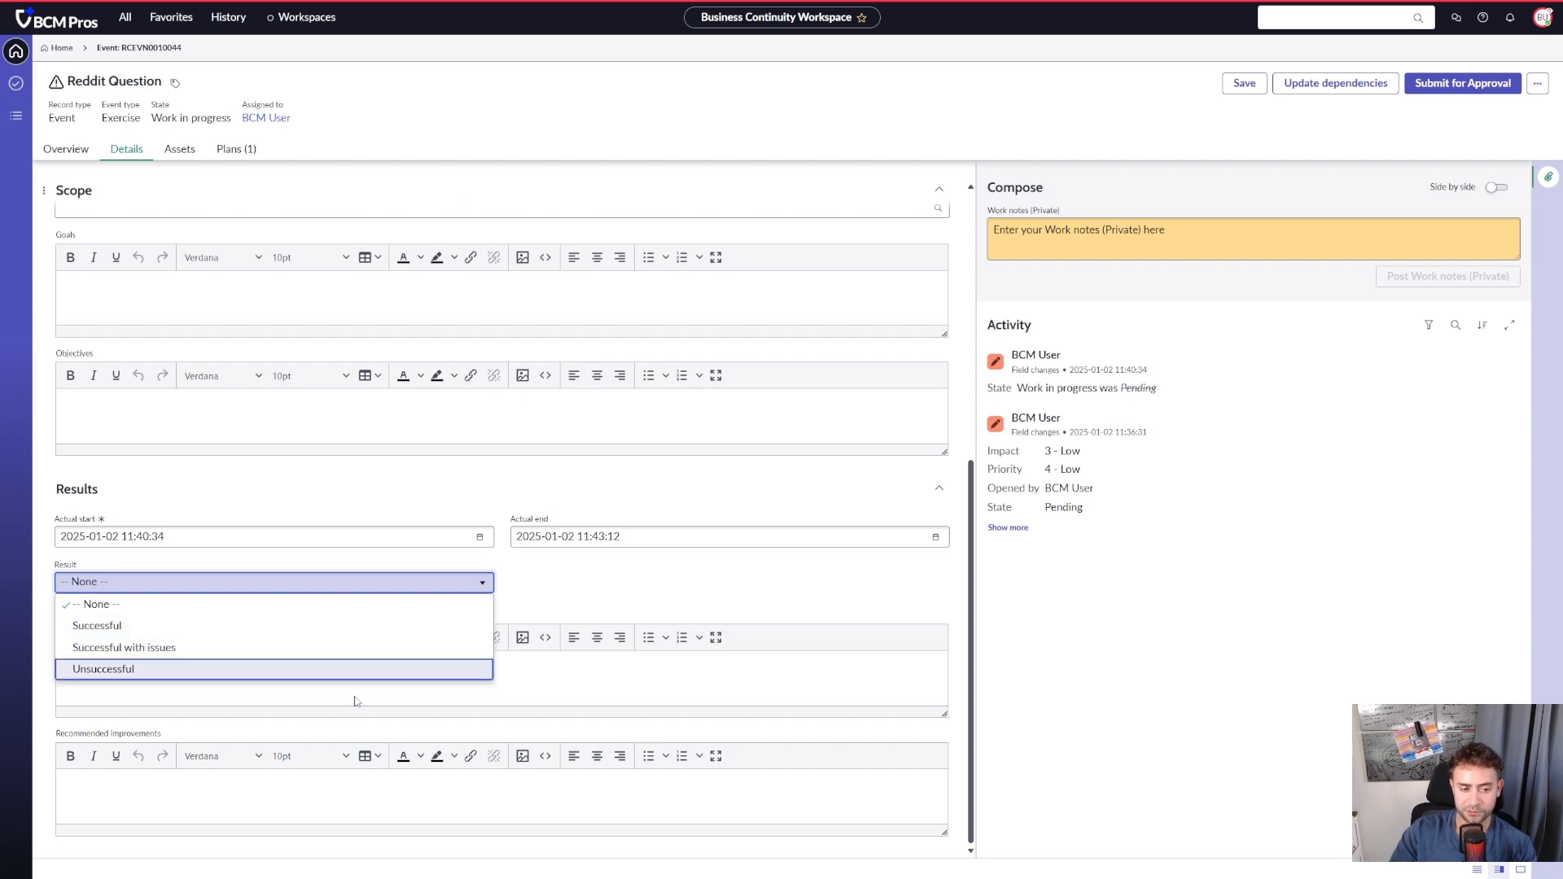
pyautogui.click(331, 670)
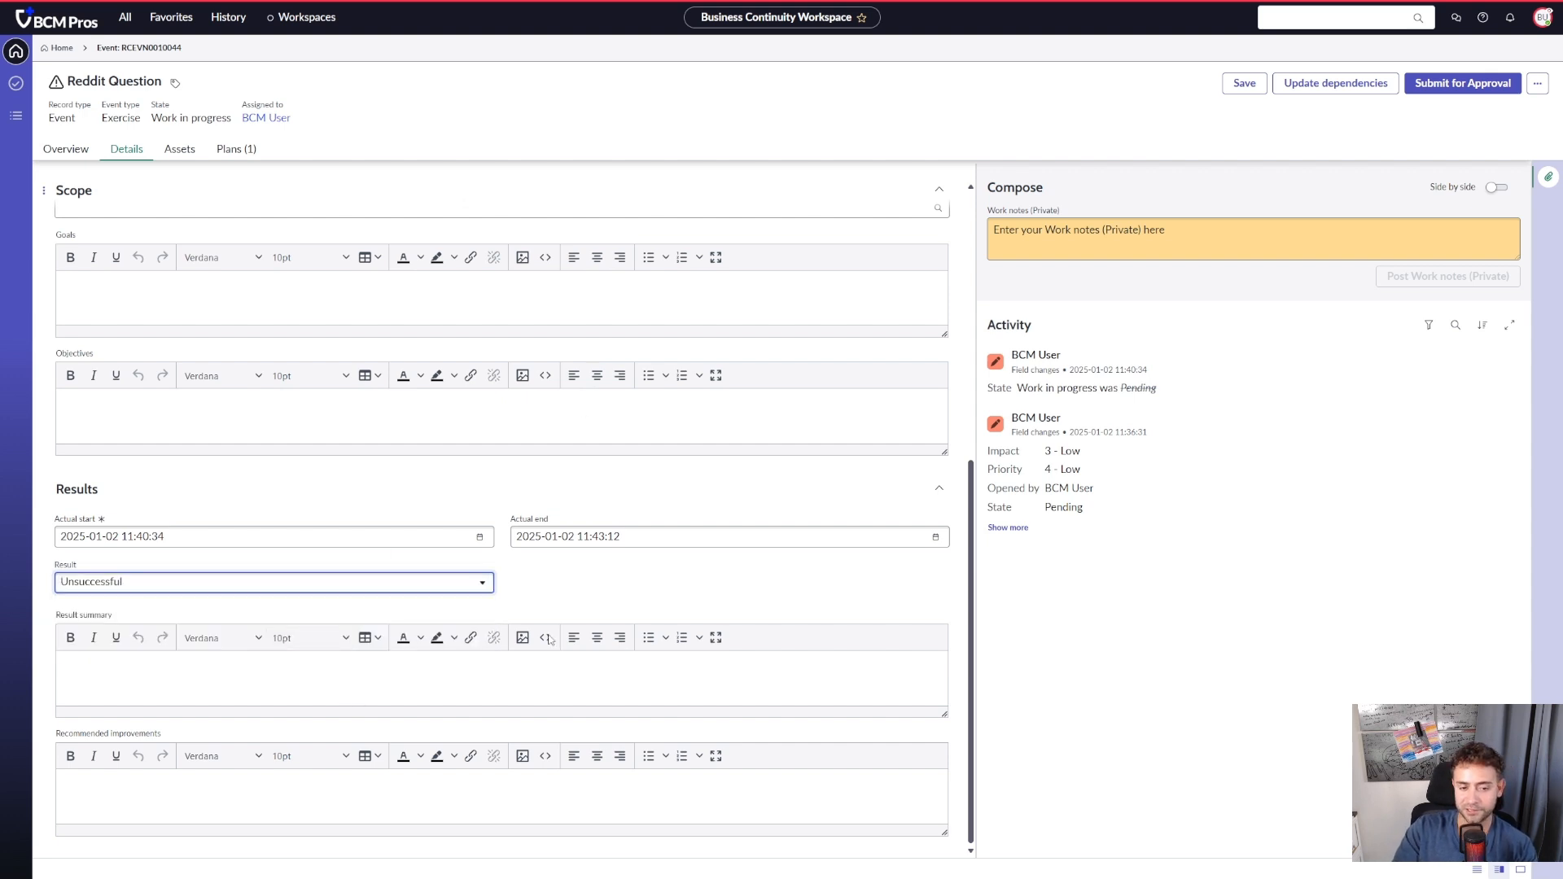
# - Enter "We didnt have the details we needed" as the result summary and "Improve details on recovery" as the recommended improvements
pyautogui.click(412, 687)
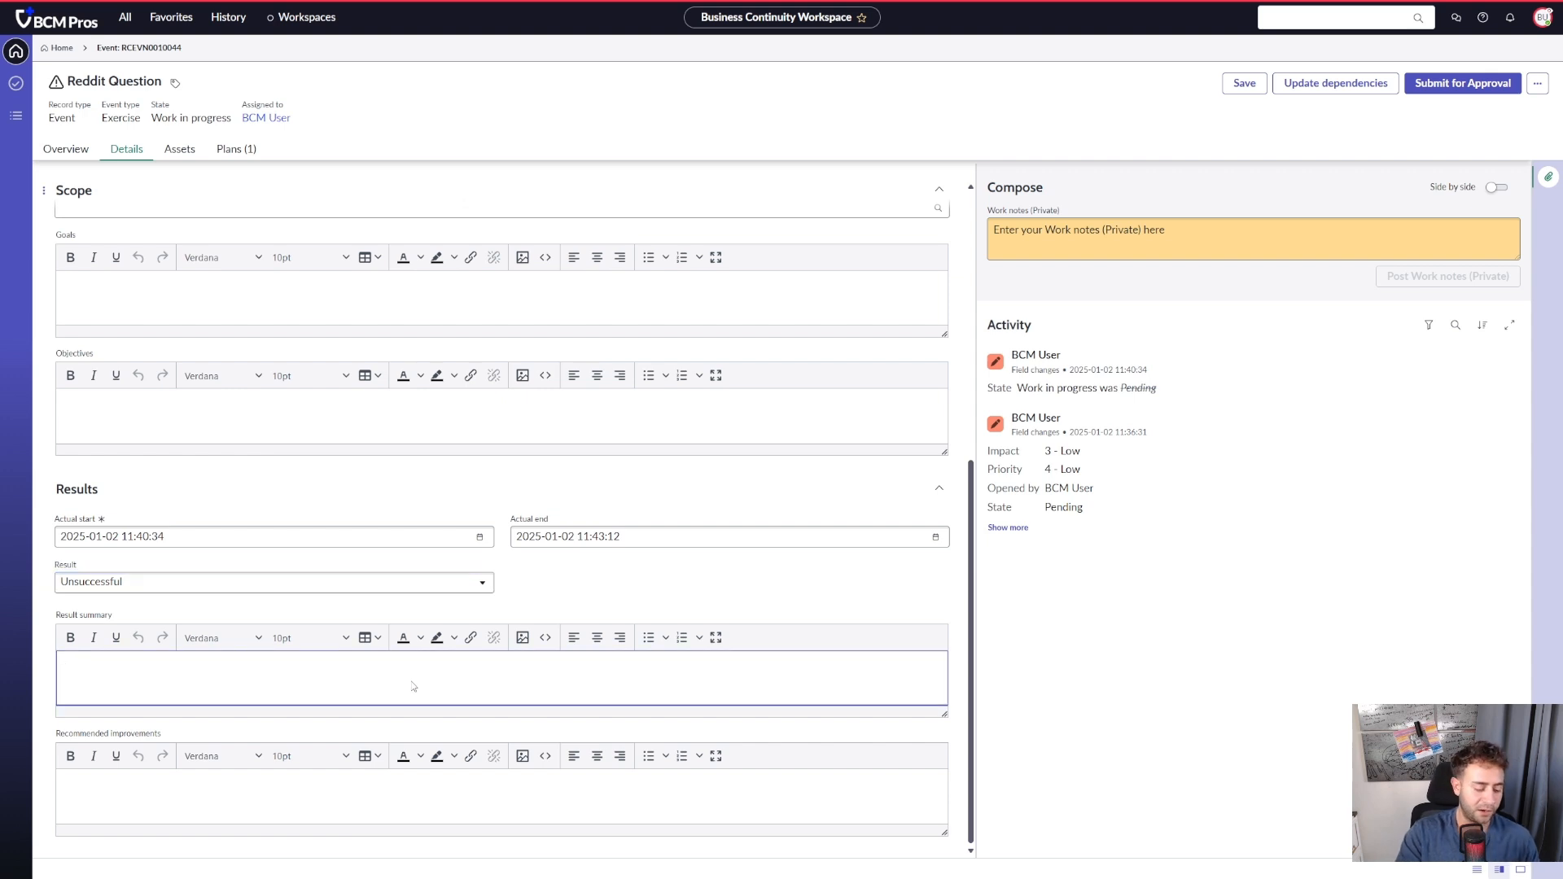
pyautogui.write('We didnt h')
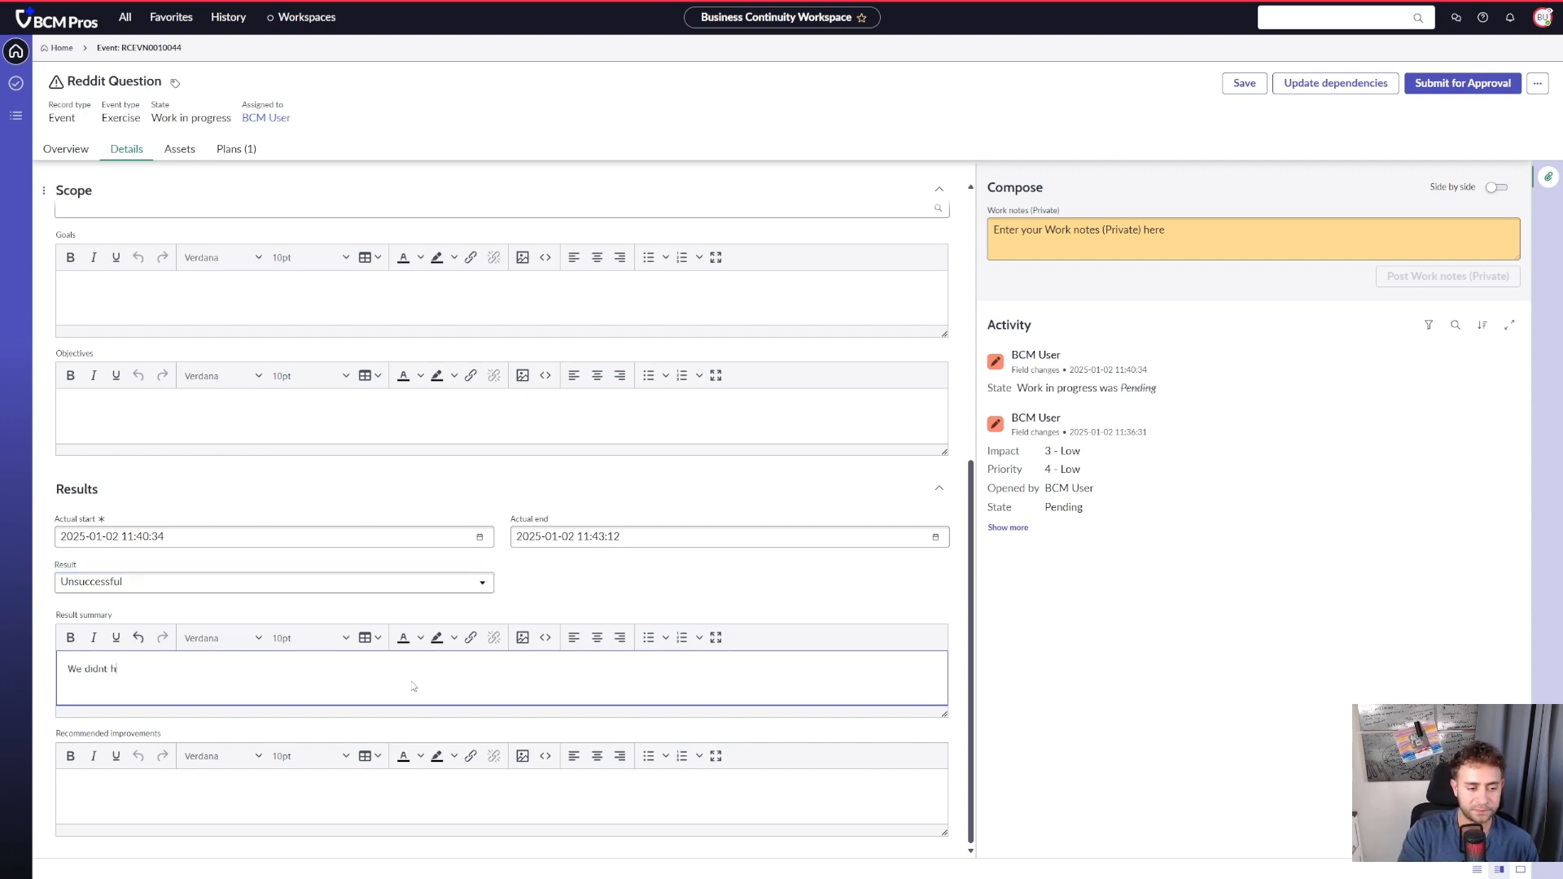
pyautogui.write('ave the details we needed')
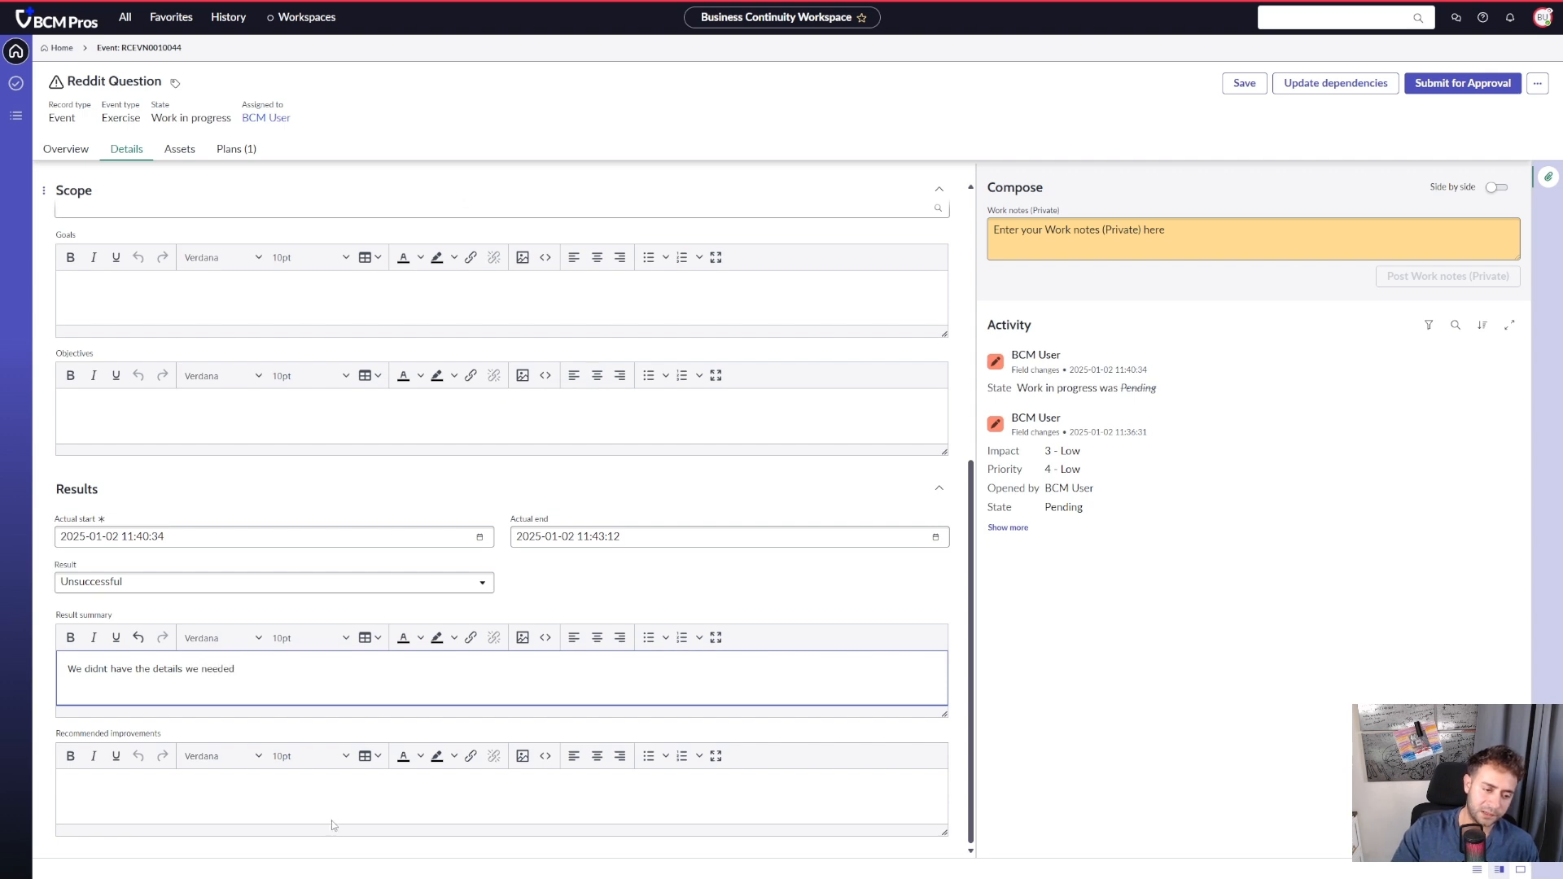
pyautogui.click(332, 826)
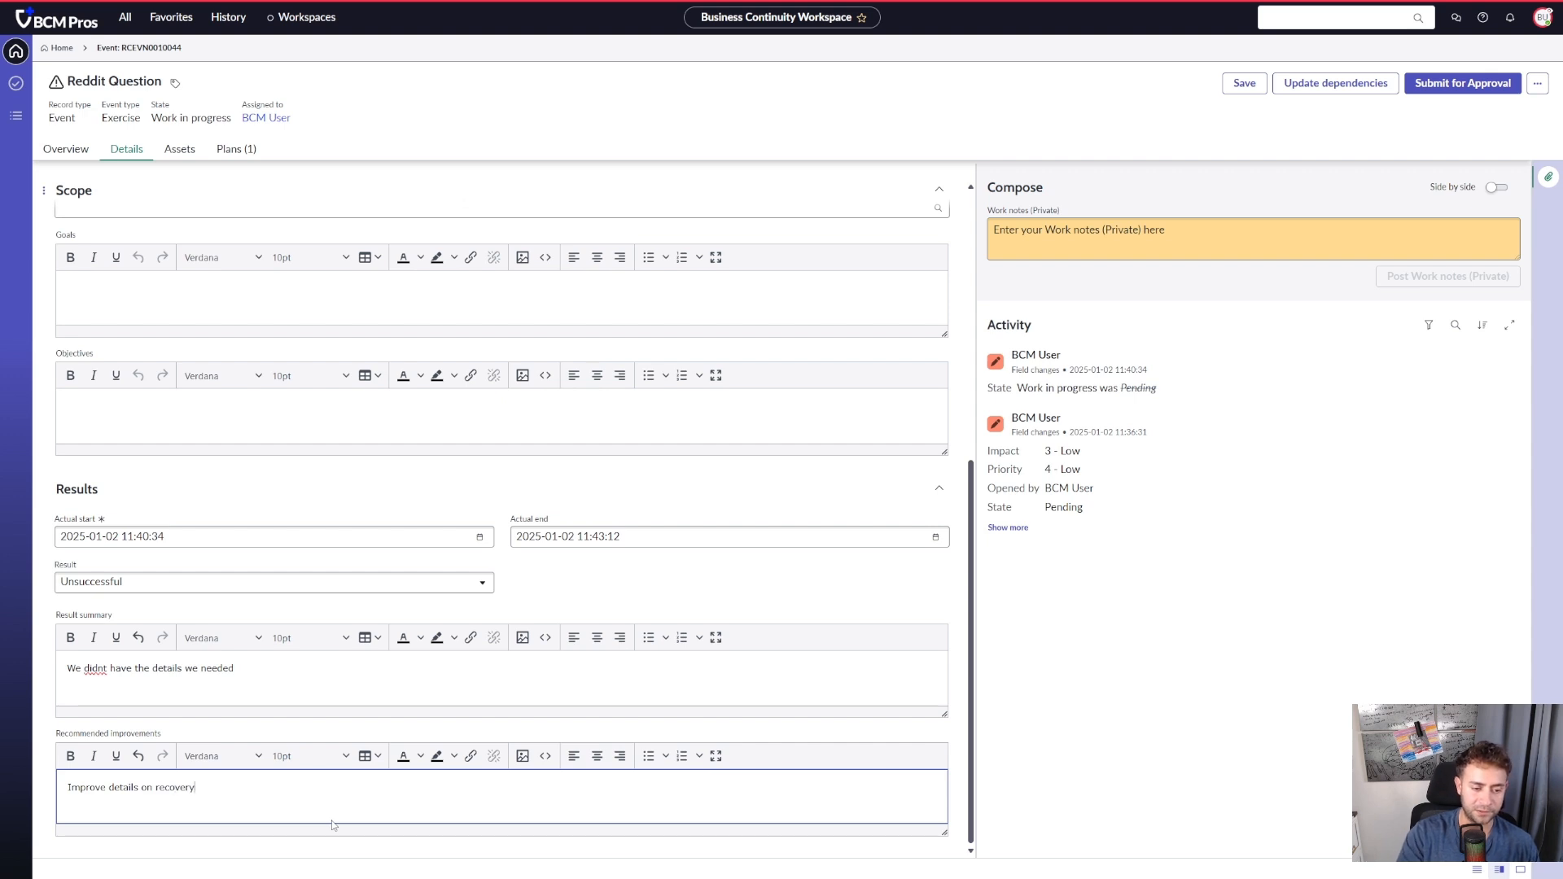
# - Save the event's results and submit the event for approval
pyautogui.click(1465, 88)
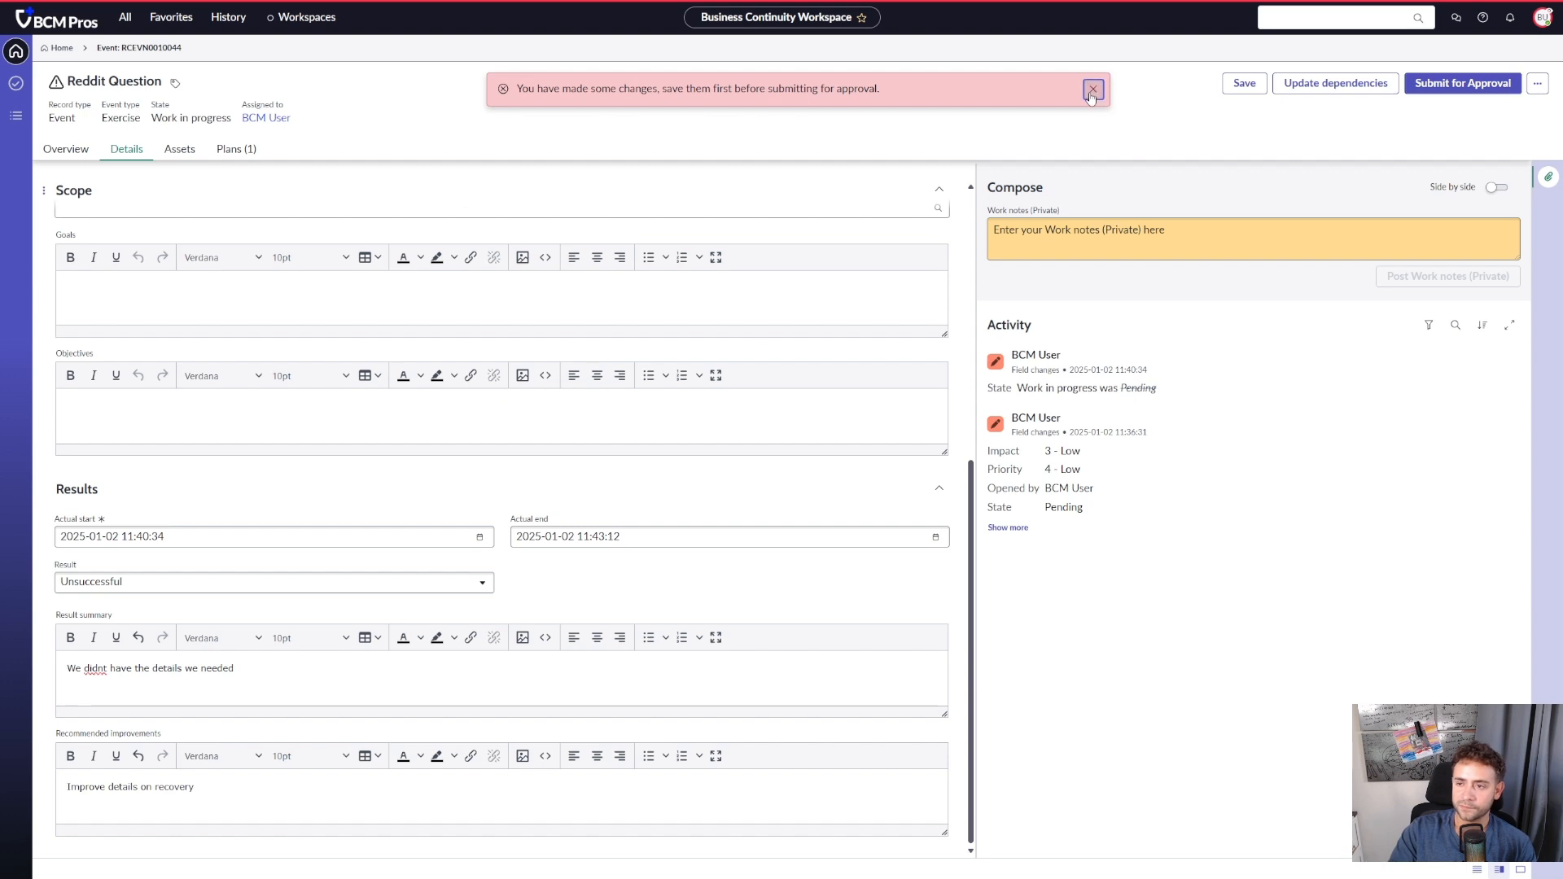
pyautogui.click(1092, 90)
pyautogui.click(1463, 85)
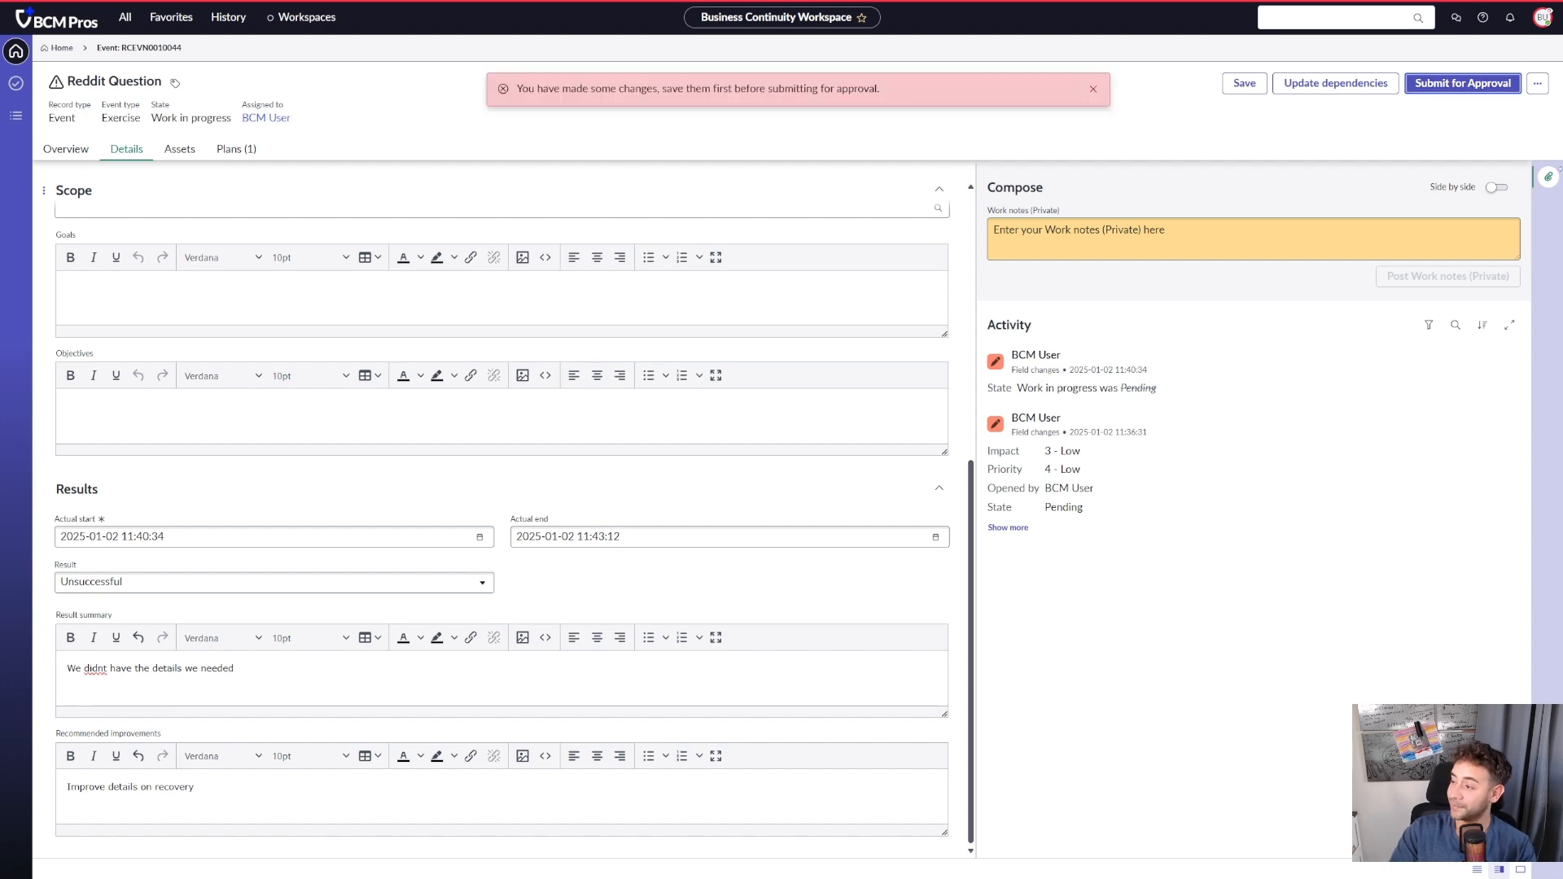
pyautogui.click(1236, 91)
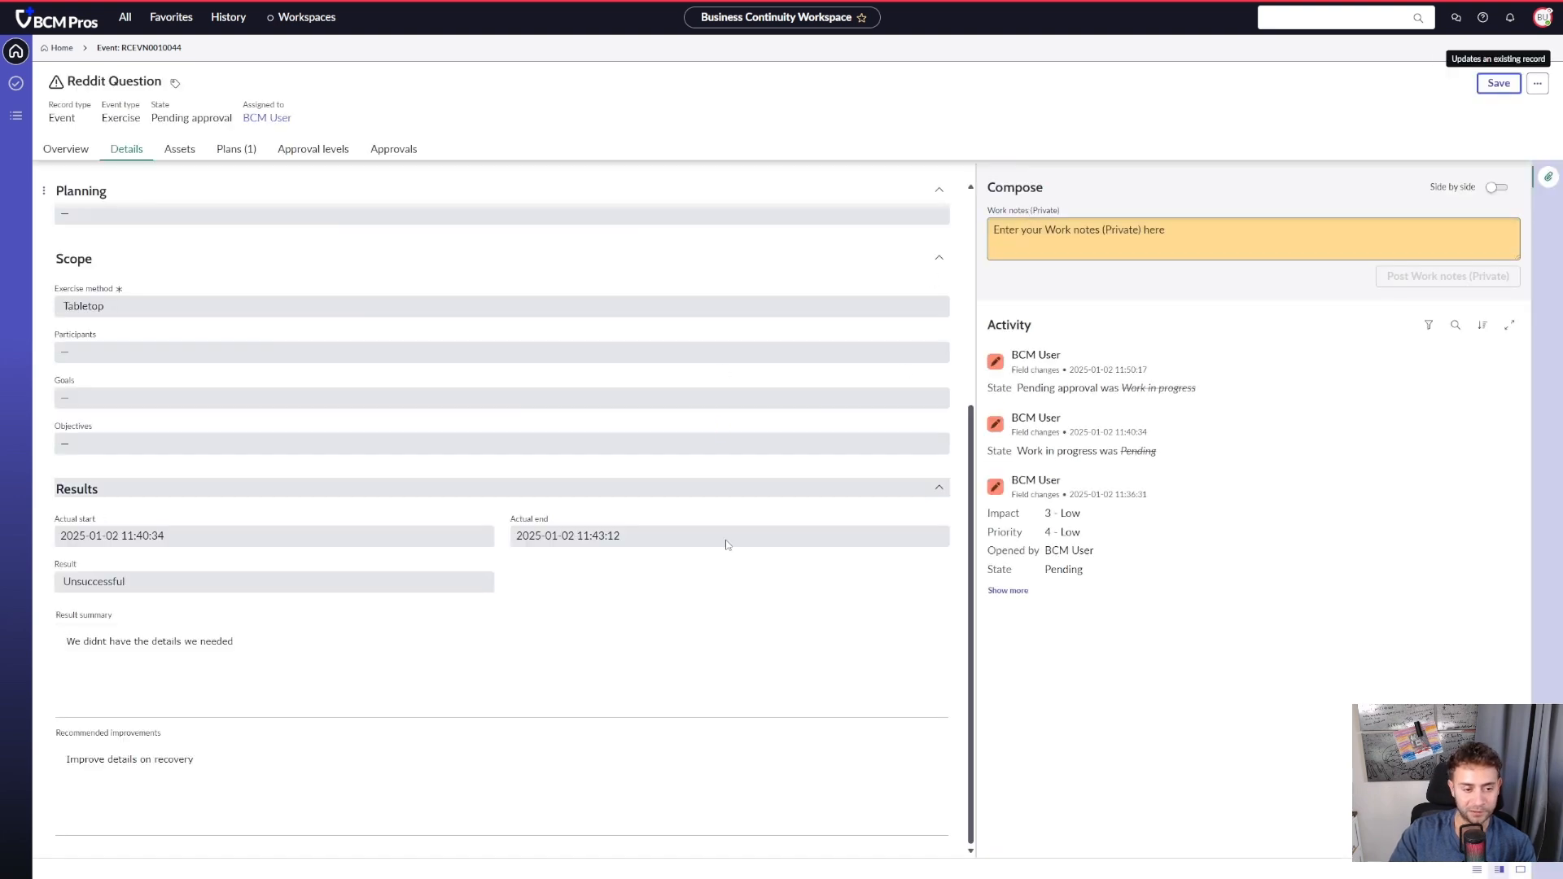
# - Check the event's state, and refresh its approval levels and approvals lists to look for approval records
pyautogui.scroll(4, 412, 377)
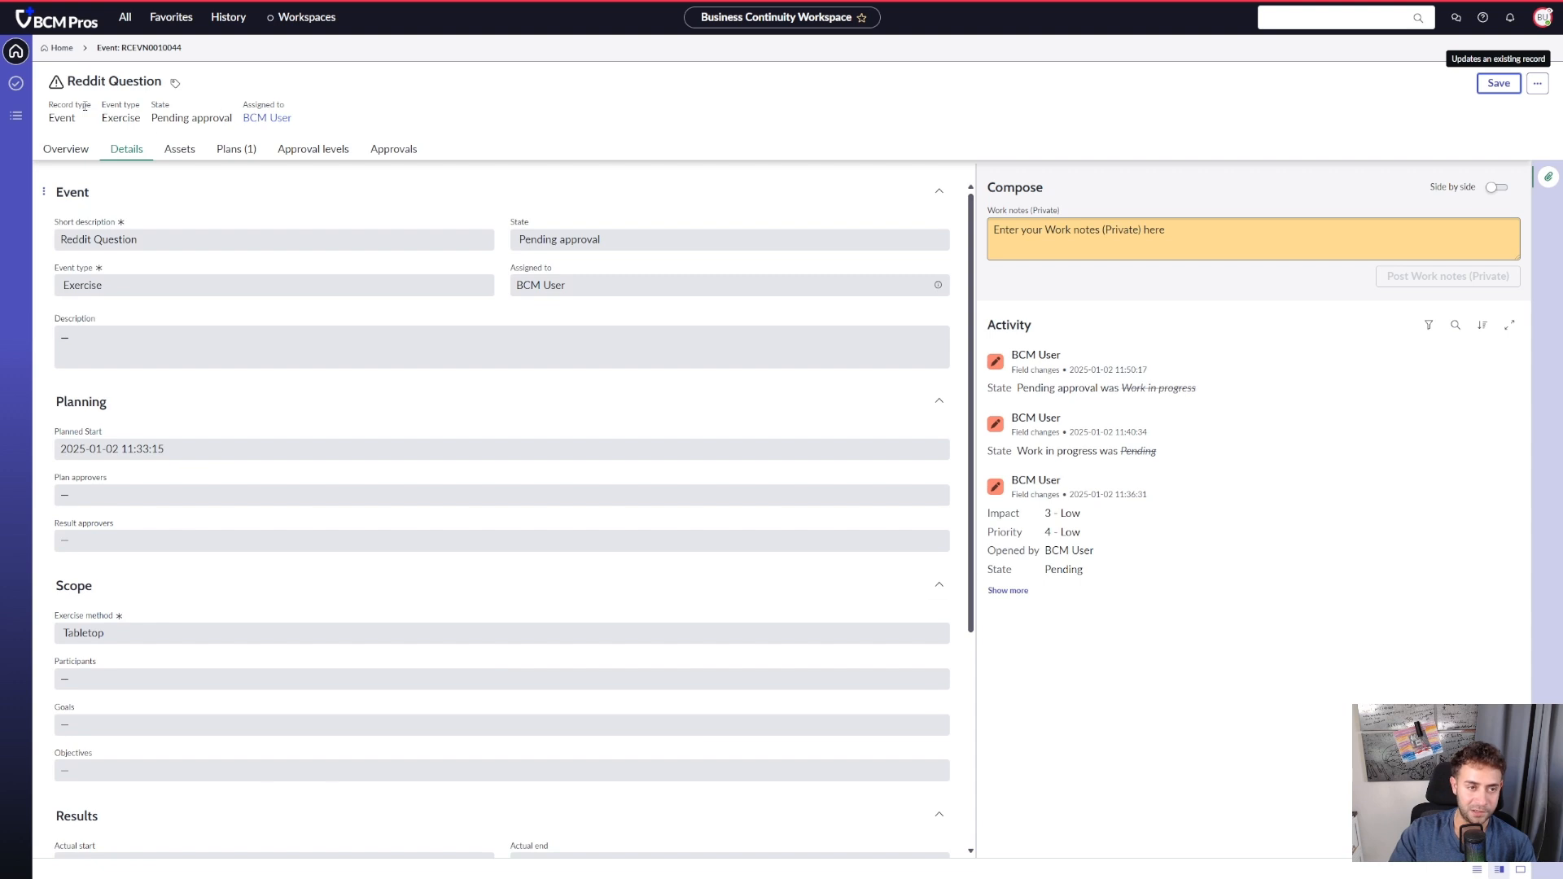
pyautogui.moveTo(226, 117); pyautogui.dragTo(147, 122)
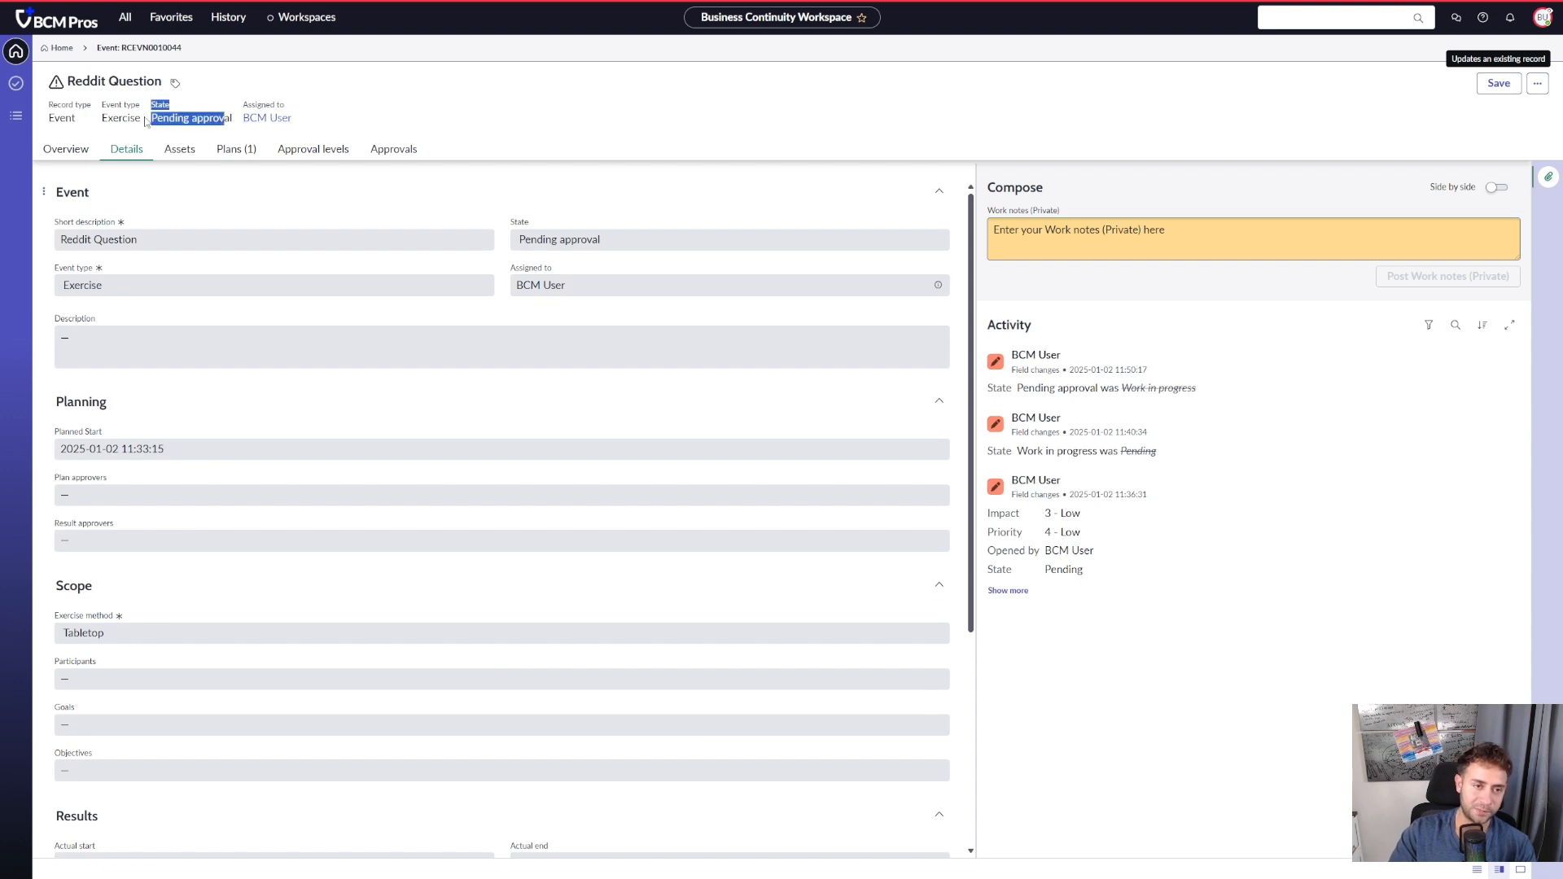
pyautogui.click(269, 176)
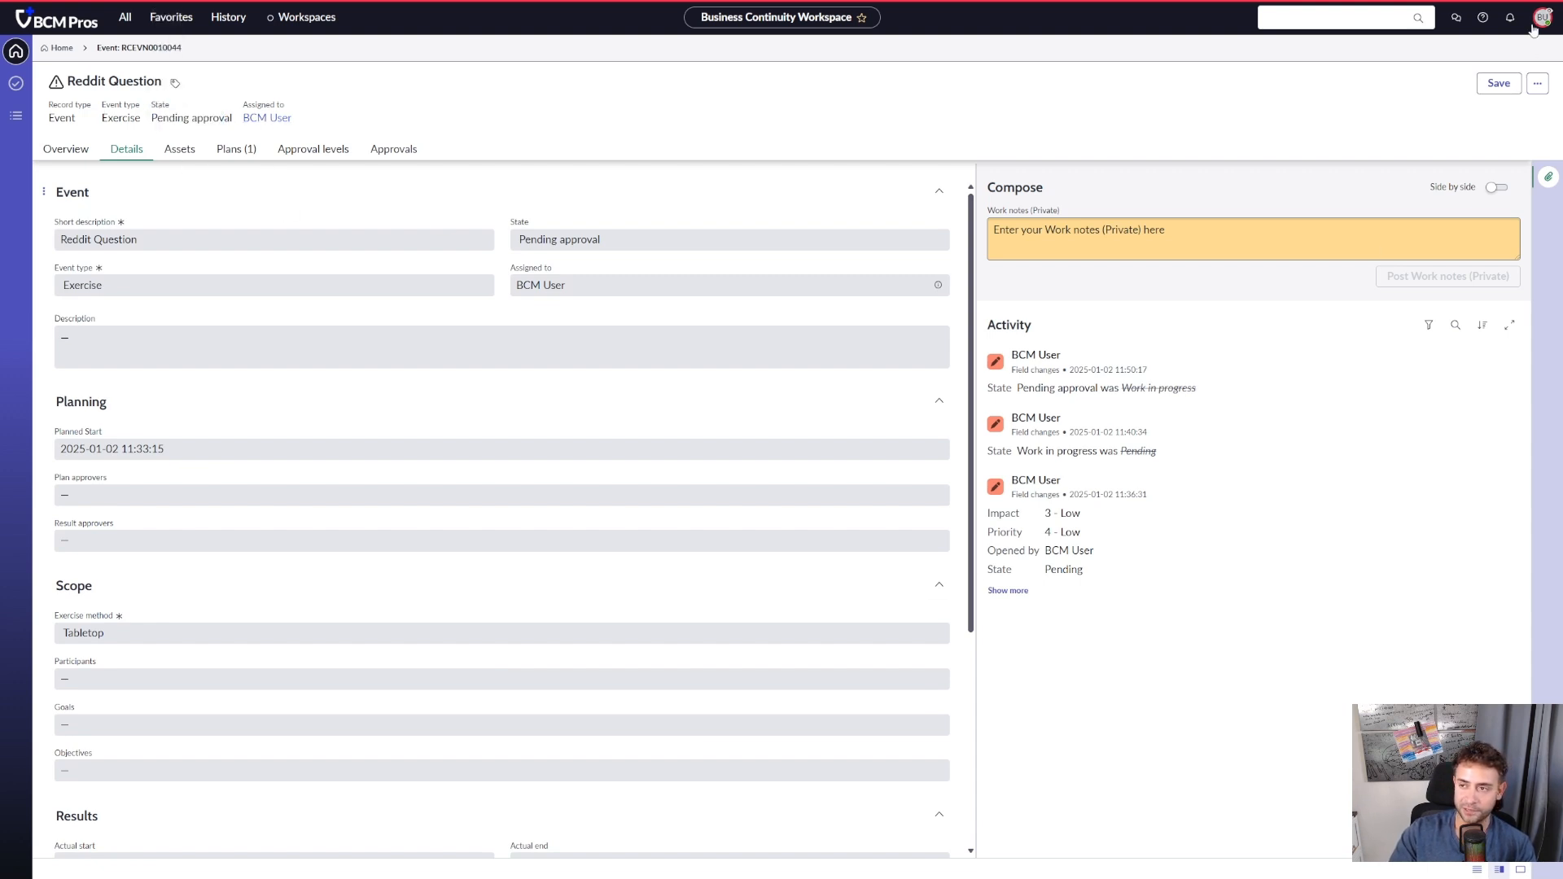
pyautogui.click(393, 149)
pyautogui.click(341, 153)
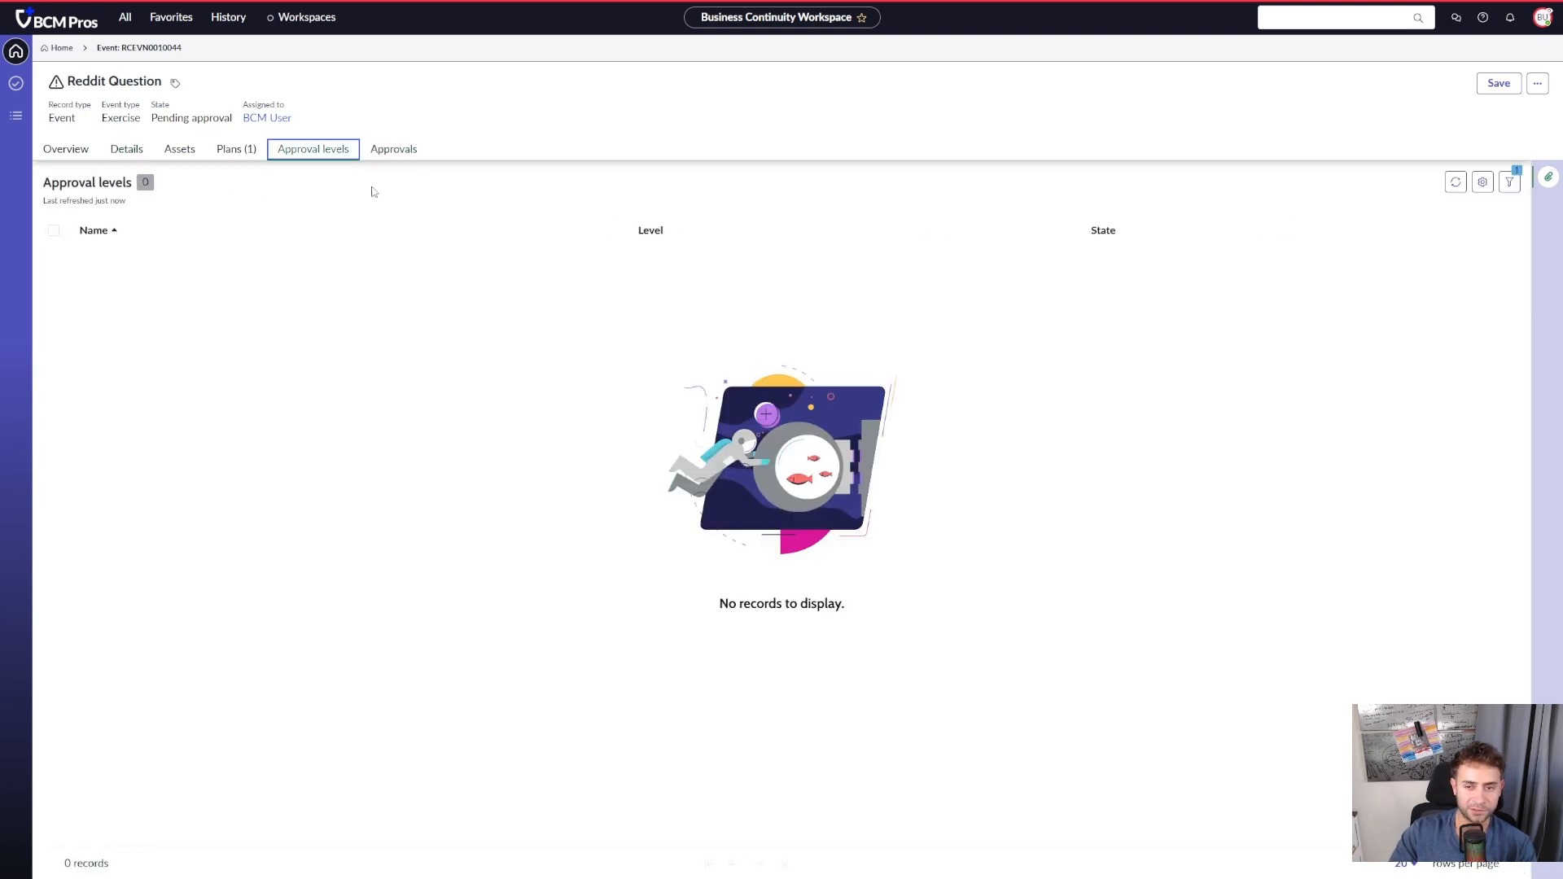
pyautogui.click(1456, 182)
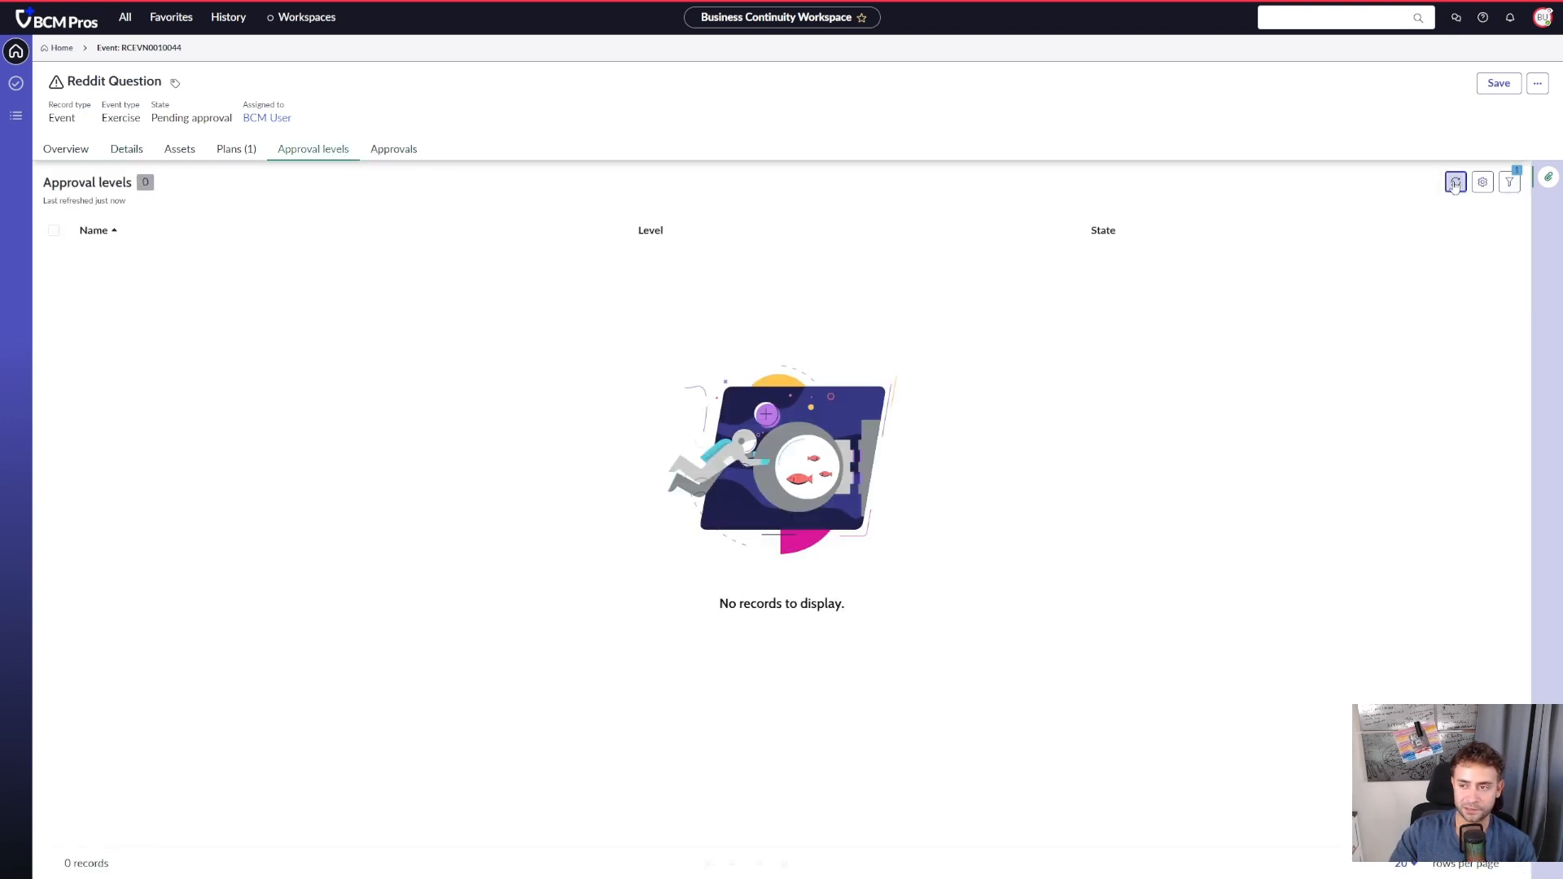
pyautogui.click(394, 150)
pyautogui.click(1456, 183)
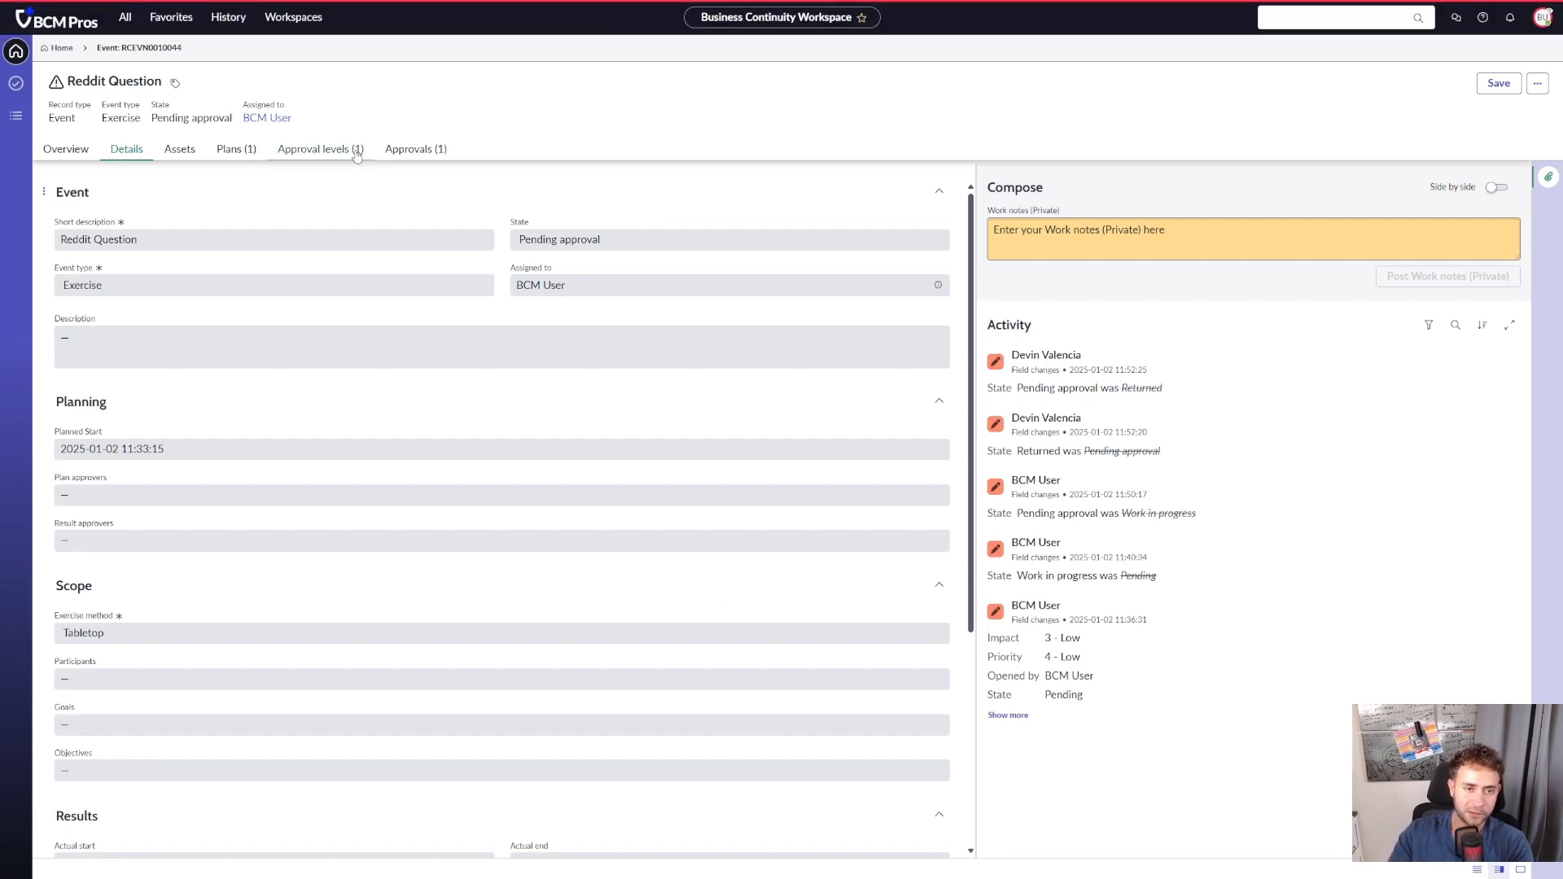
# - Examine the name and state of the event's approval level, and review the approver in its approvals list
pyautogui.click(326, 149)
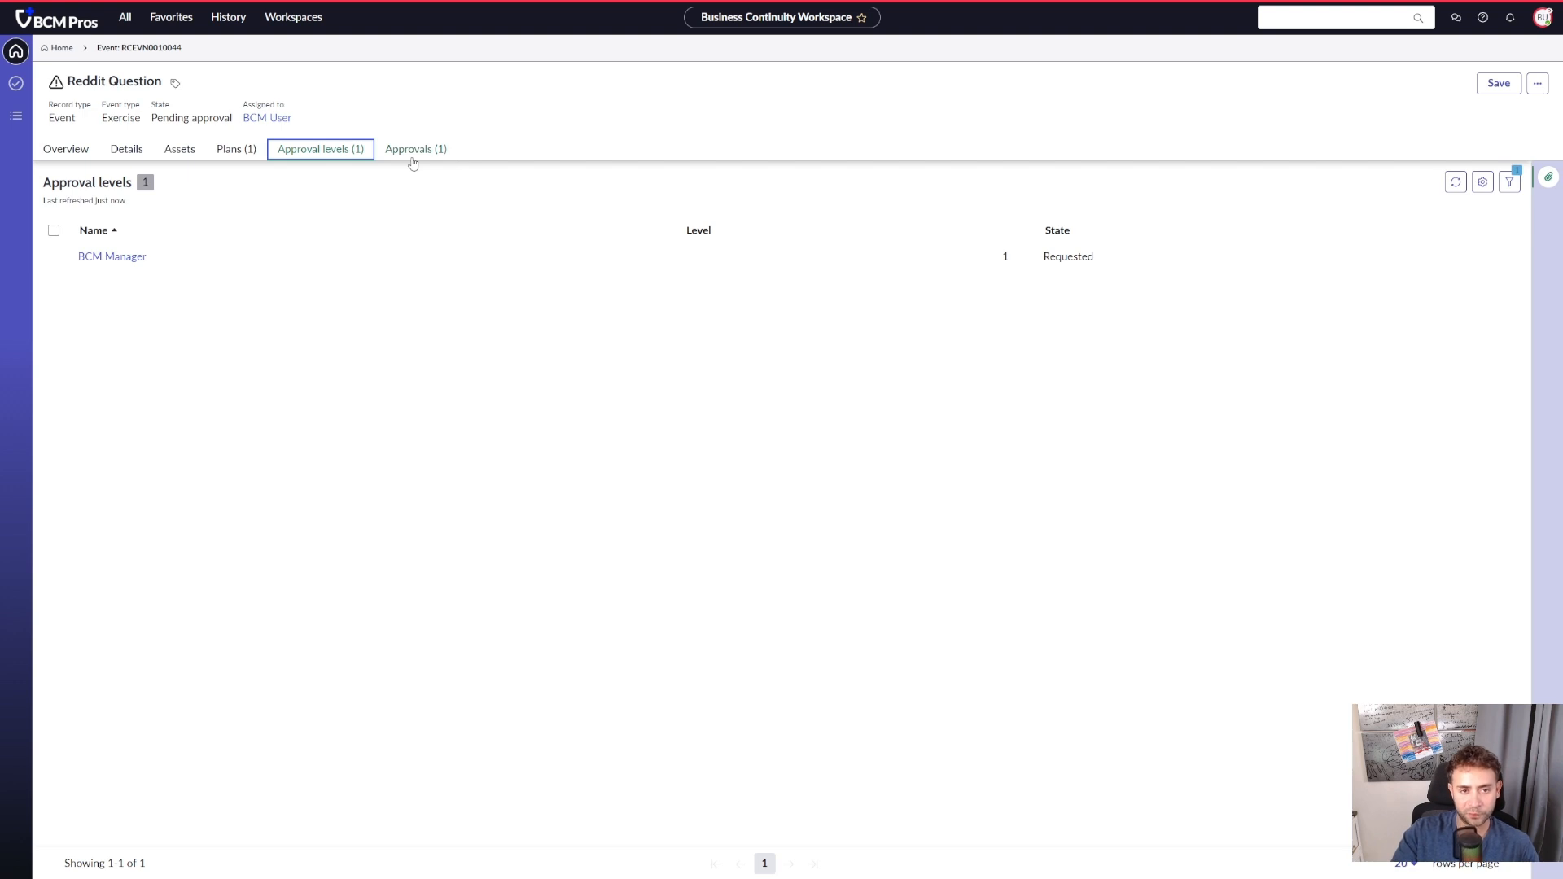
pyautogui.moveTo(1095, 257); pyautogui.dragTo(1043, 257)
pyautogui.moveTo(192, 268); pyautogui.dragTo(78, 257)
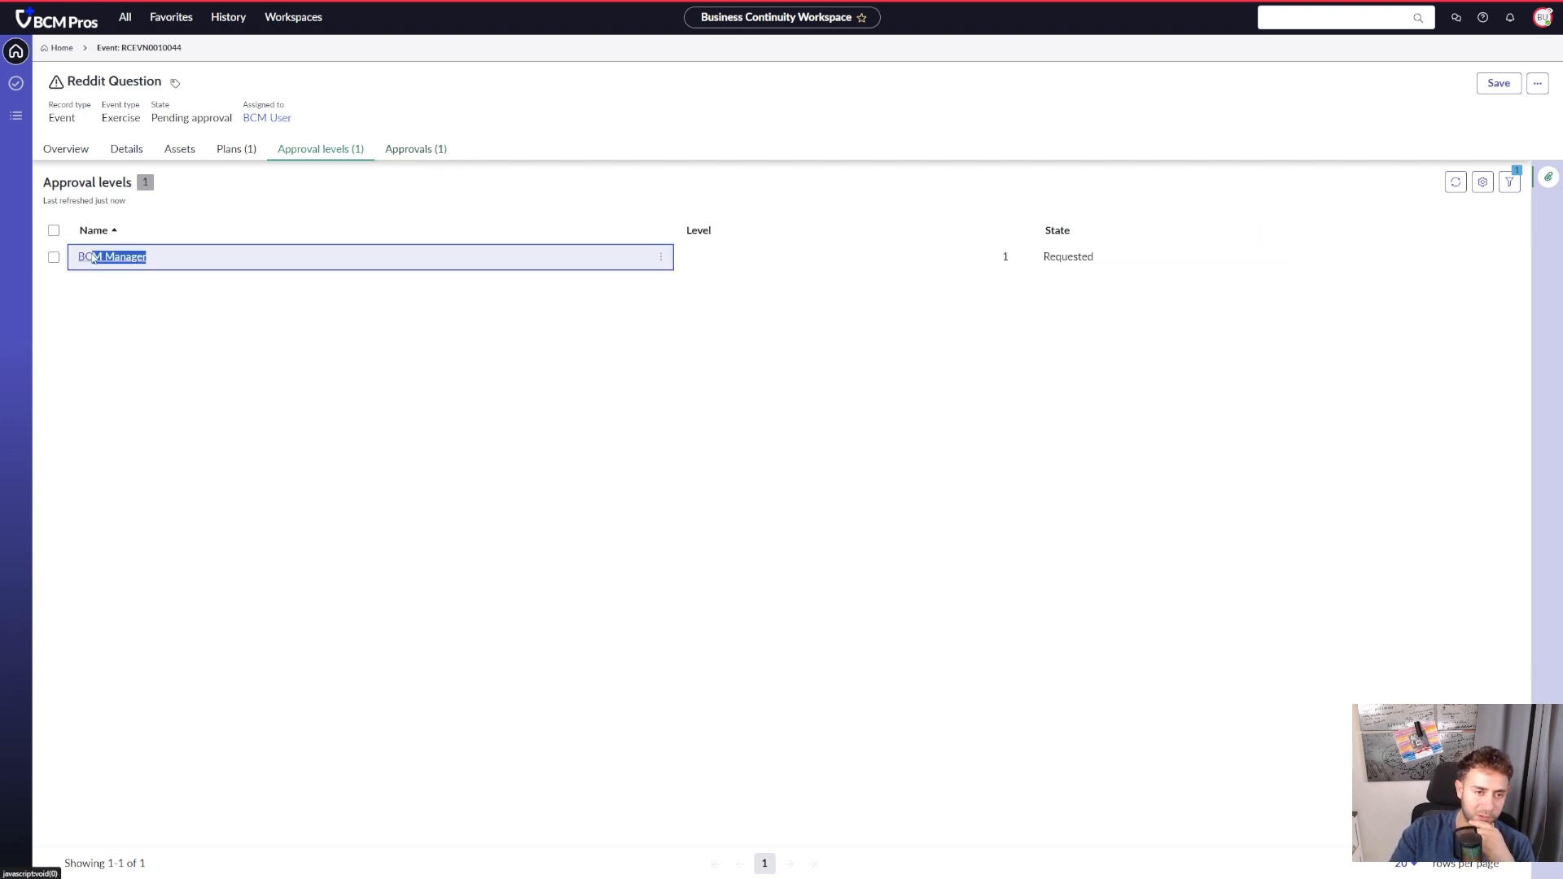
pyautogui.click(415, 149)
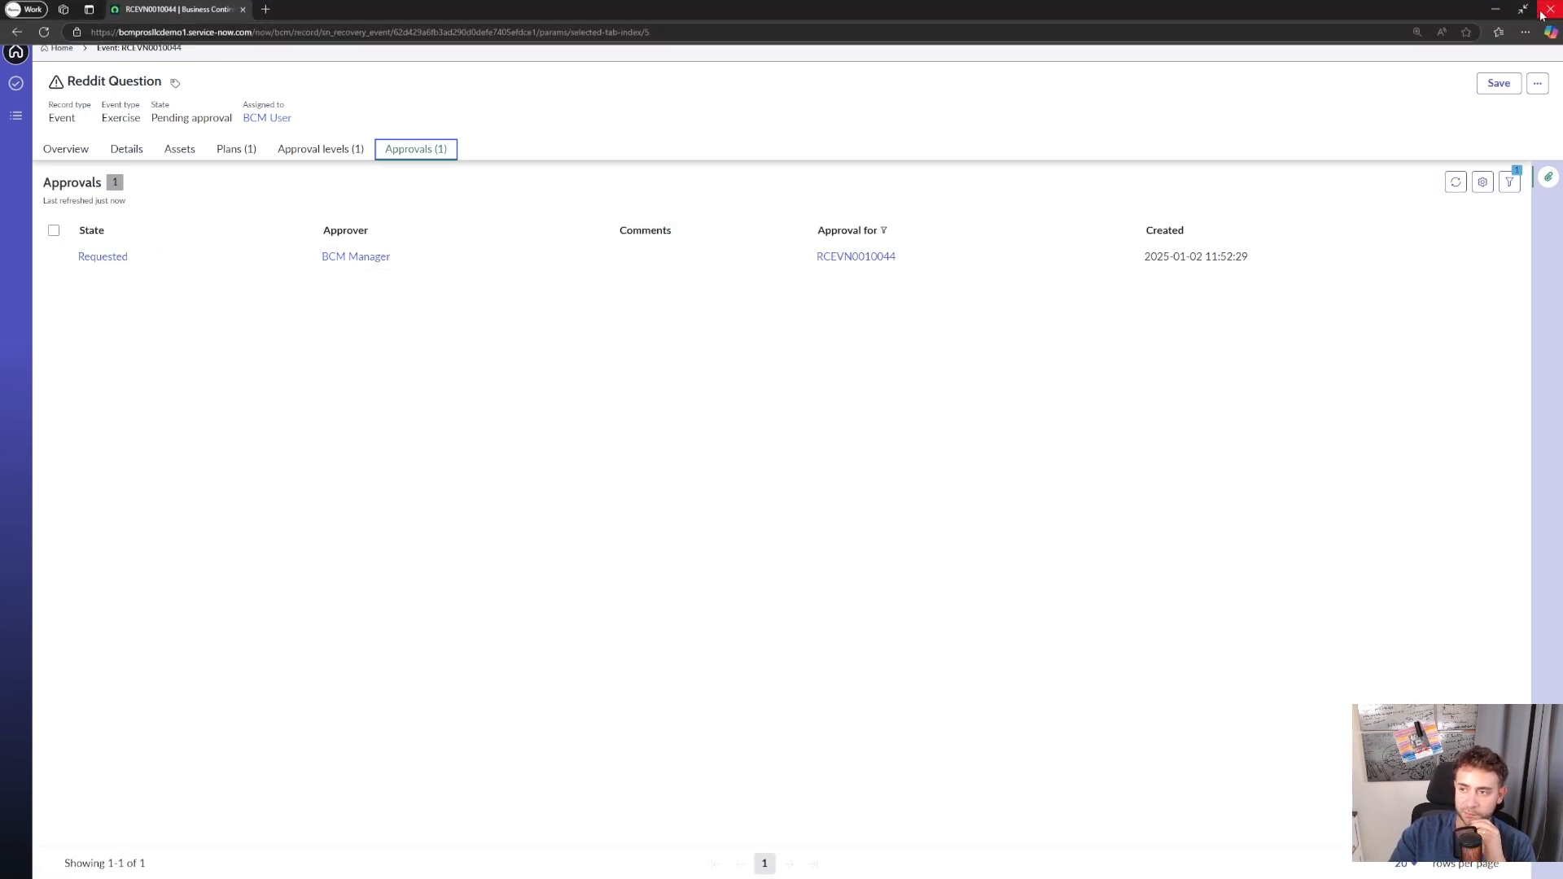
# - Switch to the BCM Program Manager session and open the Reddit Question event from the exercises pending approval
pyautogui.click(1481, 140)
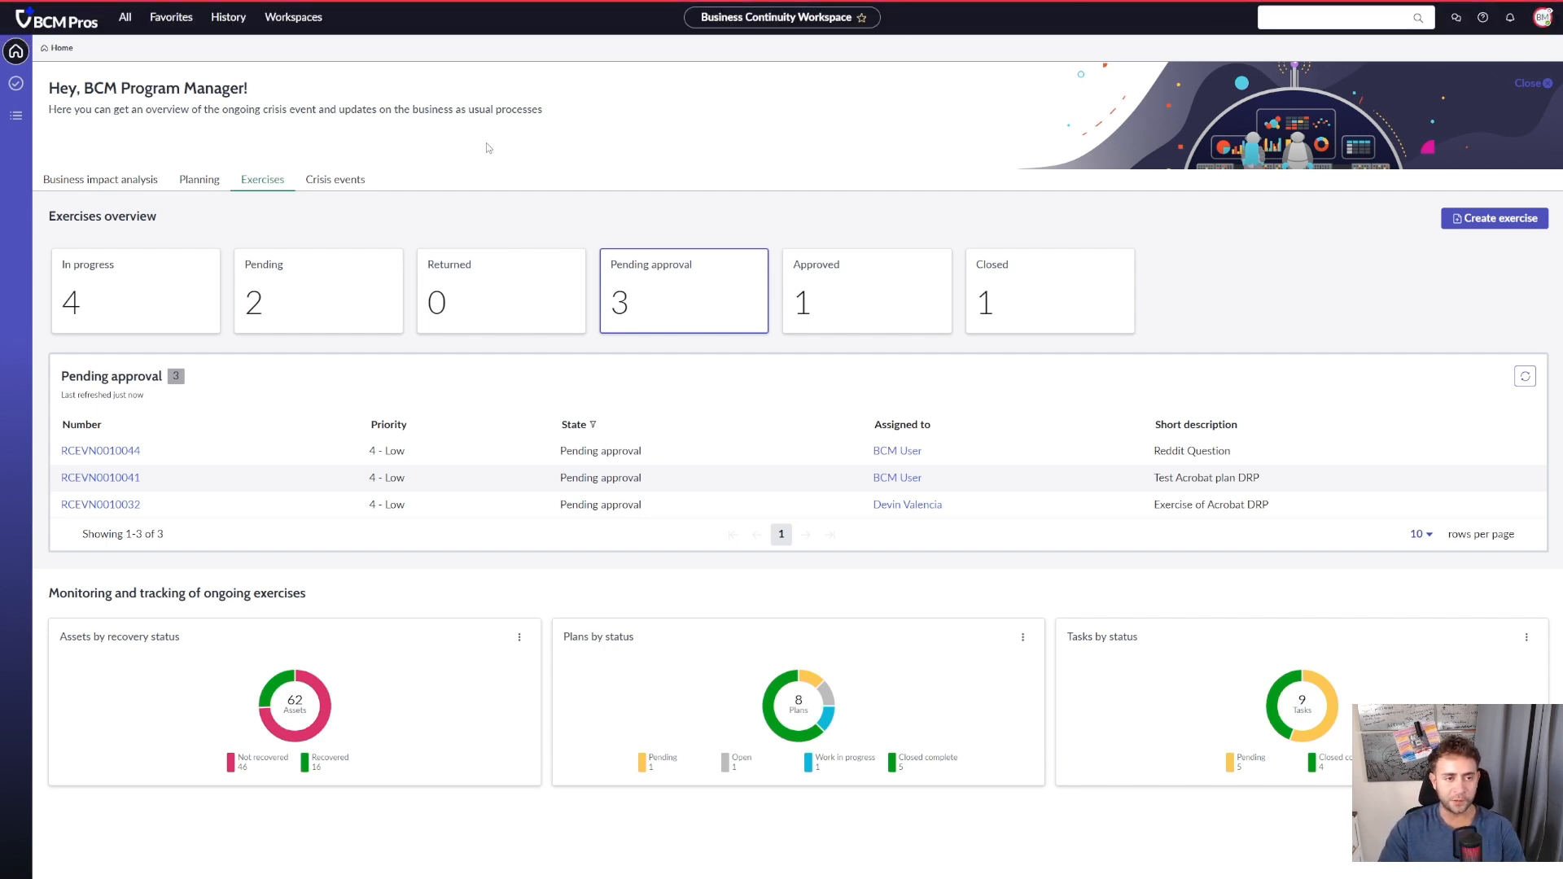
pyautogui.moveTo(309, 87); pyautogui.dragTo(81, 88)
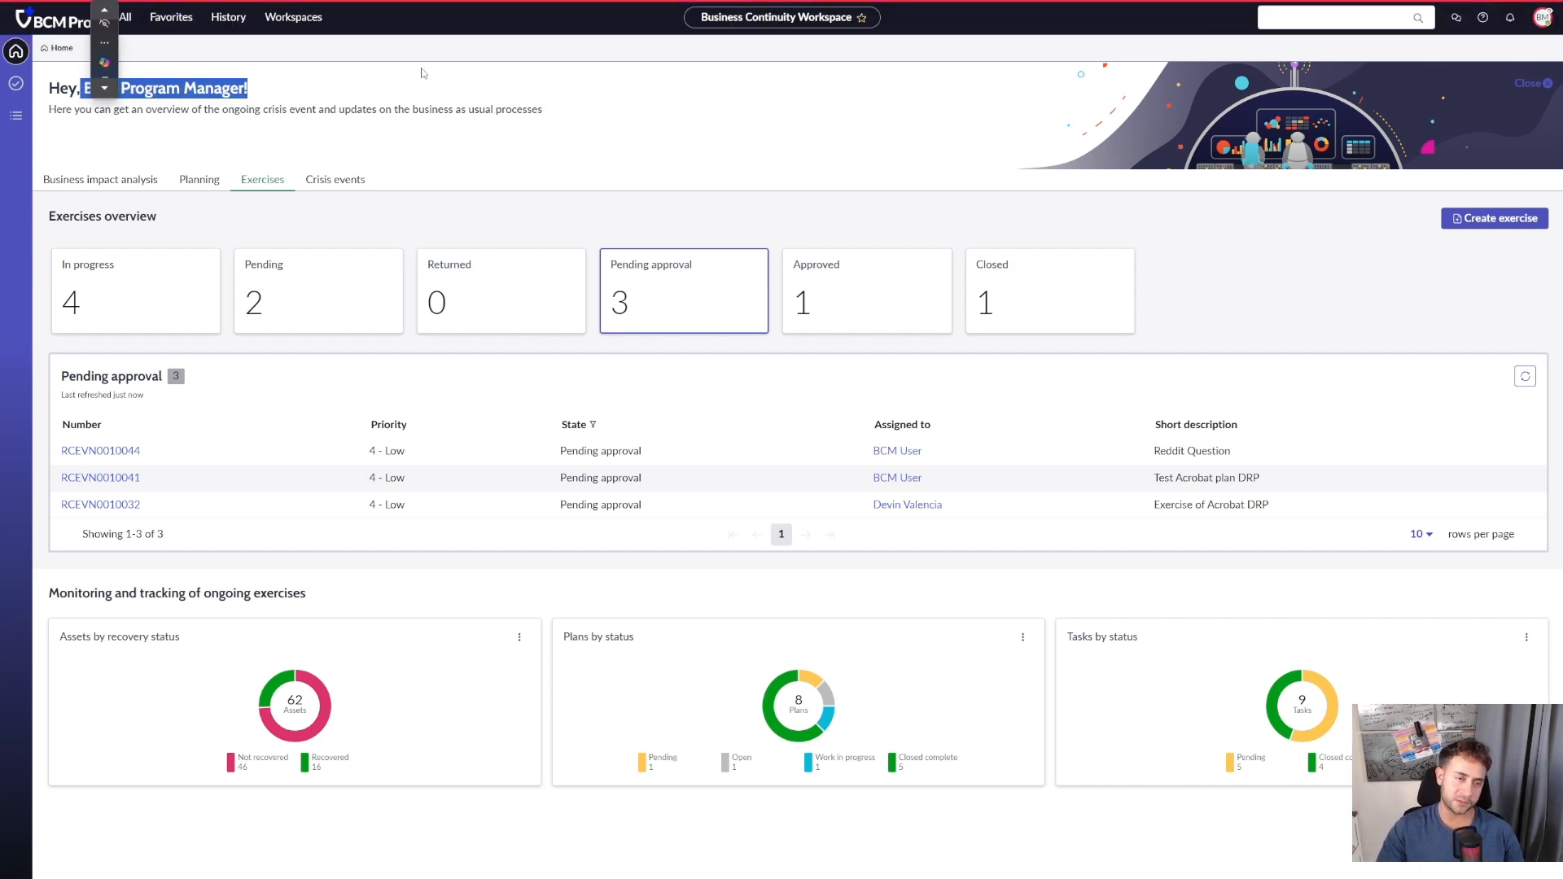
pyautogui.click(1392, 306)
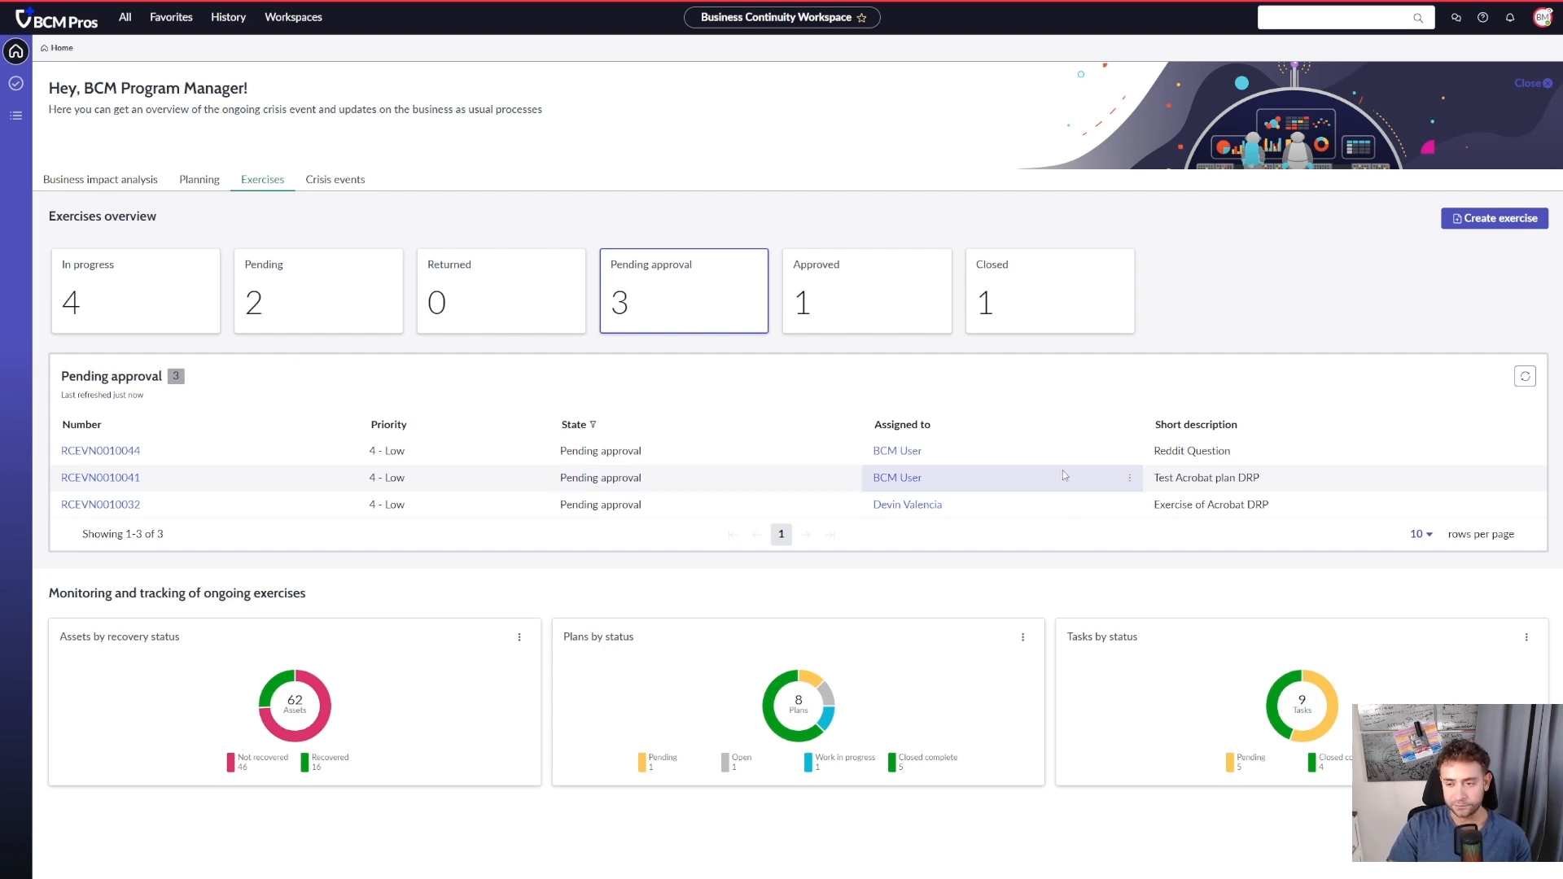
pyautogui.click(79, 453)
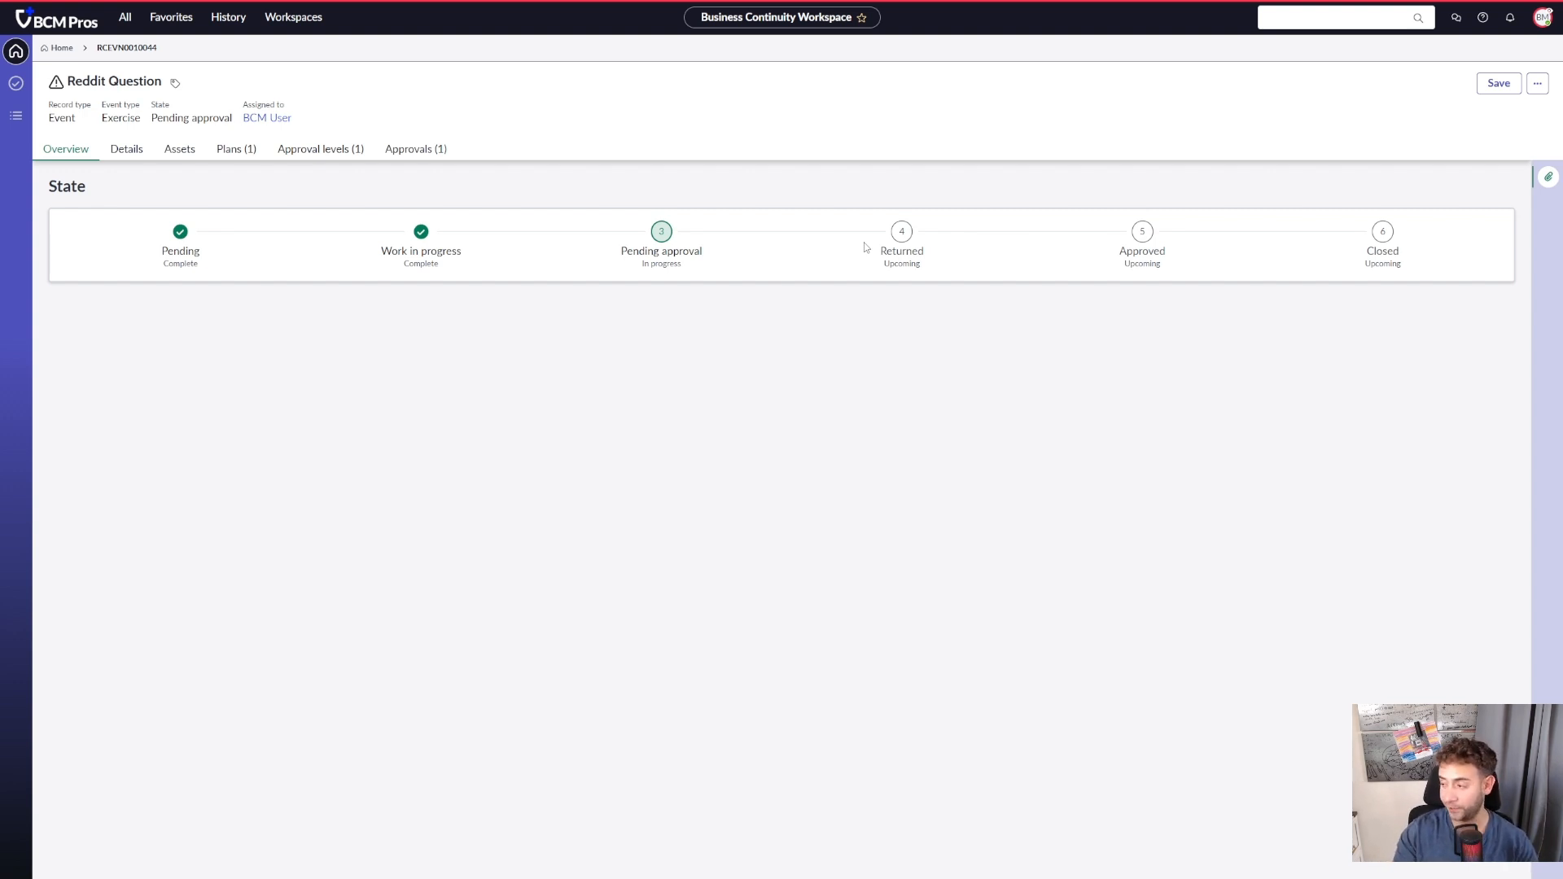
# - Review the Reddit Question event's approvals and details, and examine its activated Acrobat Application DRP plan
pyautogui.click(358, 154)
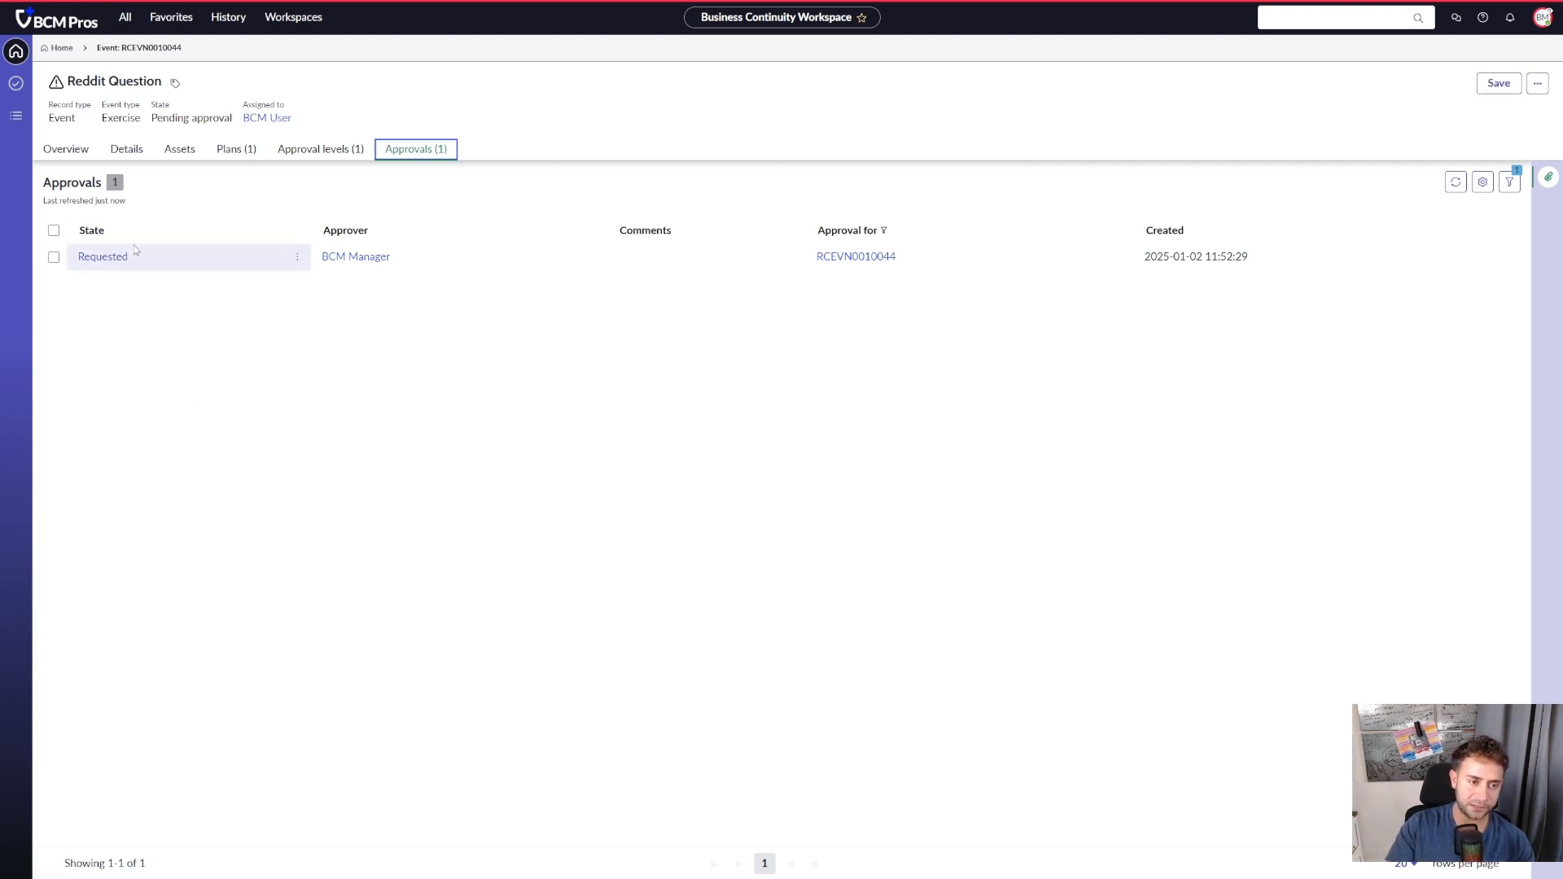
pyautogui.click(129, 149)
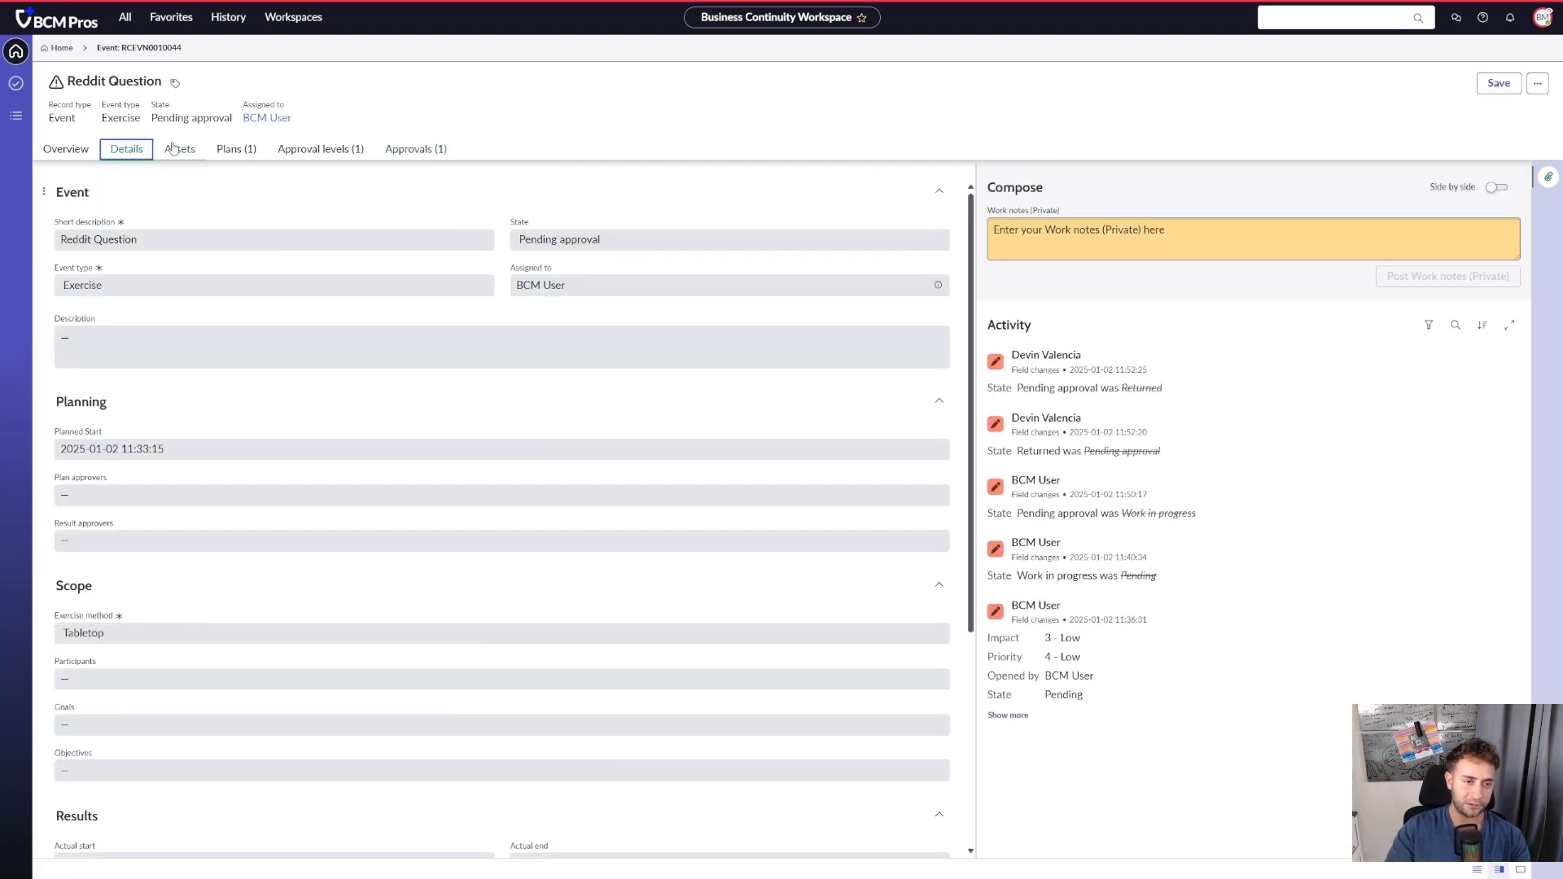
pyautogui.click(236, 149)
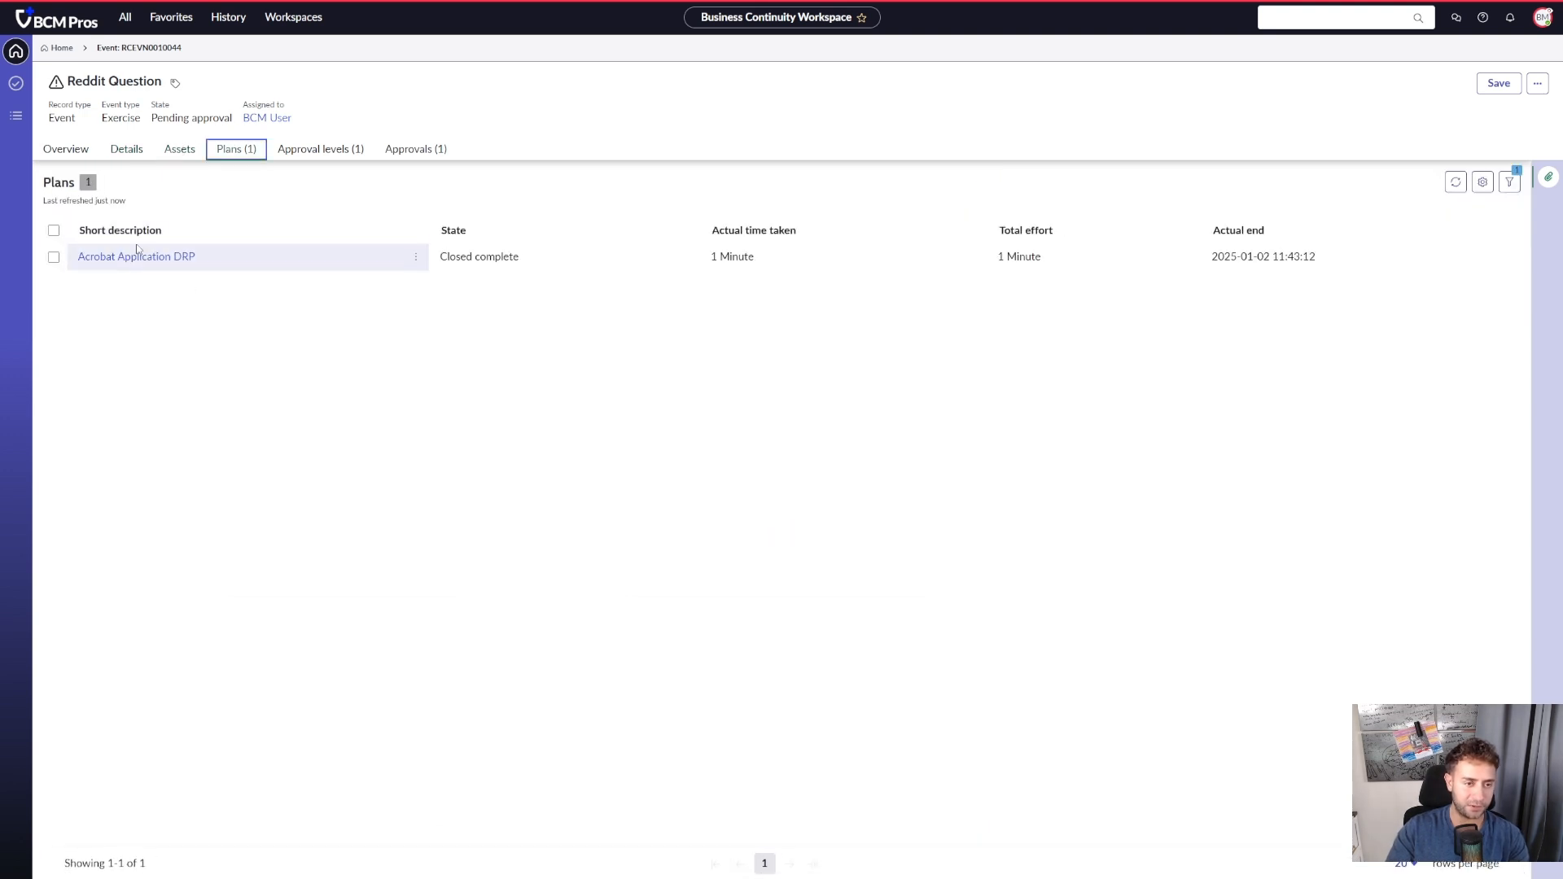
pyautogui.click(144, 259)
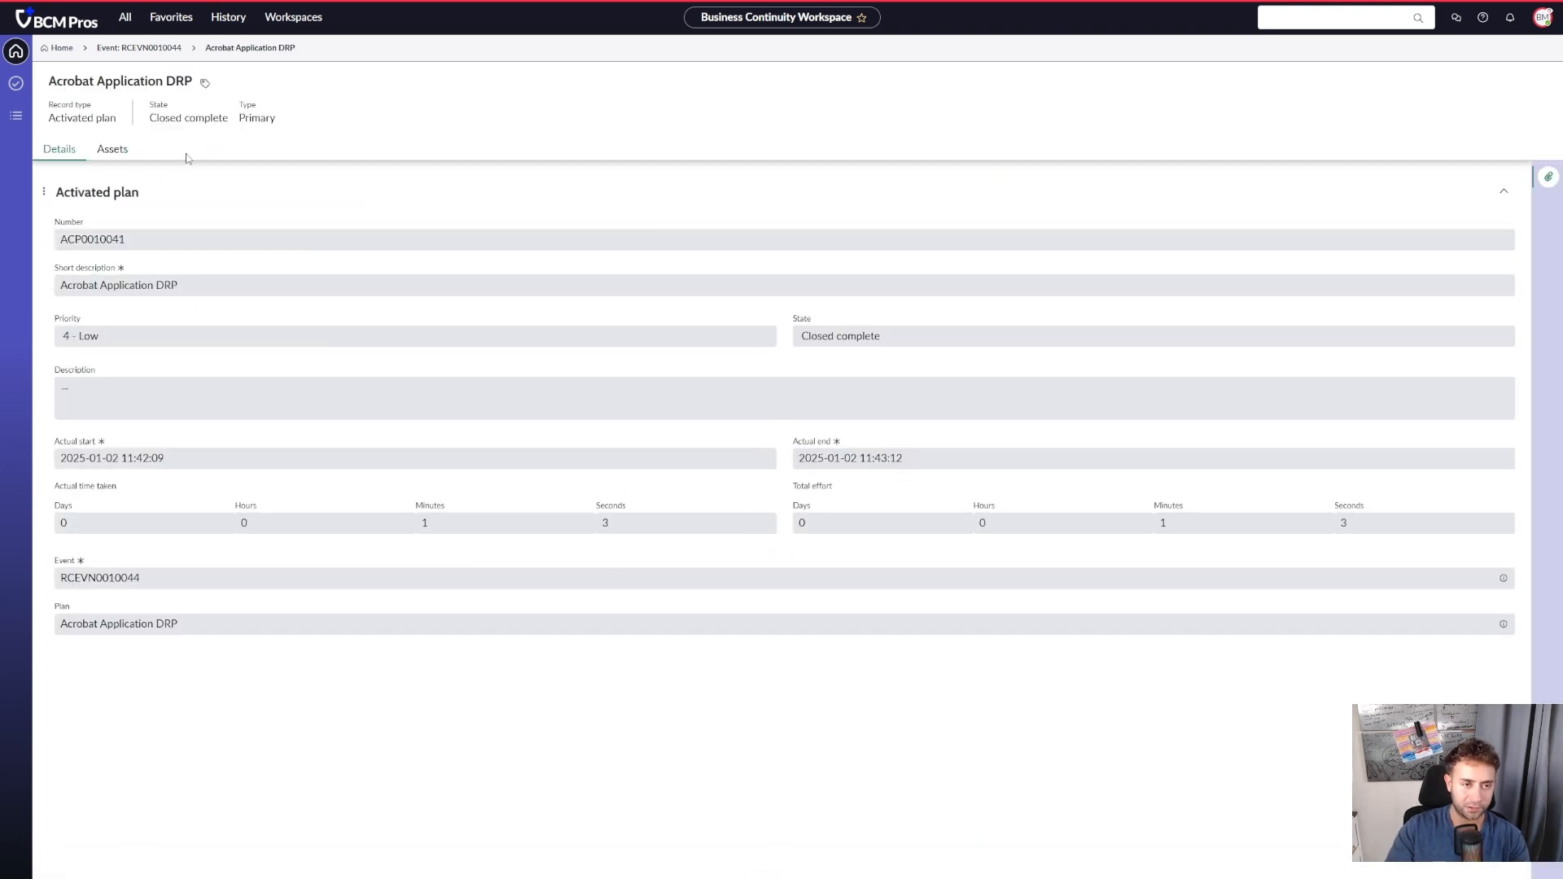
pyautogui.click(135, 48)
# - Examine the approver, state and activity on the event's approval record, and return to the event
pyautogui.click(398, 151)
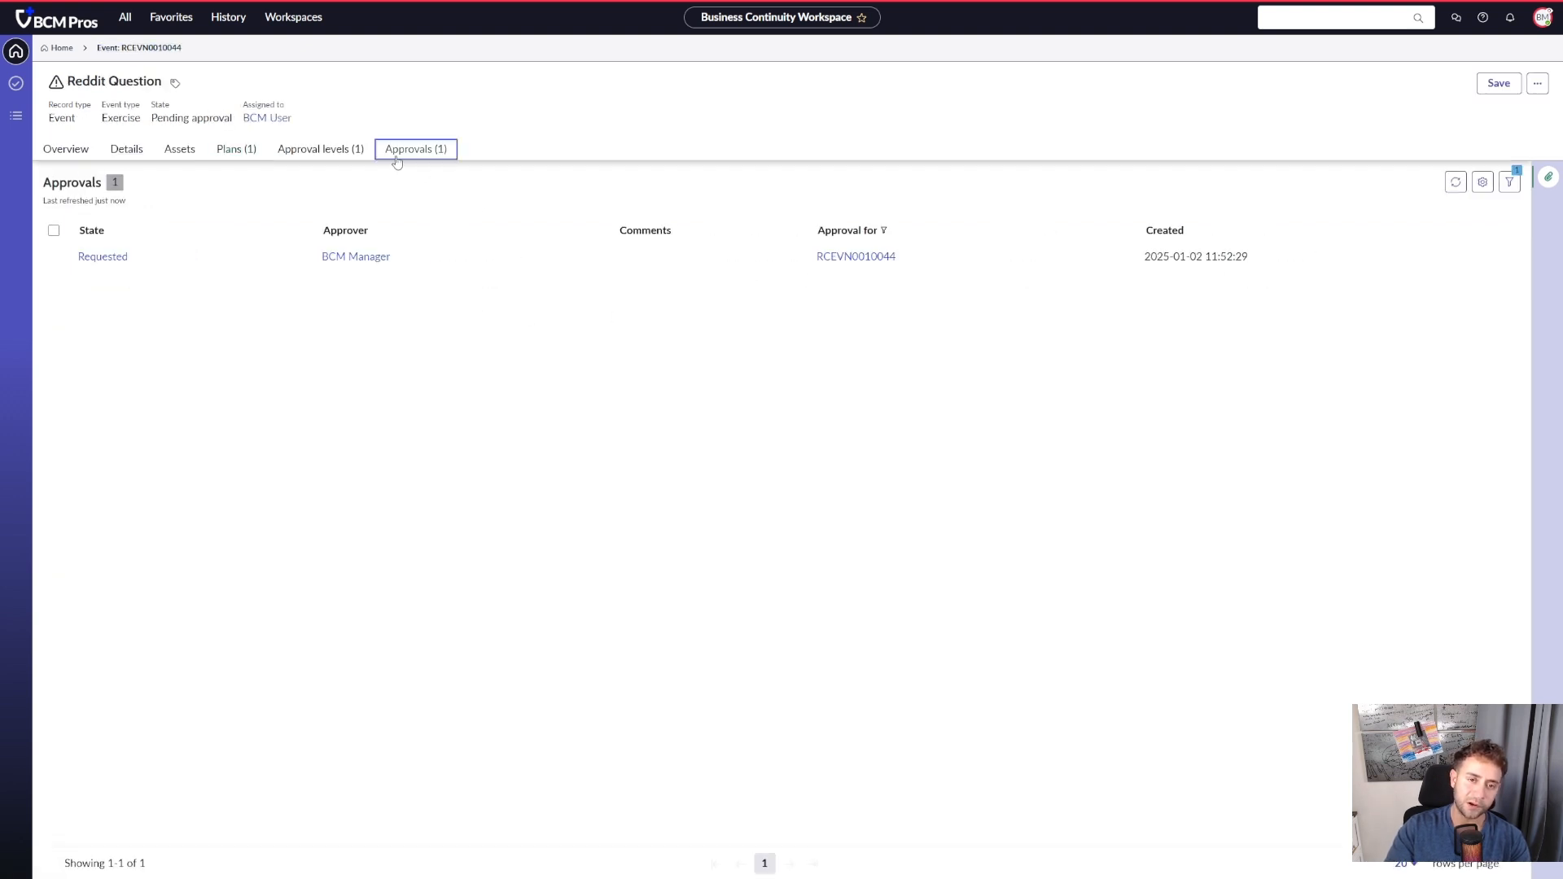
pyautogui.click(107, 259)
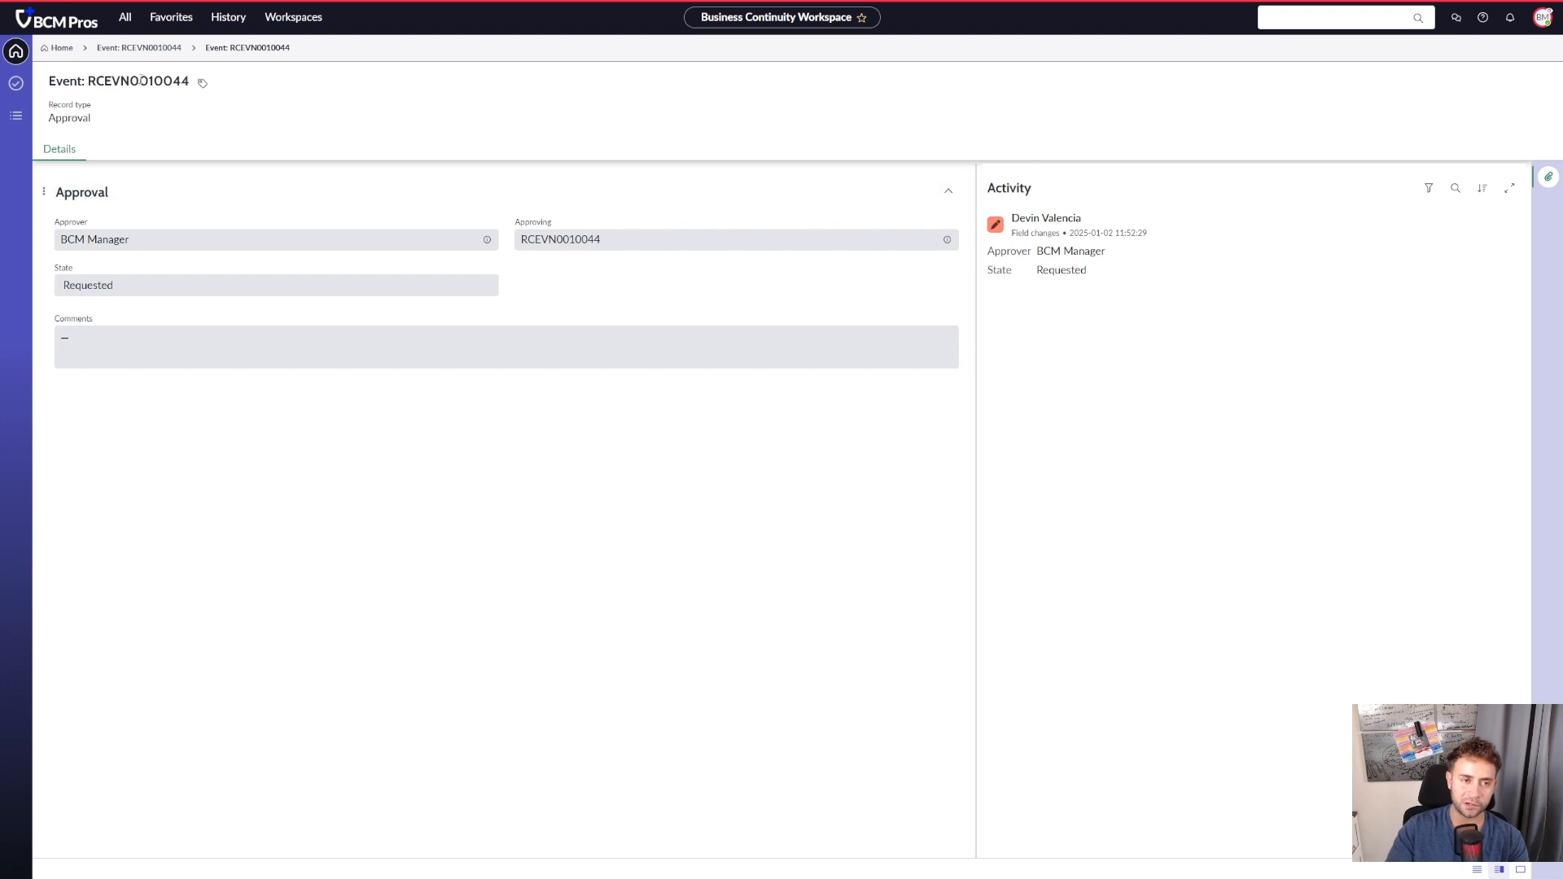
pyautogui.click(139, 47)
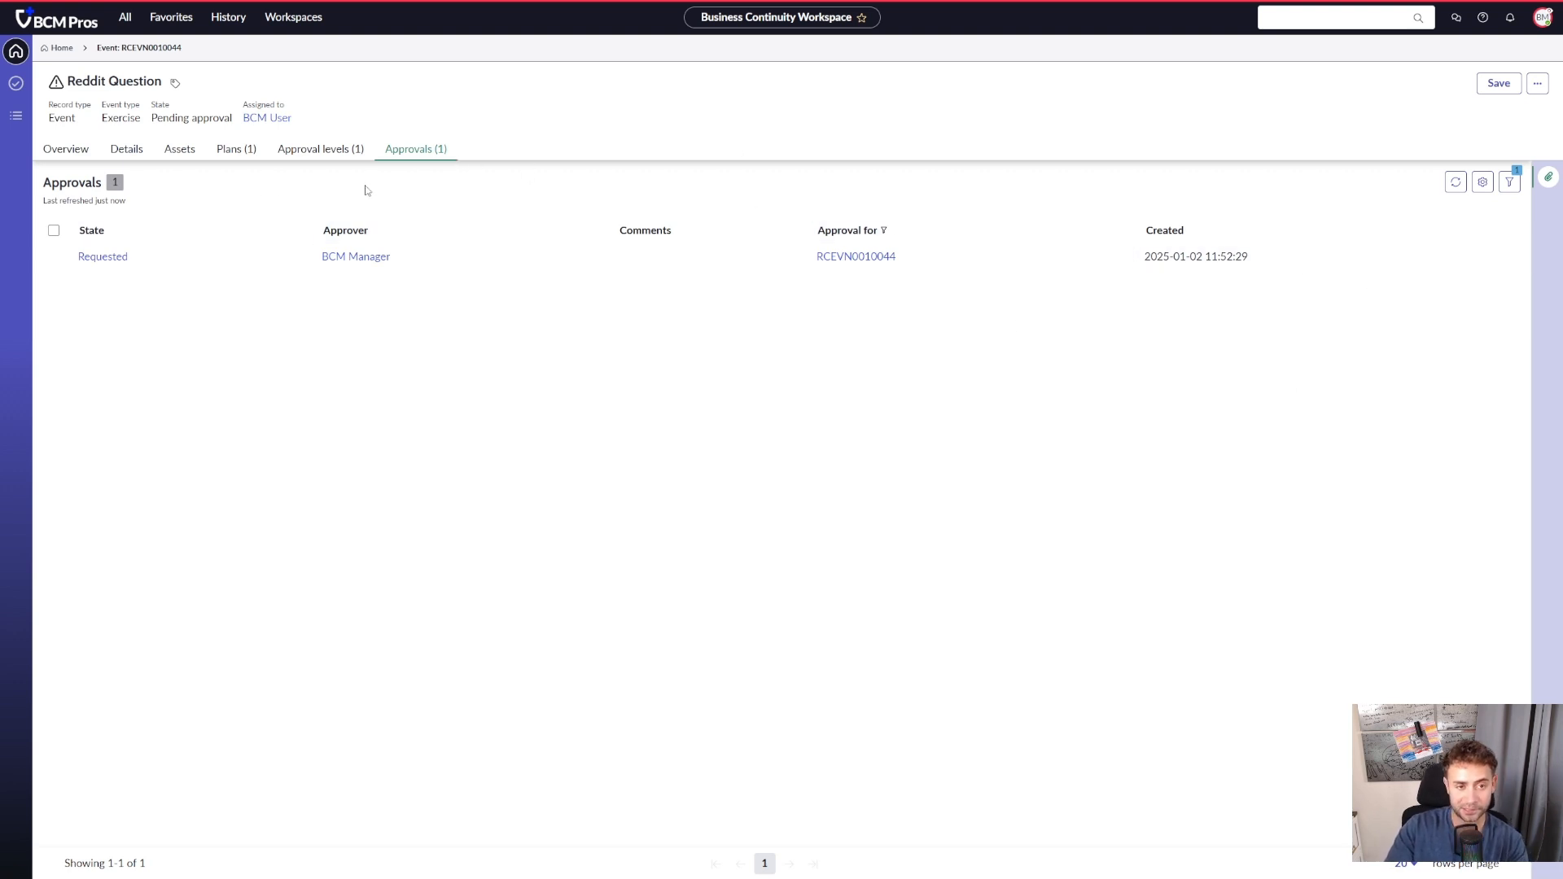
# - Review the exercise result, result summary and recommended improvements in the event's details
pyautogui.click(126, 149)
pyautogui.scroll(-5, 285, 260)
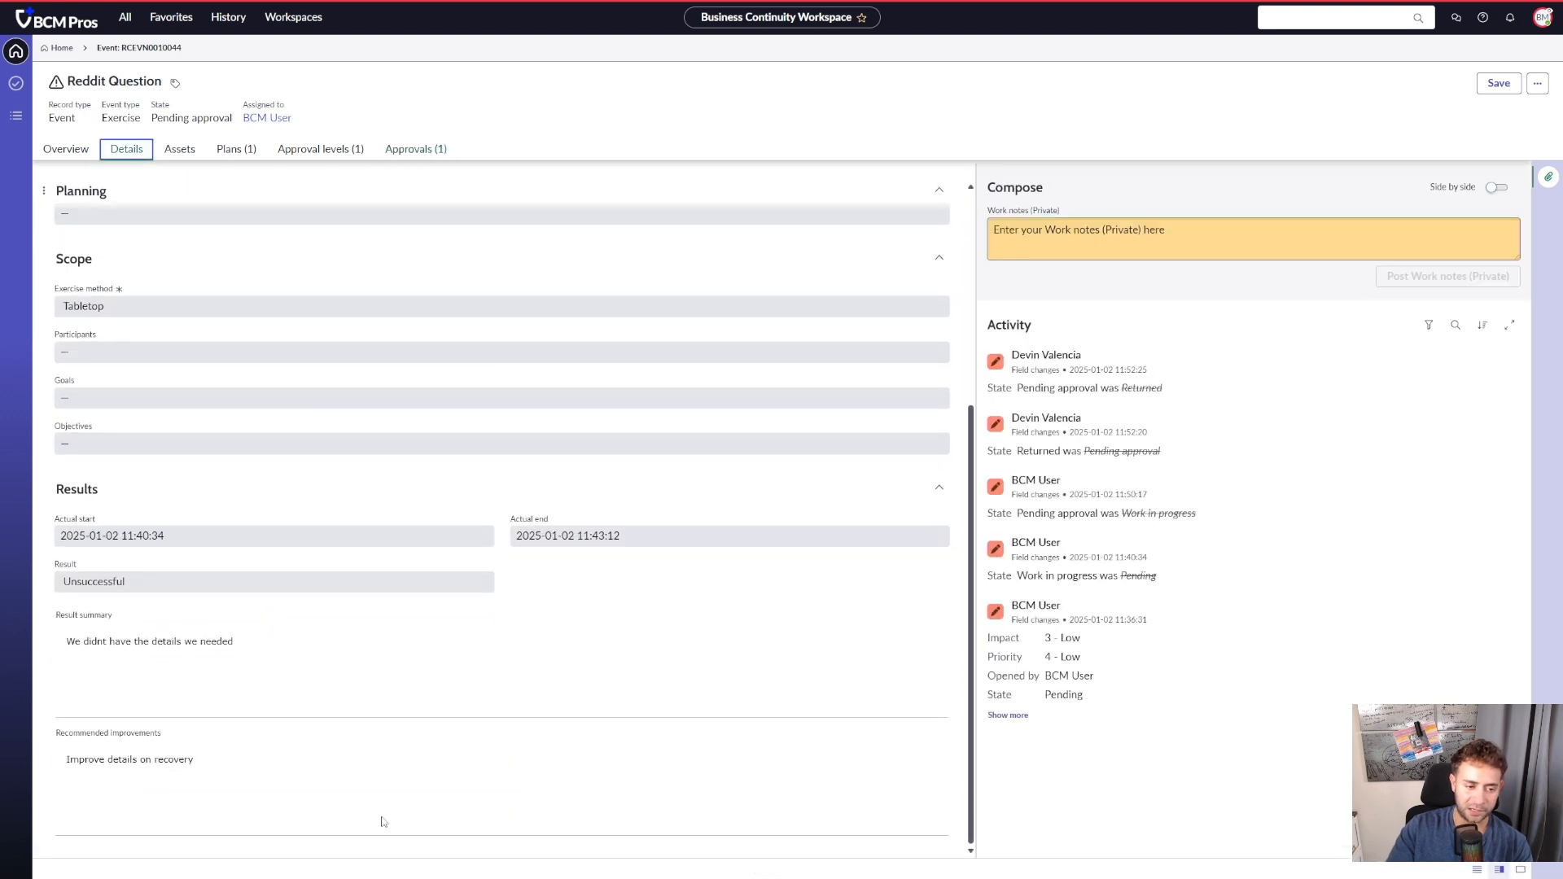
pyautogui.moveTo(279, 688); pyautogui.dragTo(49, 678)
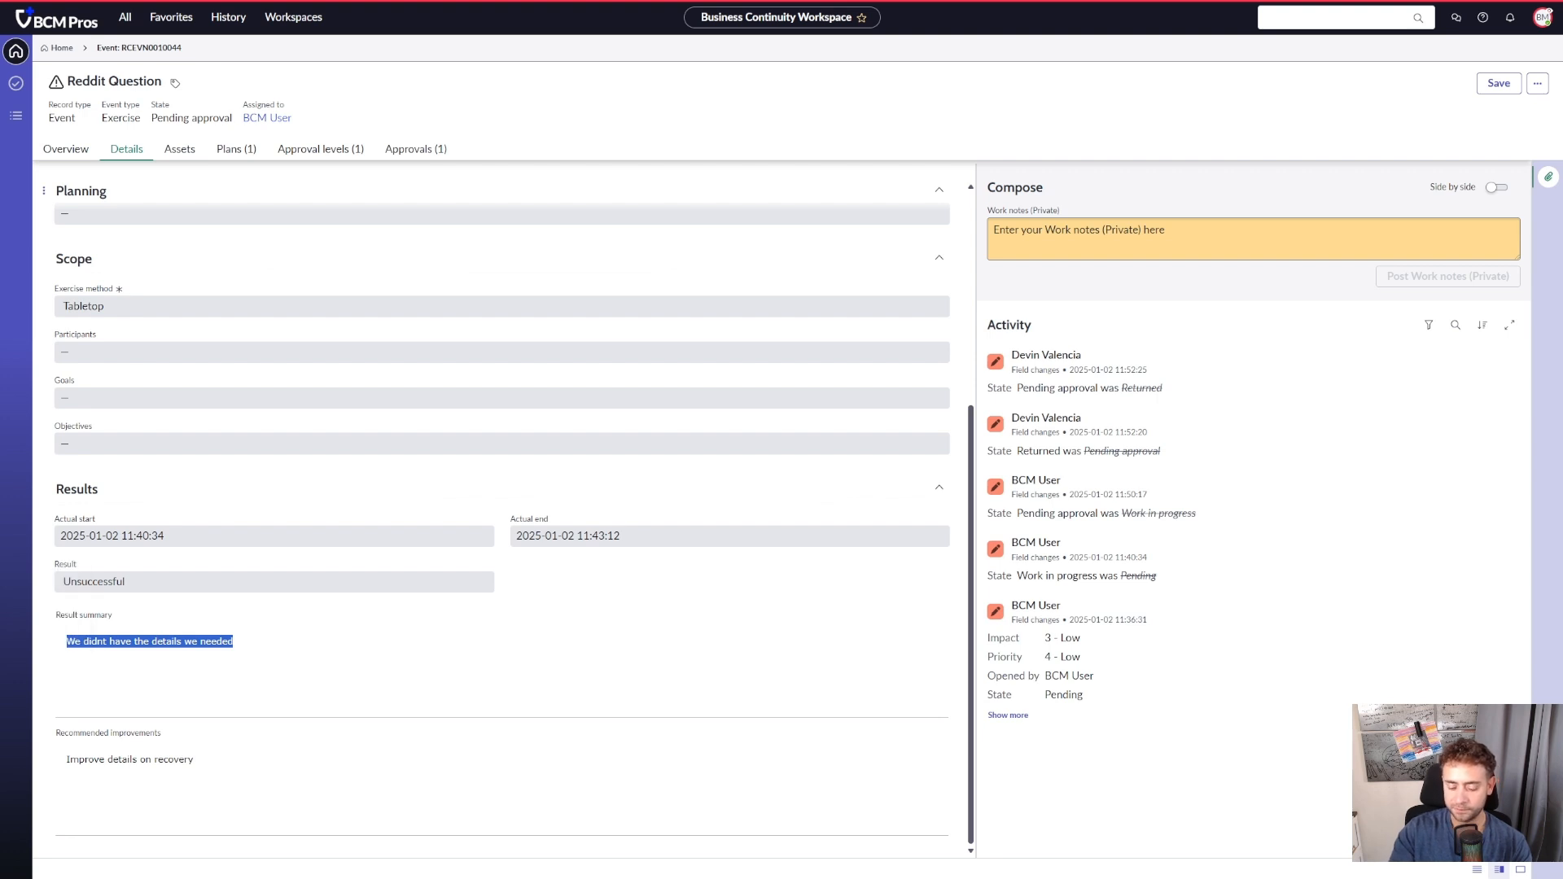
# - On the event's requested approval record, enter the comment "Good Details, Good Stuff!" and open the approval state choices
pyautogui.click(419, 150)
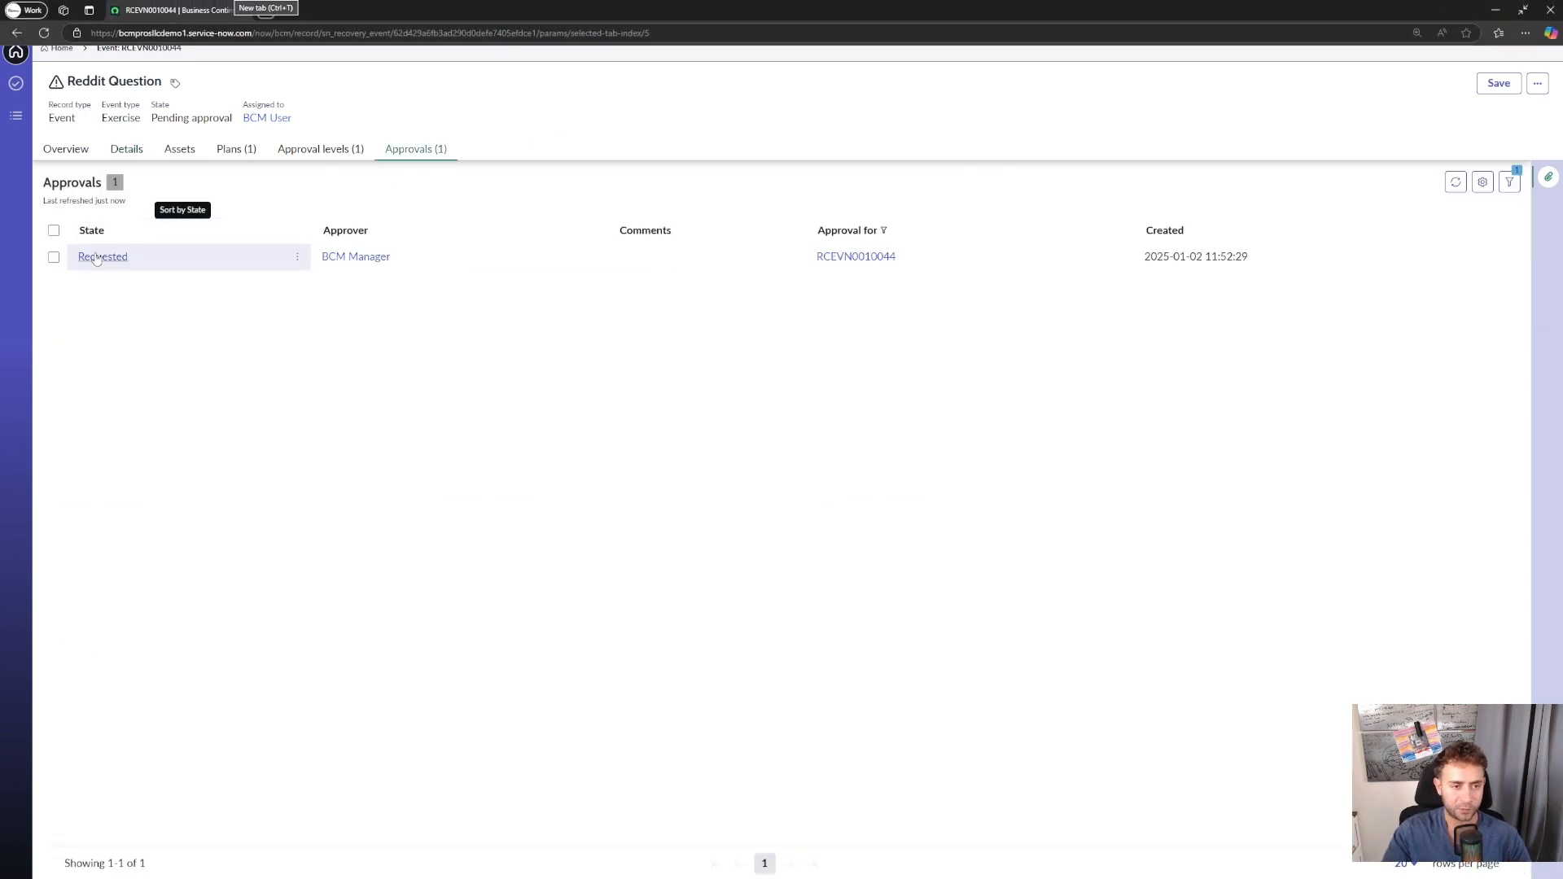
pyautogui.click(130, 264)
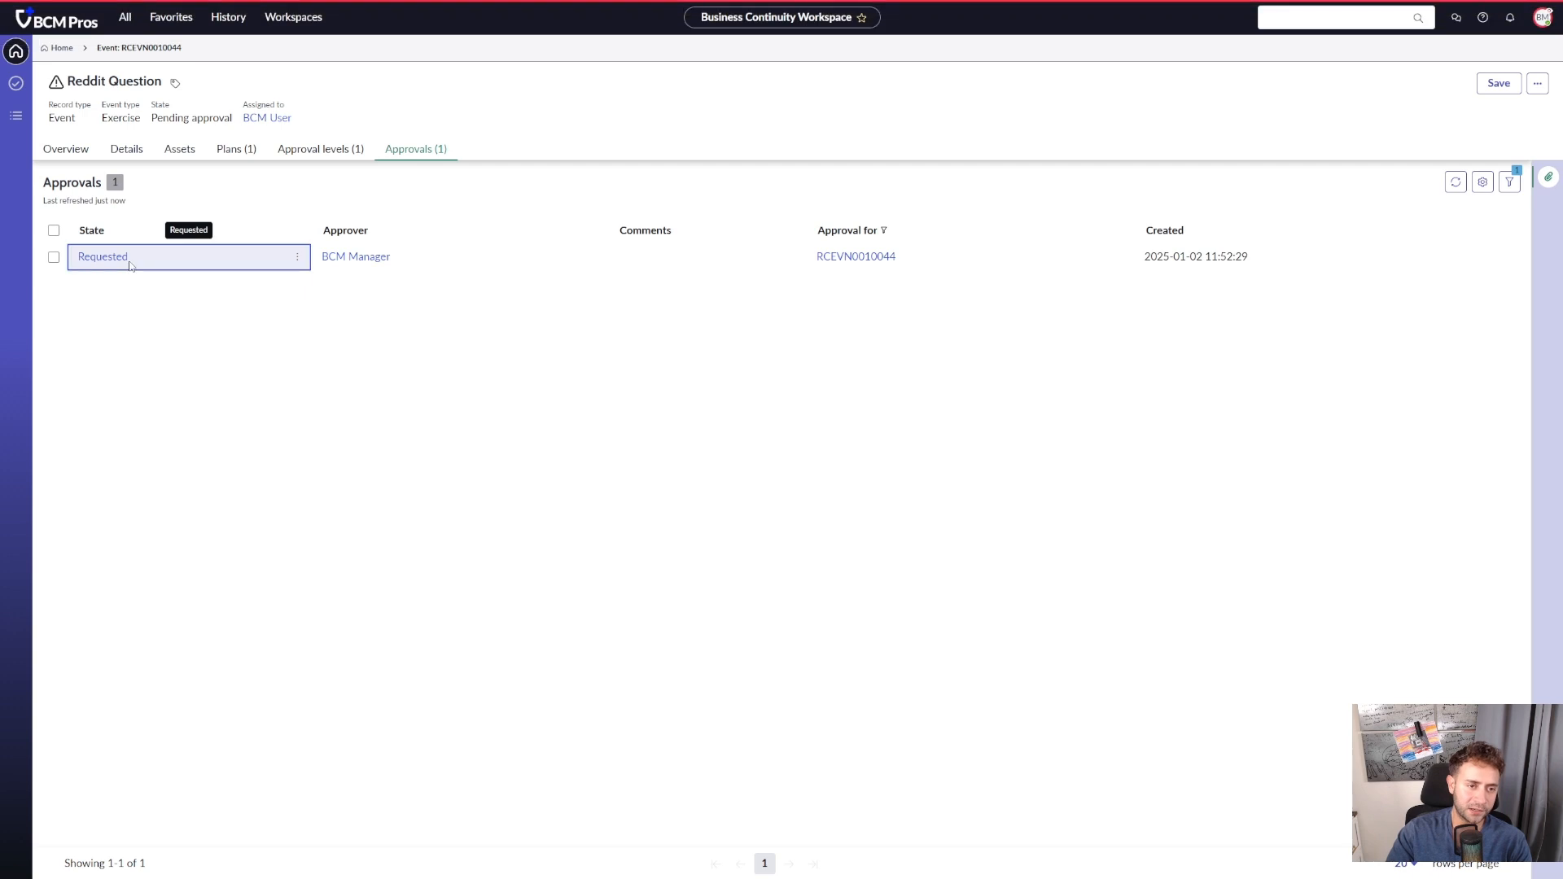
pyautogui.doubleClick(130, 264)
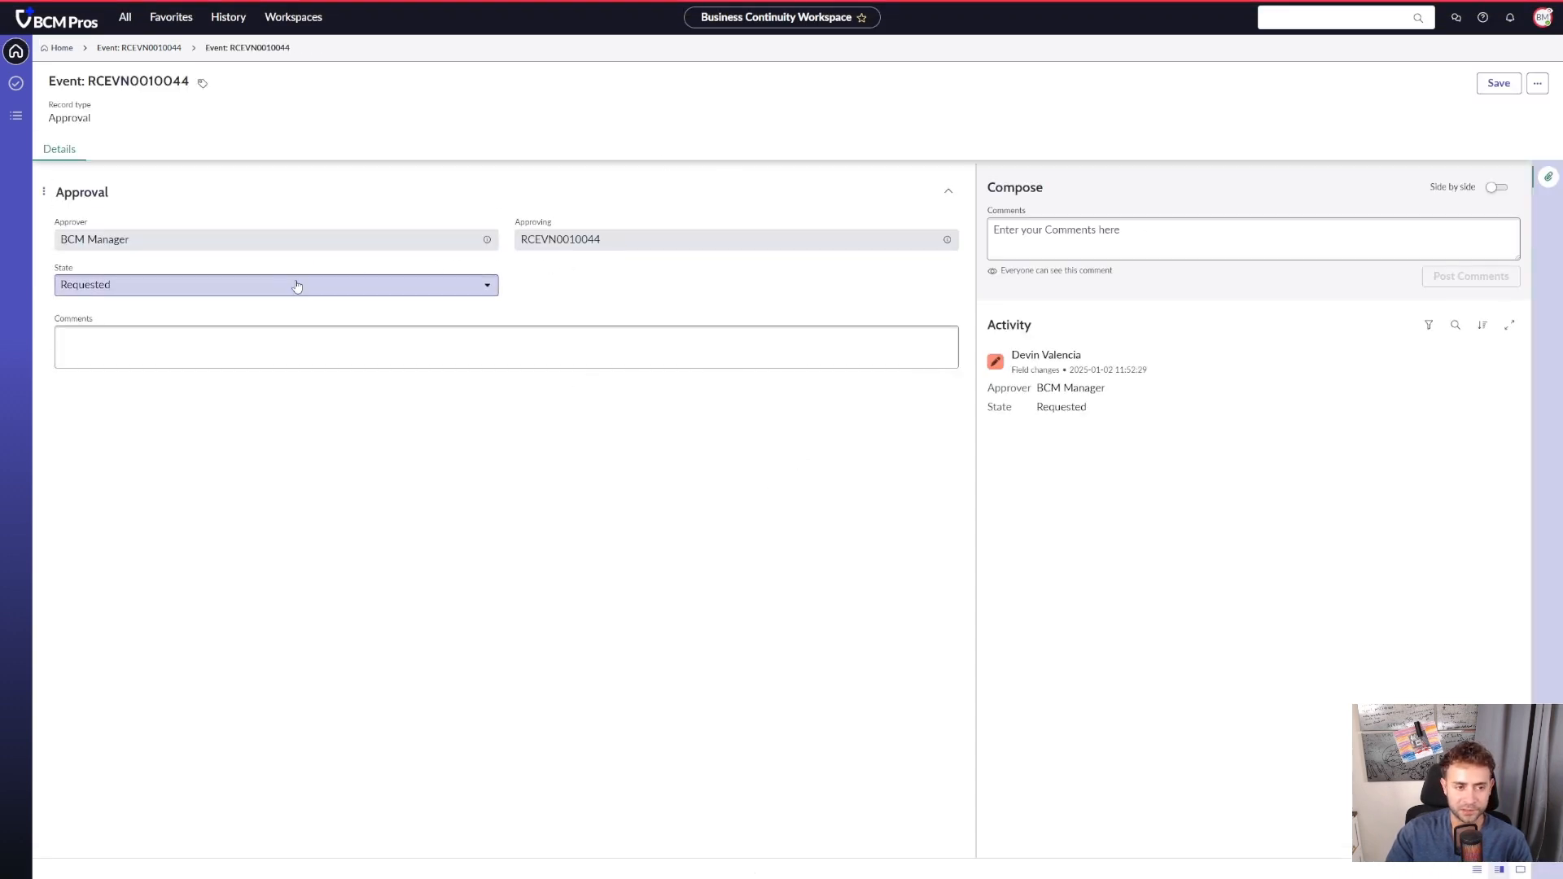
pyautogui.click(355, 329)
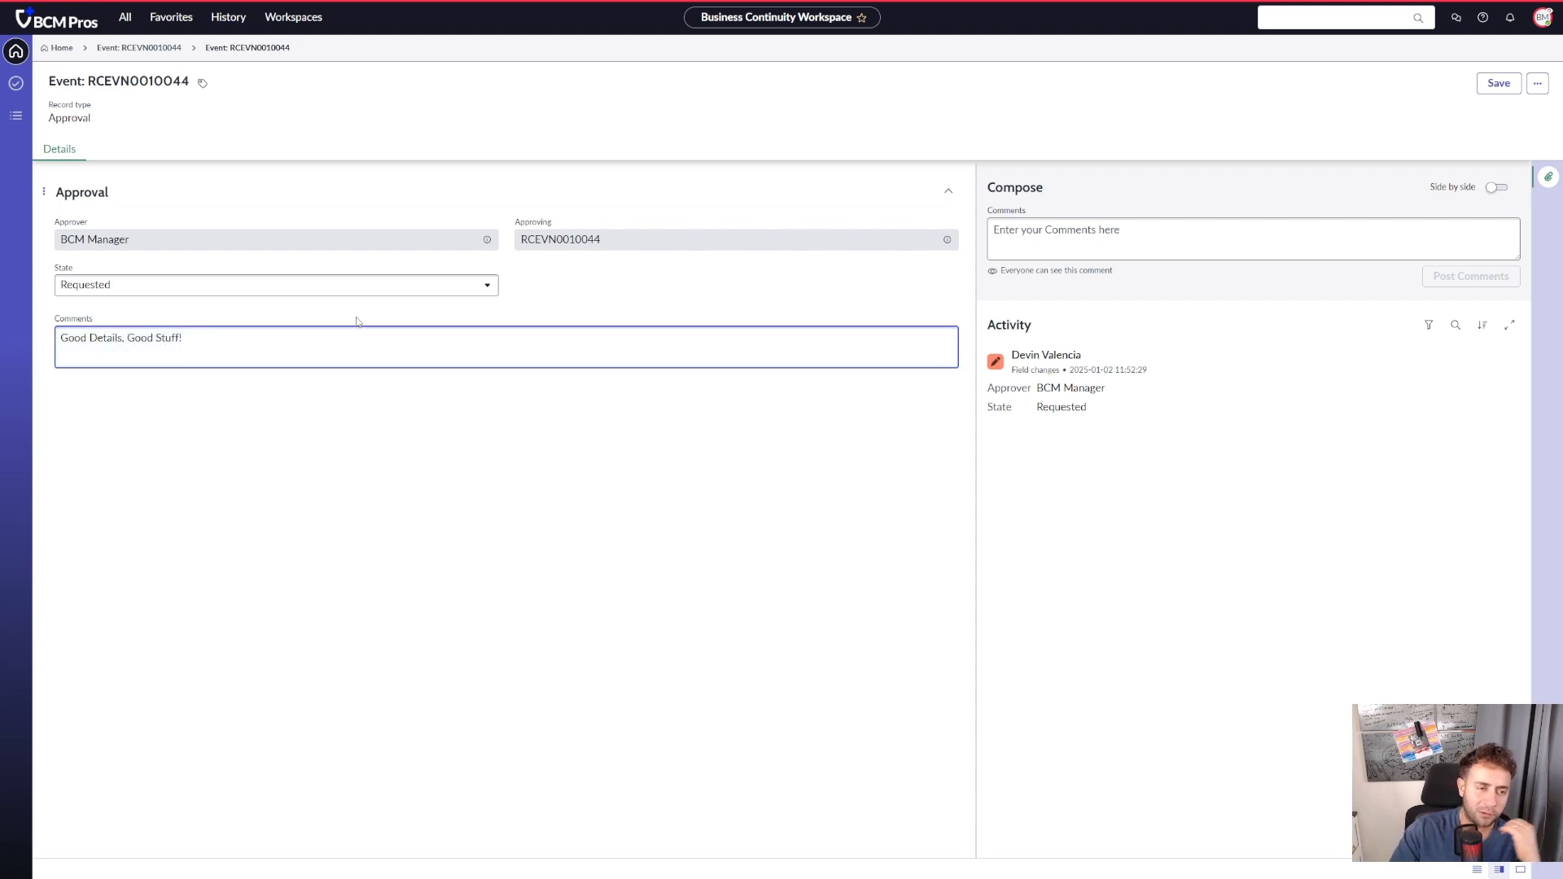
pyautogui.click(350, 285)
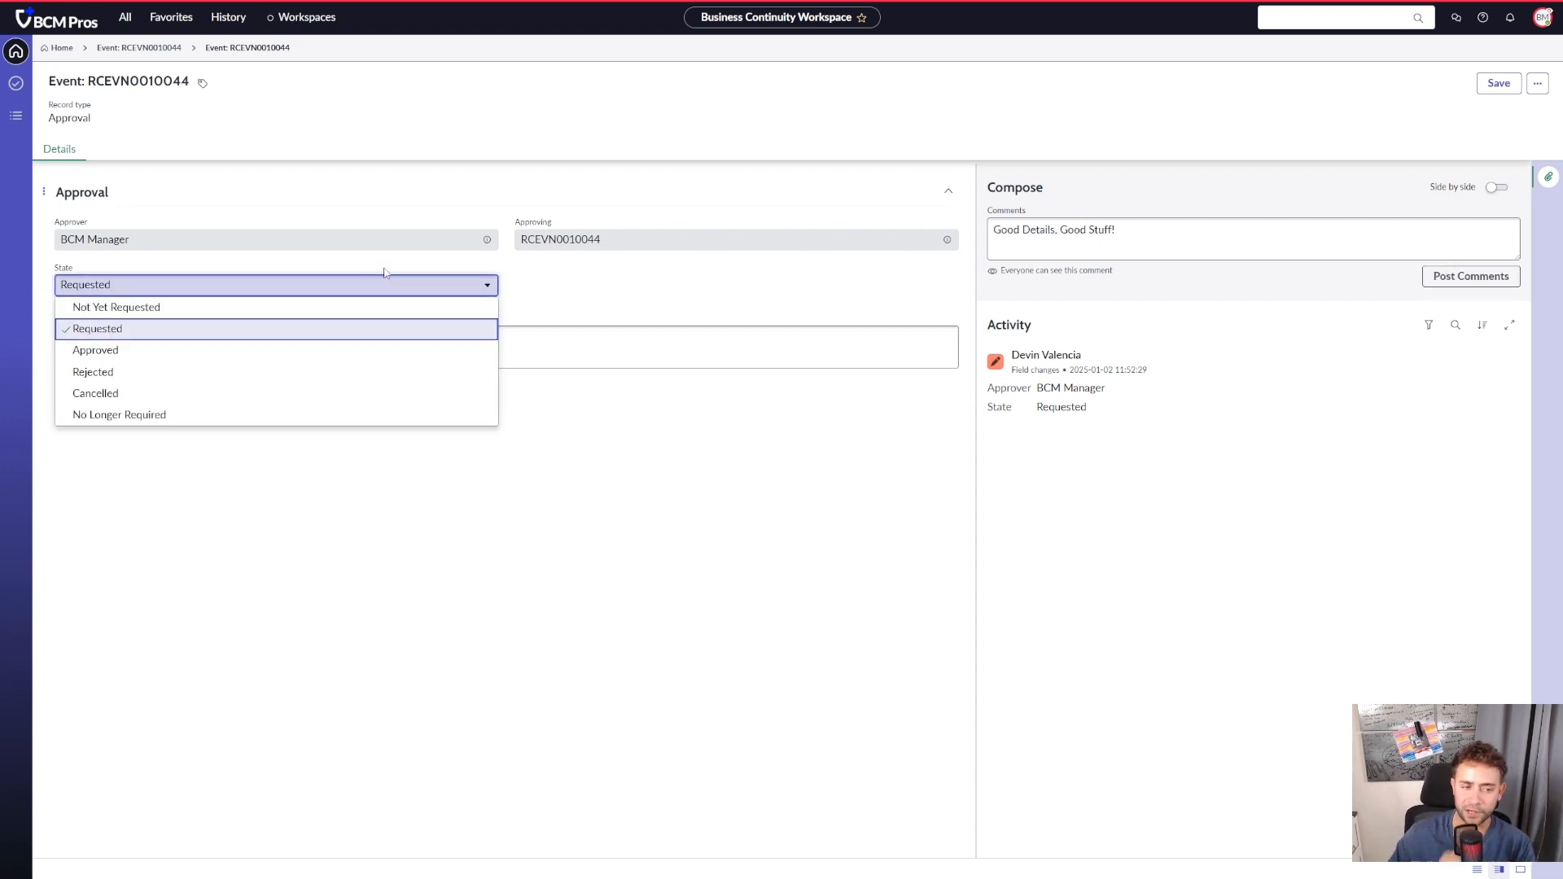
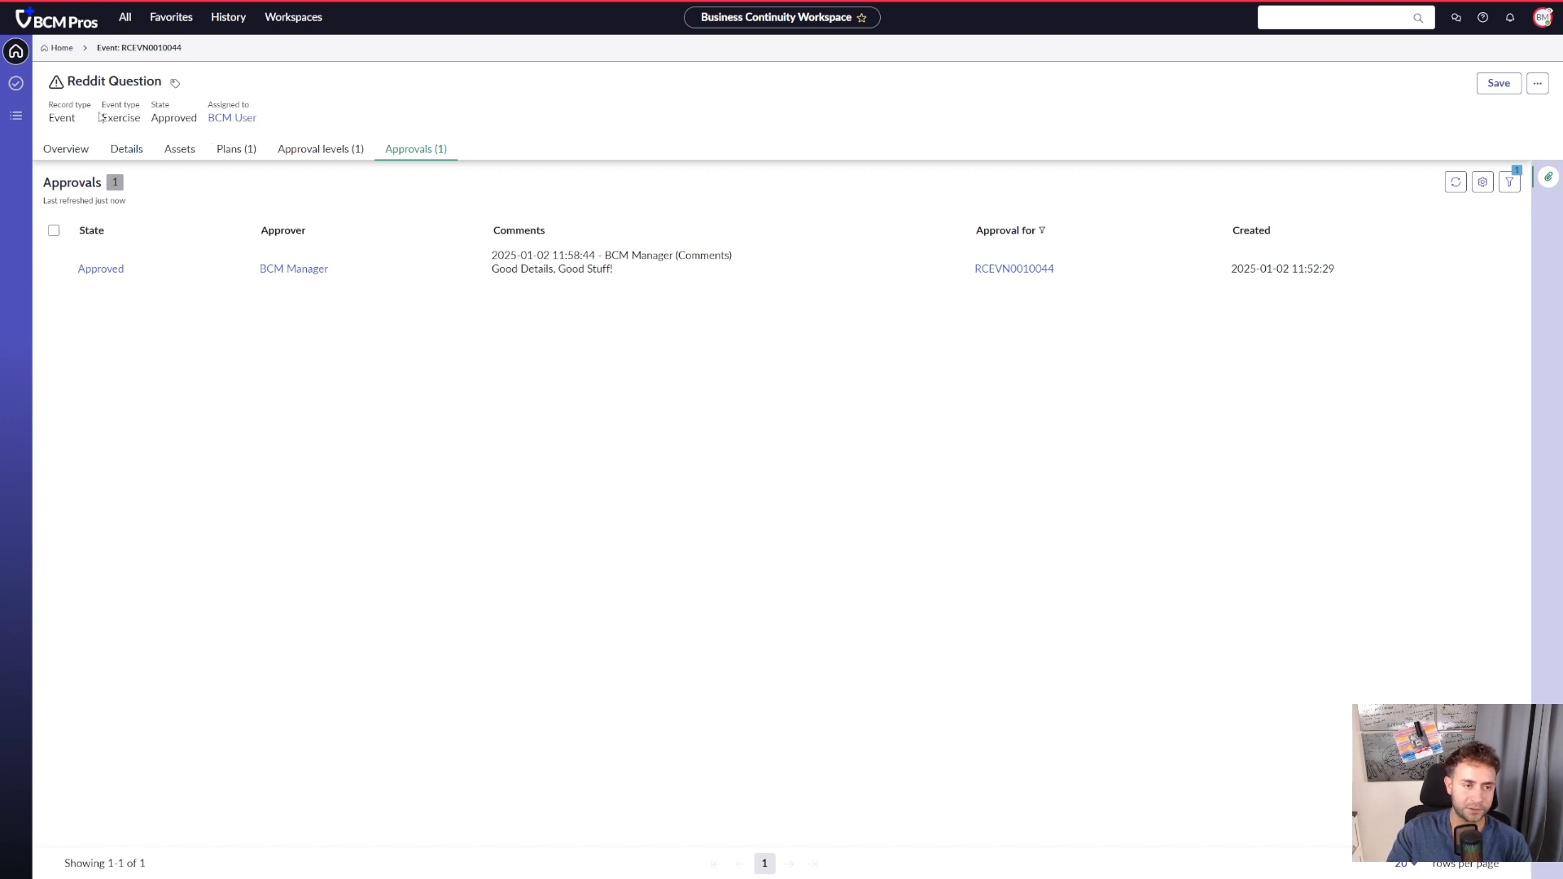
# - Examine the event type and state of the Reddit Question event and review its planning, scope and results details
pyautogui.moveTo(100, 118); pyautogui.dragTo(200, 119)
pyautogui.click(970, 152)
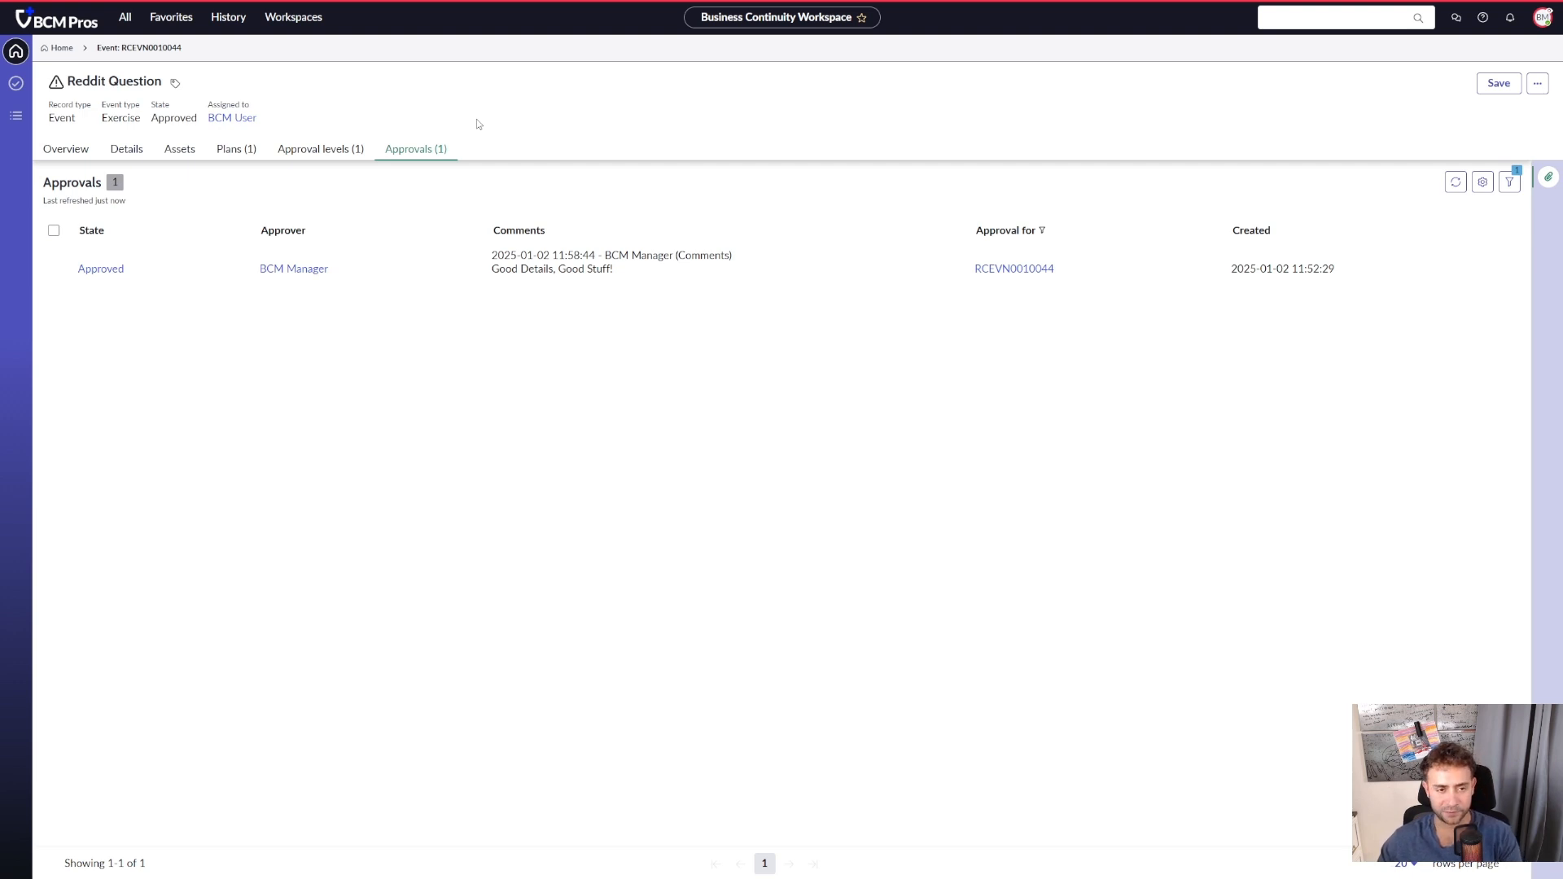
pyautogui.click(124, 154)
pyautogui.scroll(-5, 236, 615)
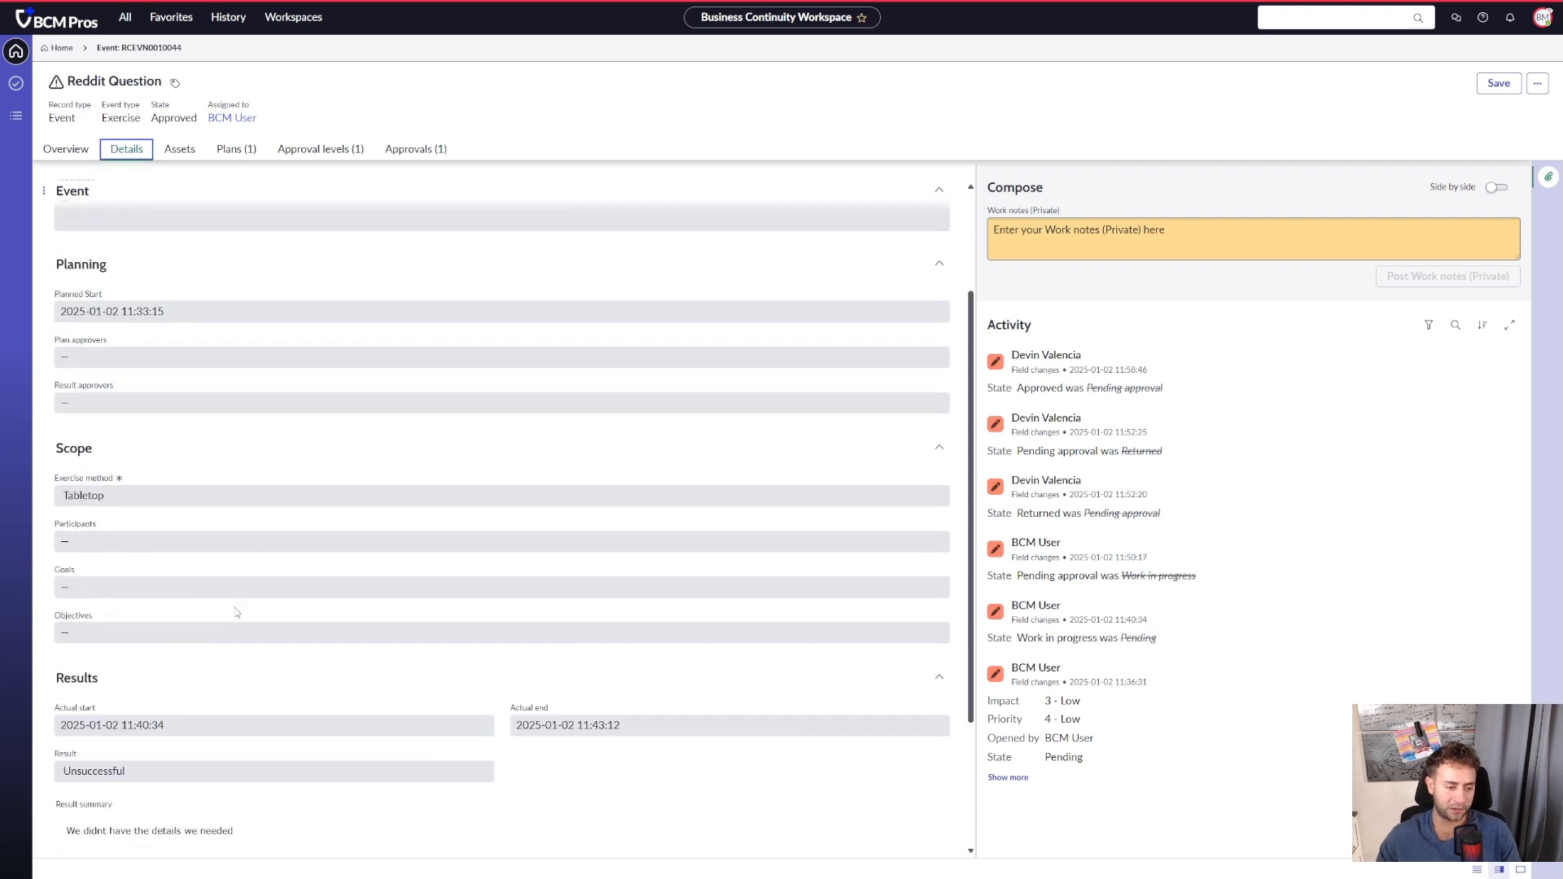
pyautogui.moveTo(547, 536); pyautogui.dragTo(316, 545)
pyautogui.click(506, 552)
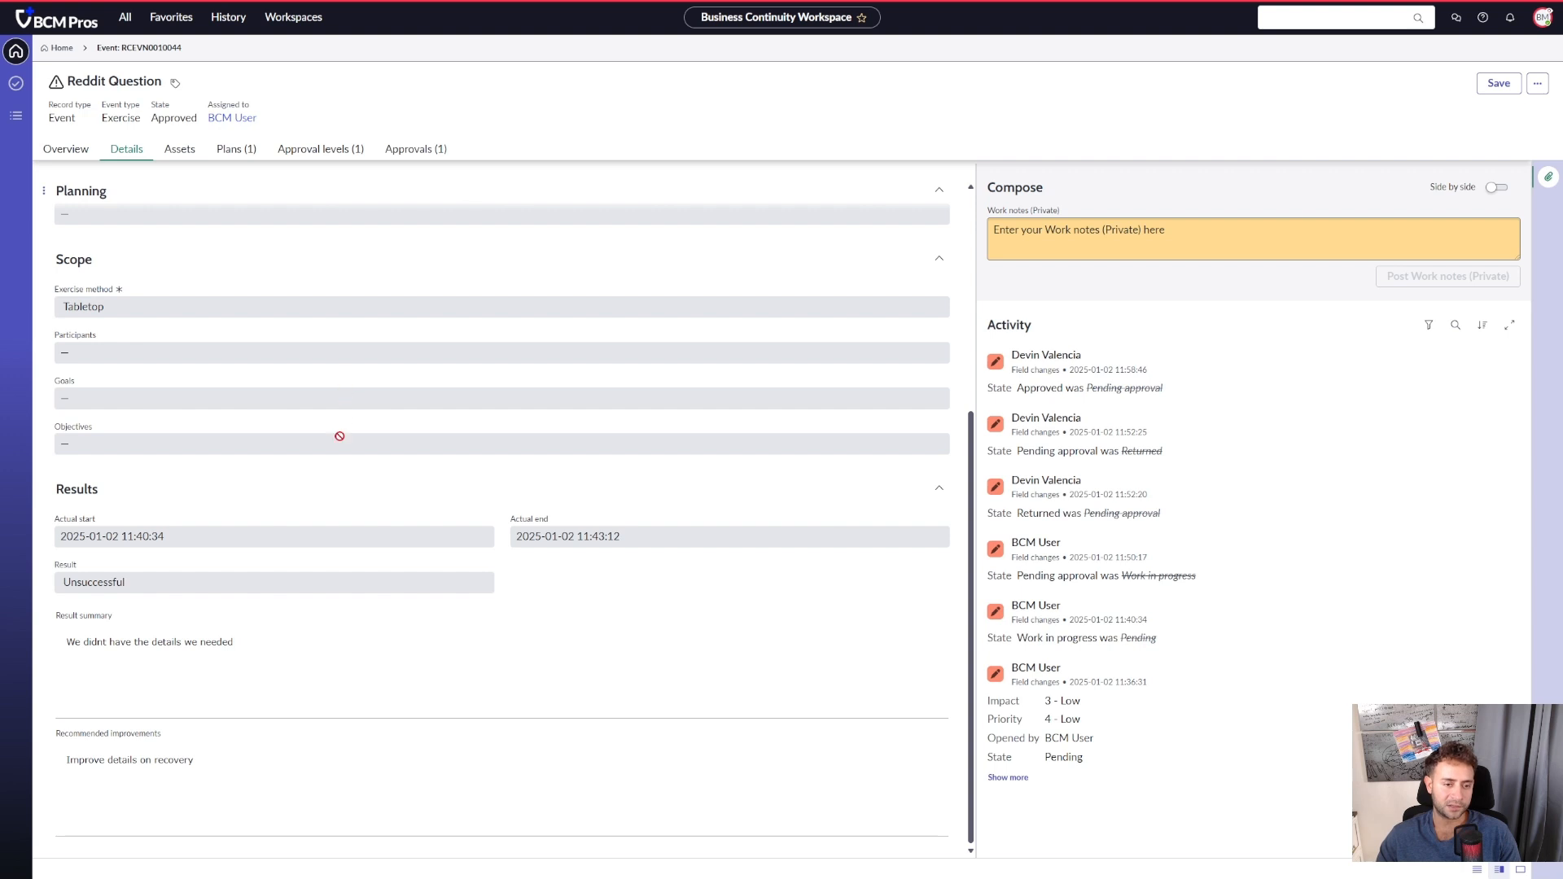
# - Examine the actual time taken and total effort on the event's activated Acrobat Application DRP plan, and return to the event
pyautogui.click(180, 149)
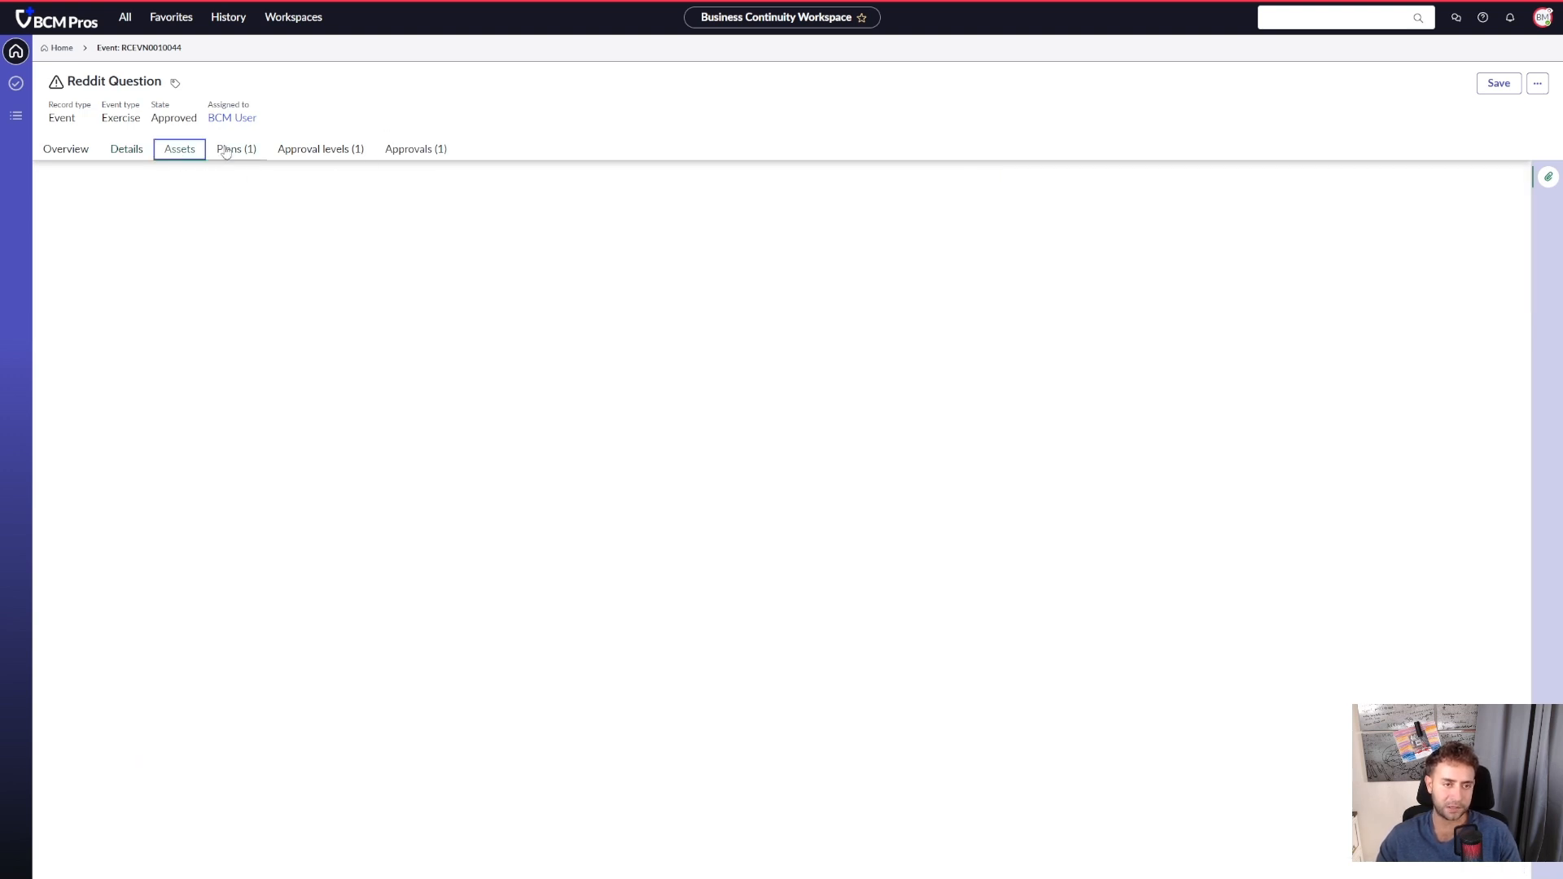
pyautogui.click(236, 149)
pyautogui.click(173, 257)
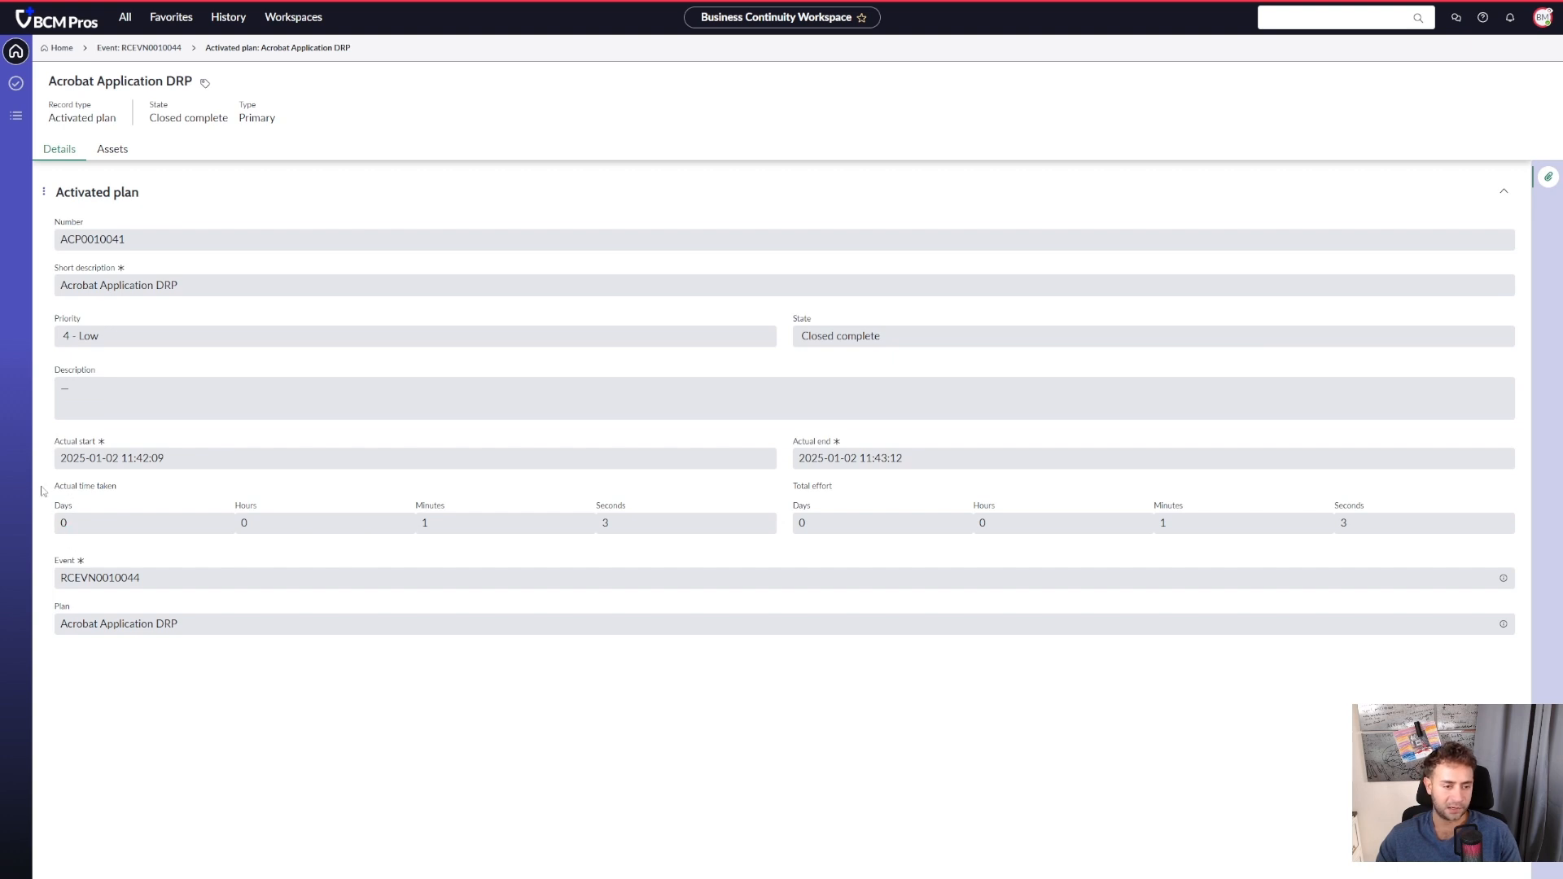
pyautogui.tripleClick(140, 480)
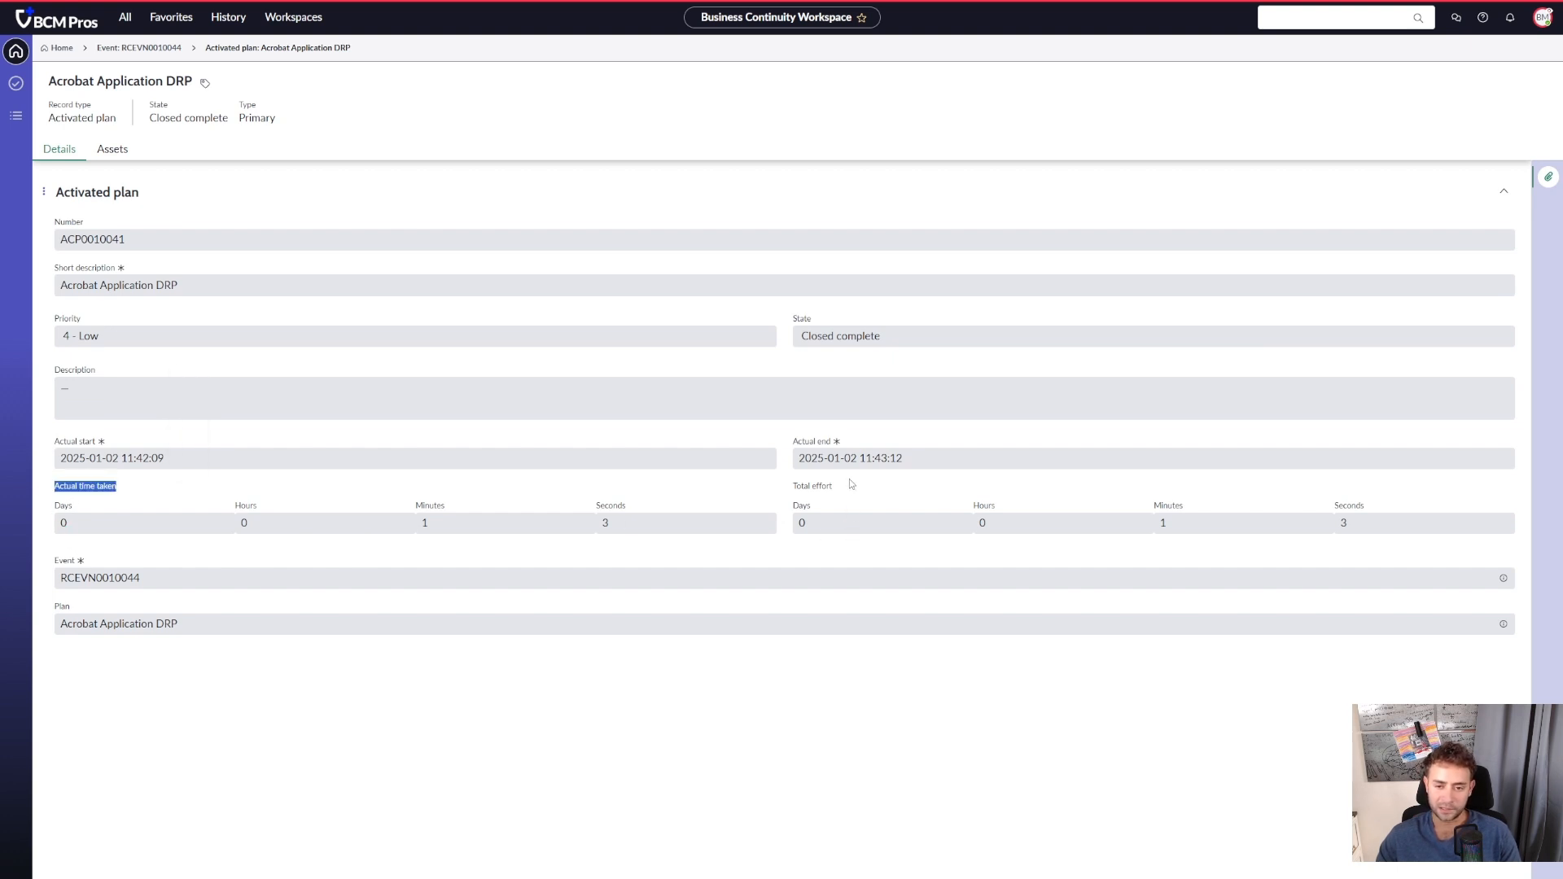
pyautogui.moveTo(863, 486); pyautogui.dragTo(811, 491)
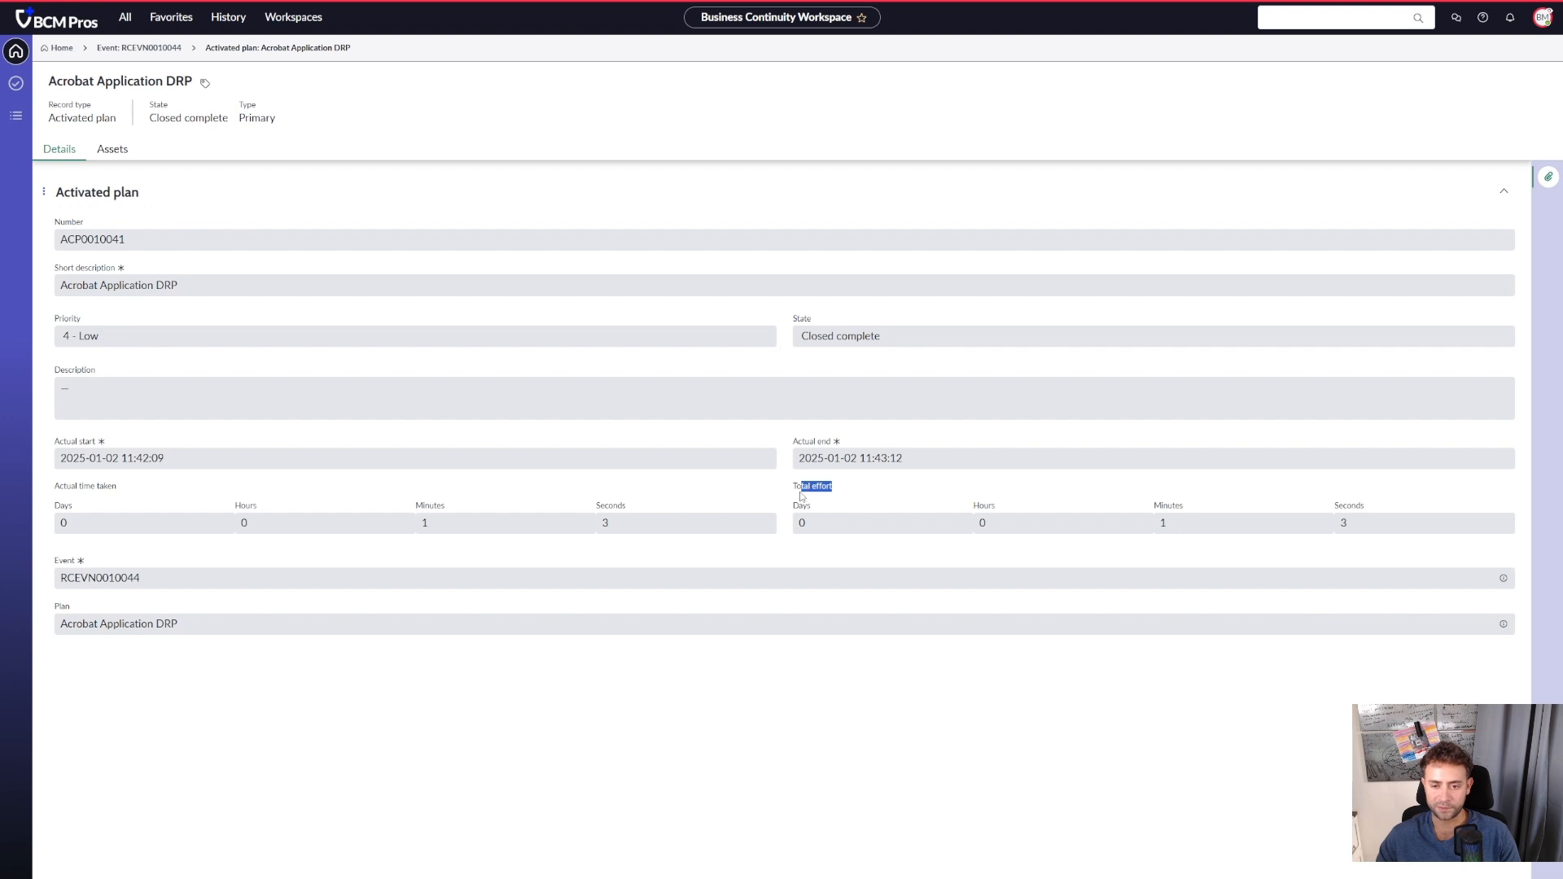
pyautogui.moveTo(121, 488); pyautogui.dragTo(54, 488)
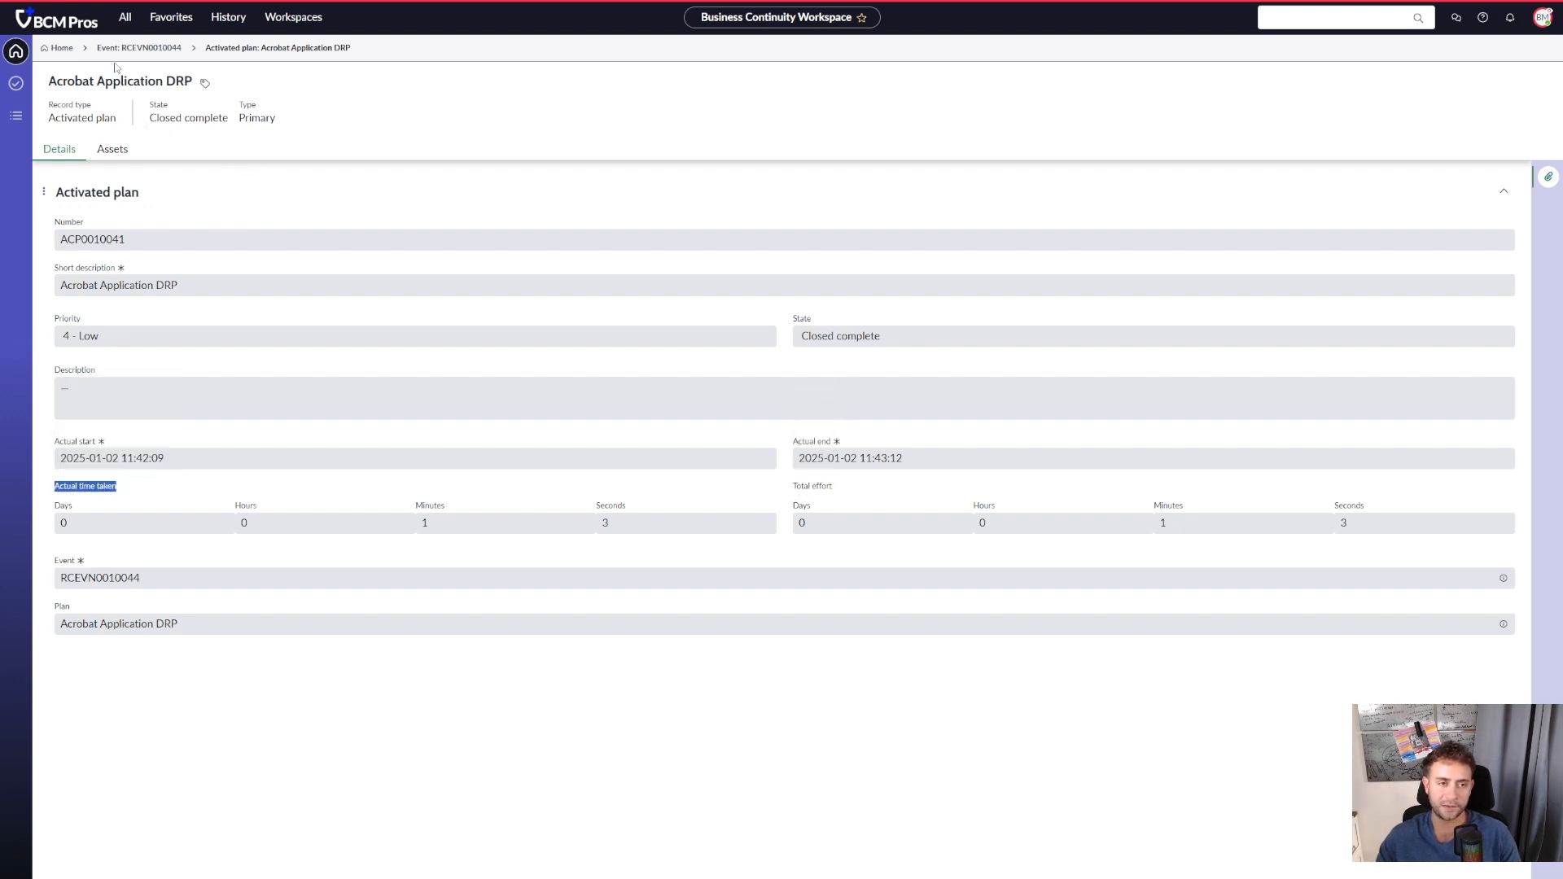
pyautogui.click(138, 48)
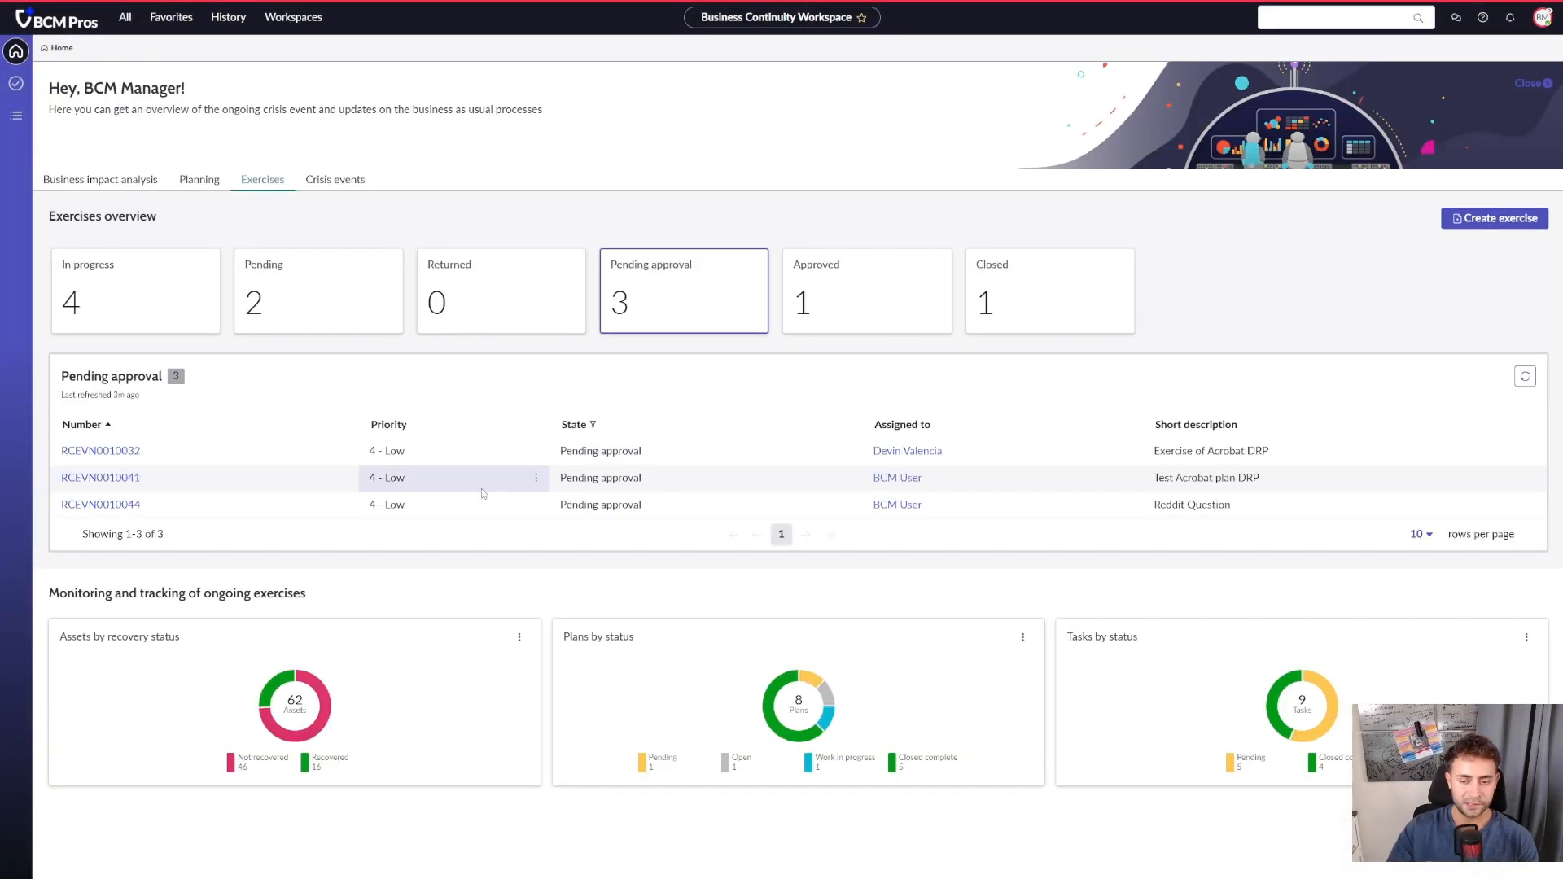
# - Reopen the Reddit Question event from the pending approval exercises and view its activated Acrobat Application DRP plan
pyautogui.click(100, 505)
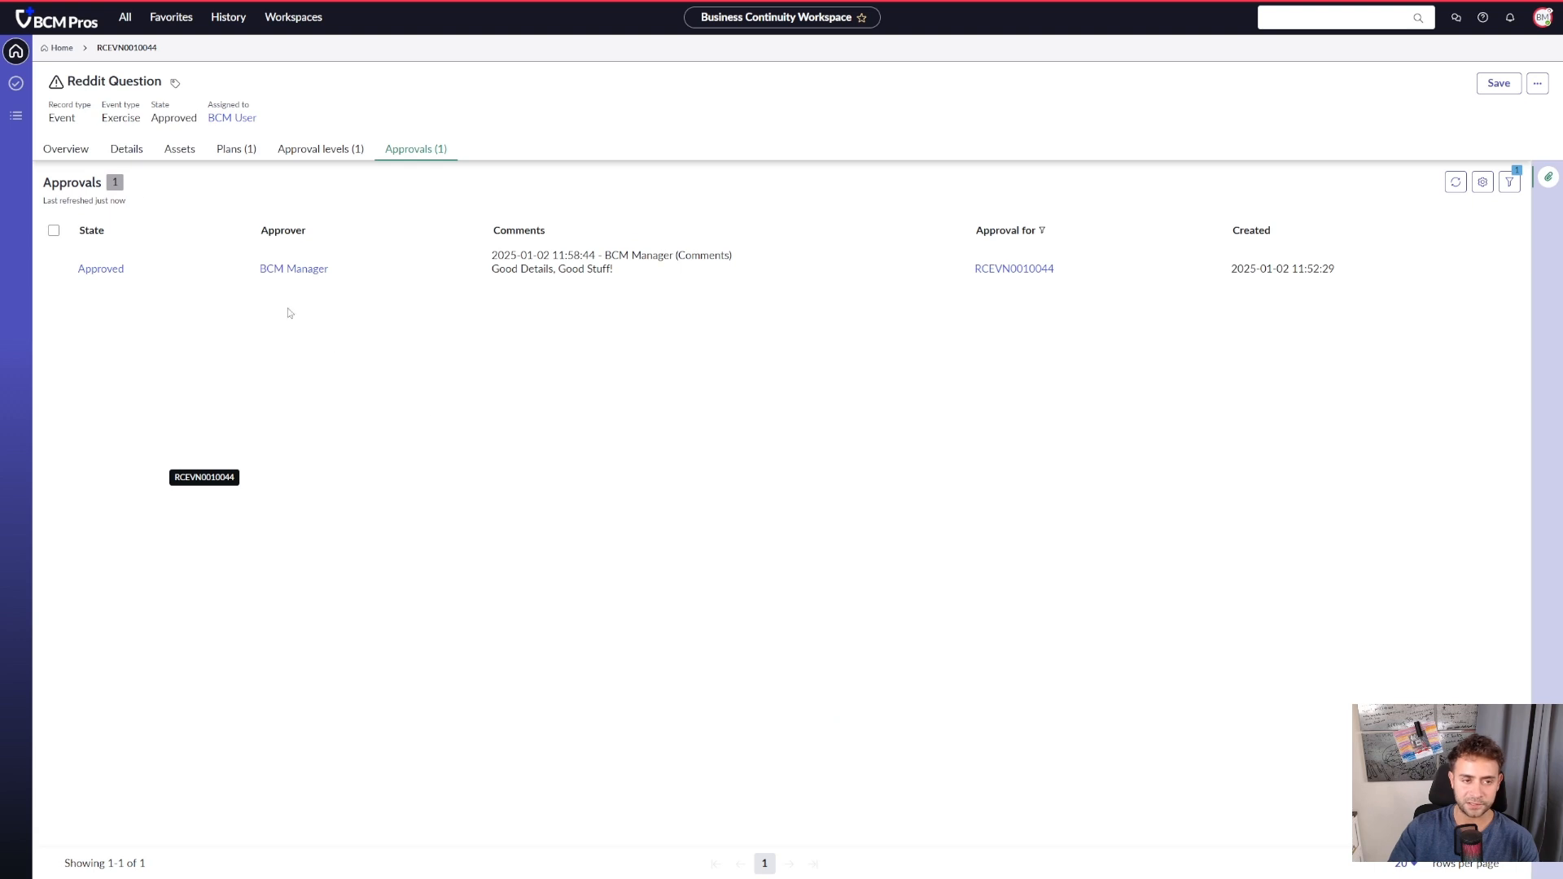
pyautogui.click(220, 147)
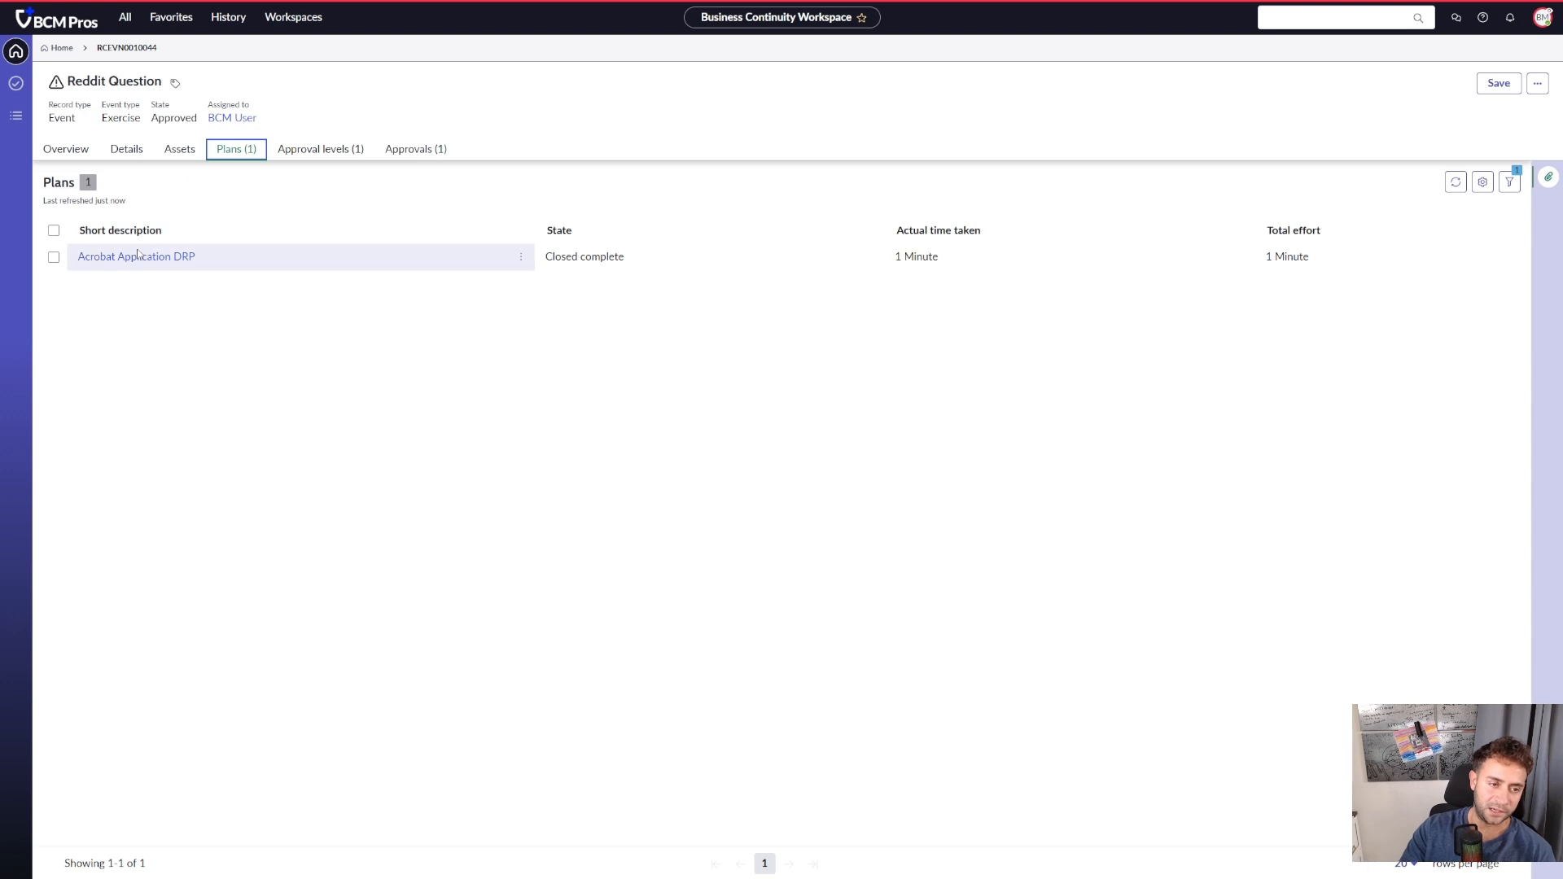
pyautogui.click(142, 258)
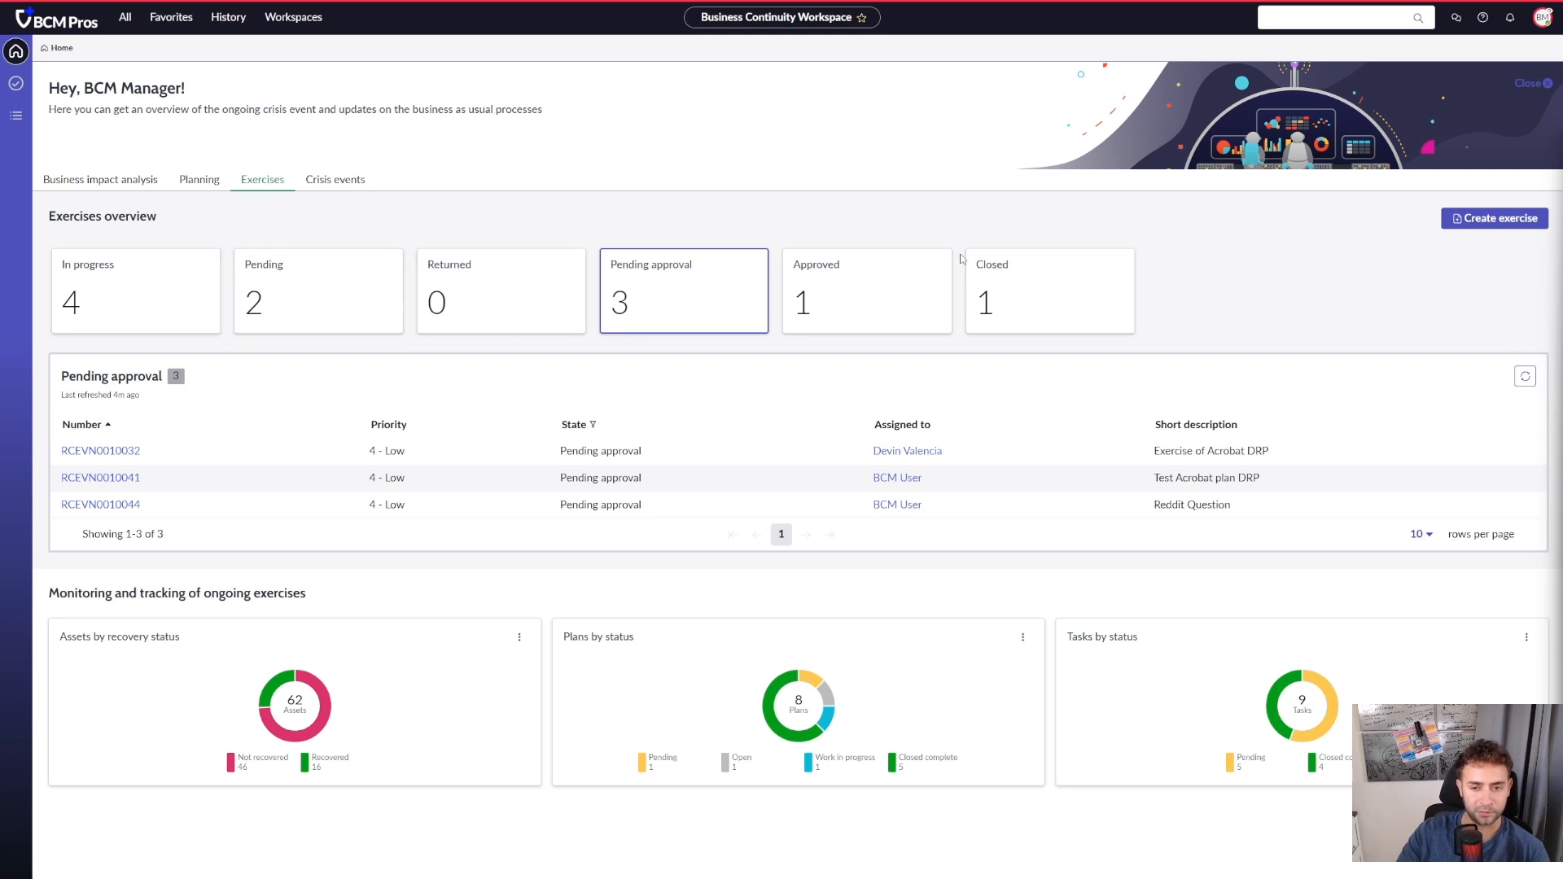
# - Check the approved and in-progress exercises, and examine the activated plans and recovery tasks of the Acrobat Application DRP plan
pyautogui.click(903, 272)
pyautogui.click(175, 269)
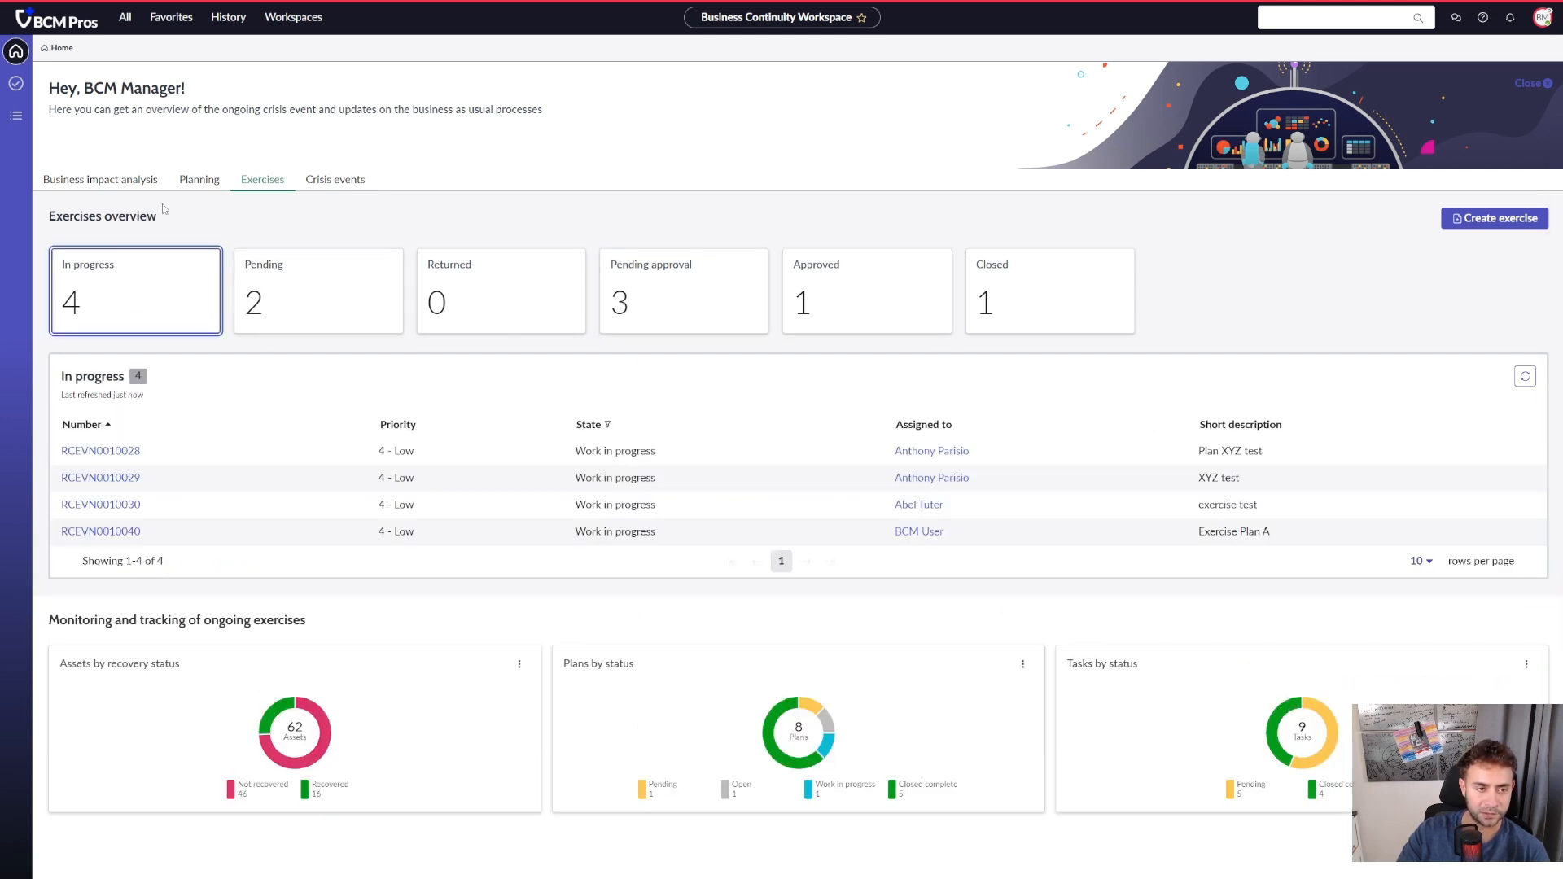
pyautogui.click(211, 182)
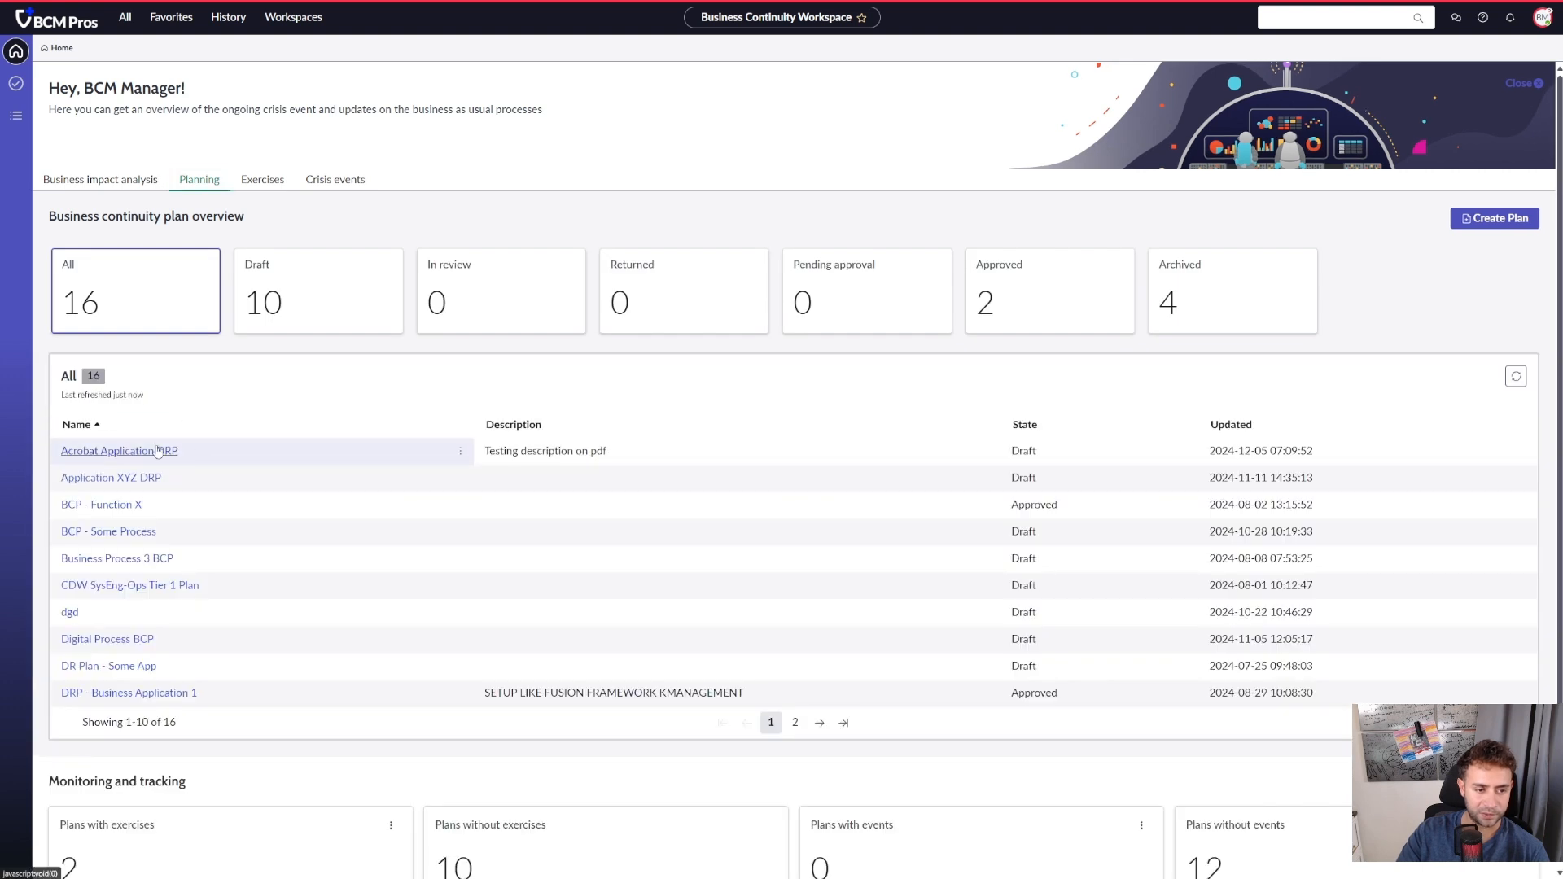
pyautogui.click(159, 451)
pyautogui.click(784, 149)
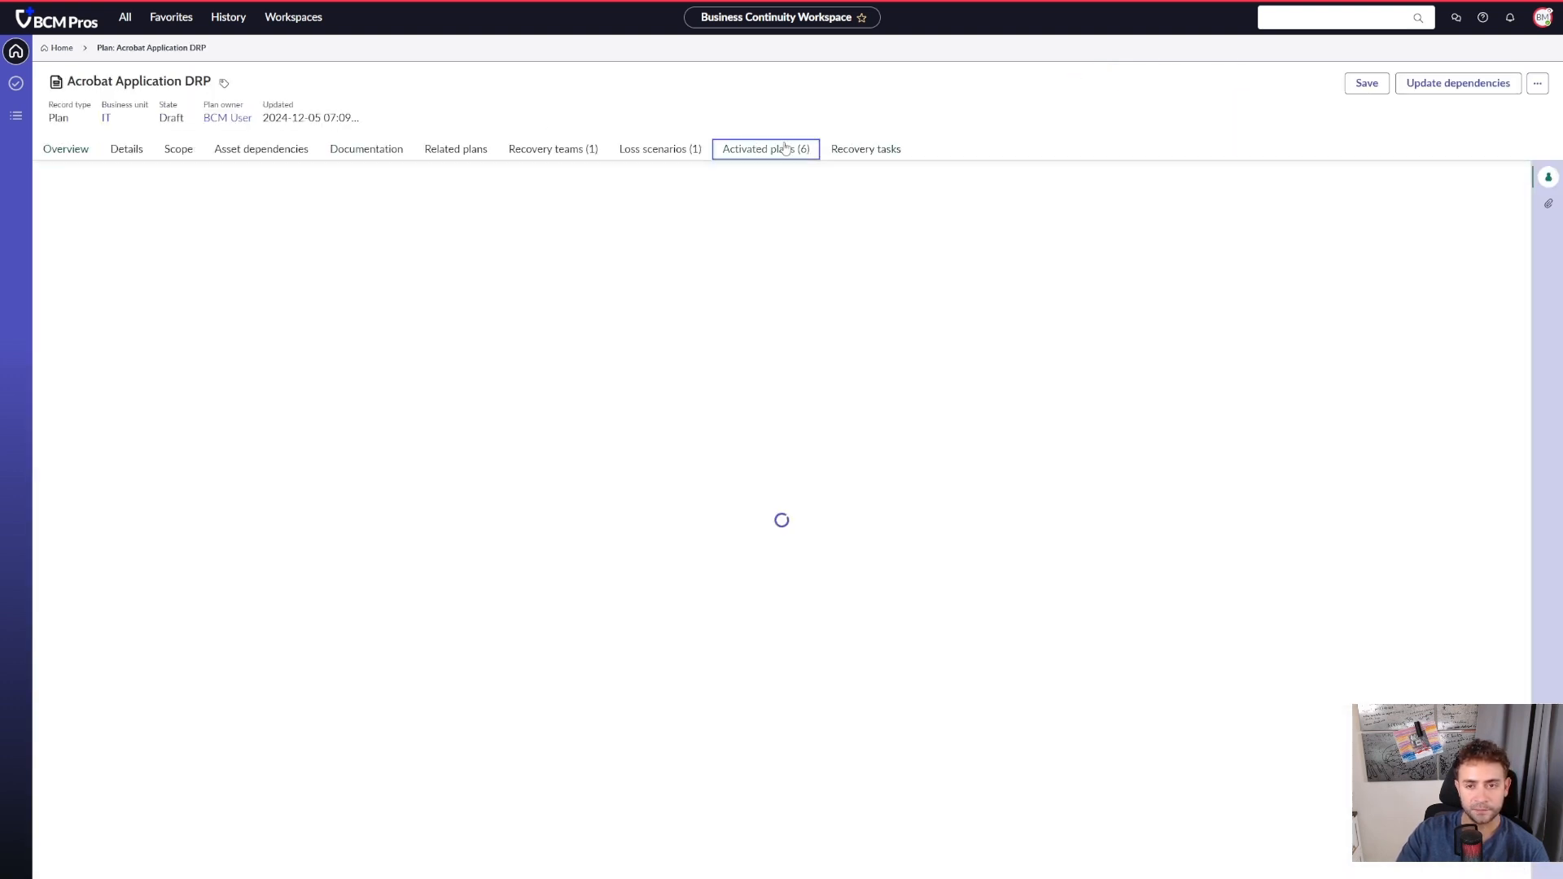
pyautogui.click(886, 149)
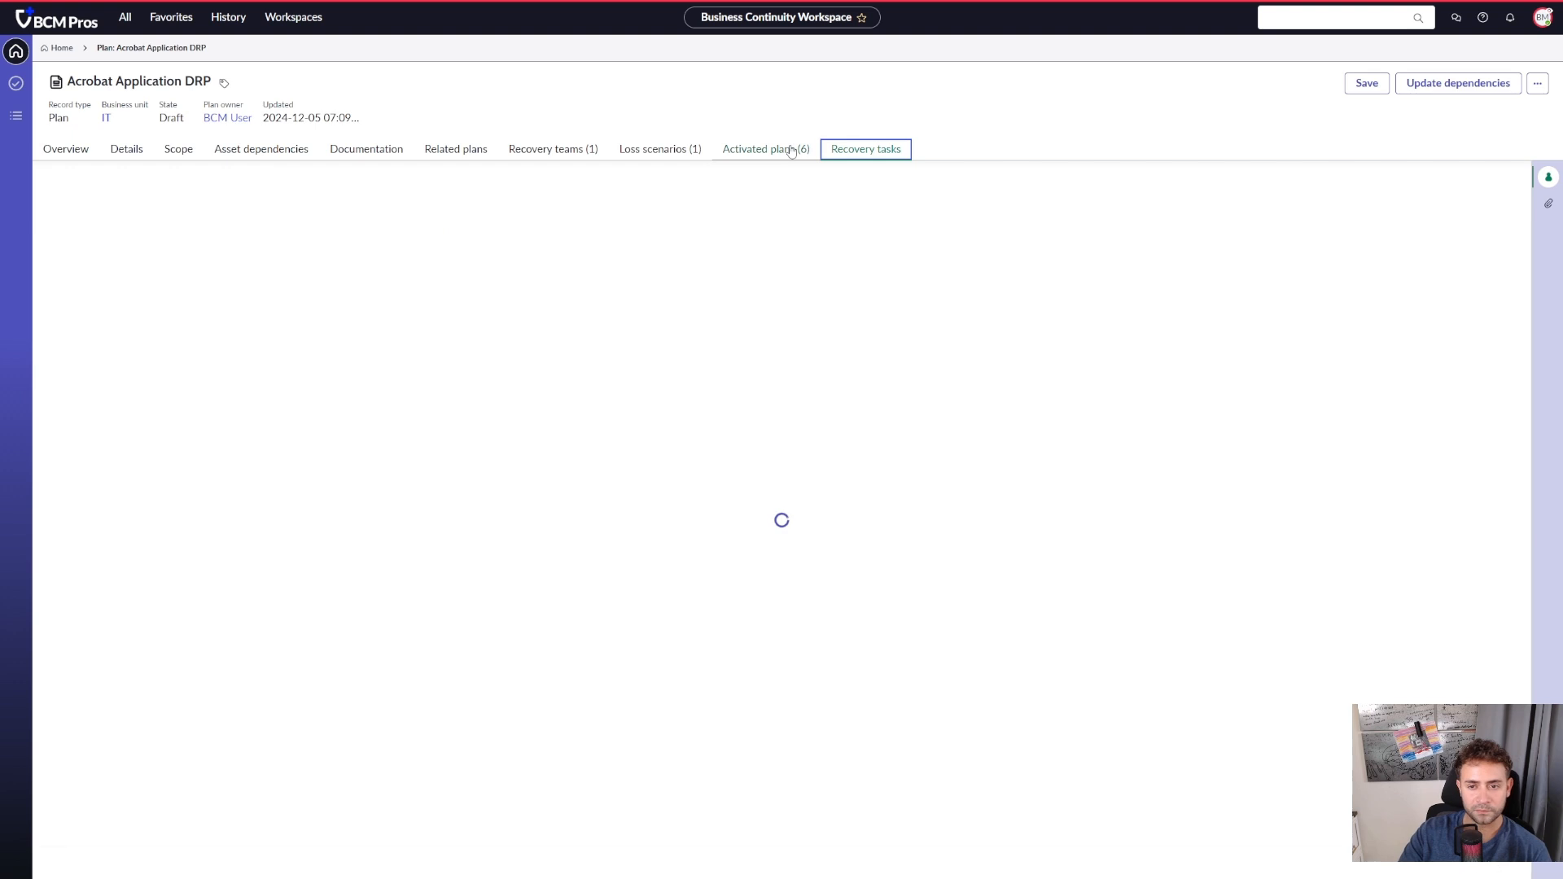
pyautogui.click(49, 231)
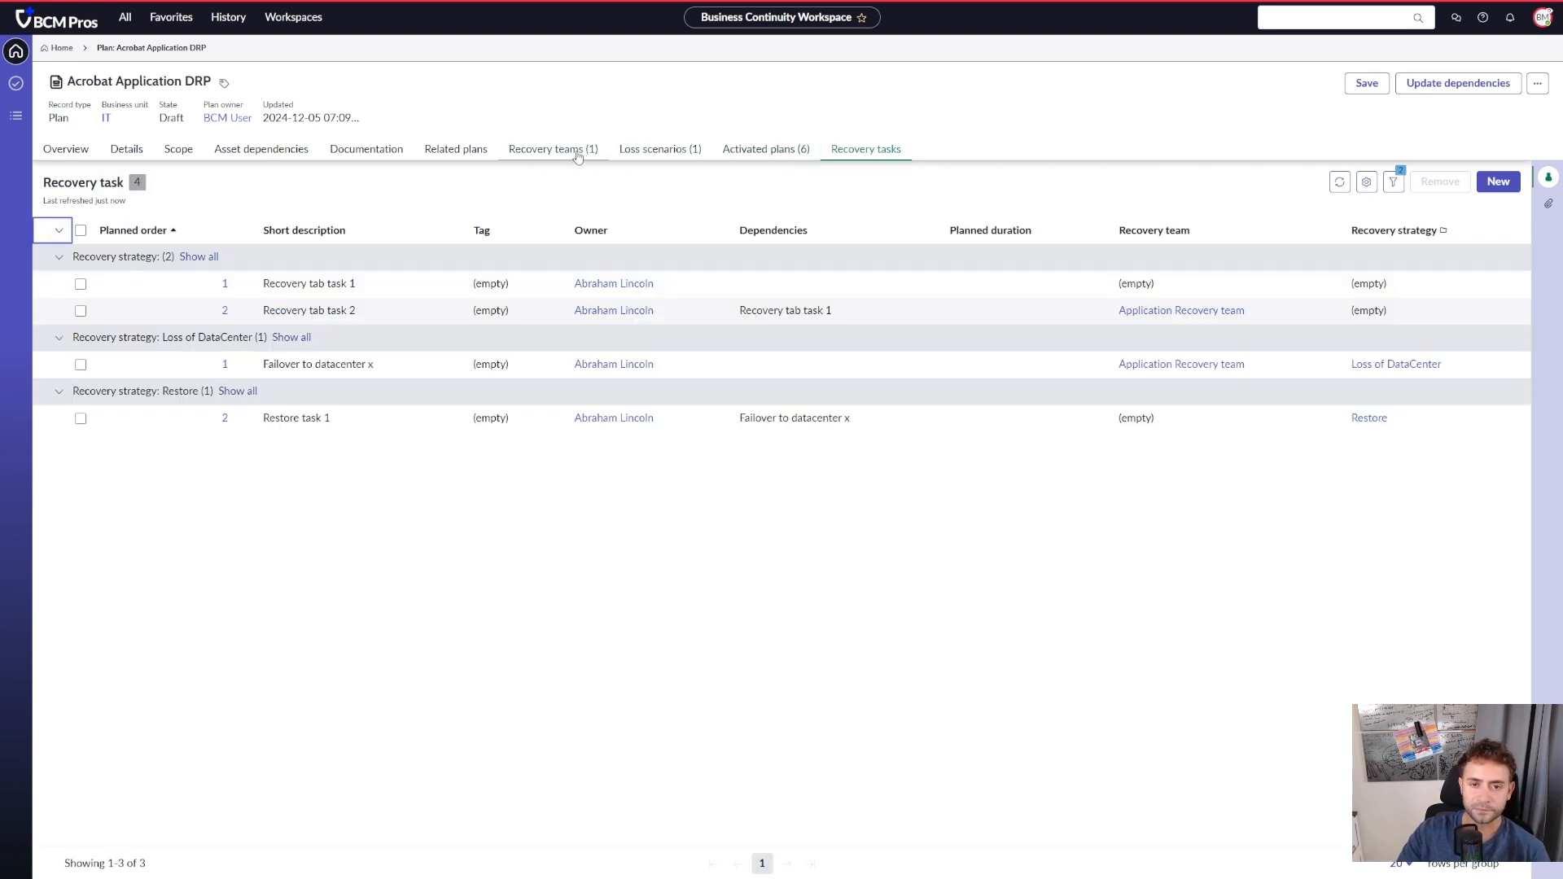
# - Compare the plan's loss scenarios with its recovery tasks, and examine the related asset dependencies of the Loss of Application scenario
pyautogui.click(684, 150)
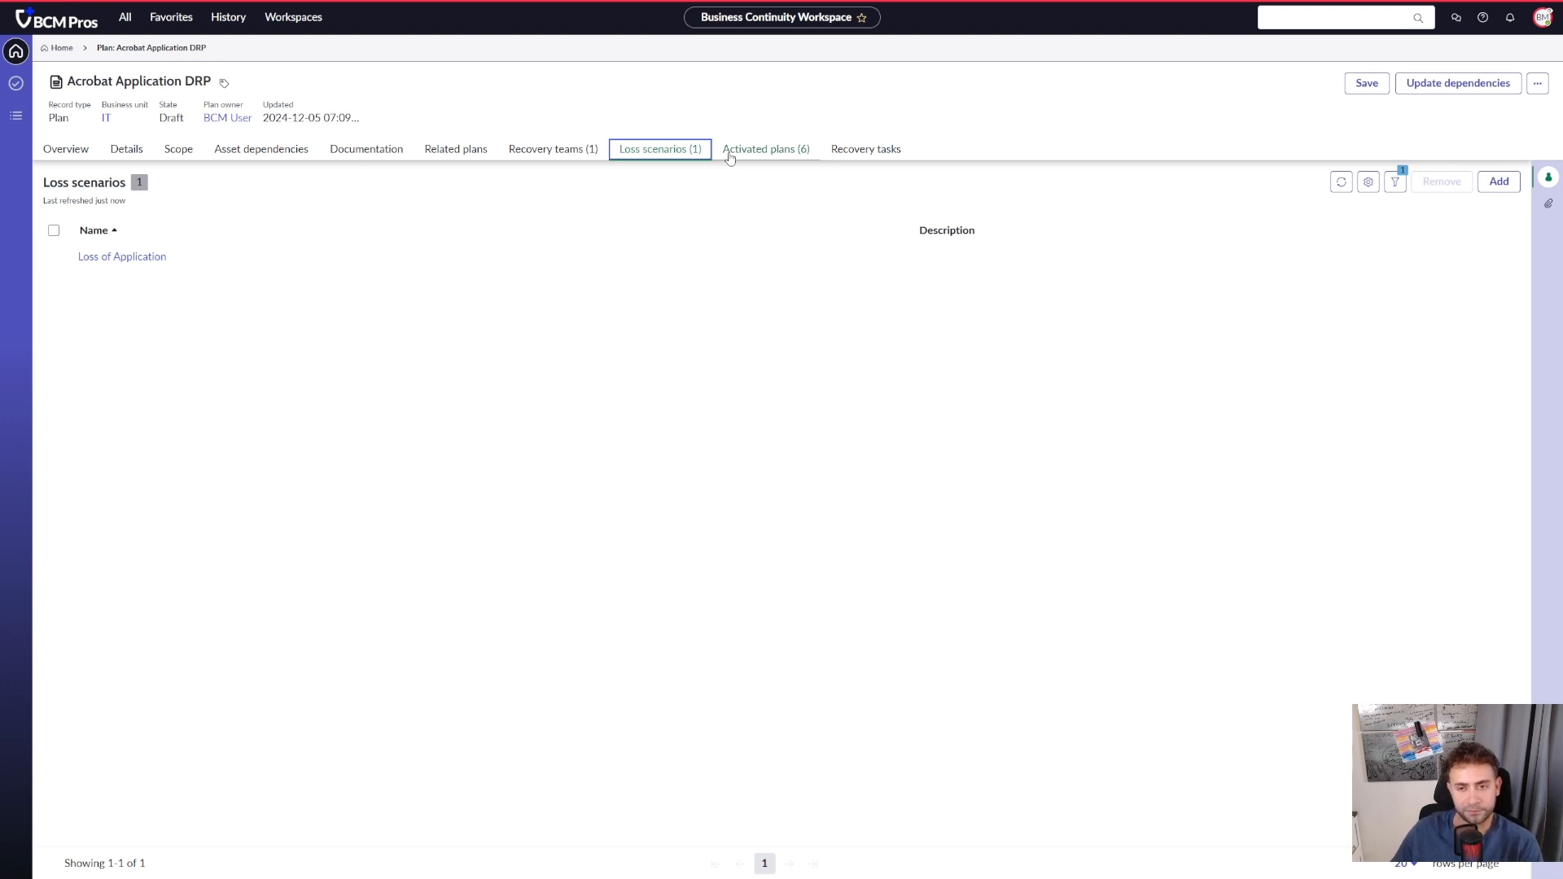
pyautogui.click(862, 151)
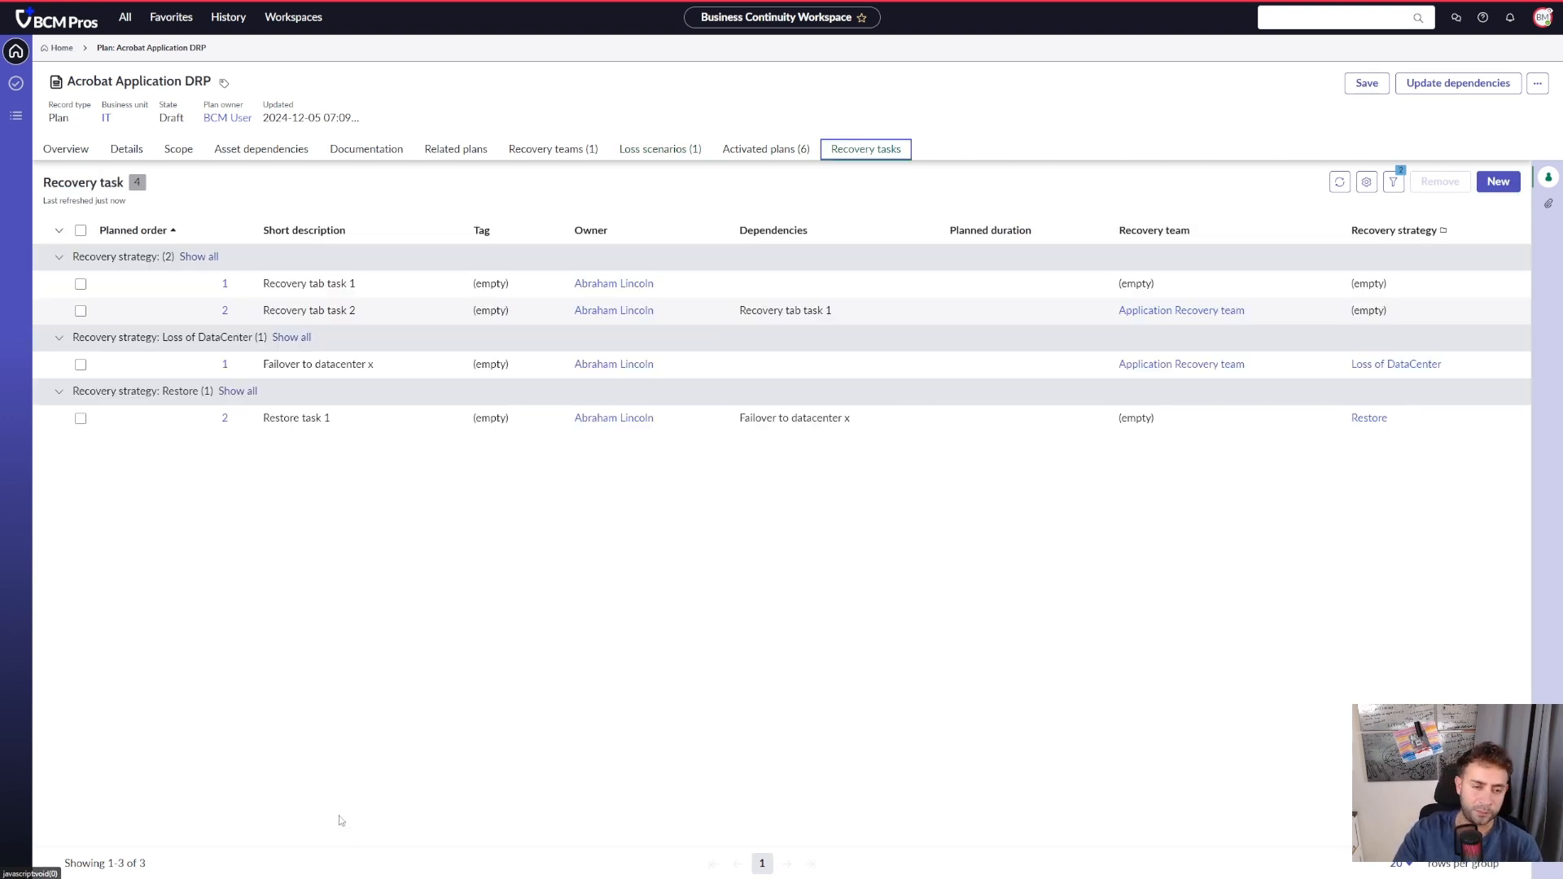
pyautogui.click(677, 154)
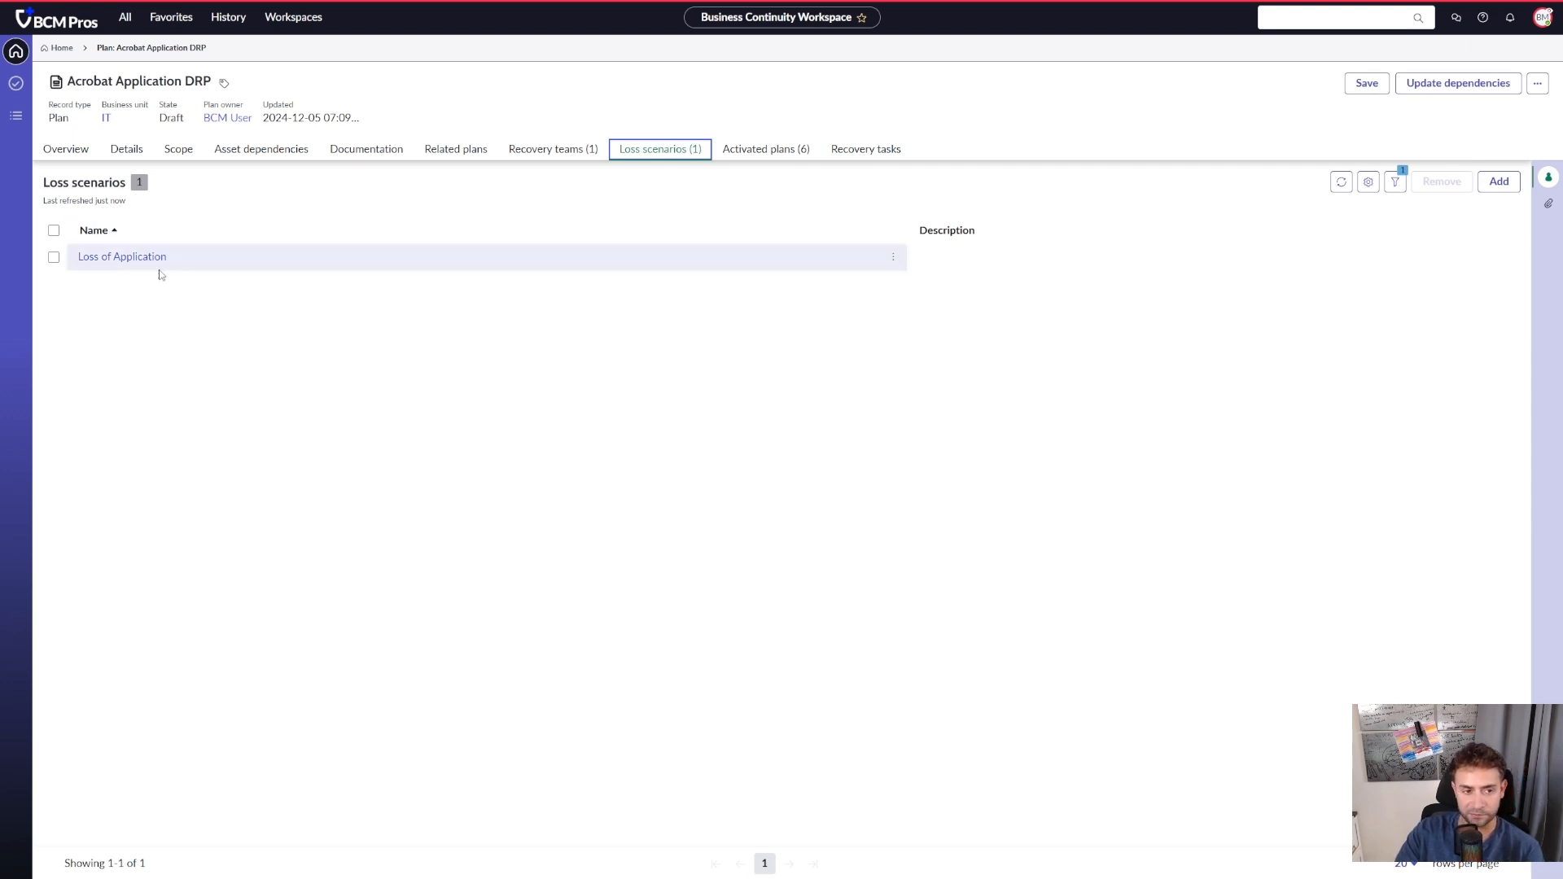
pyautogui.click(129, 257)
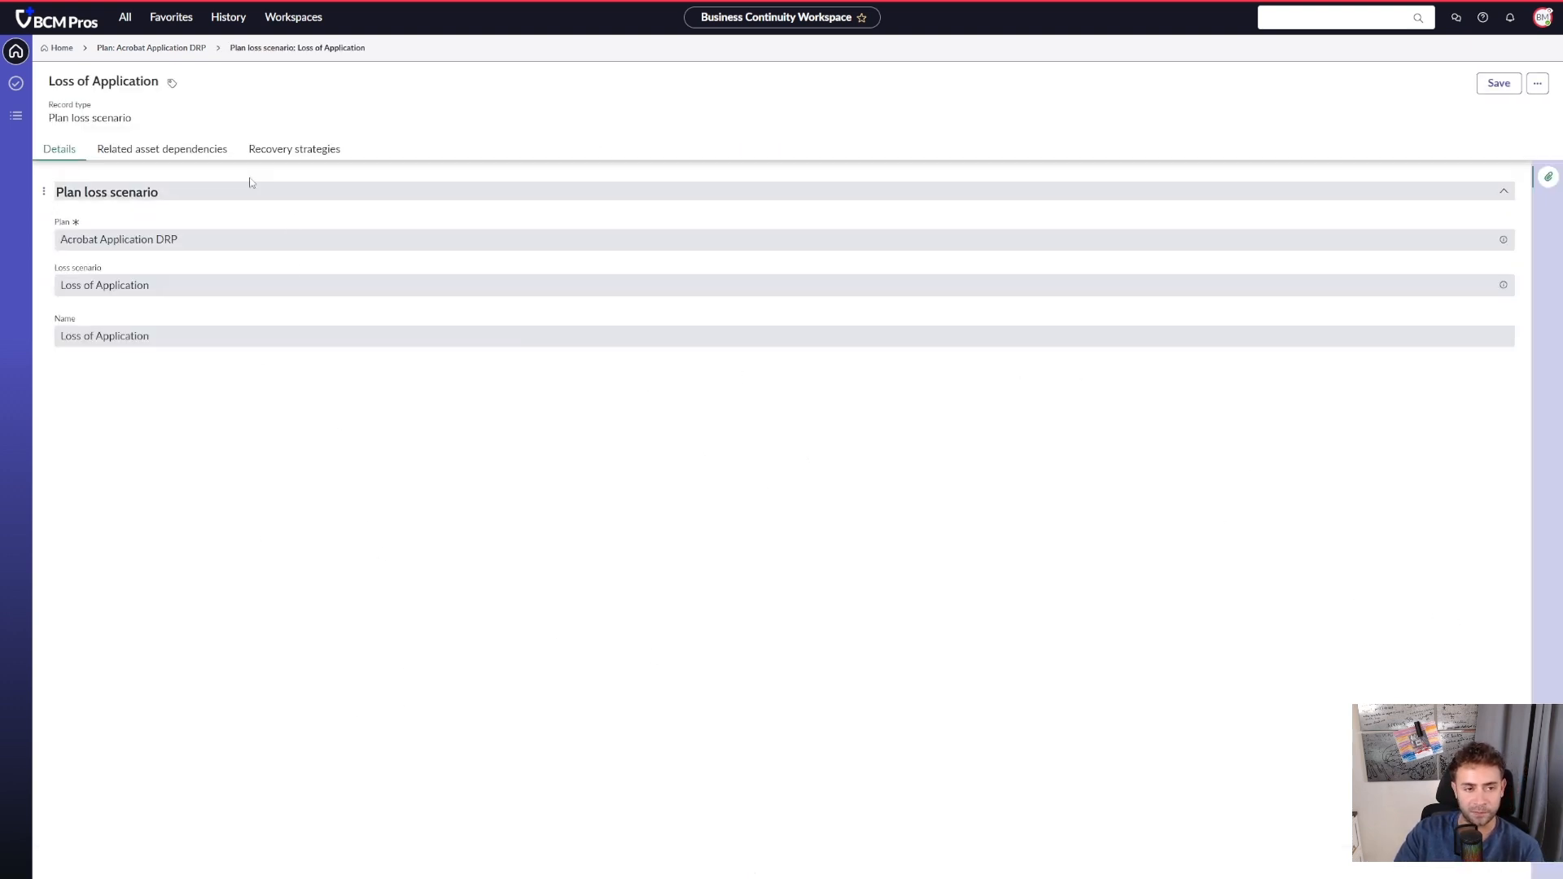
pyautogui.click(172, 151)
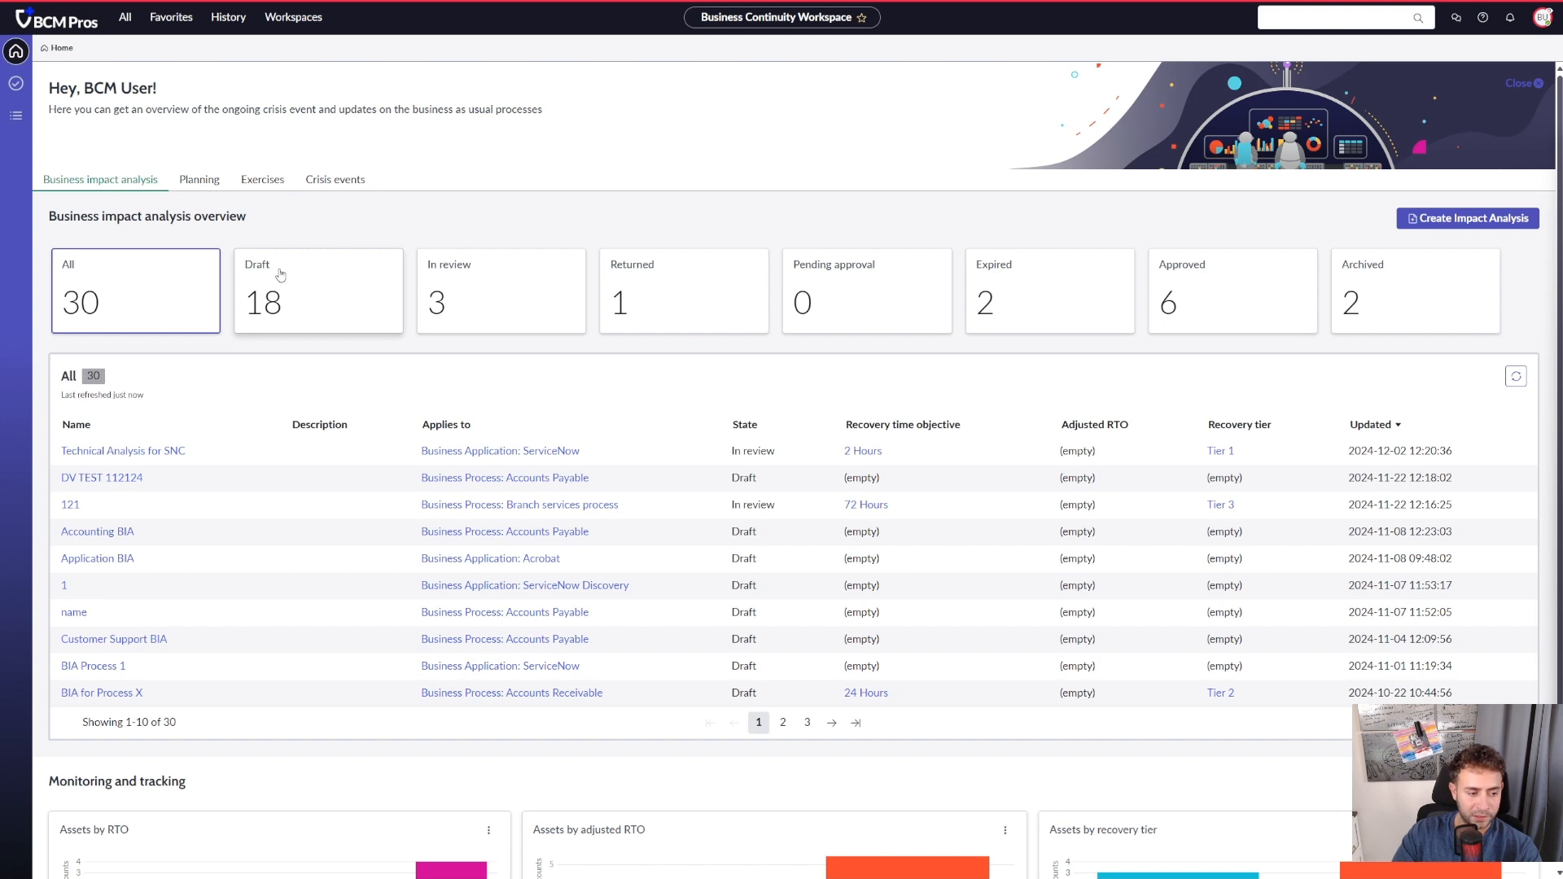
# - Create a new exercise event with the short description "Functional Exercise of Plan A"
pyautogui.click(275, 181)
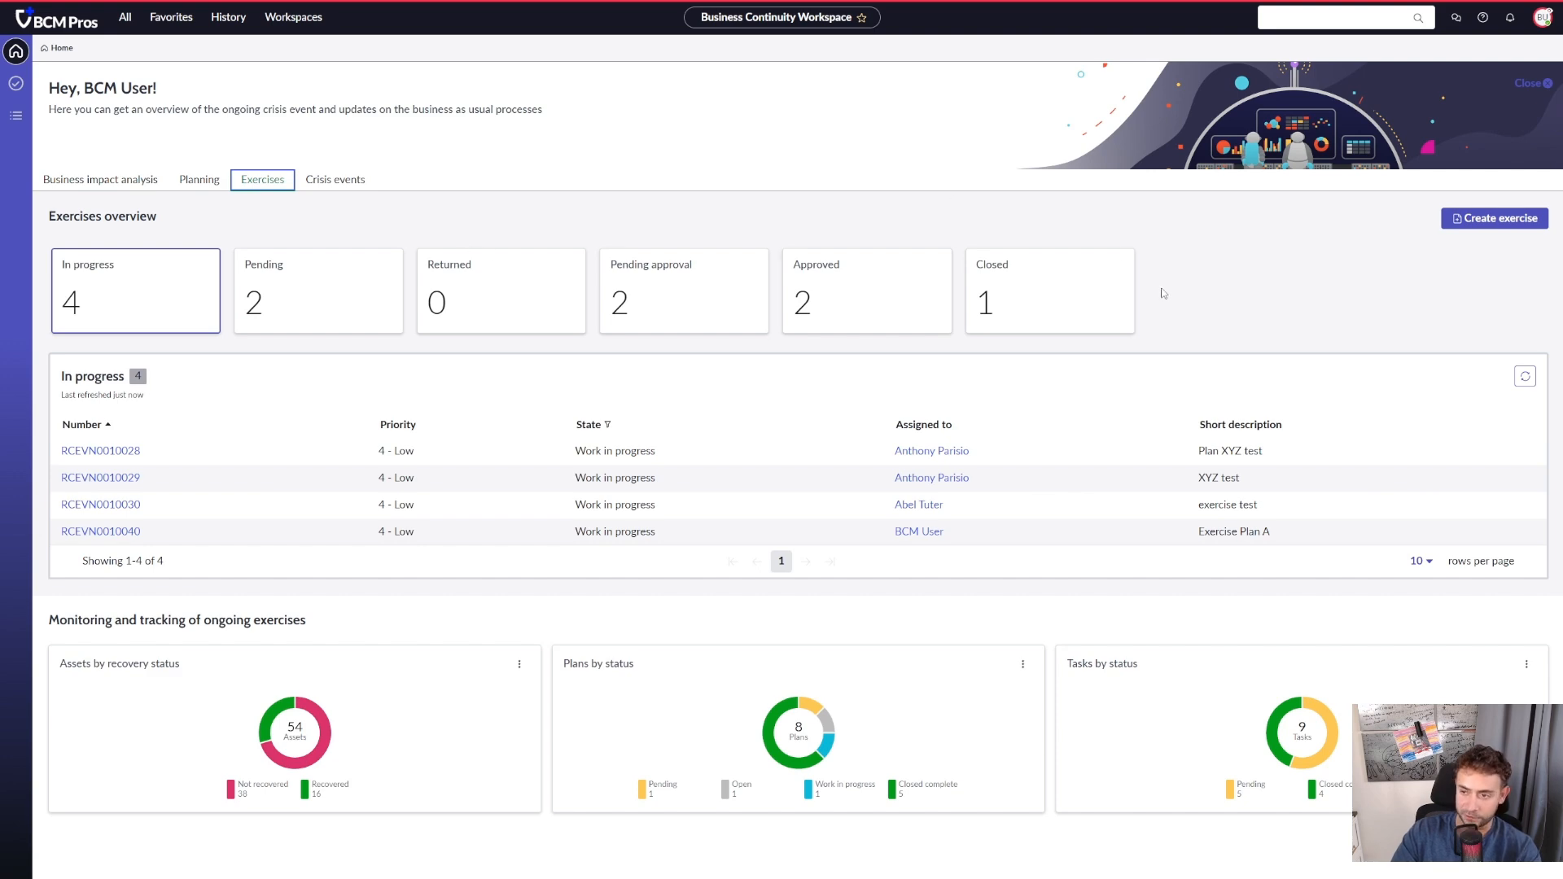
pyautogui.click(1496, 219)
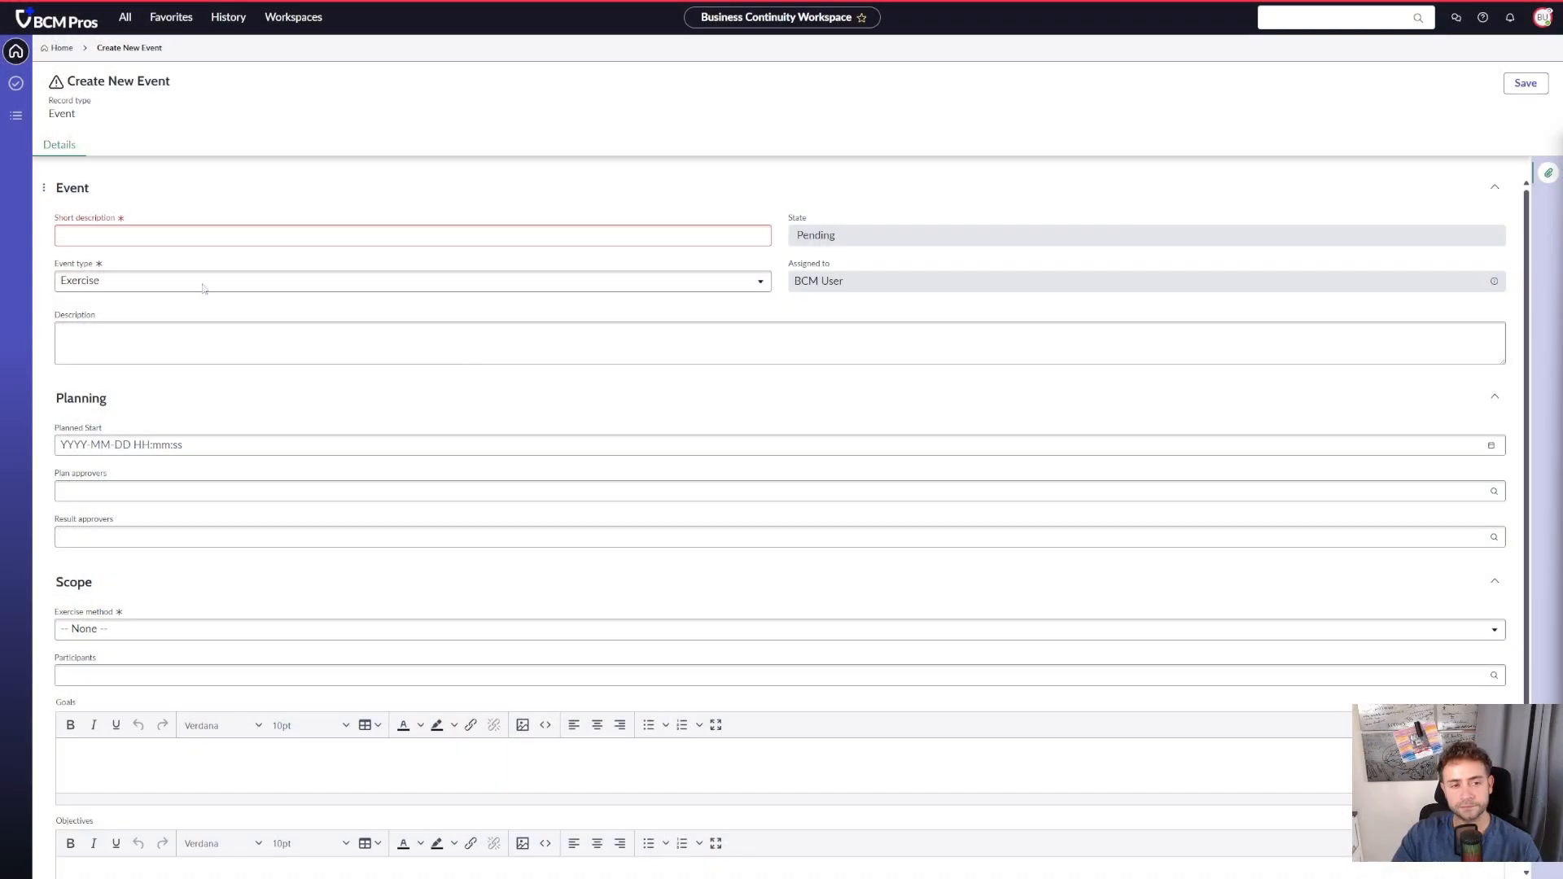
pyautogui.click(91, 242)
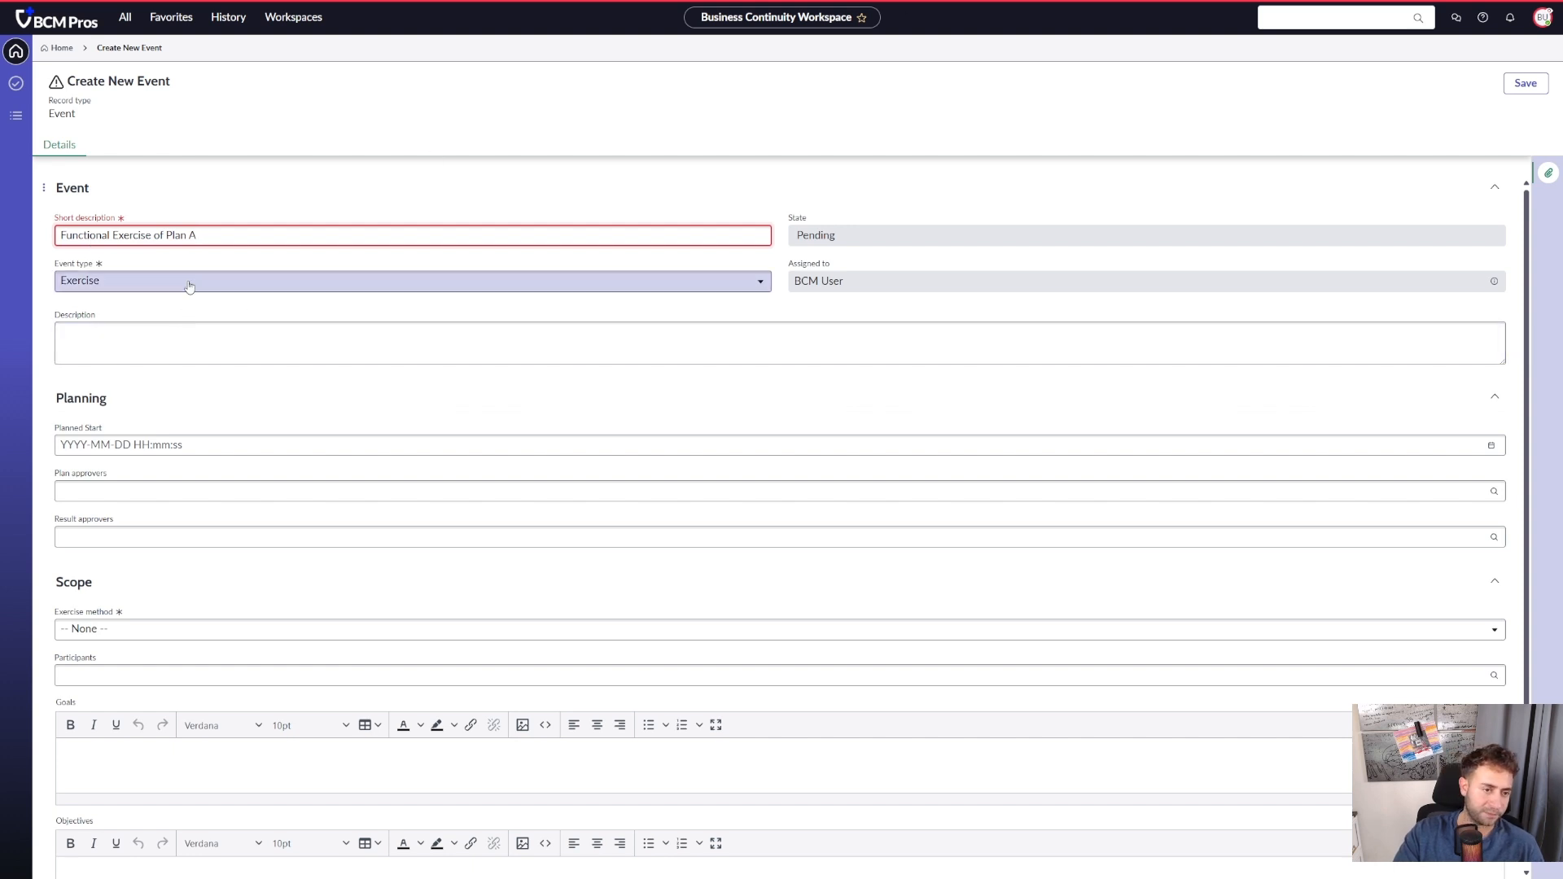
# - Examine the available event types and exercise methods for the new event
pyautogui.click(213, 281)
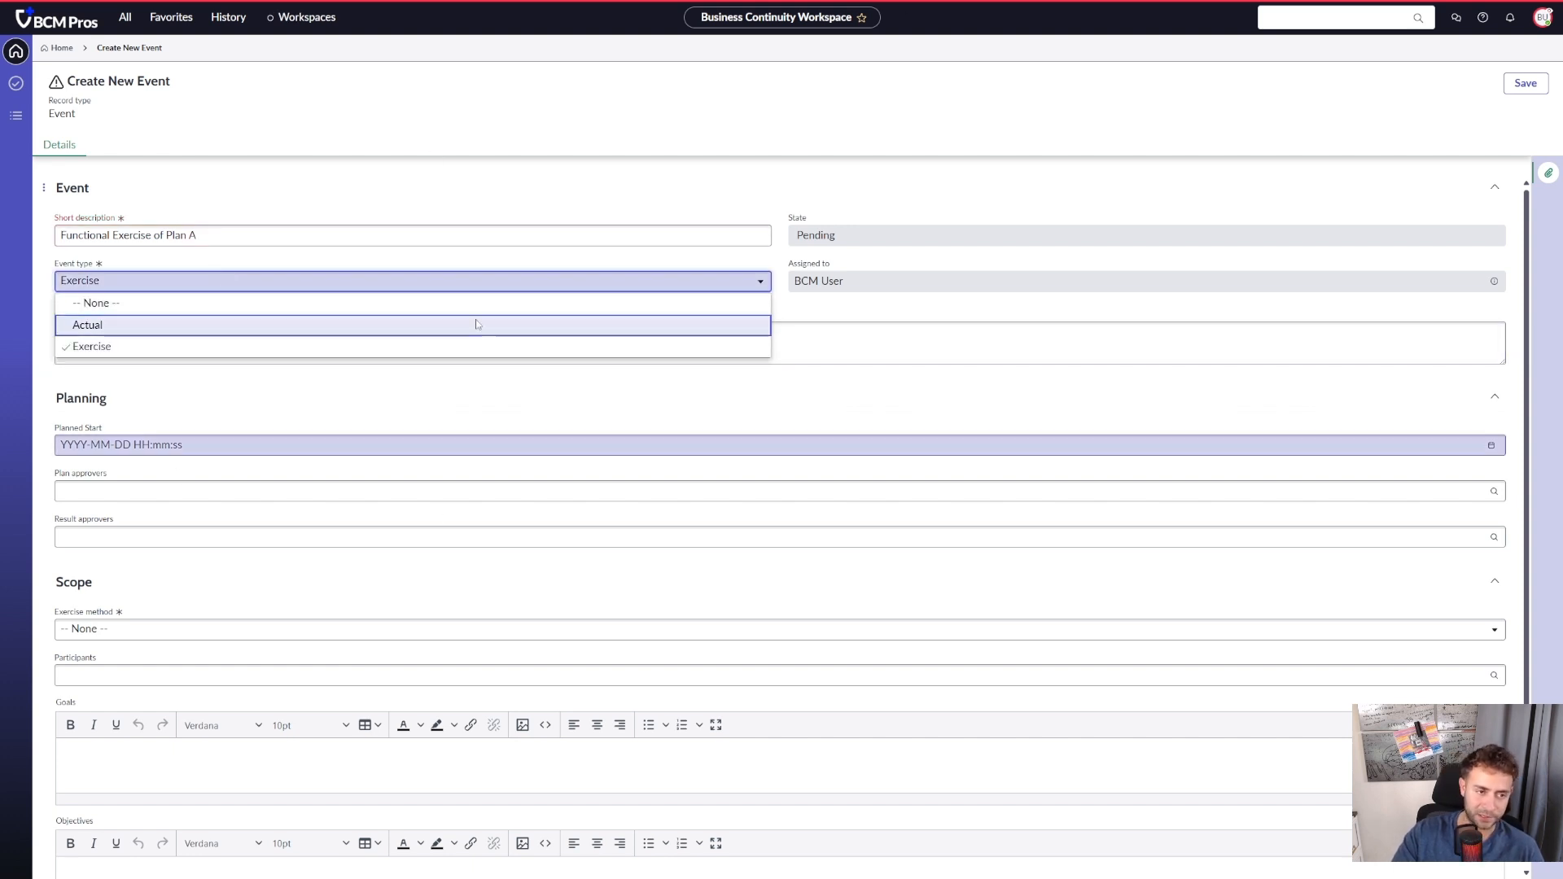
pyautogui.click(691, 115)
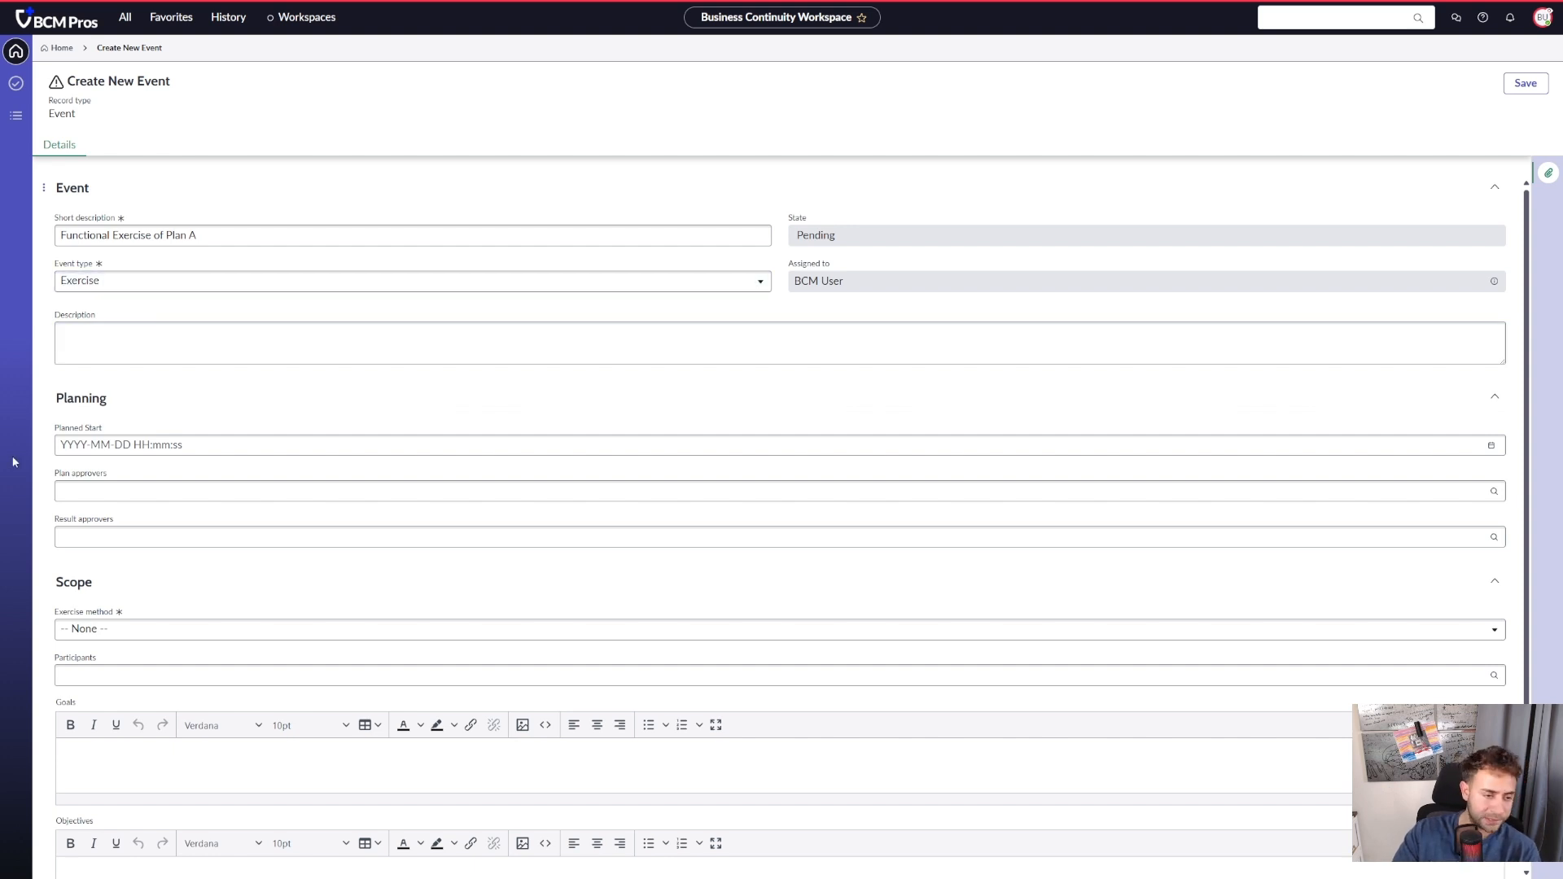
pyautogui.click(236, 629)
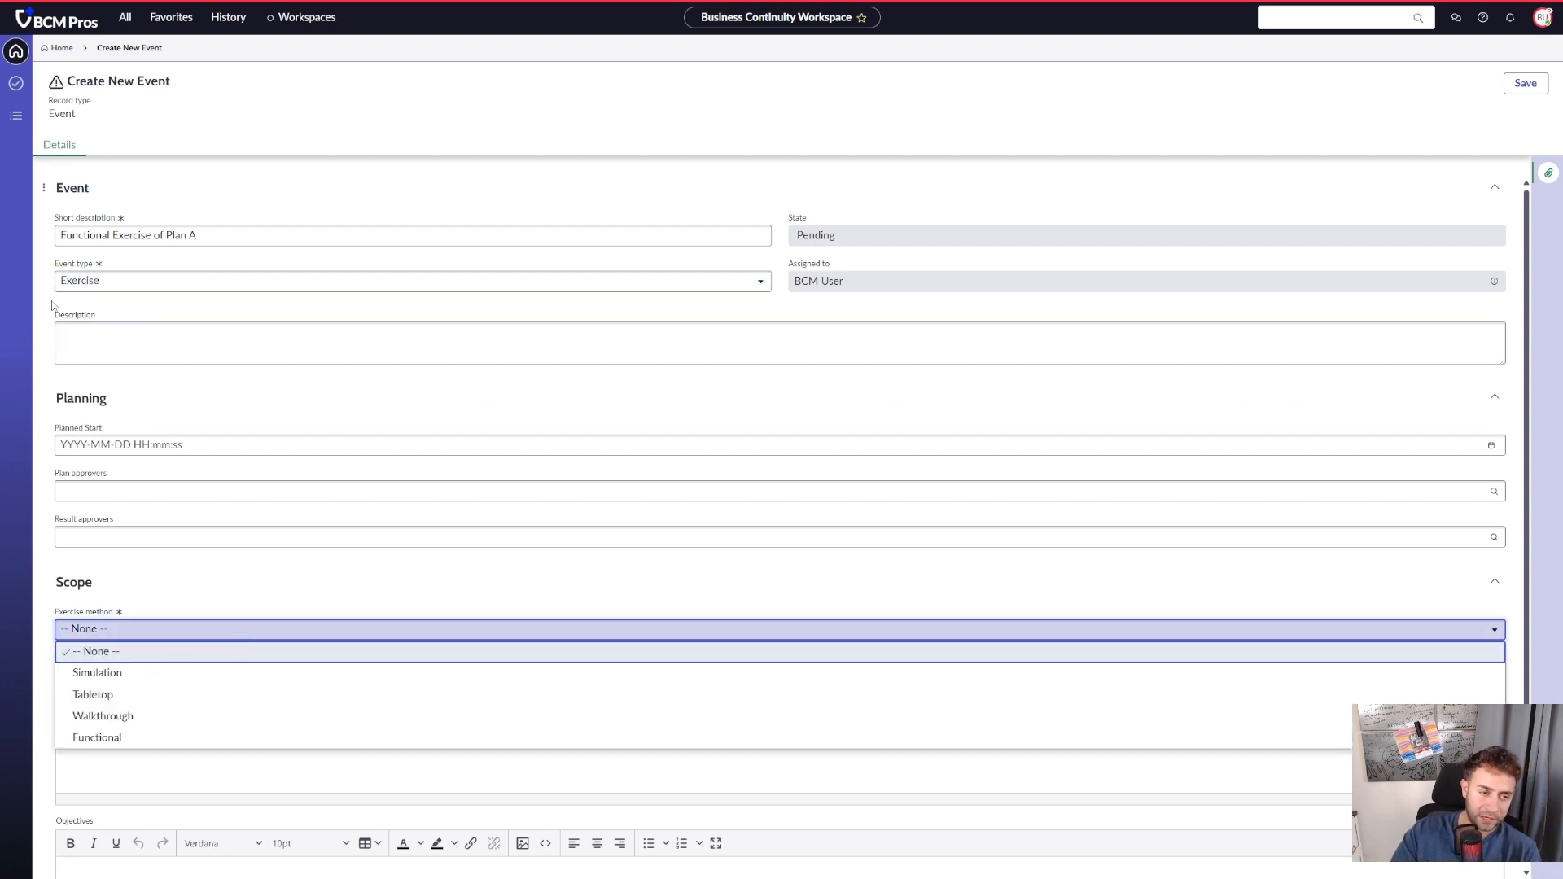
pyautogui.click(106, 282)
pyautogui.click(475, 126)
pyautogui.scroll(-1, 255, 446)
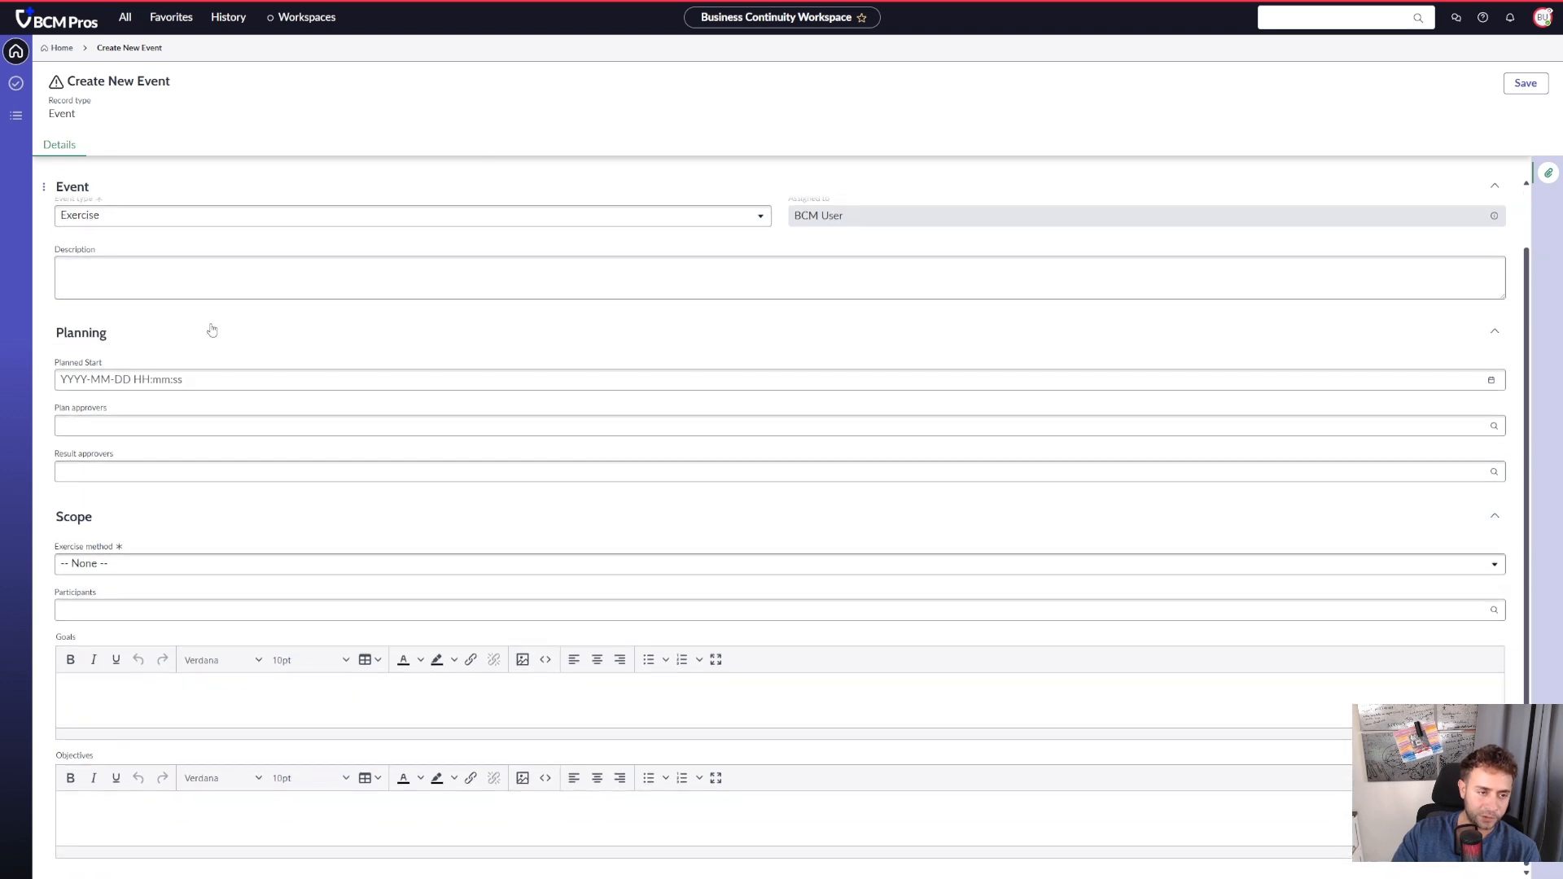
# - Set the new event's exercise method to Functional and save the event
pyautogui.click(170, 570)
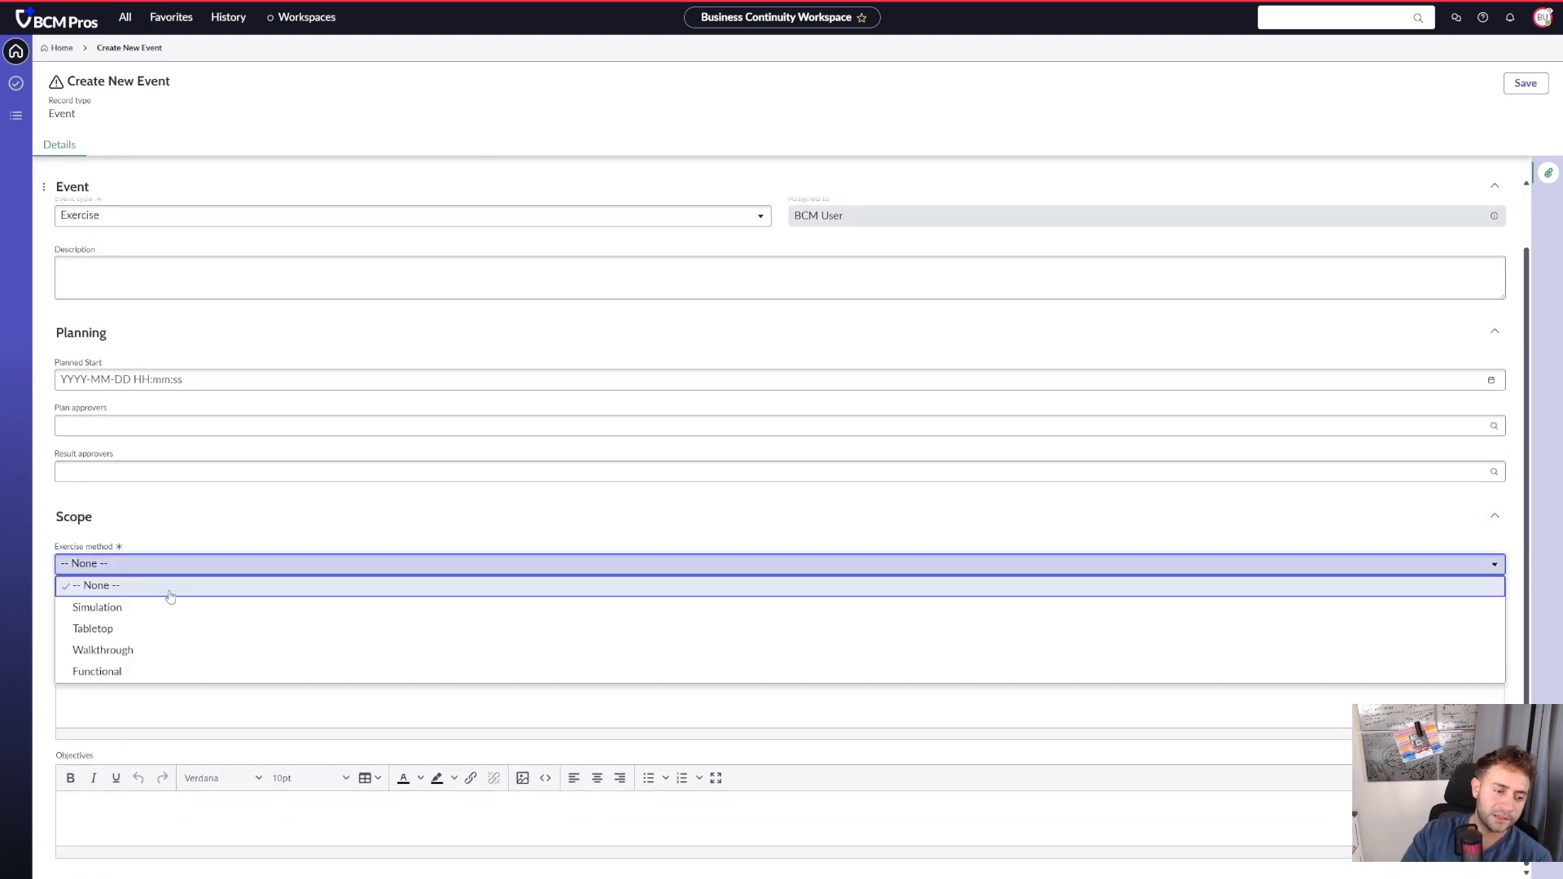
pyautogui.click(164, 670)
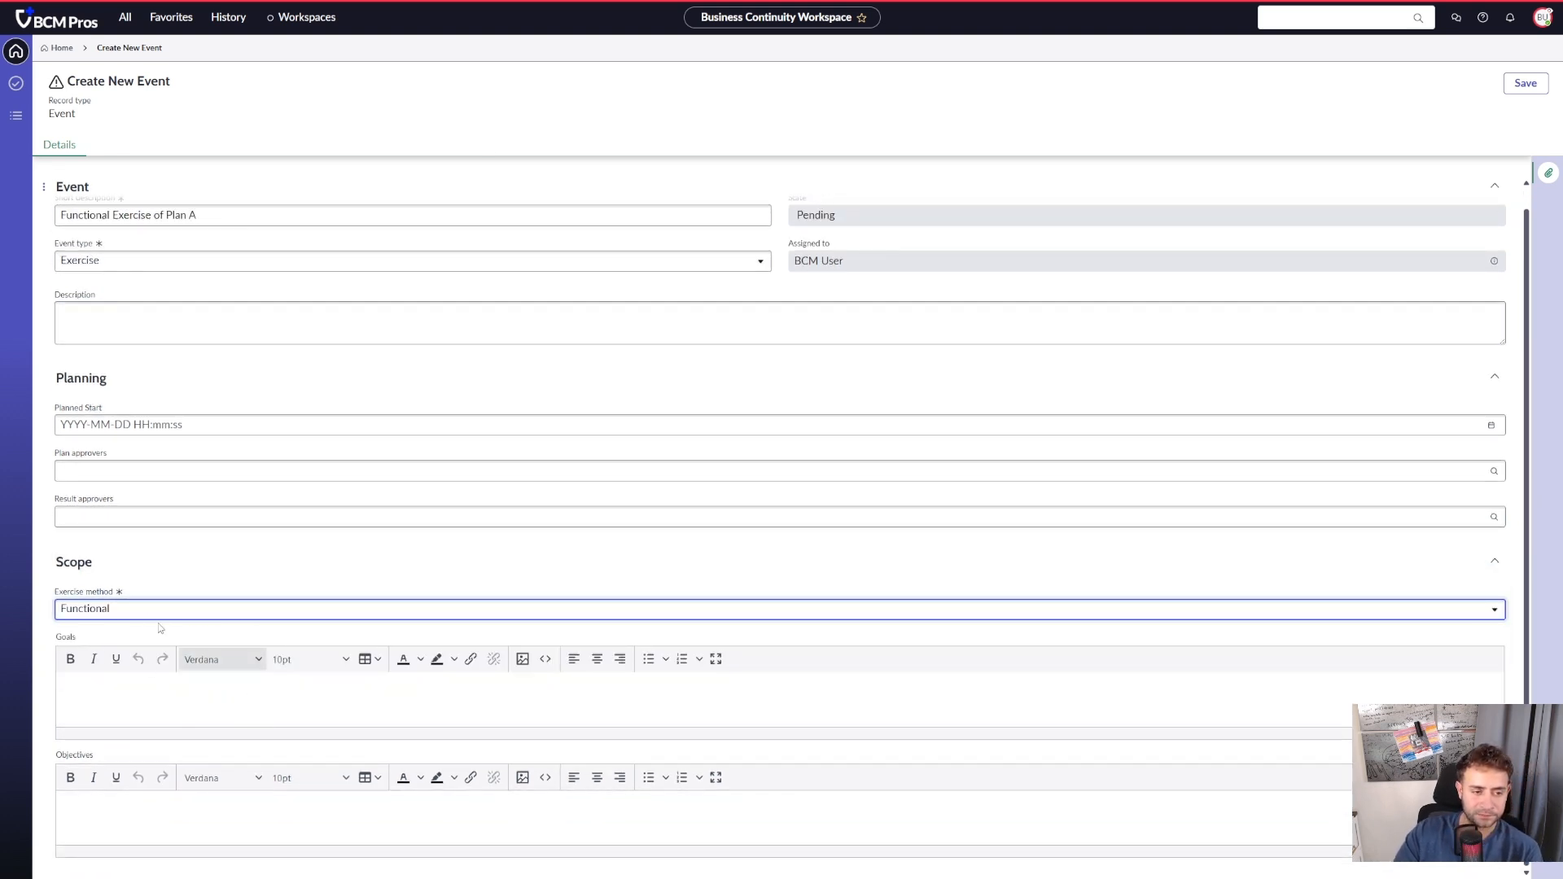
pyautogui.click(1524, 83)
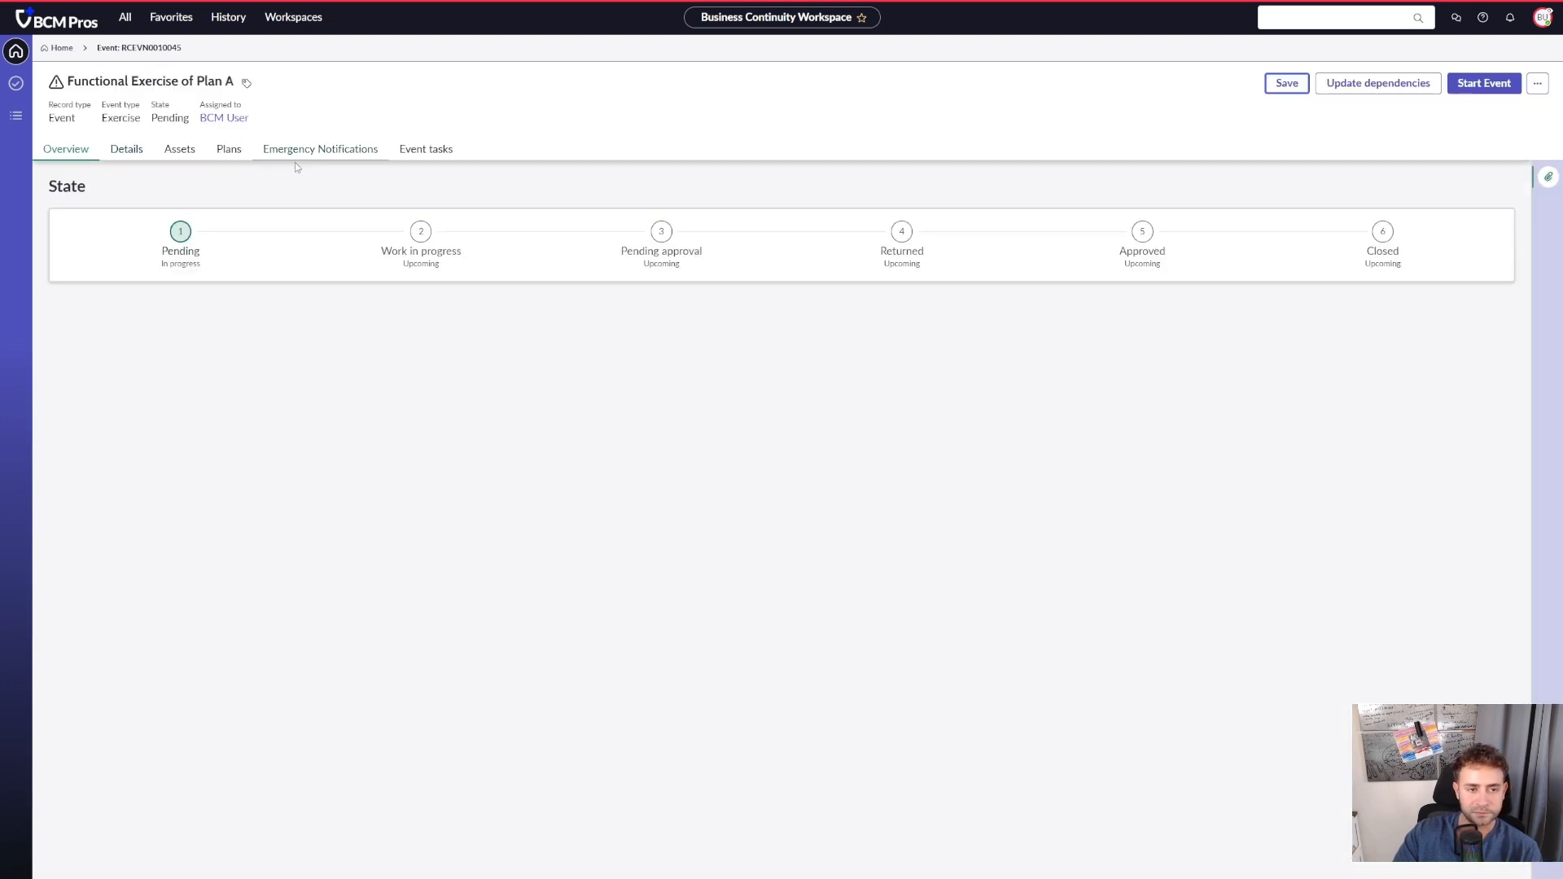
# - Add the Acrobat Application DRP plan to the Functional Exercise of Plan A event
pyautogui.click(229, 149)
pyautogui.click(1392, 183)
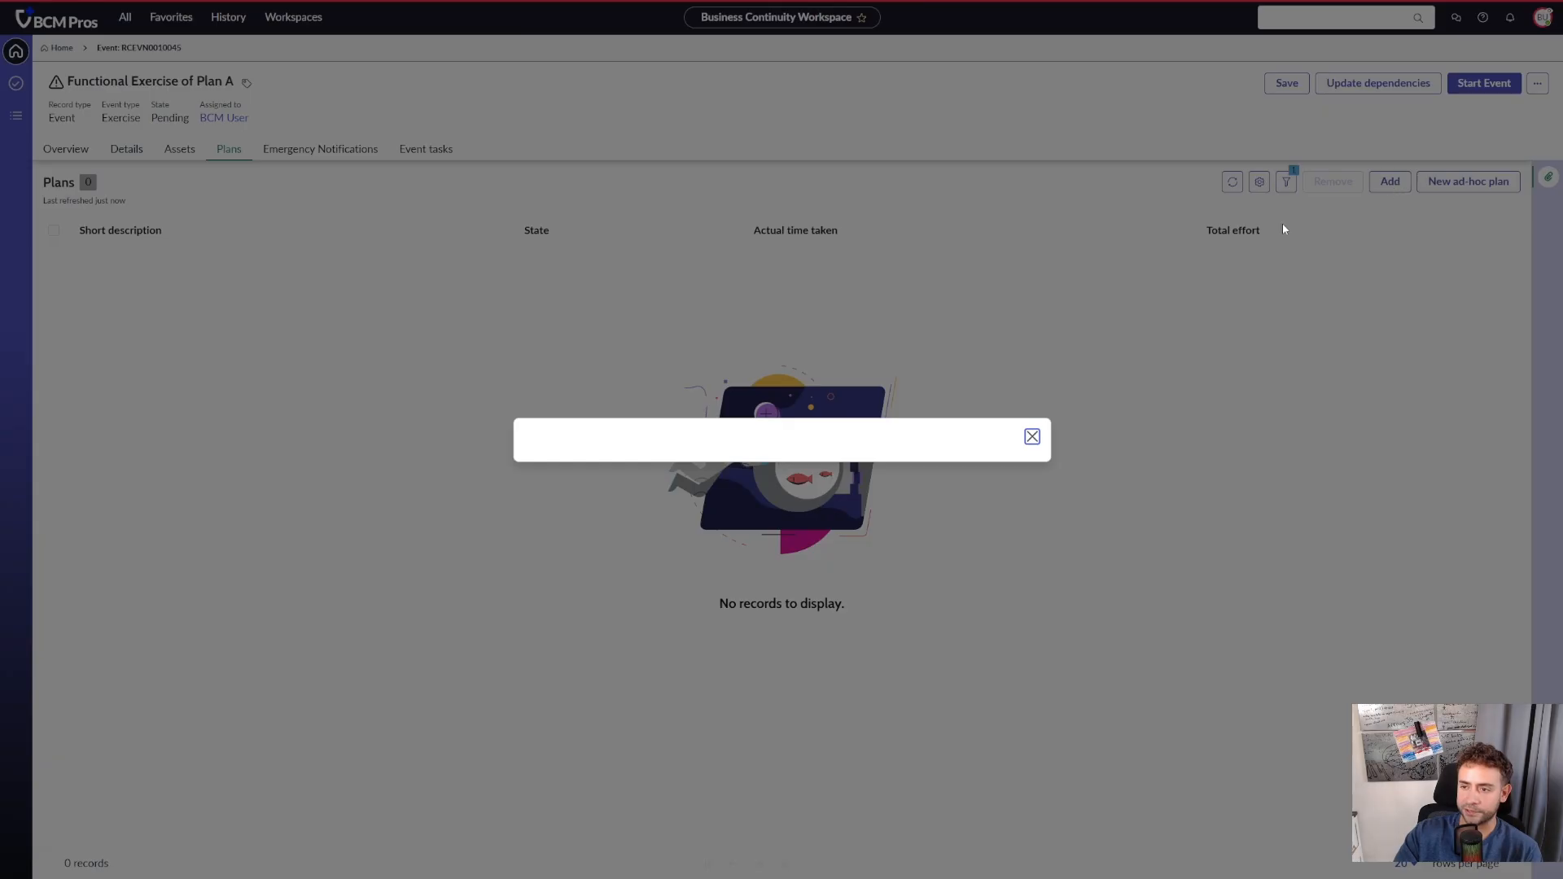
pyautogui.click(551, 390)
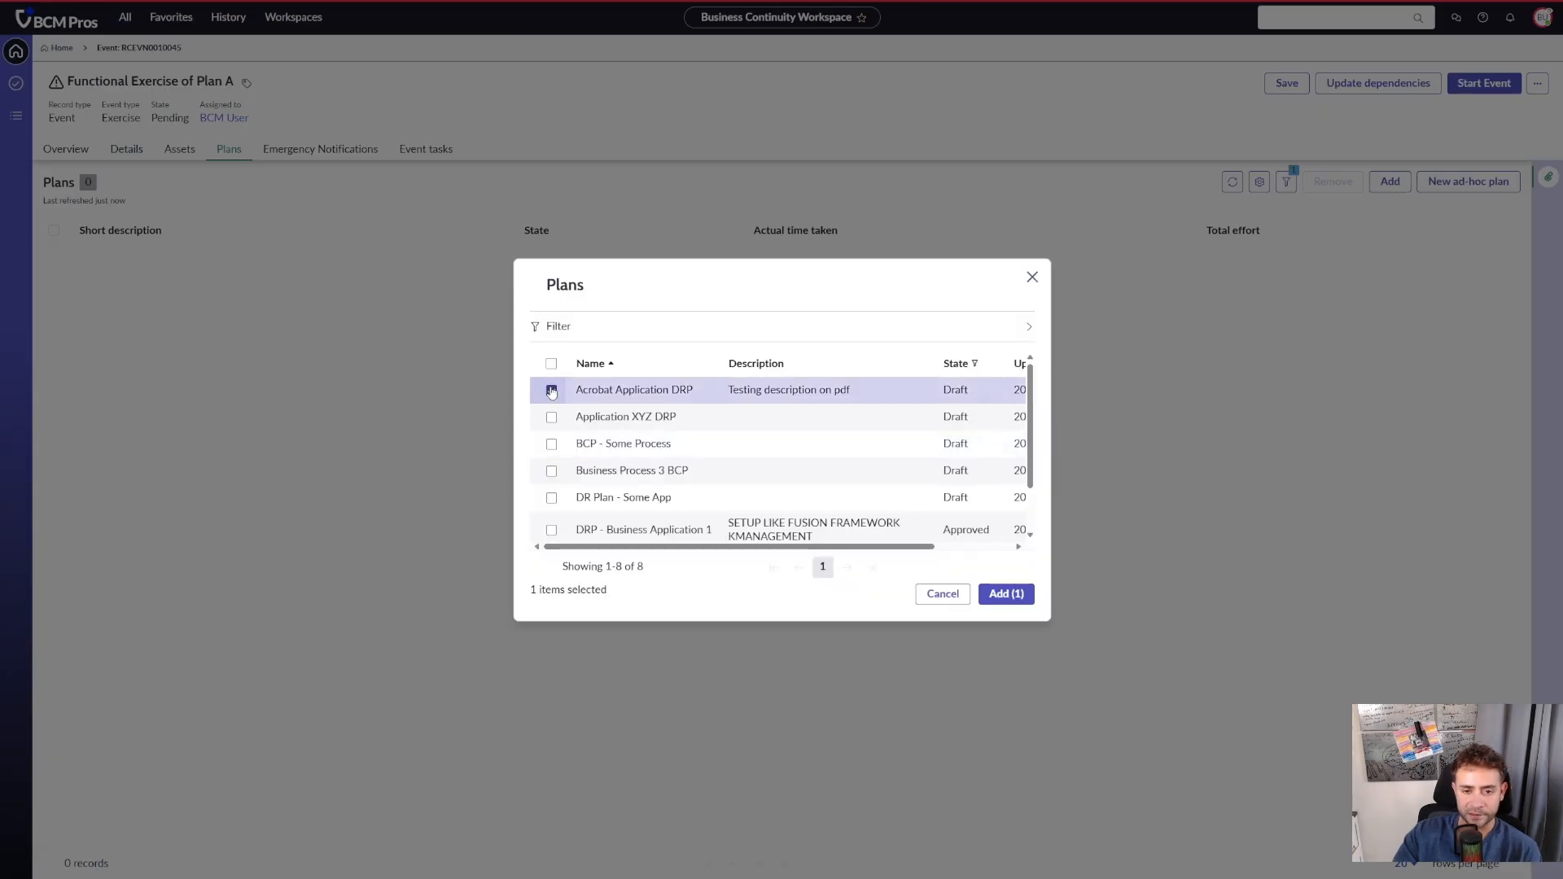
pyautogui.click(1005, 593)
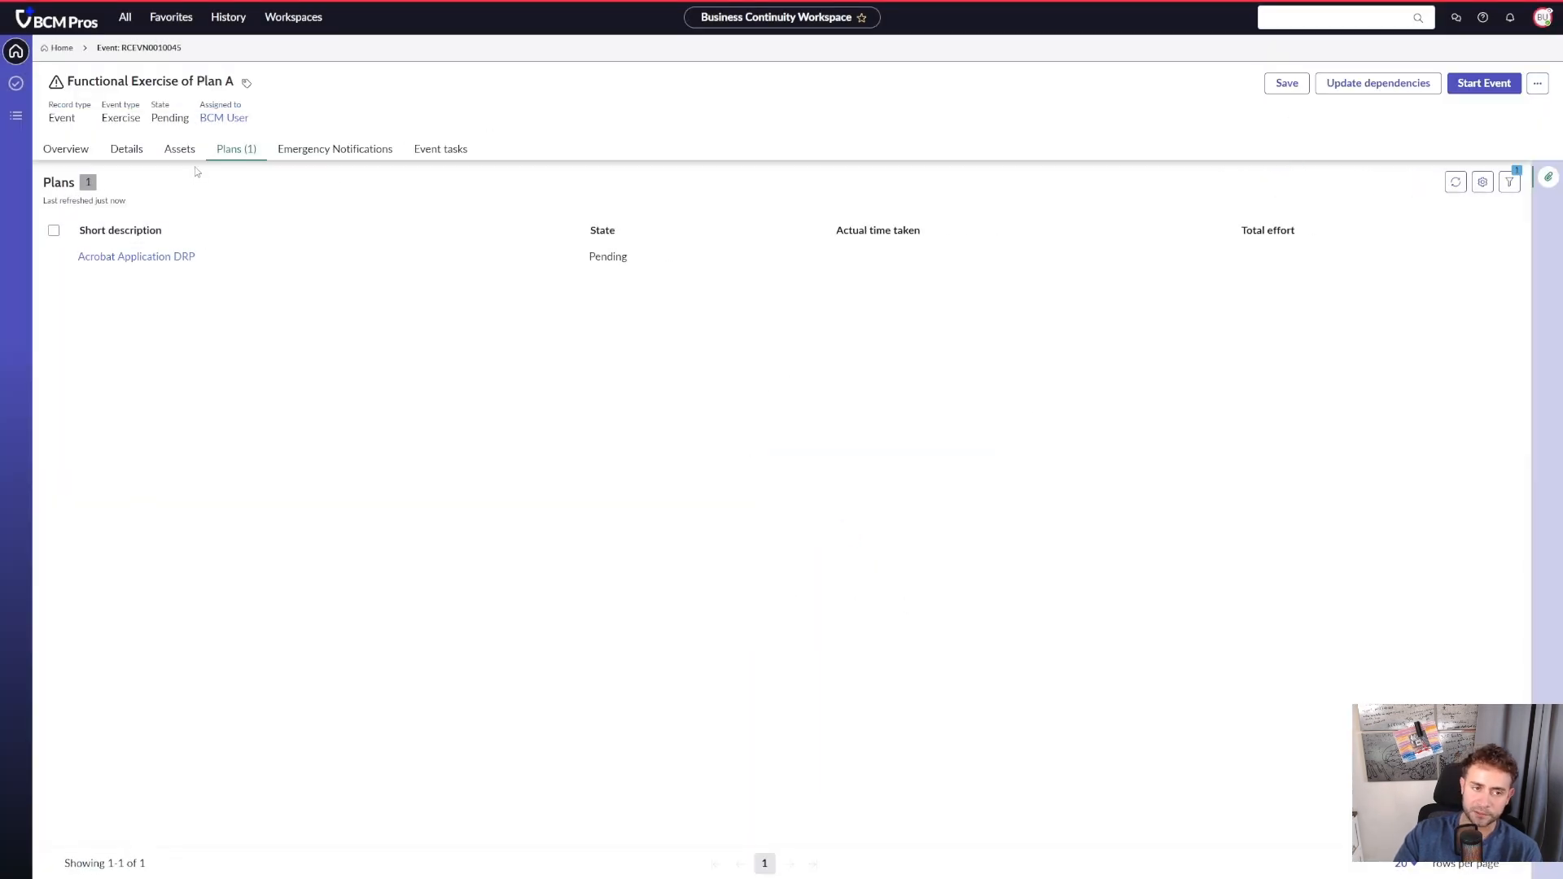
# - Review the functional exercise event's assets, plans and emergency notifications, and expand the Acrobat Application DRP event tasks
pyautogui.click(180, 149)
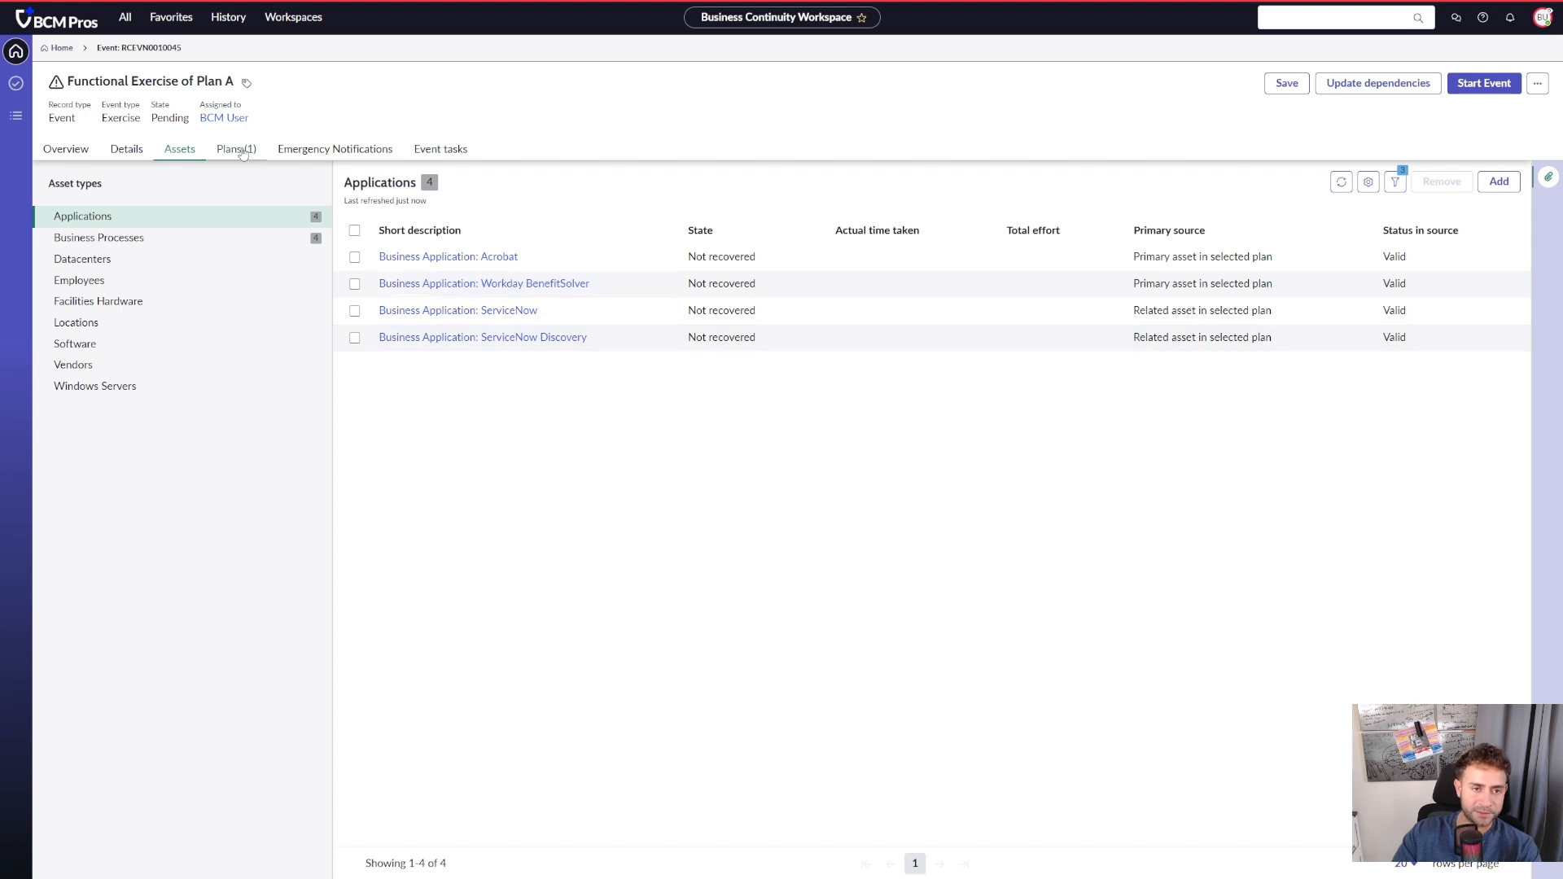
pyautogui.click(242, 152)
pyautogui.click(375, 153)
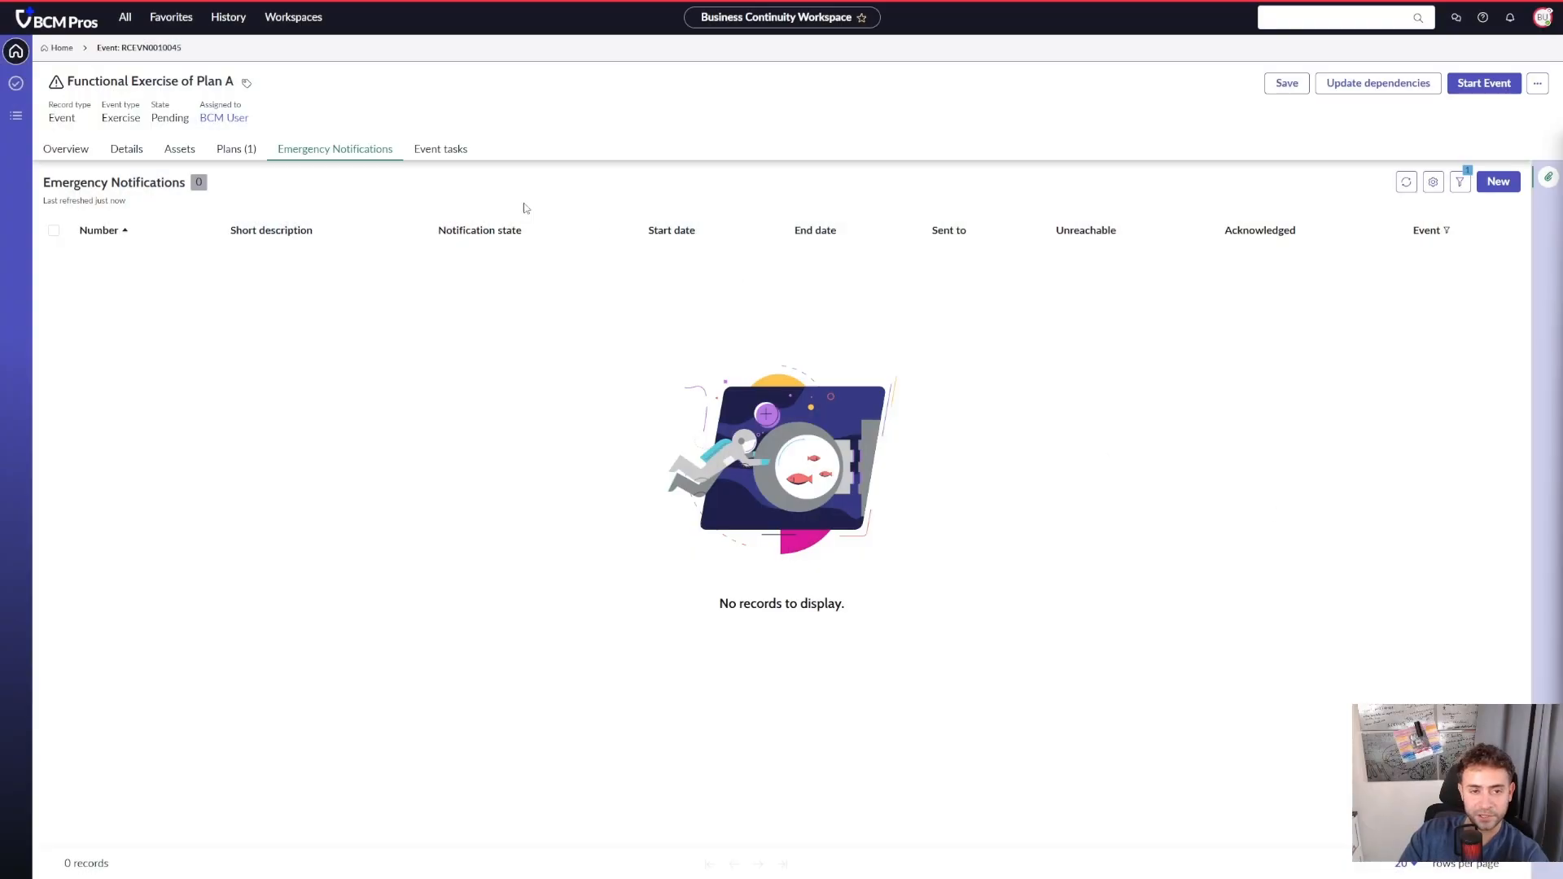
pyautogui.click(456, 150)
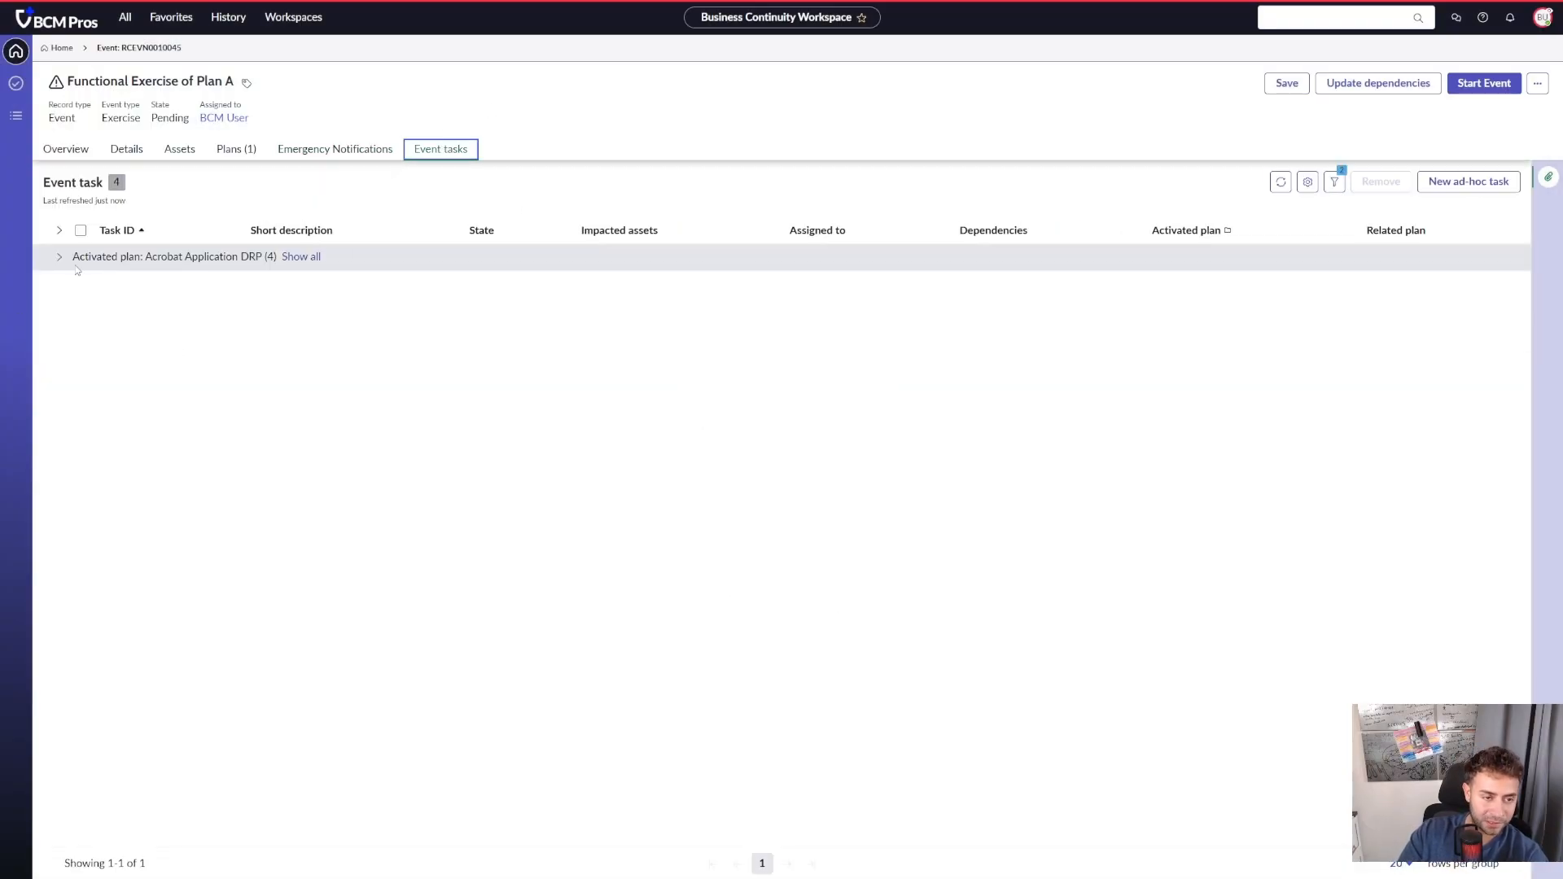
pyautogui.click(58, 258)
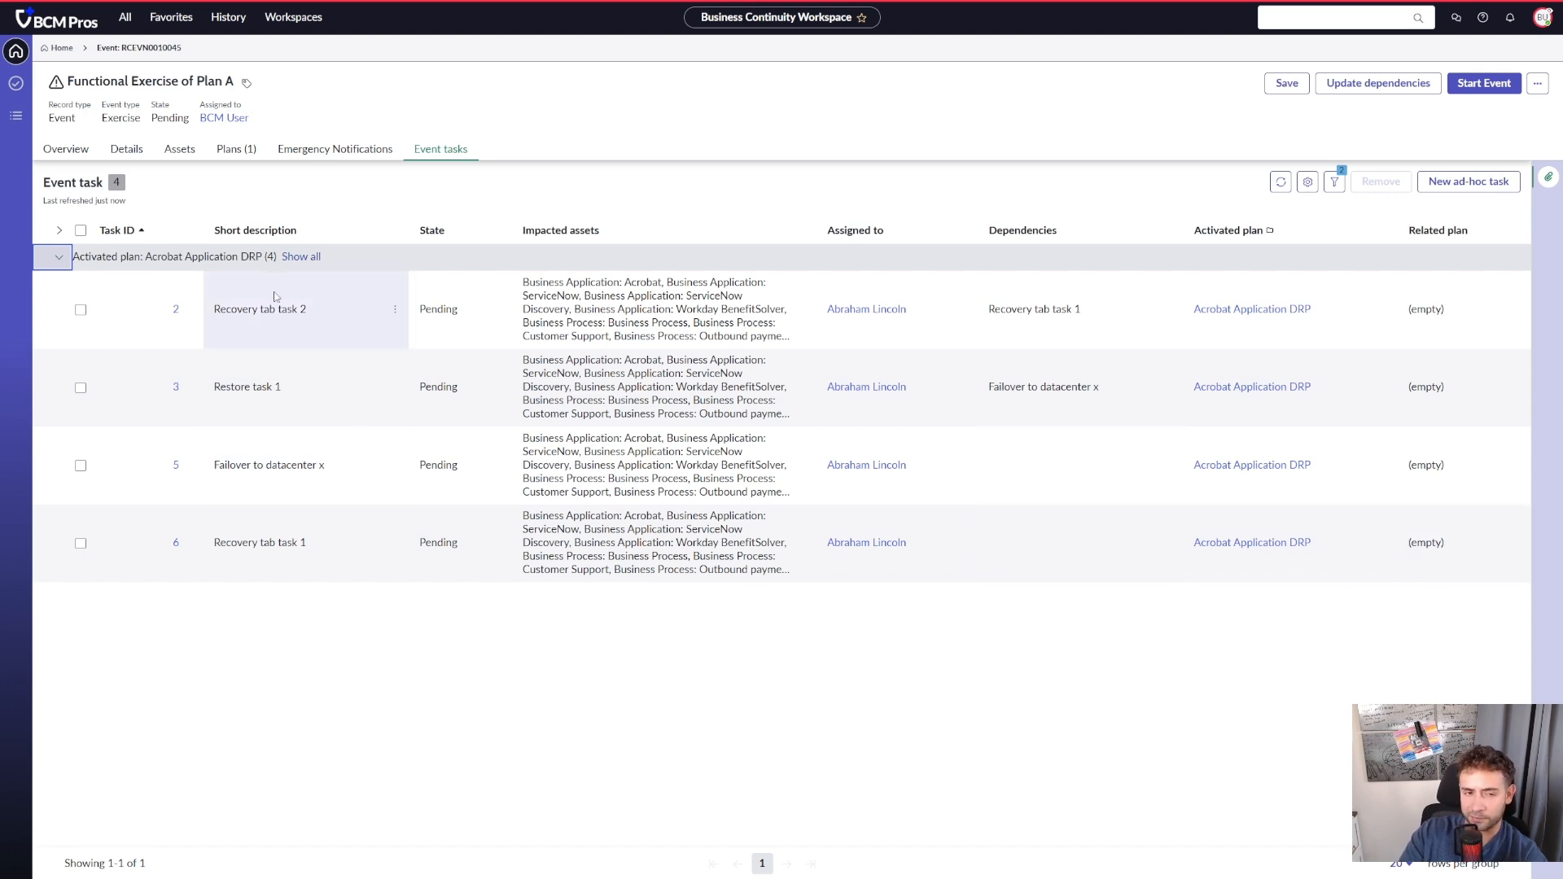
# - Start the event and save its activated Acrobat Application DRP plan with the state Work in progress
pyautogui.click(259, 151)
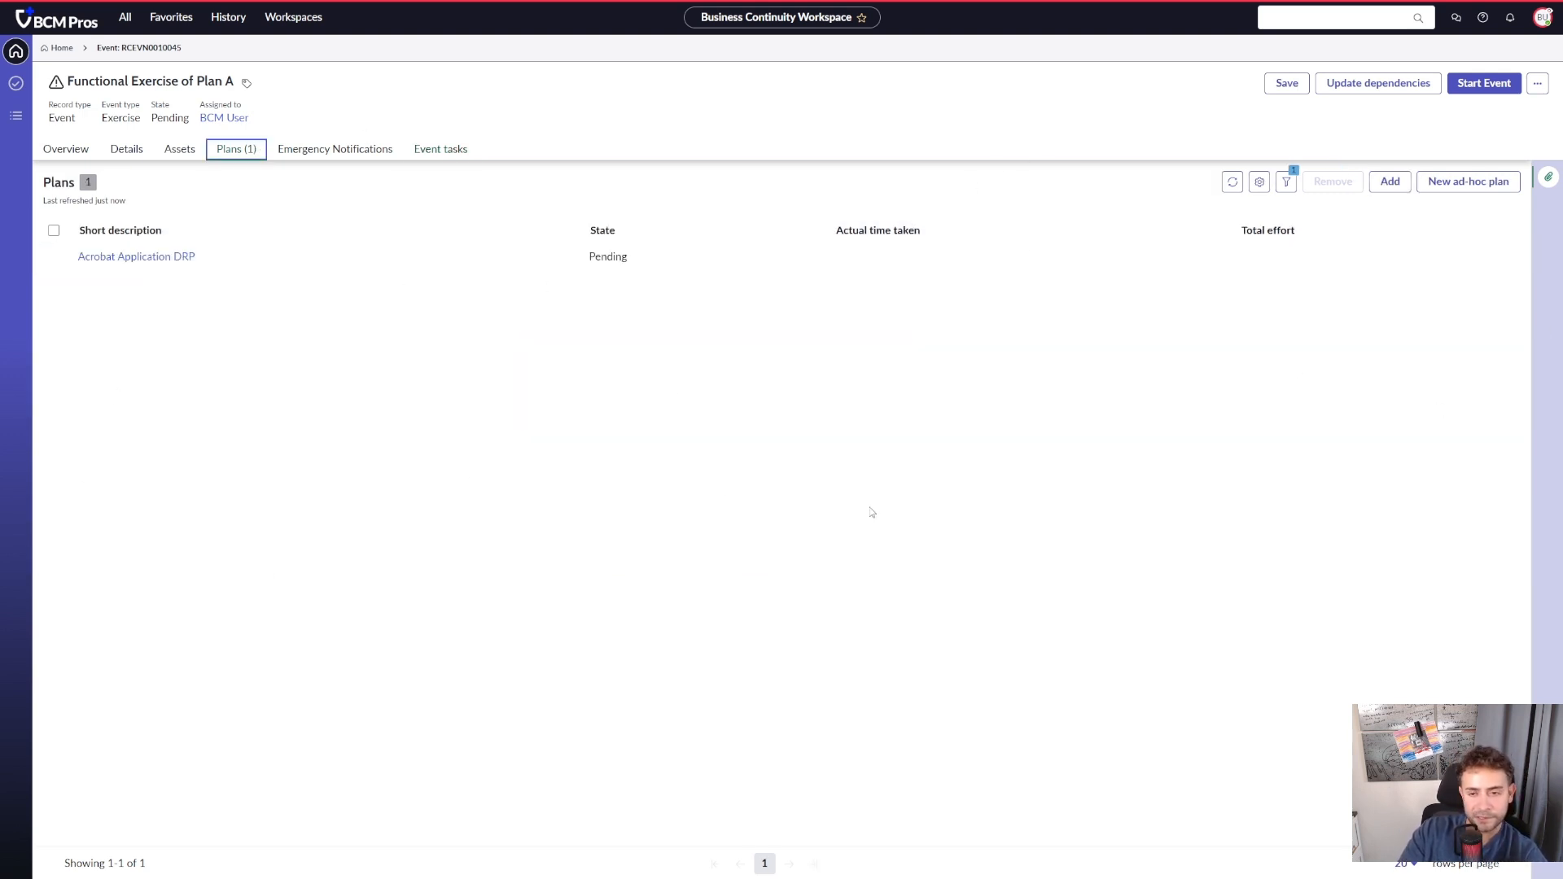
pyautogui.click(1484, 88)
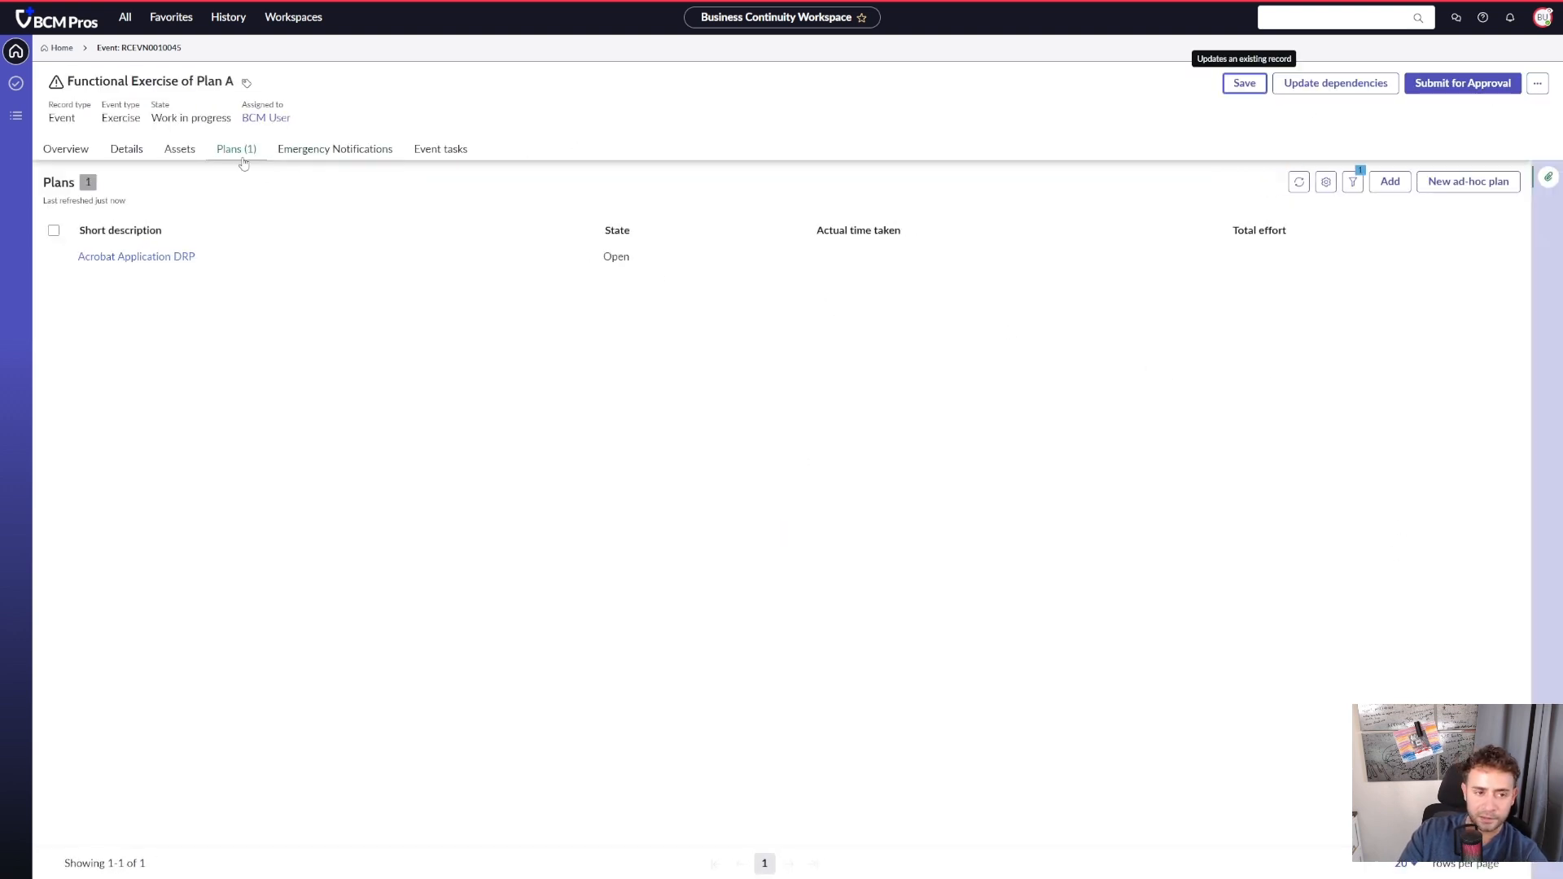
pyautogui.click(160, 261)
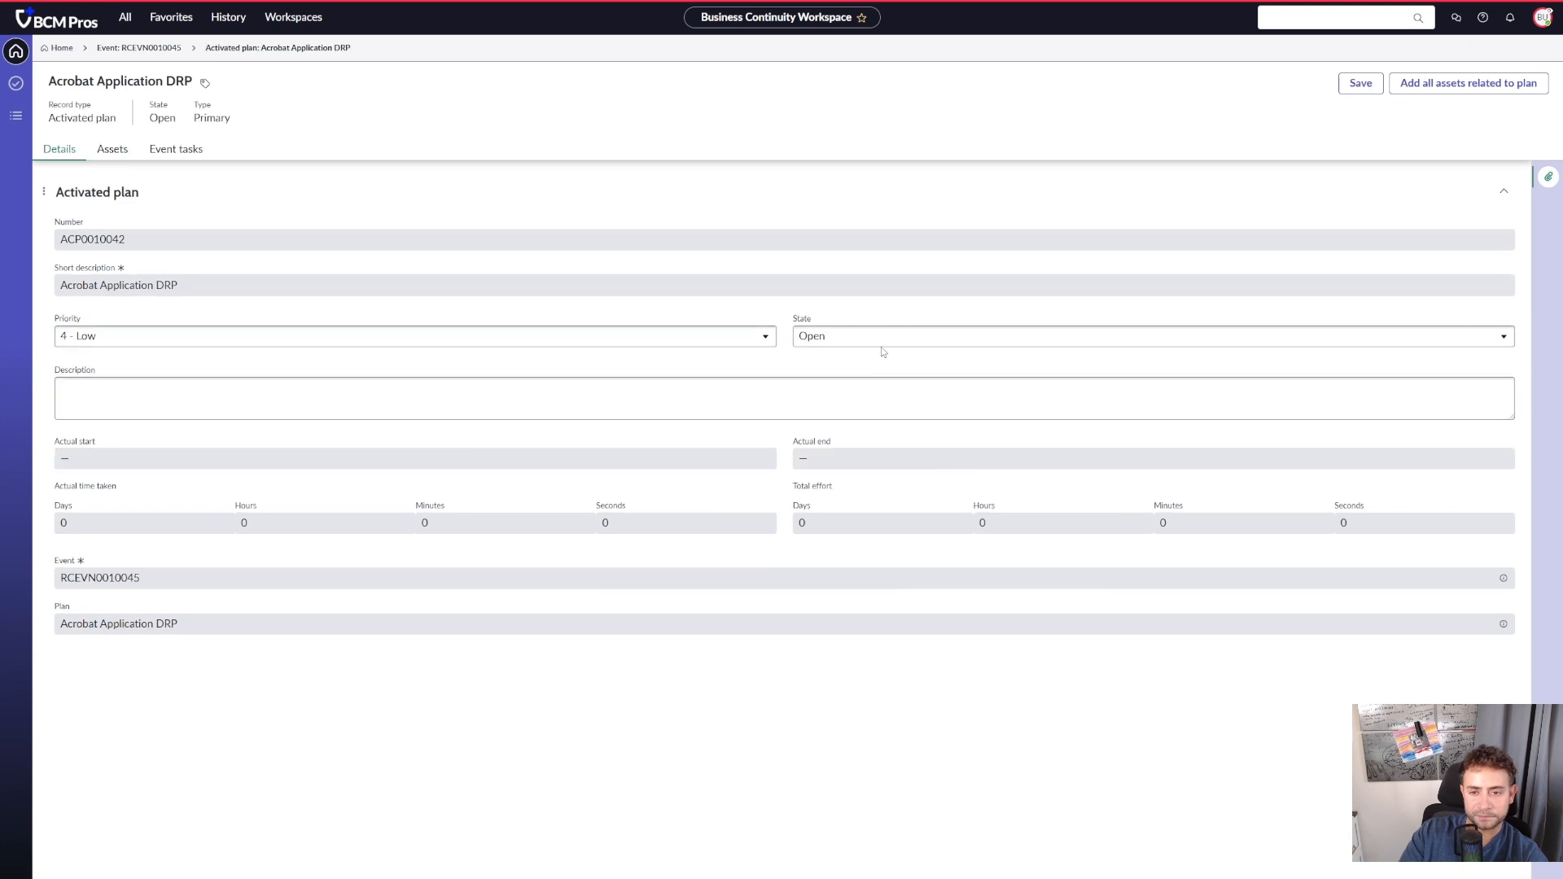
pyautogui.click(879, 340)
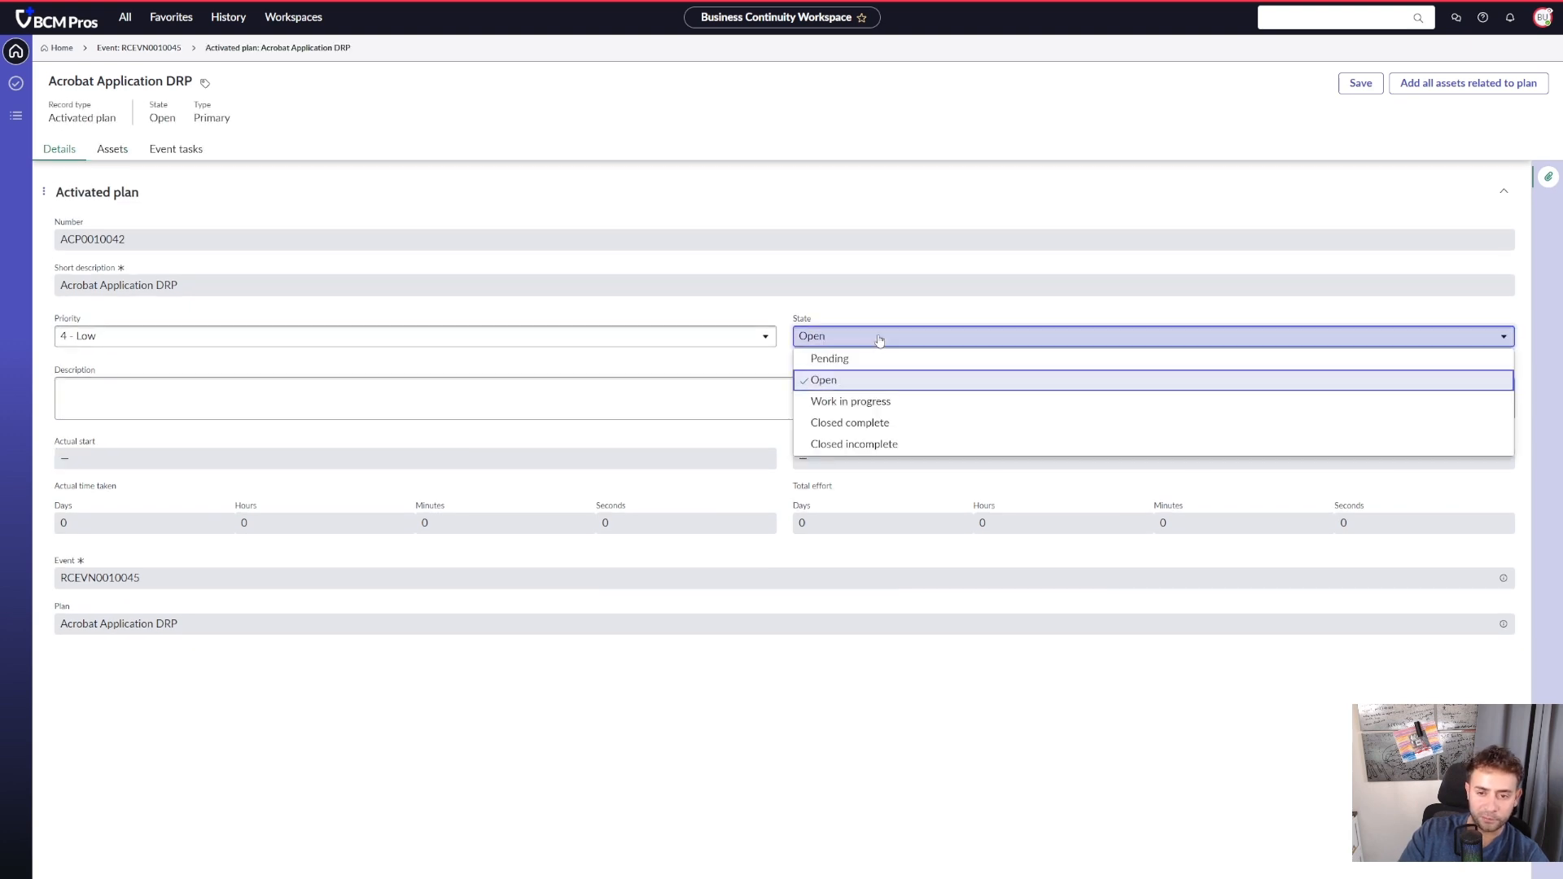
pyautogui.click(920, 402)
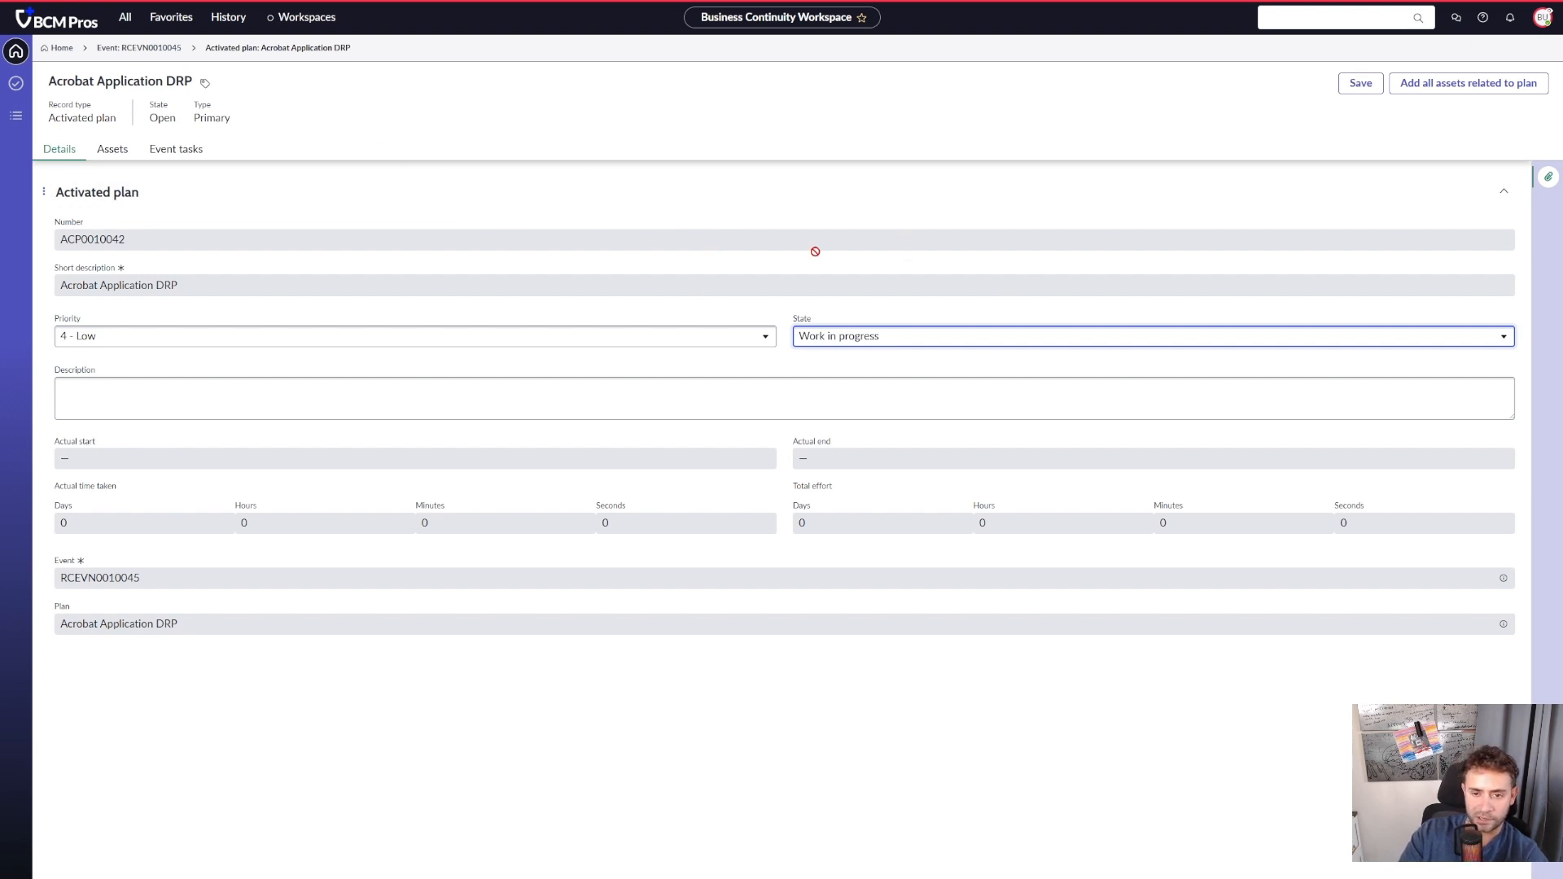
pyautogui.click(1360, 83)
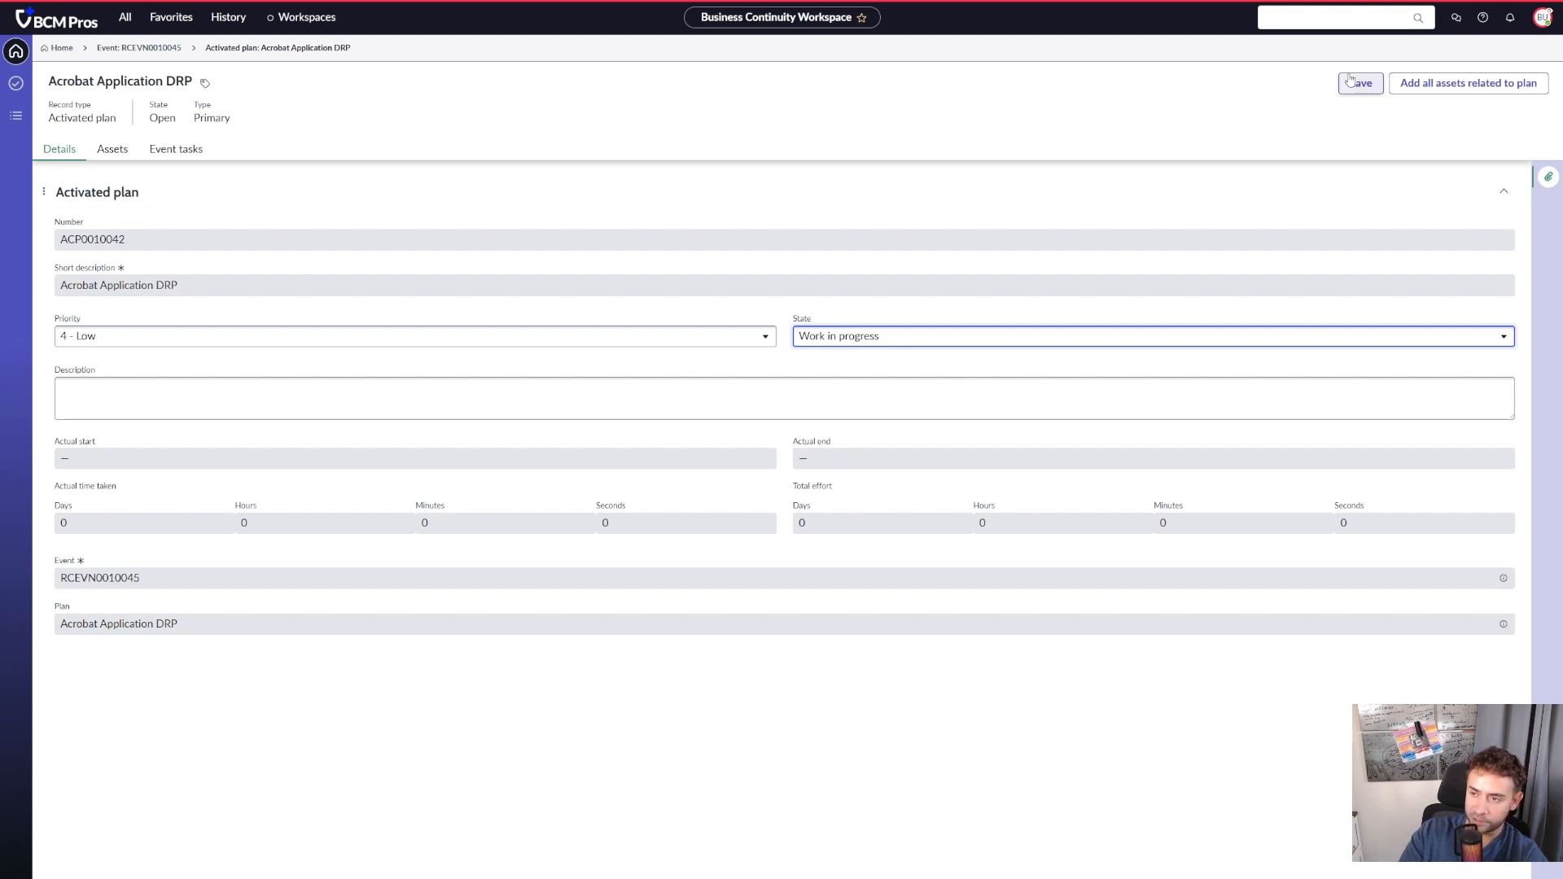
pyautogui.click(156, 155)
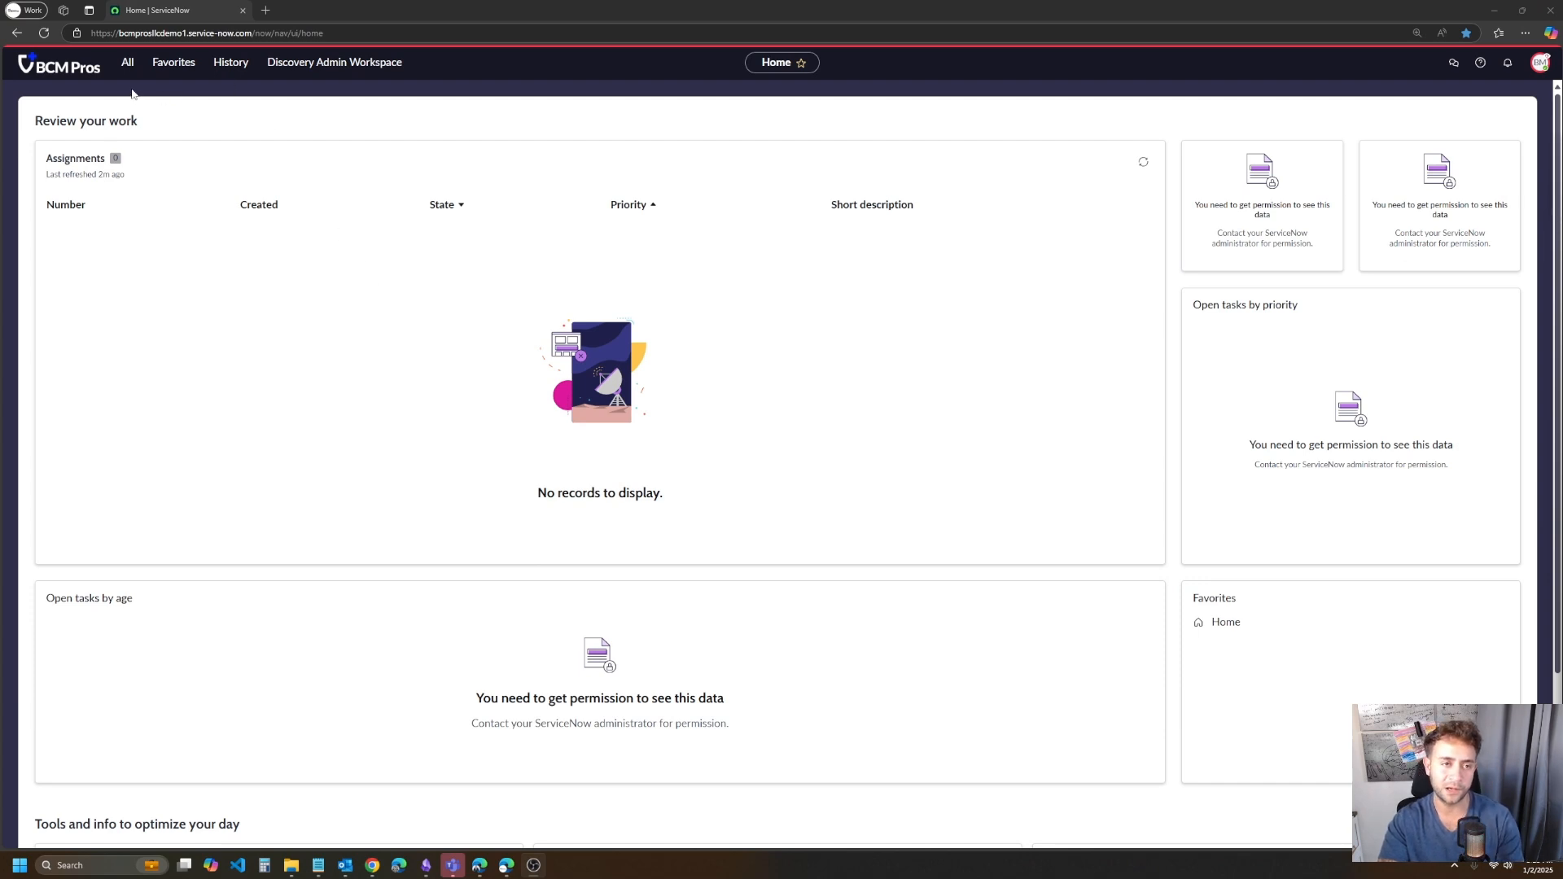
# - Search the navigator for "My reco" and open My Recovery Tasks as the impersonated recovery team member
pyautogui.click(1540, 62)
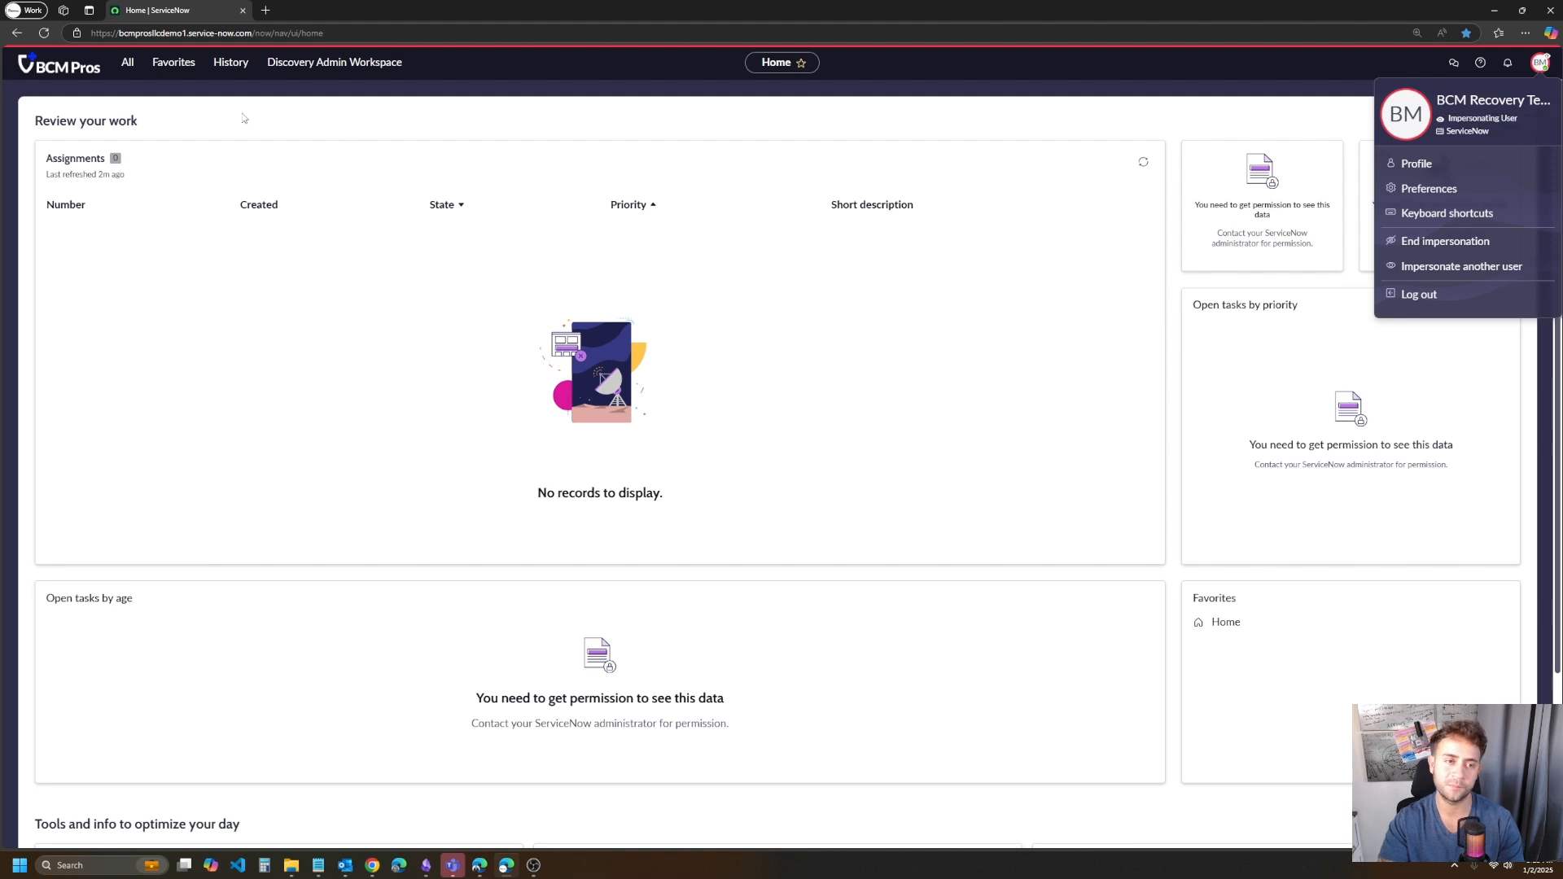
pyautogui.click(127, 63)
pyautogui.hotkey('ctrl', 'a')
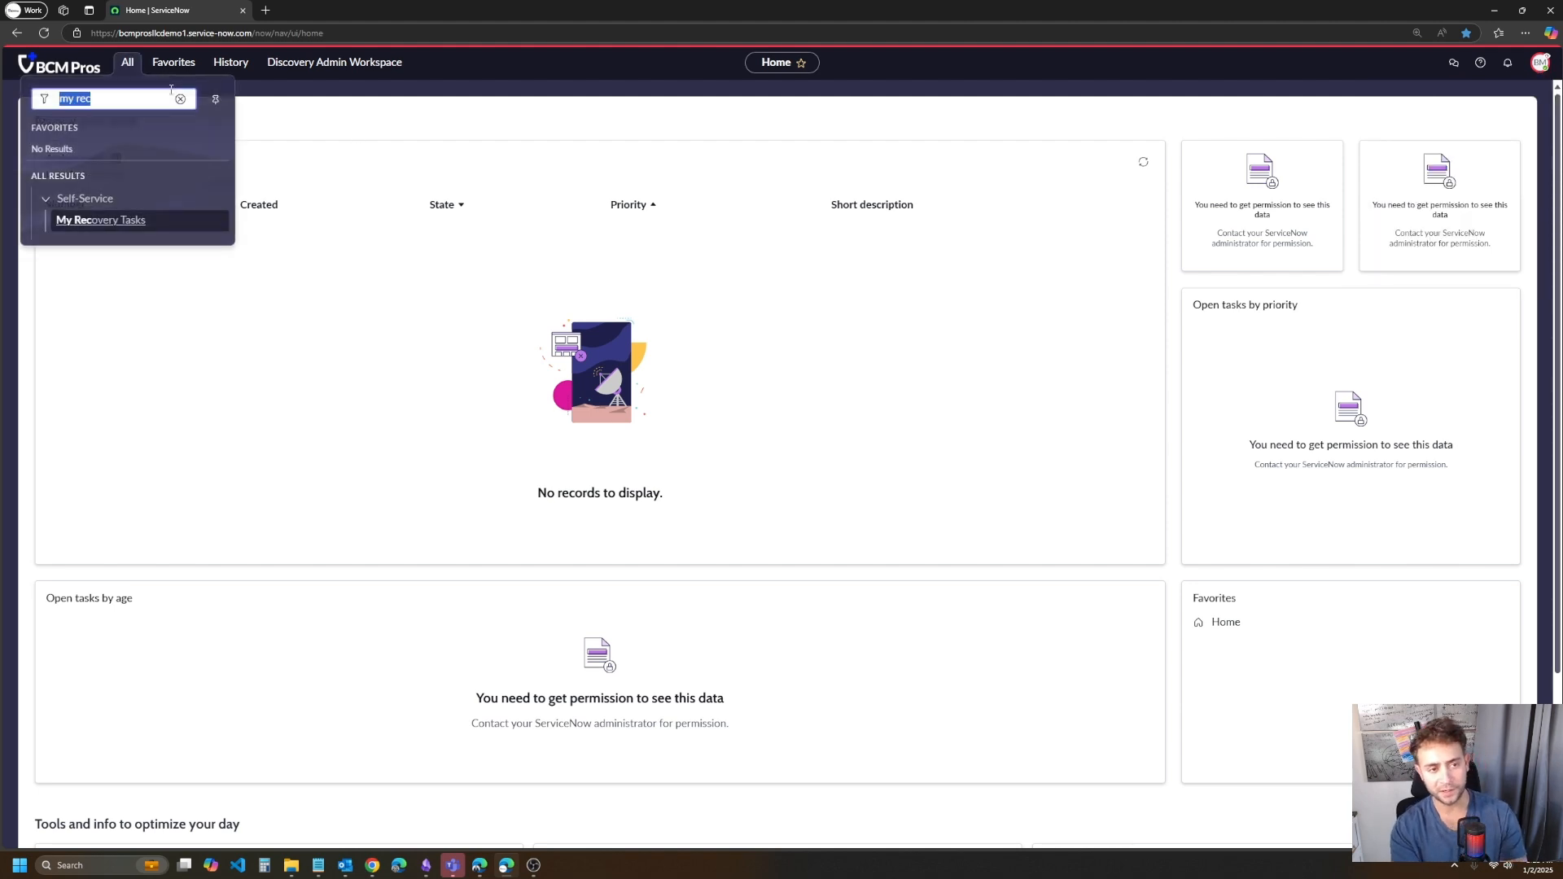
pyautogui.press('BackSpace')
pyautogui.write('My reco')
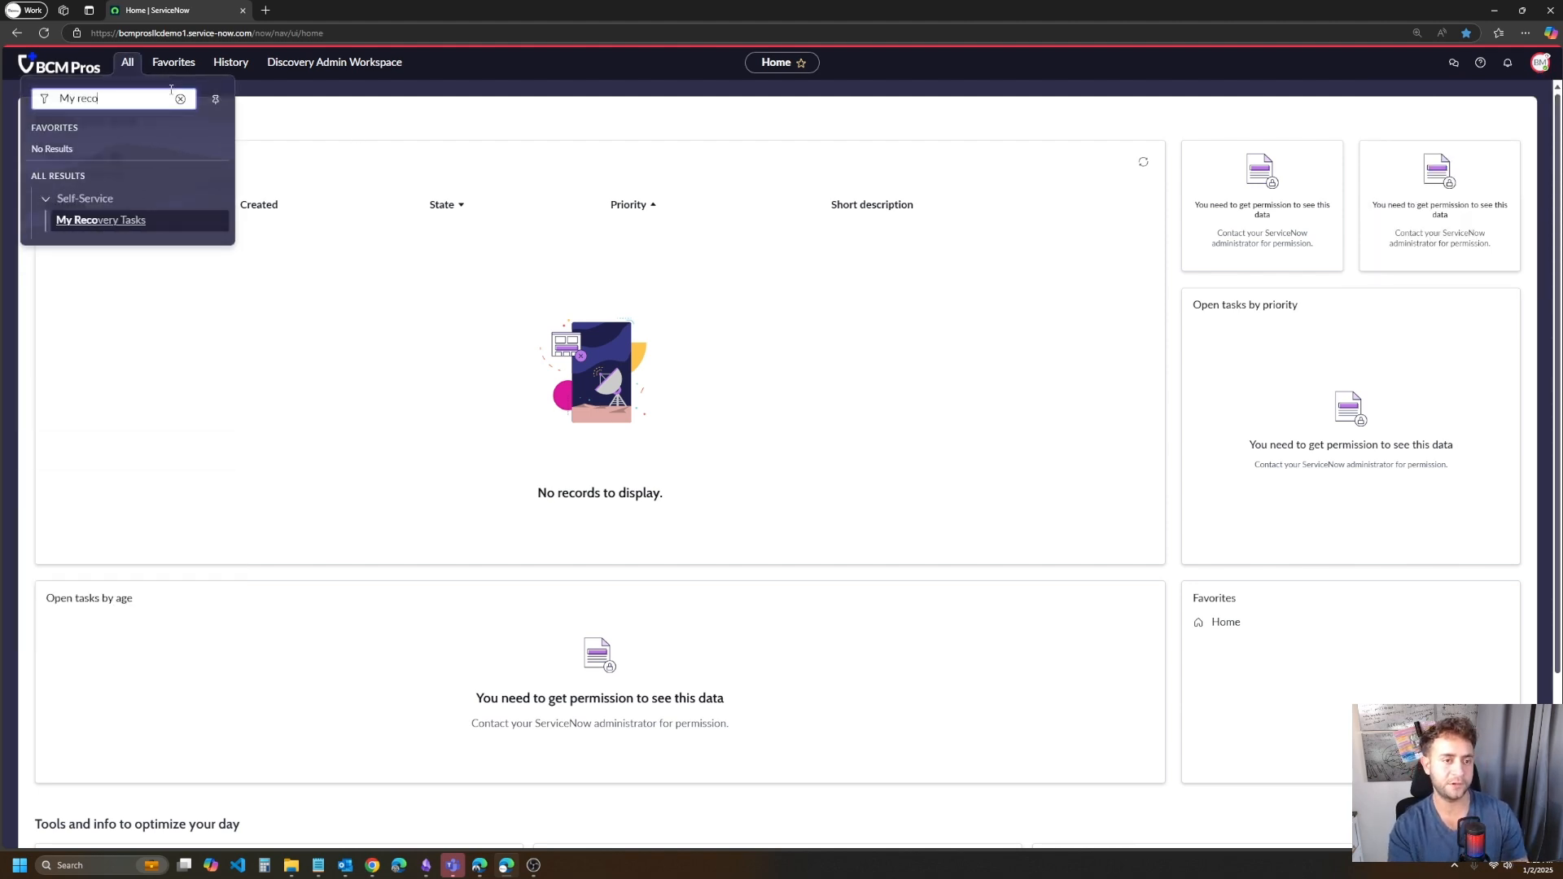
pyautogui.click(121, 220)
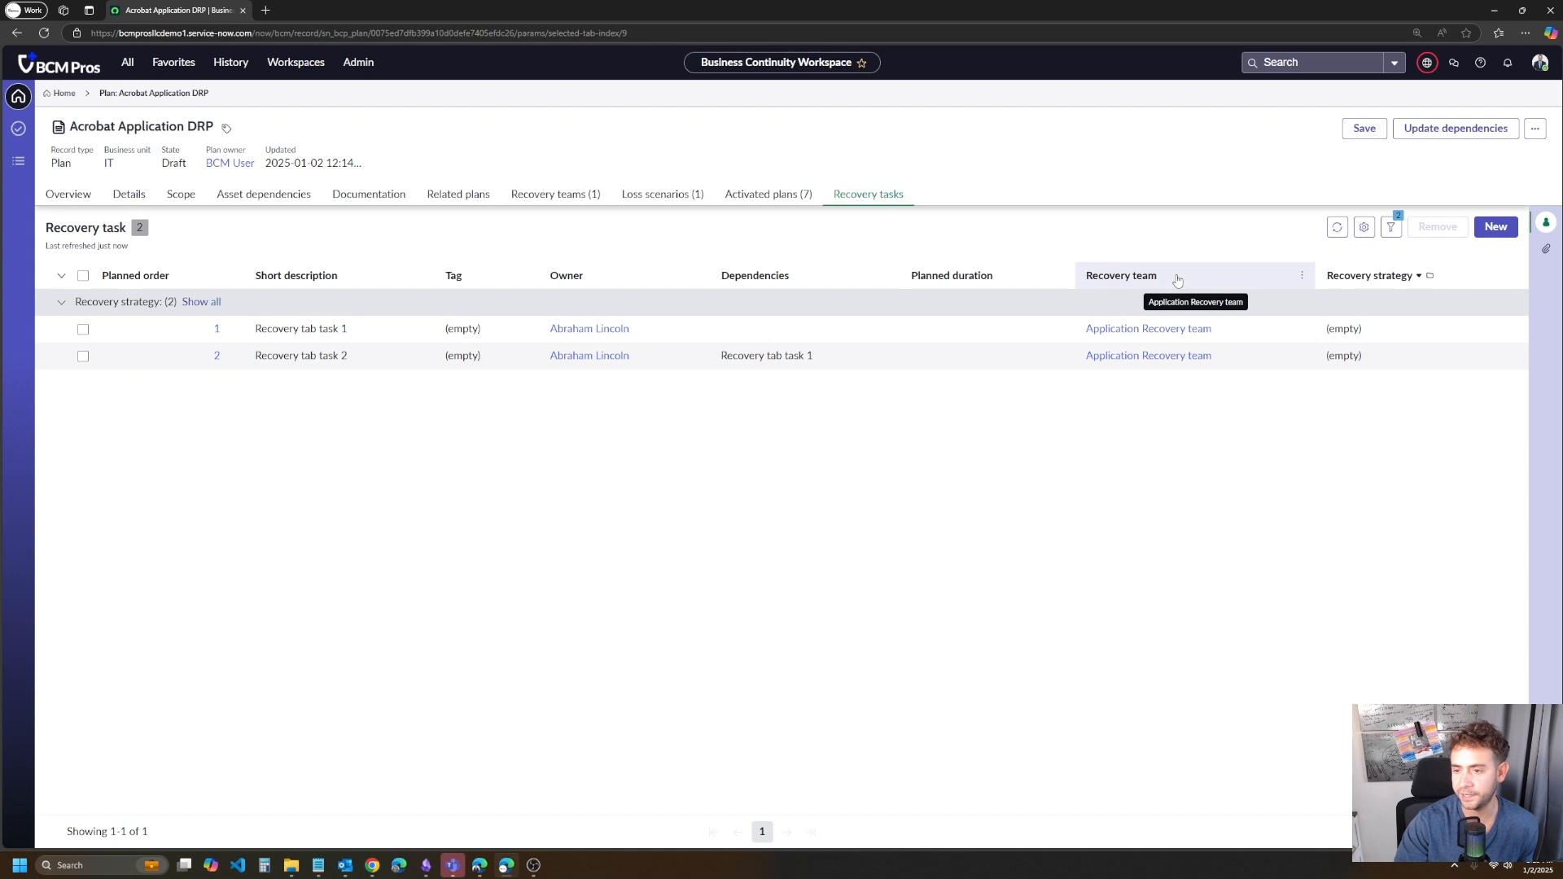
# - Check the recovery team column of the Acrobat Application DRP recovery tasks and the Application Recovery team's groups and users
pyautogui.moveTo(1177, 278); pyautogui.dragTo(1087, 285)
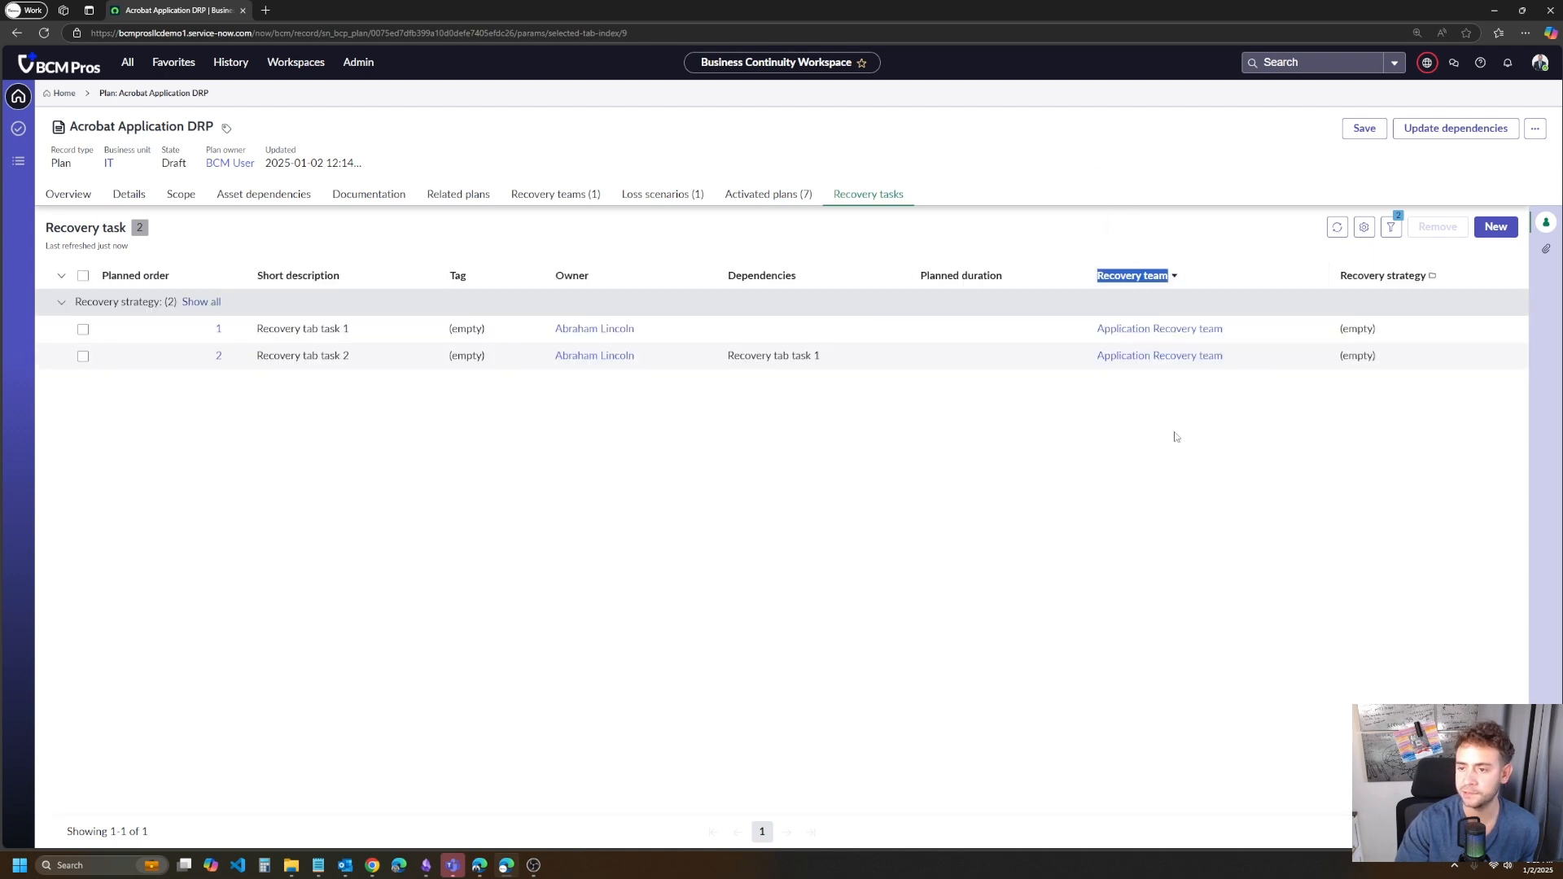
pyautogui.click(555, 196)
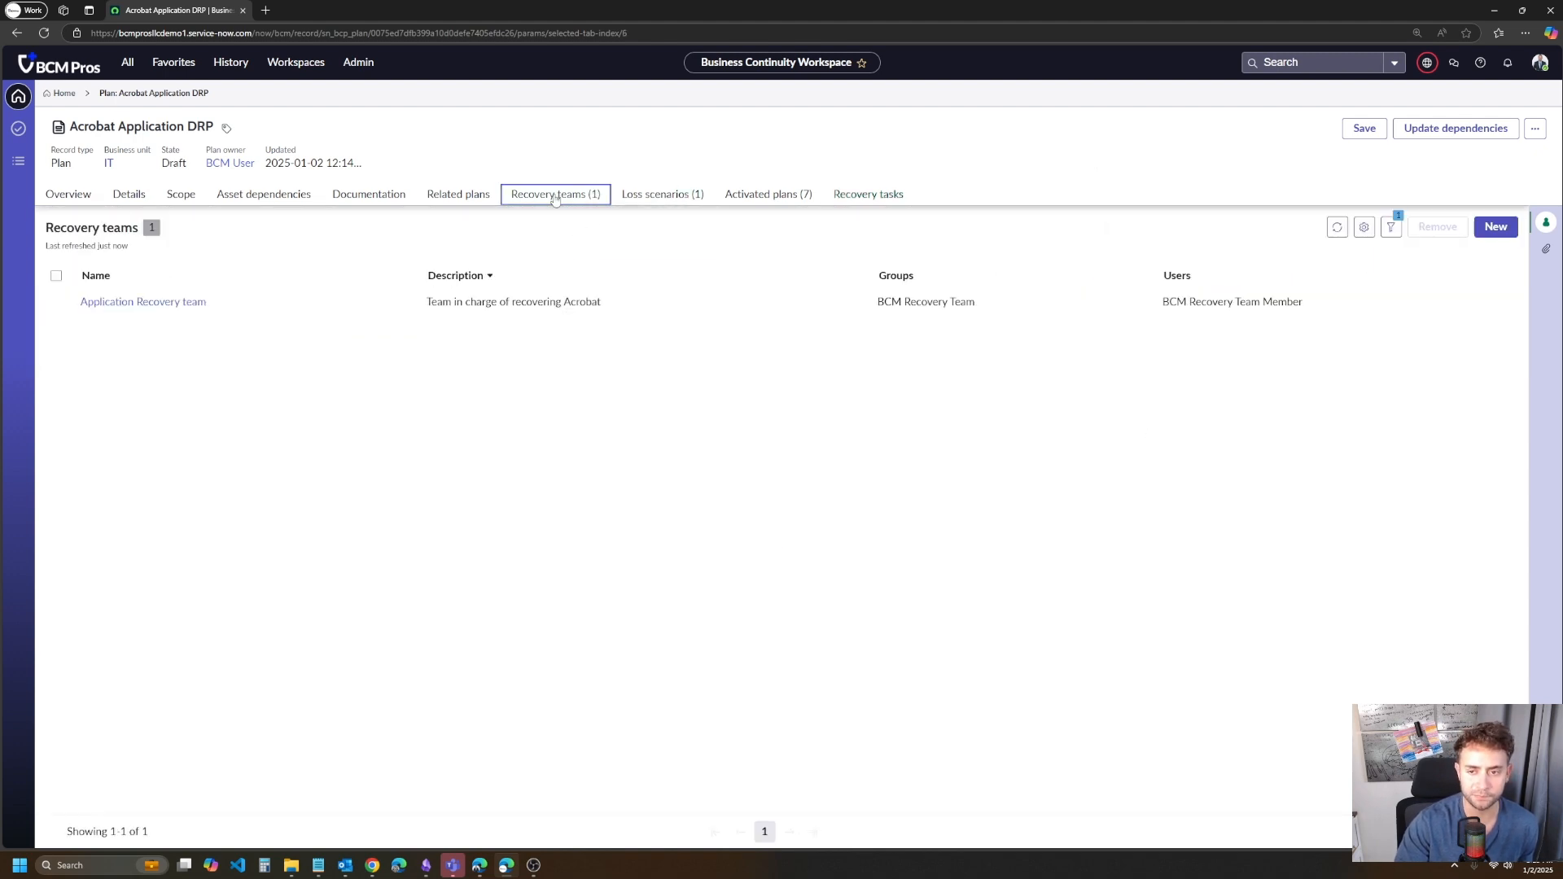
pyautogui.click(189, 302)
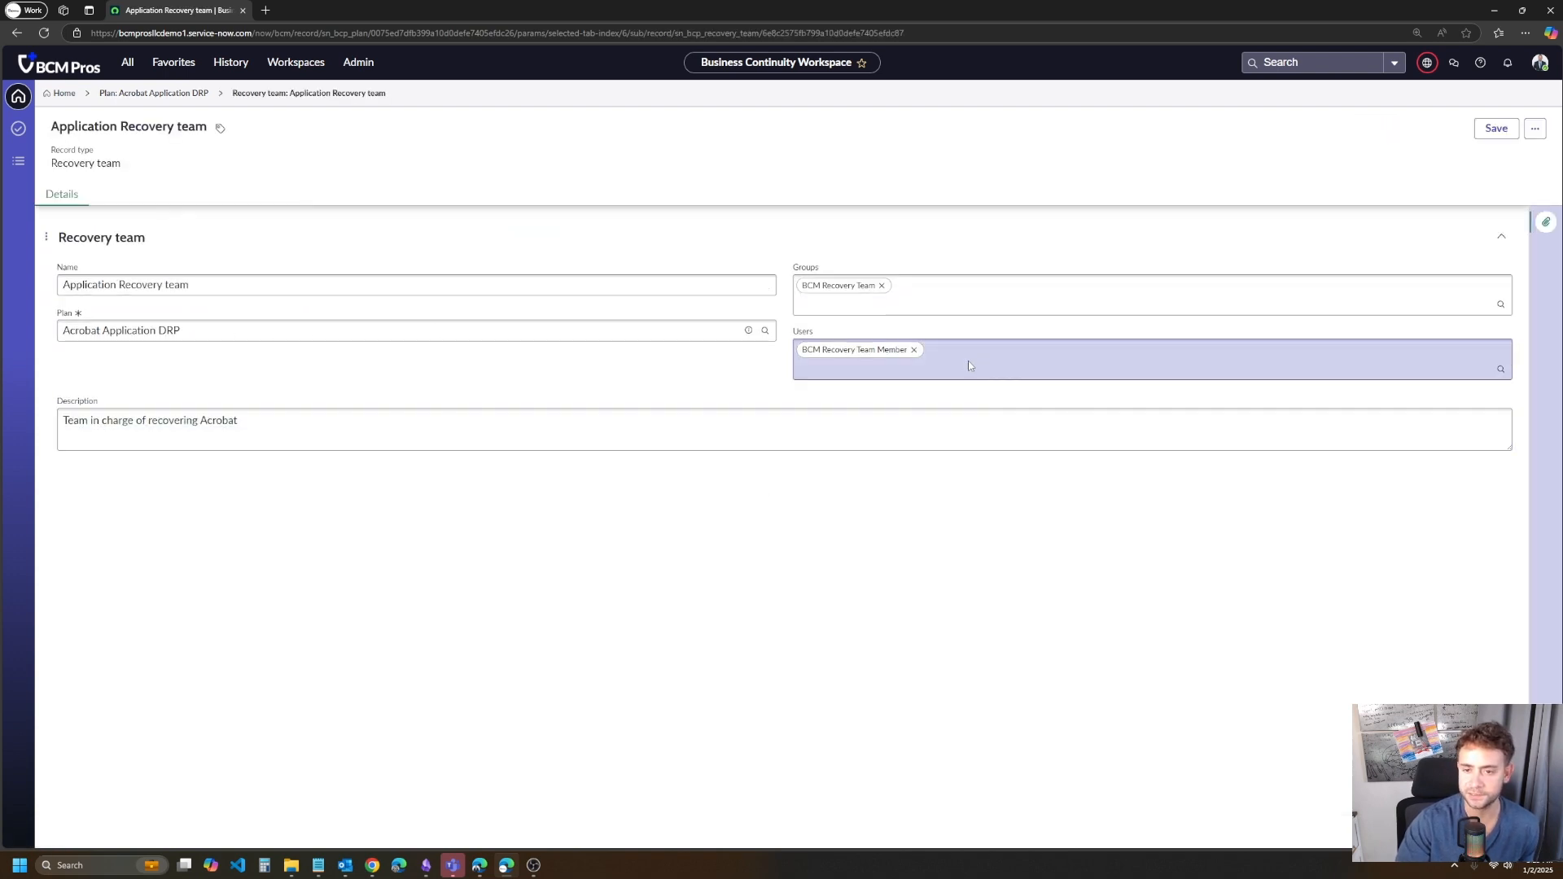
pyautogui.click(969, 365)
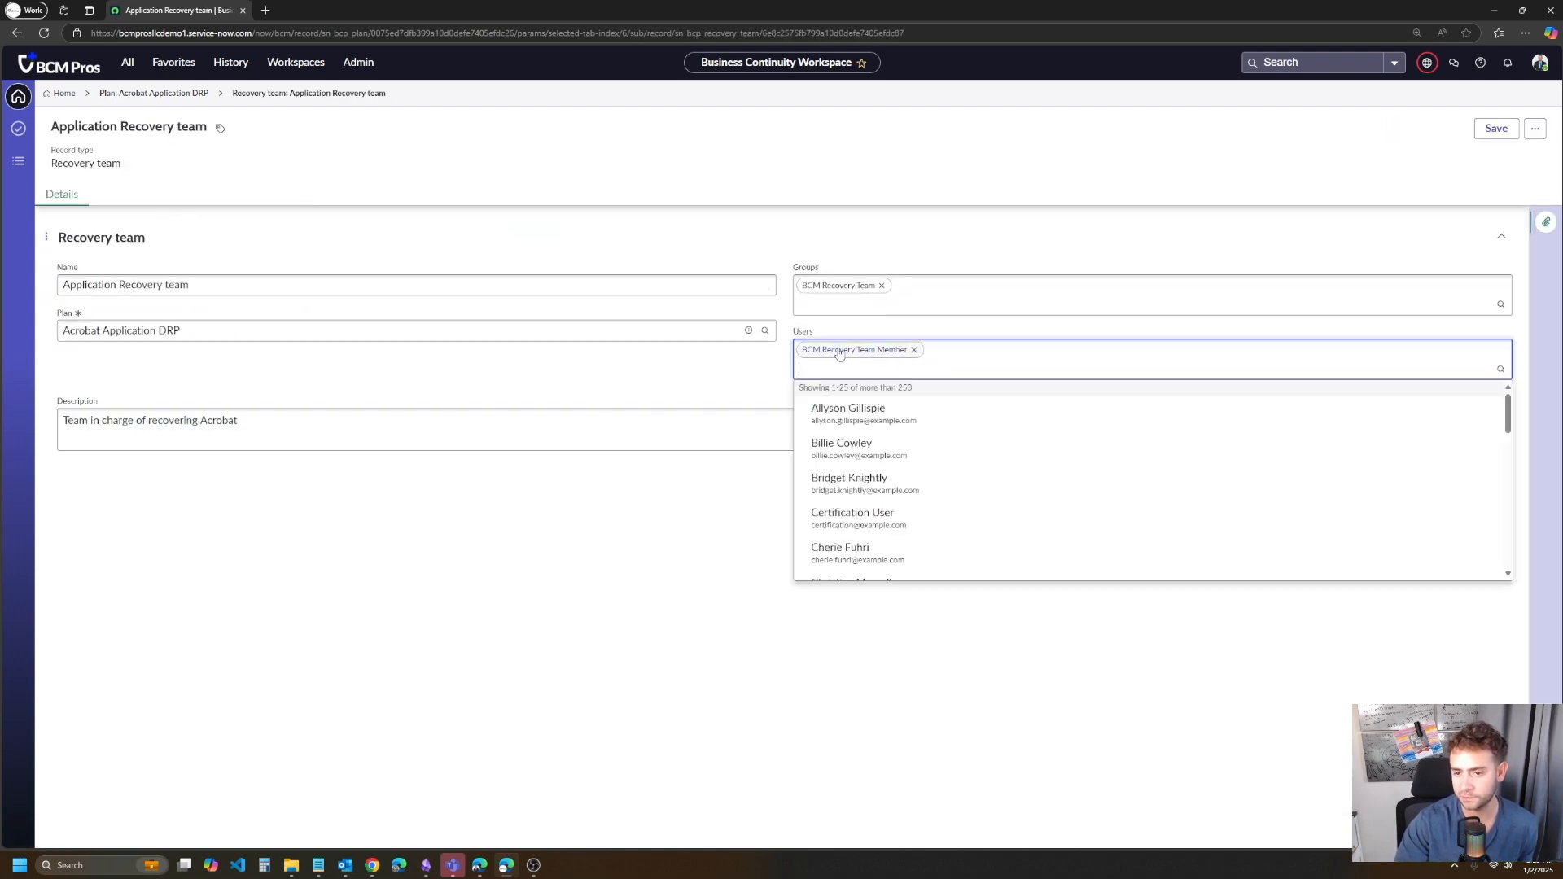
pyautogui.click(675, 565)
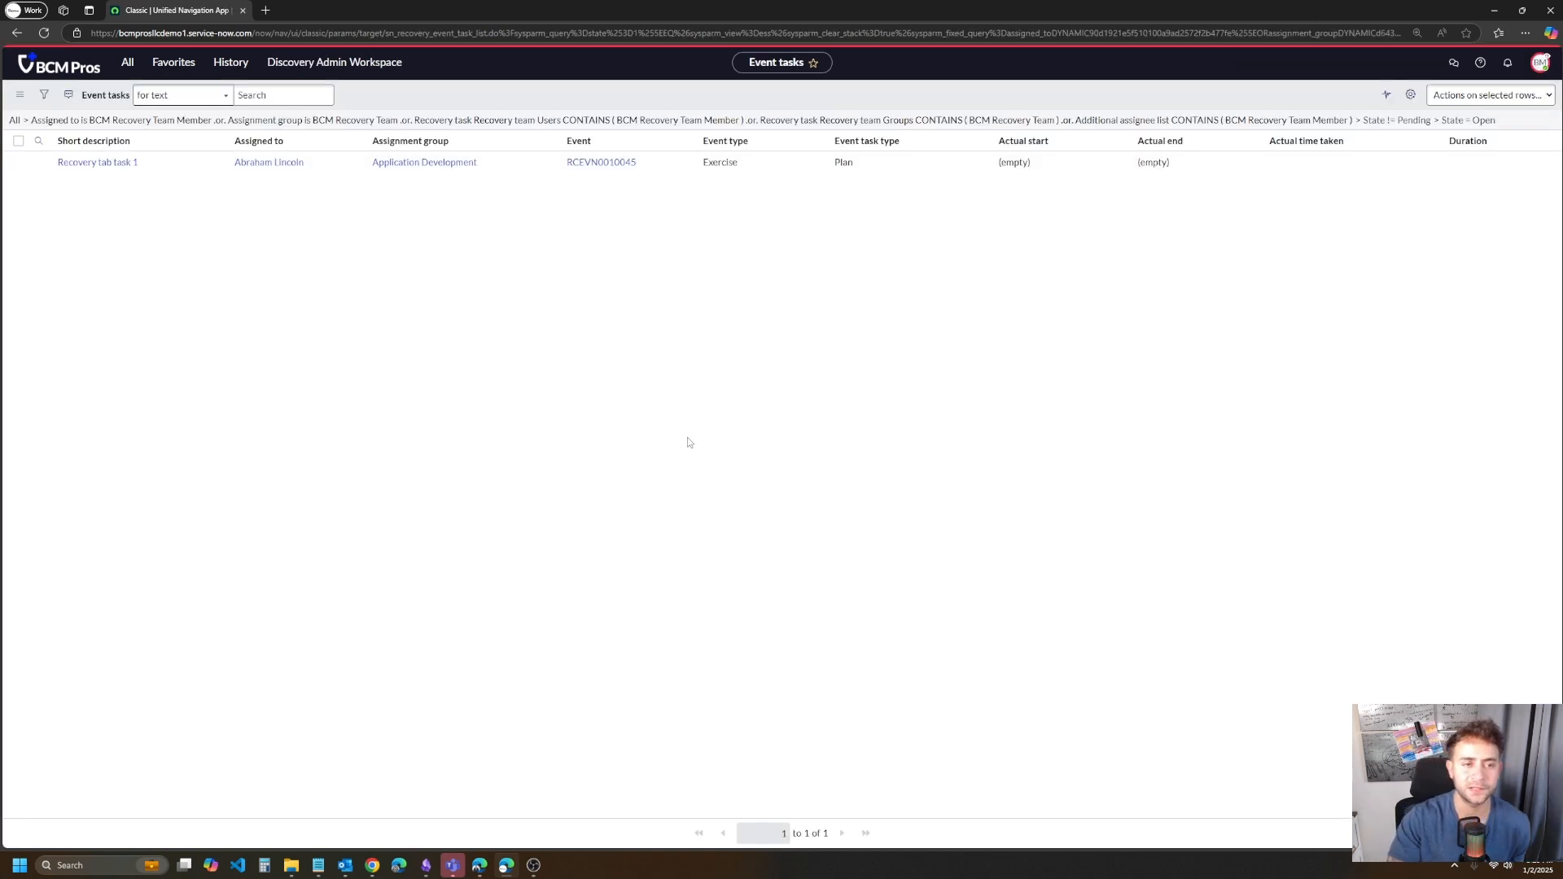
# - Open the Recovery tab task 1 event task and examine its activity, plan details and plan scope documentation
pyautogui.click(129, 162)
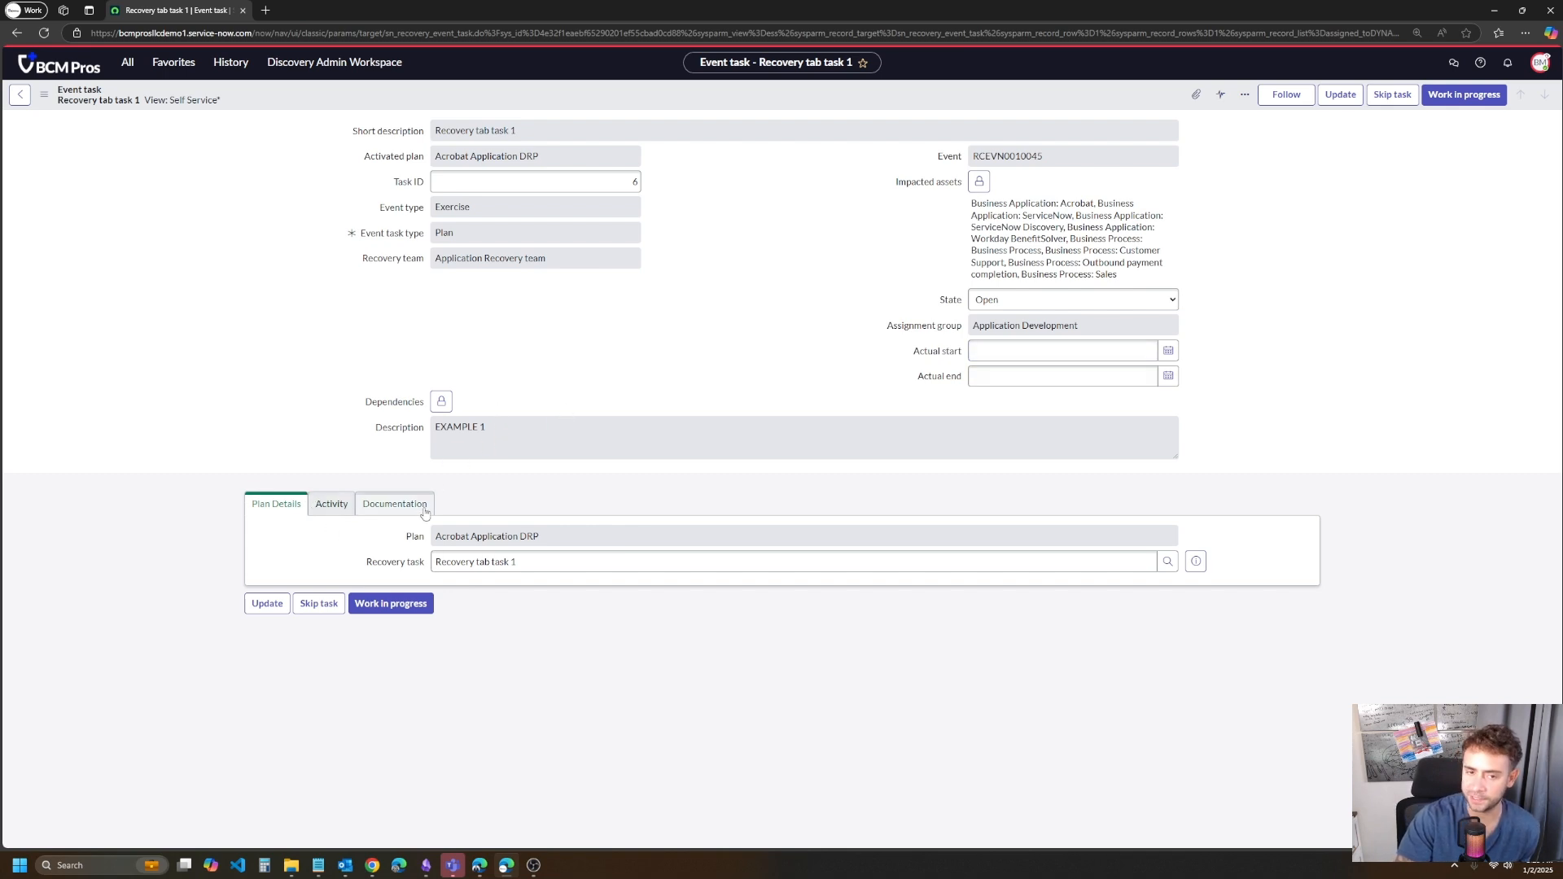
pyautogui.click(329, 504)
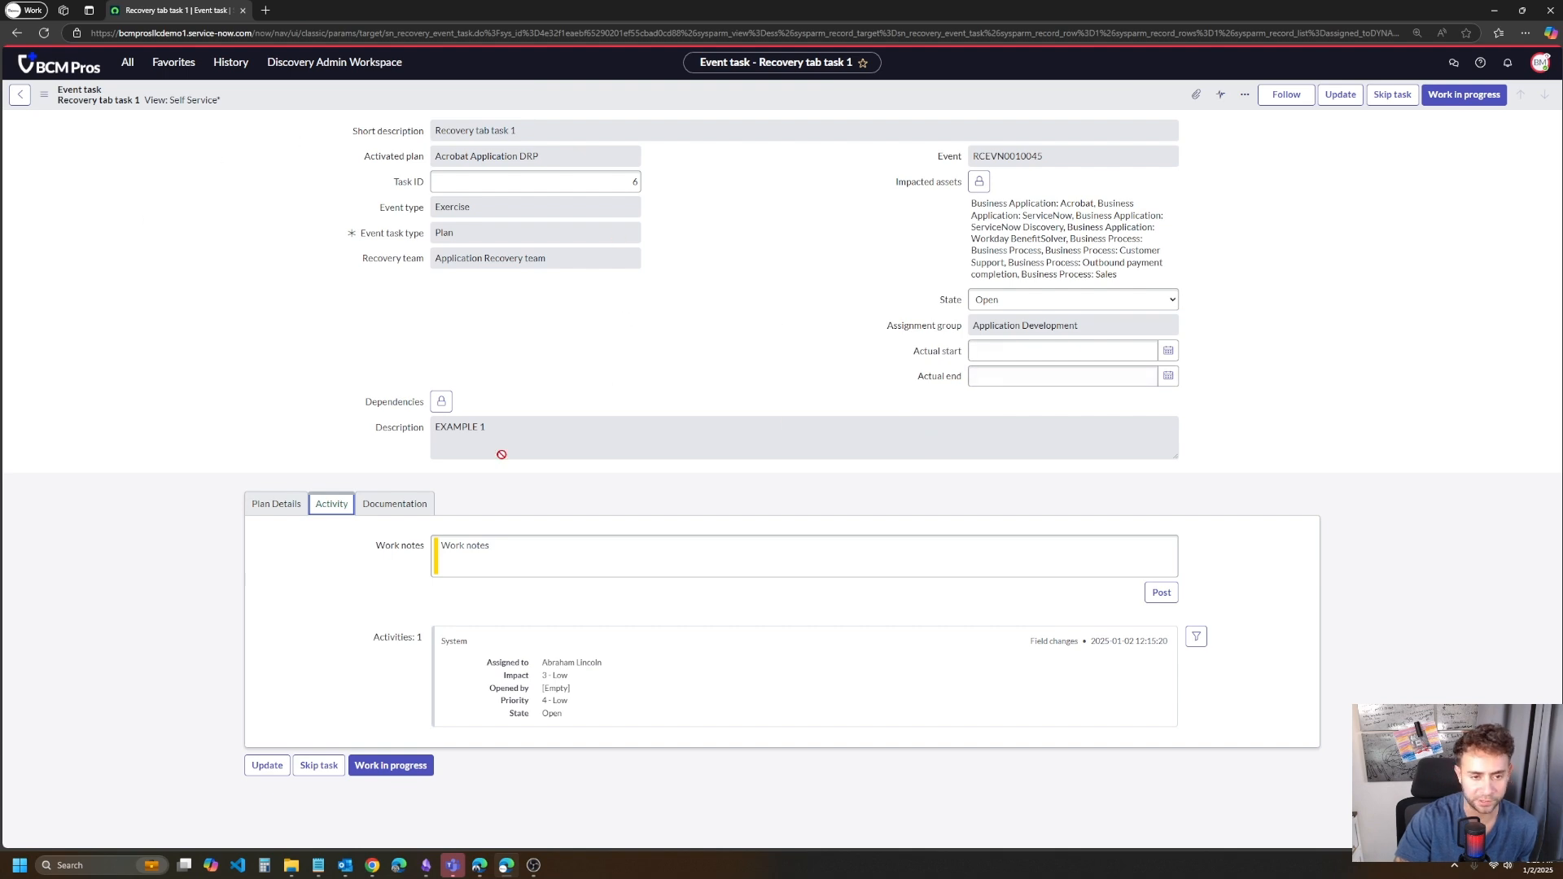
pyautogui.click(412, 511)
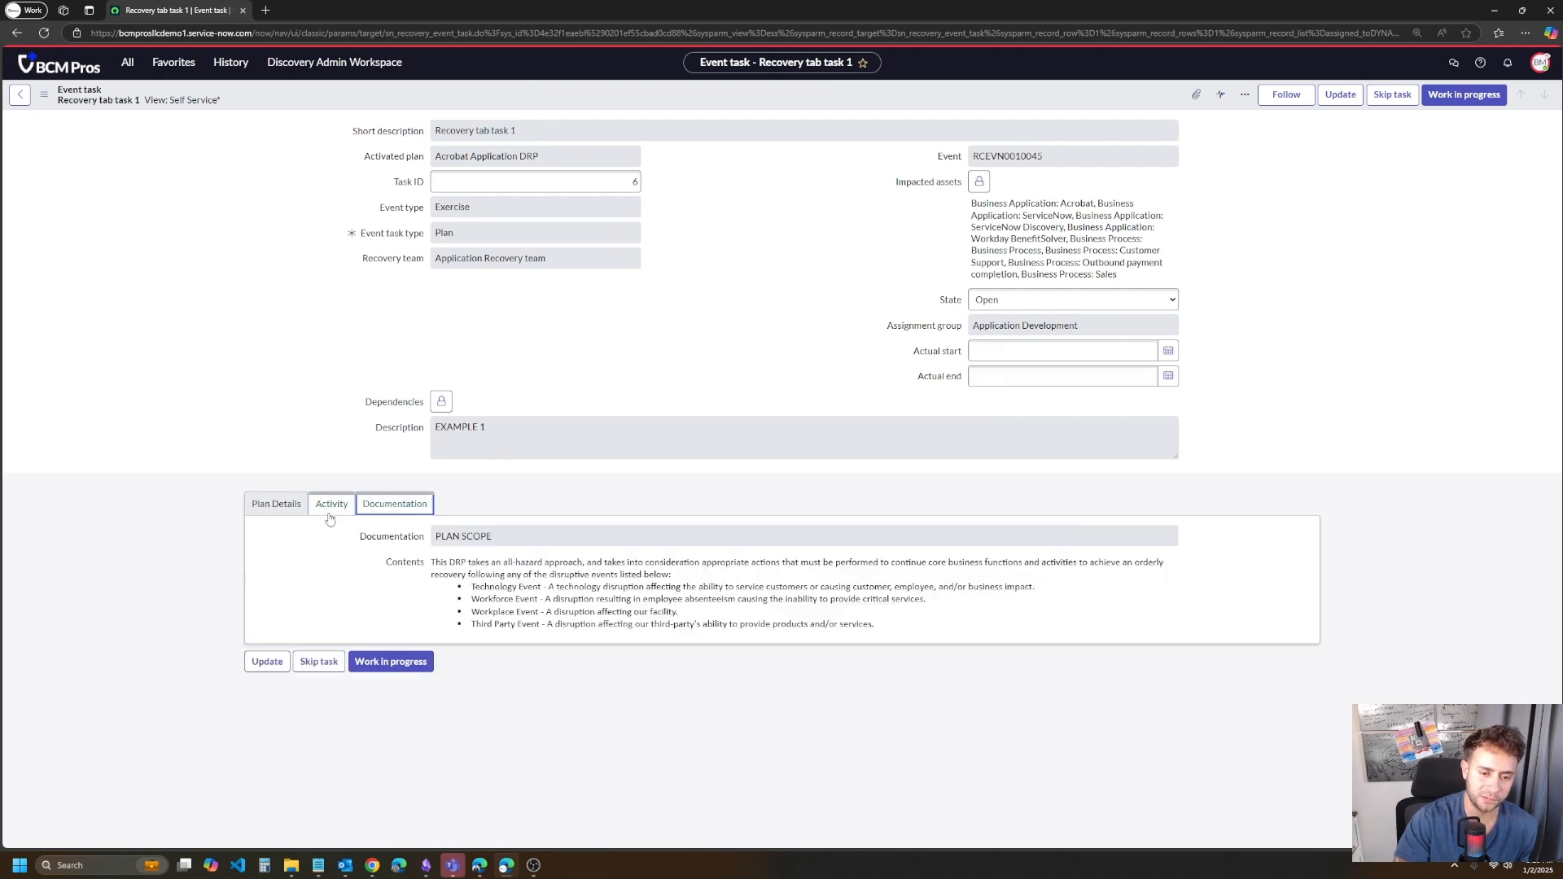
pyautogui.moveTo(379, 561); pyautogui.dragTo(980, 624)
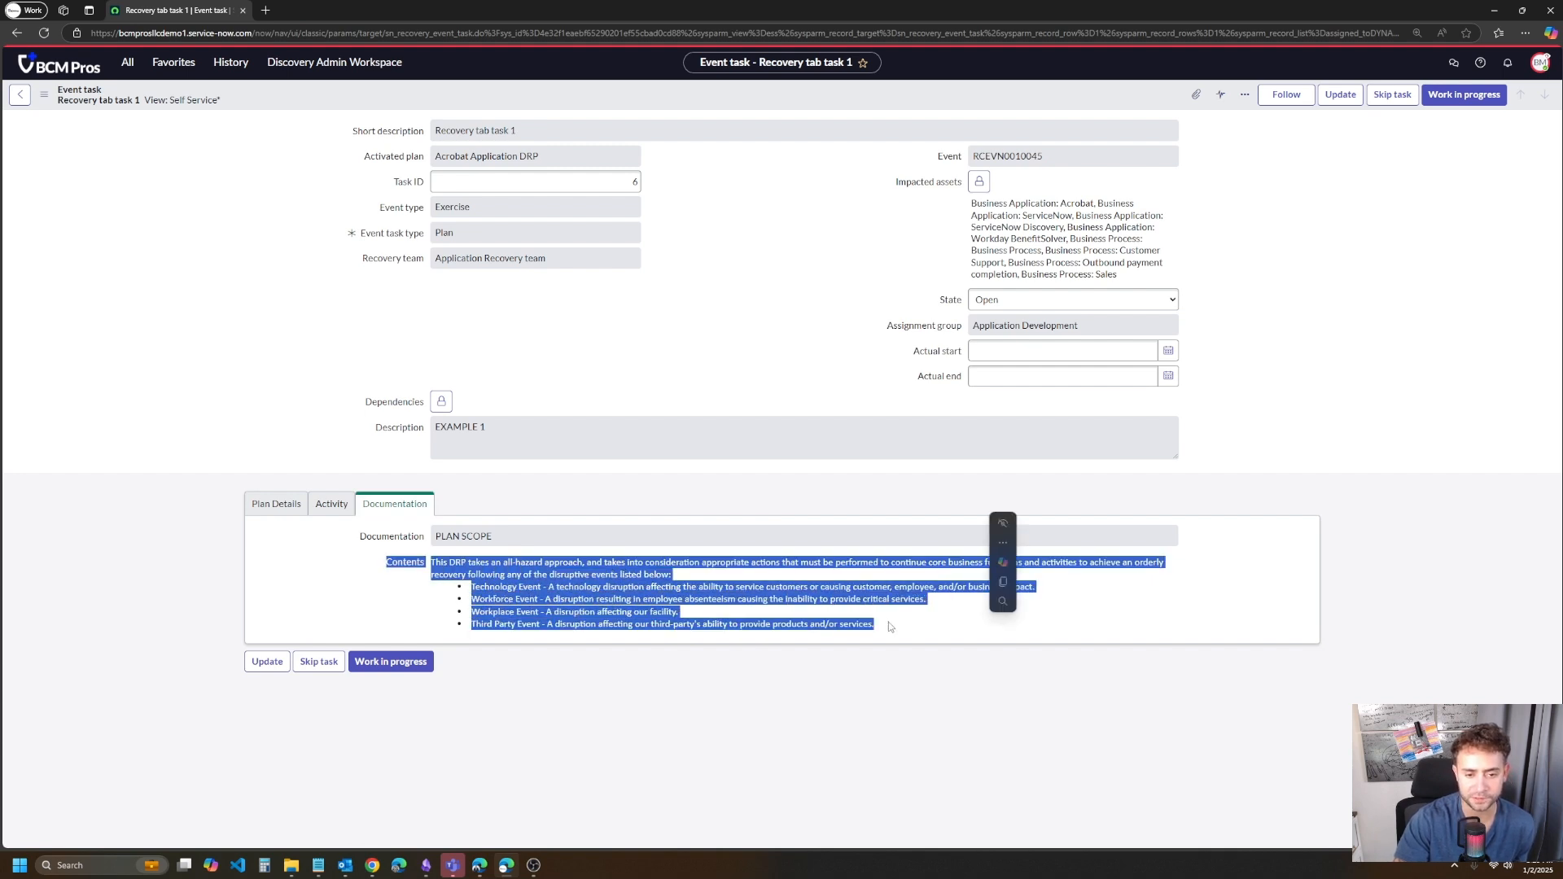
pyautogui.click(759, 620)
pyautogui.moveTo(873, 627); pyautogui.dragTo(267, 435)
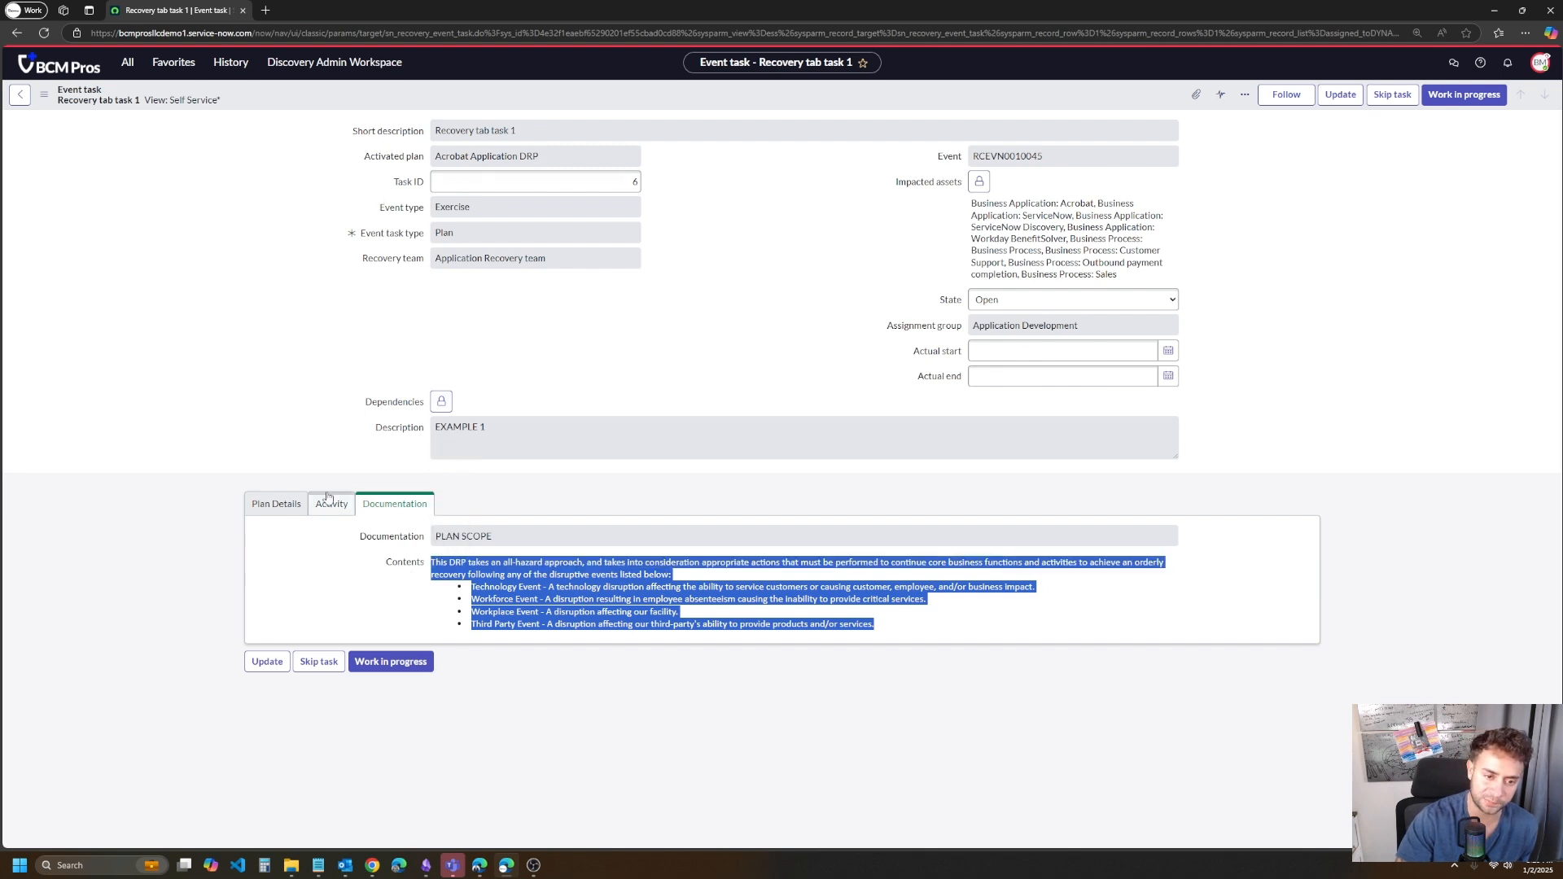
pyautogui.click(294, 505)
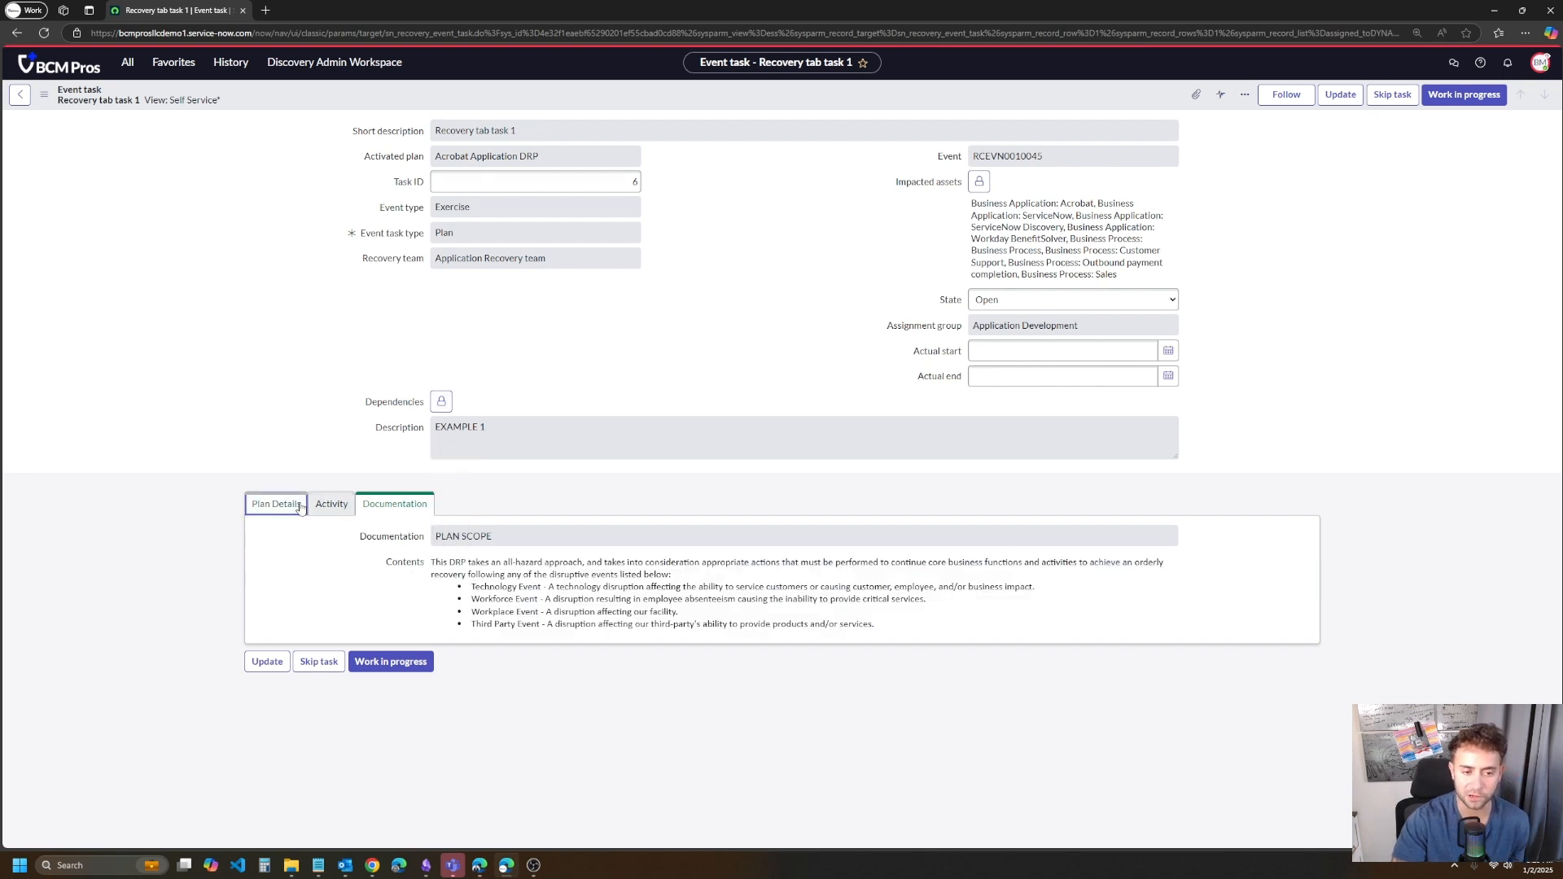
pyautogui.click(365, 510)
pyautogui.moveTo(875, 625); pyautogui.dragTo(443, 562)
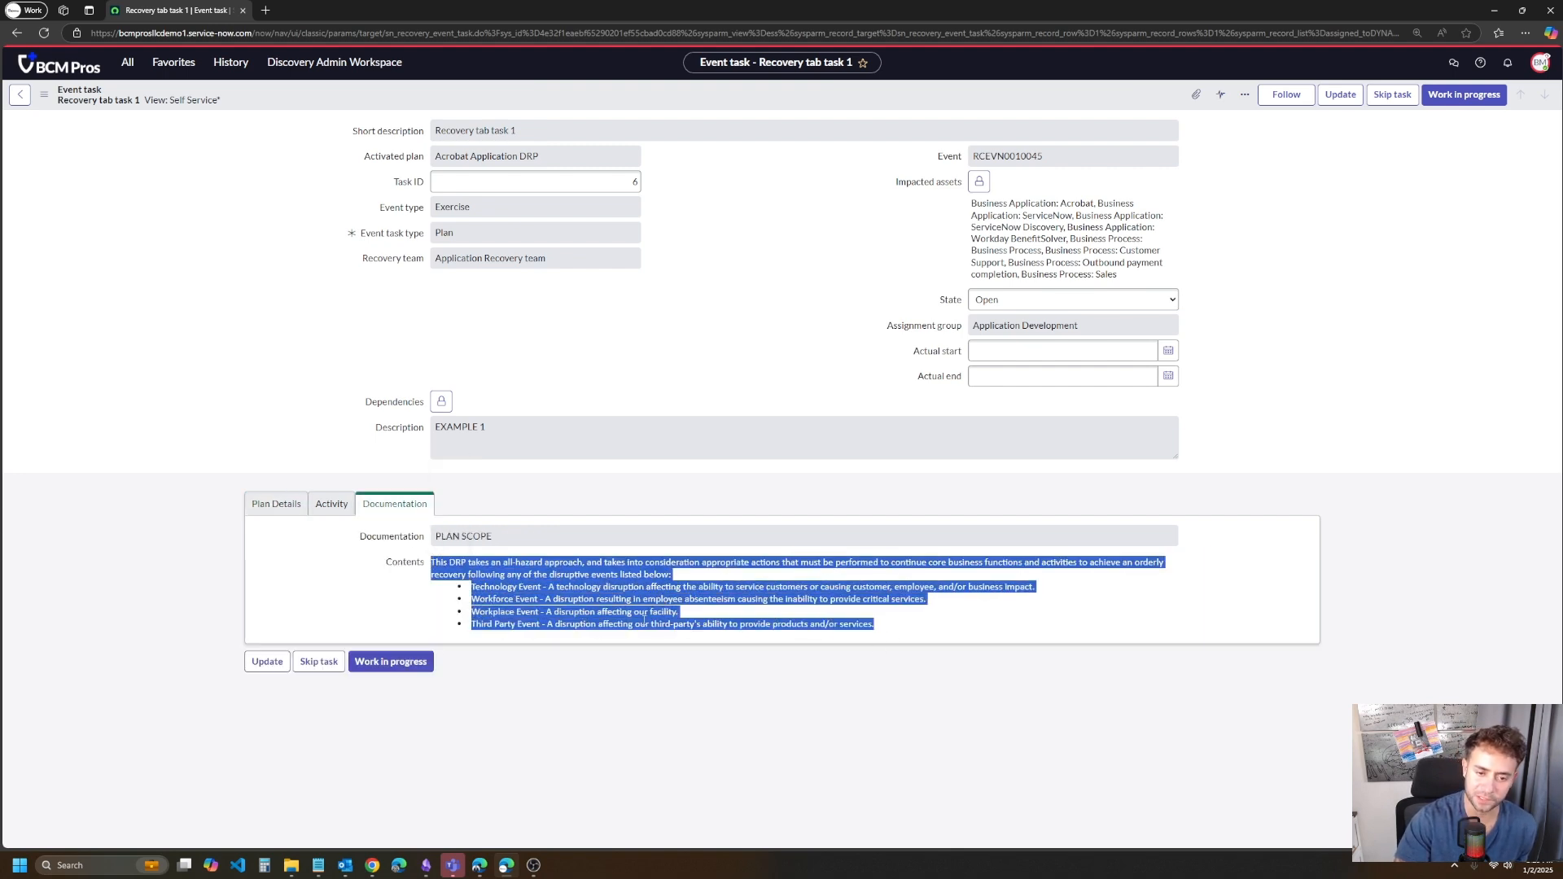
pyautogui.click(536, 599)
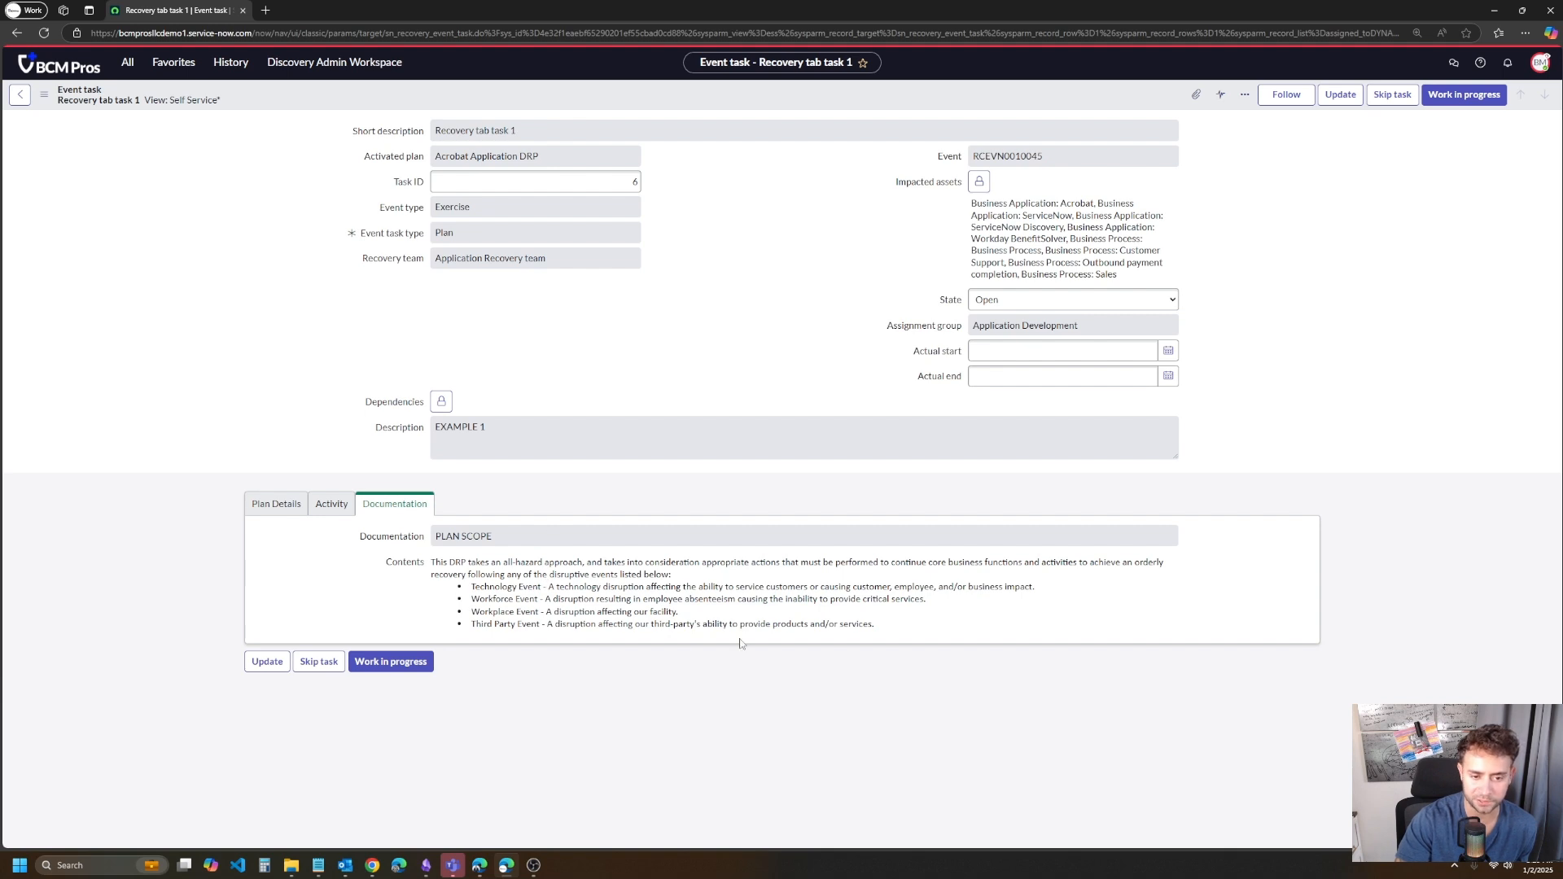
# - Set Recovery tab task 1 to Work in progress, check its actual start, and mark it Closed complete
pyautogui.click(1448, 98)
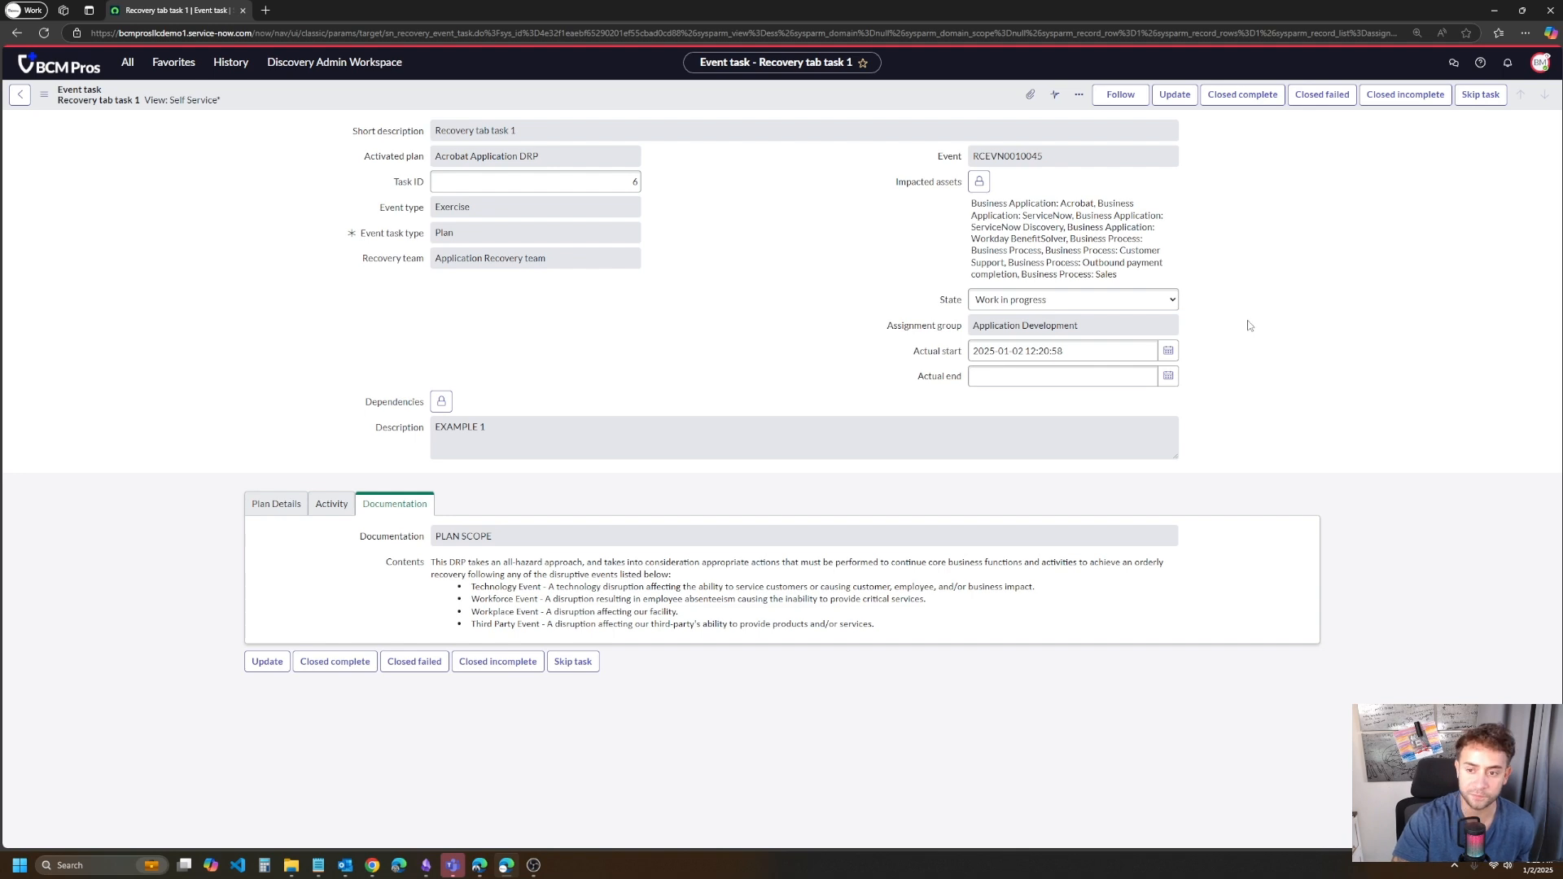
pyautogui.click(1094, 352)
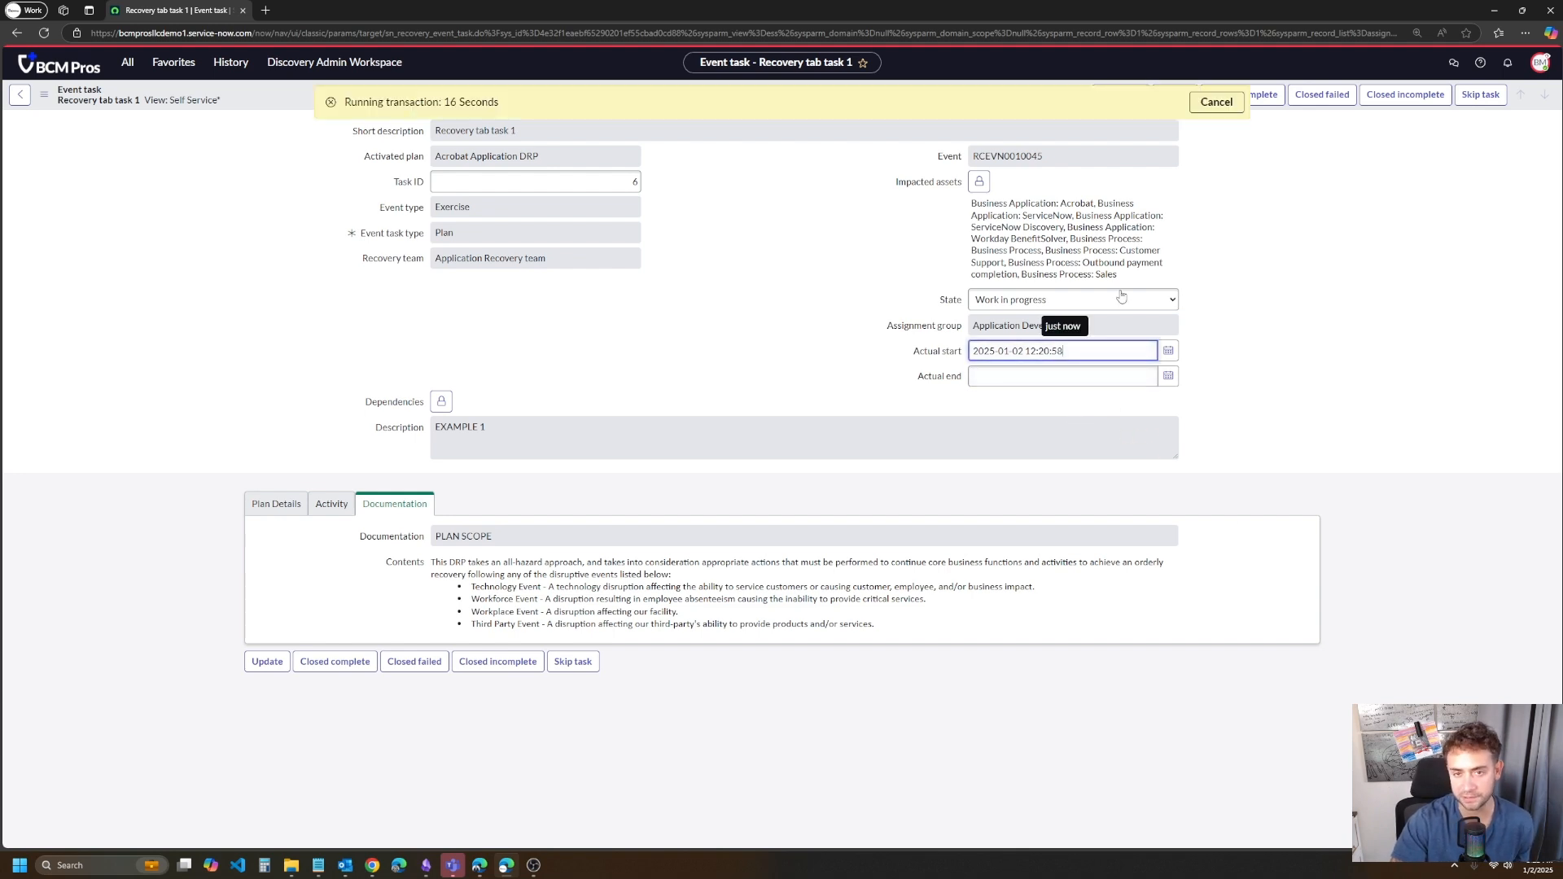
pyautogui.tripleClick(1075, 350)
pyautogui.click(1377, 475)
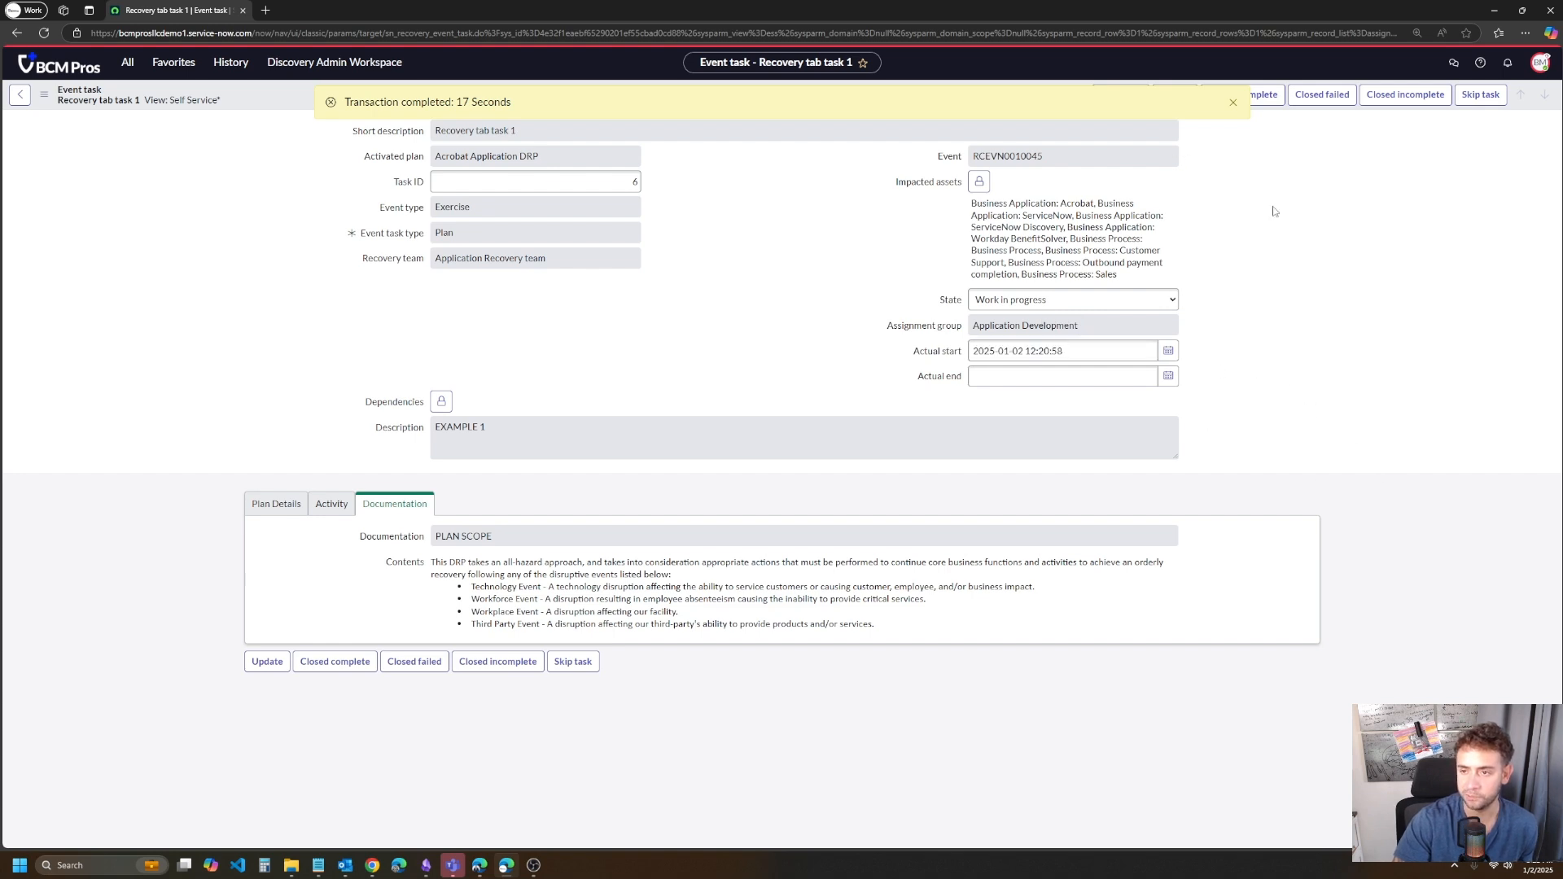
pyautogui.click(1232, 102)
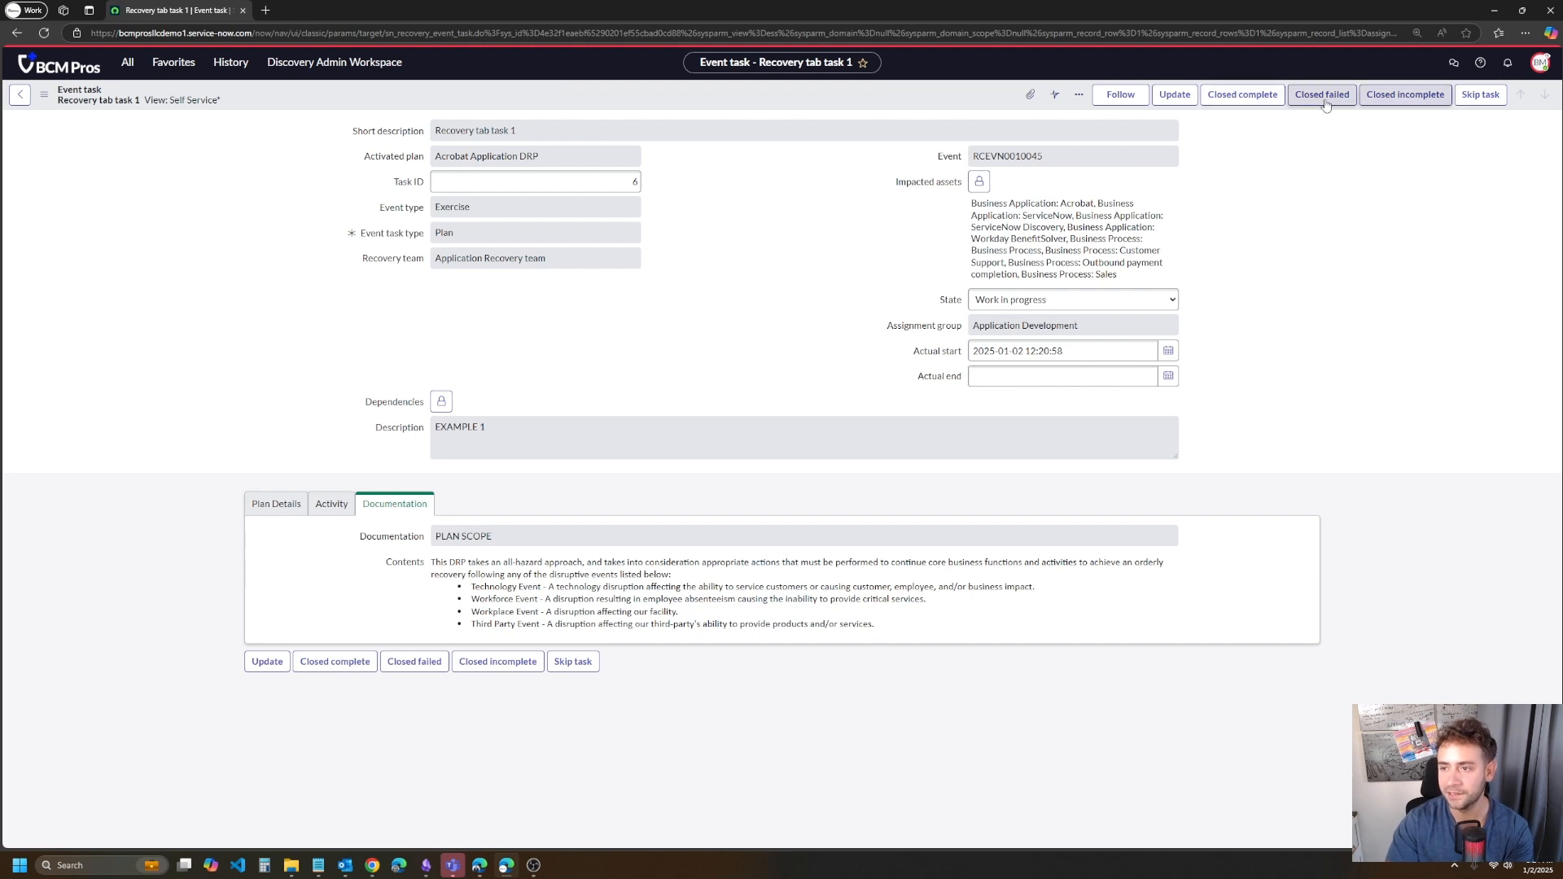
pyautogui.click(1270, 101)
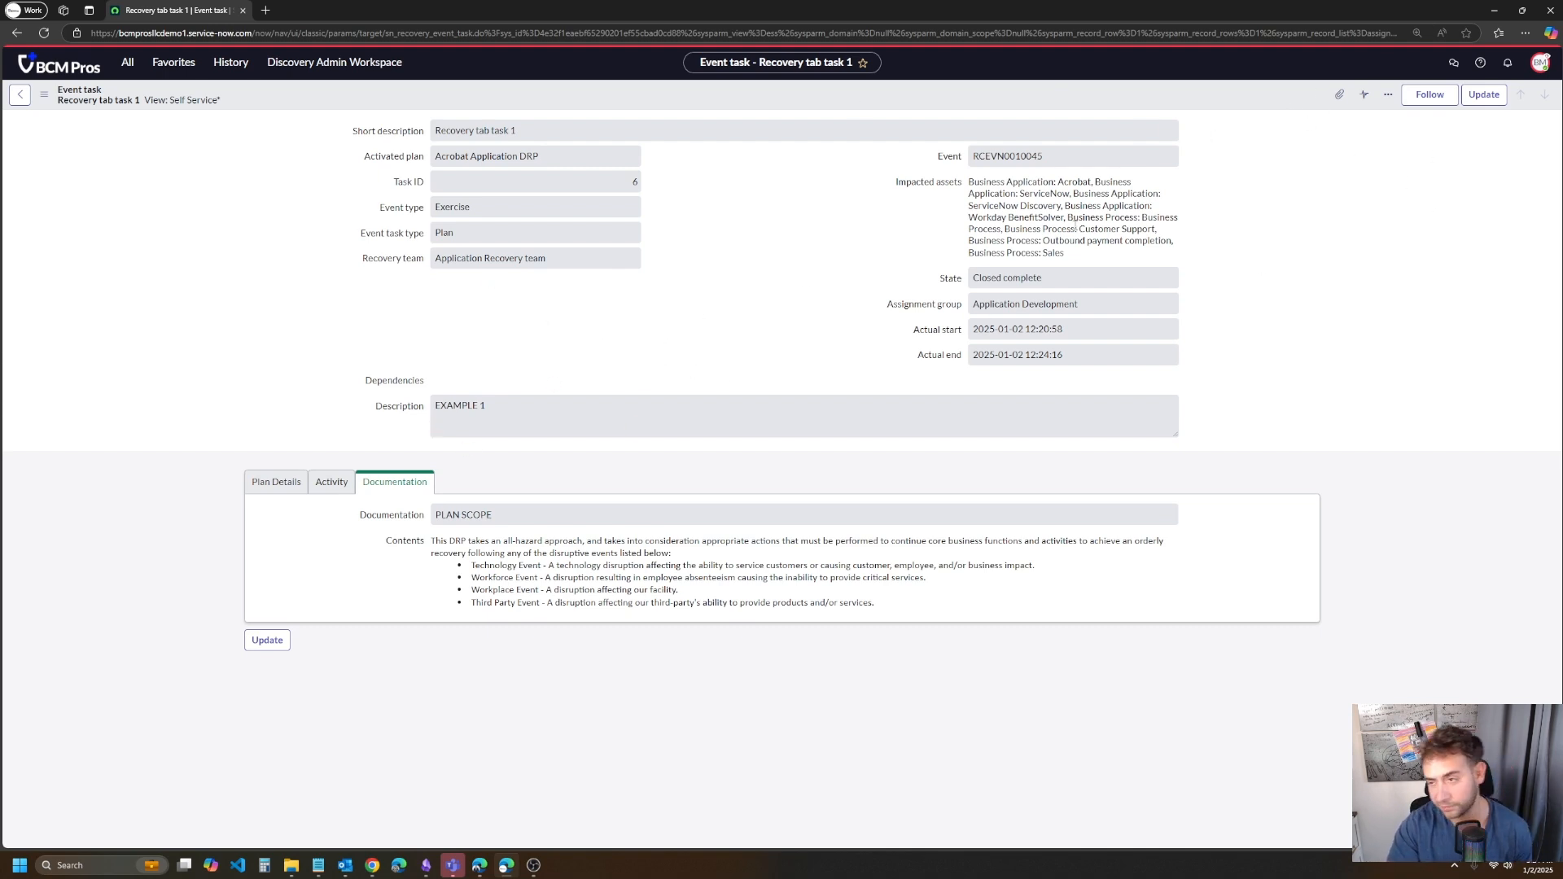
# - Switch the impersonation to the BCM User account
pyautogui.click(1540, 63)
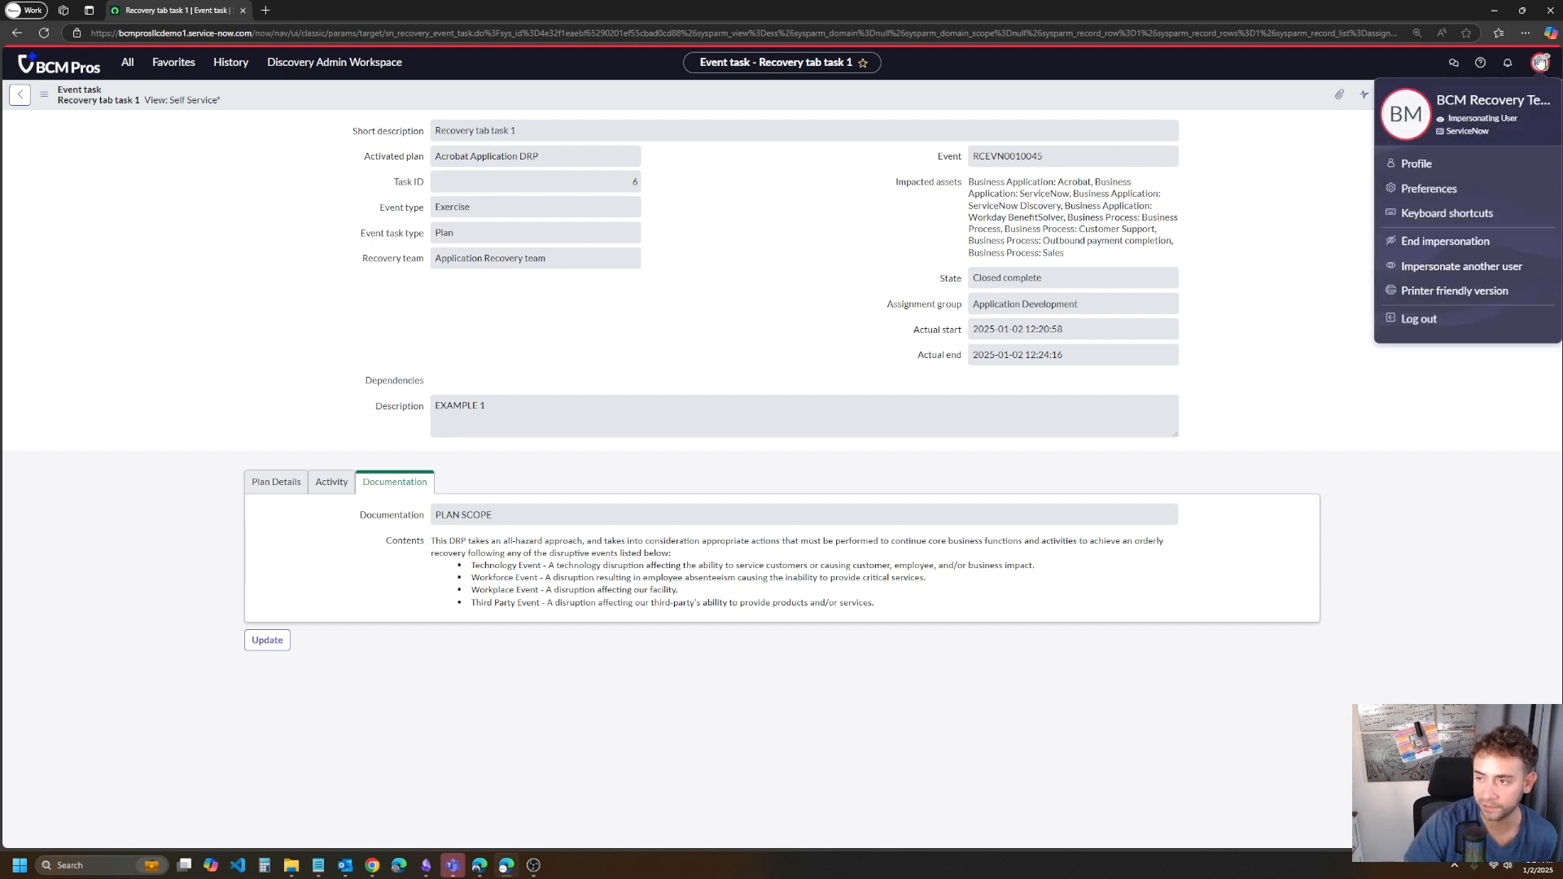
pyautogui.click(1501, 267)
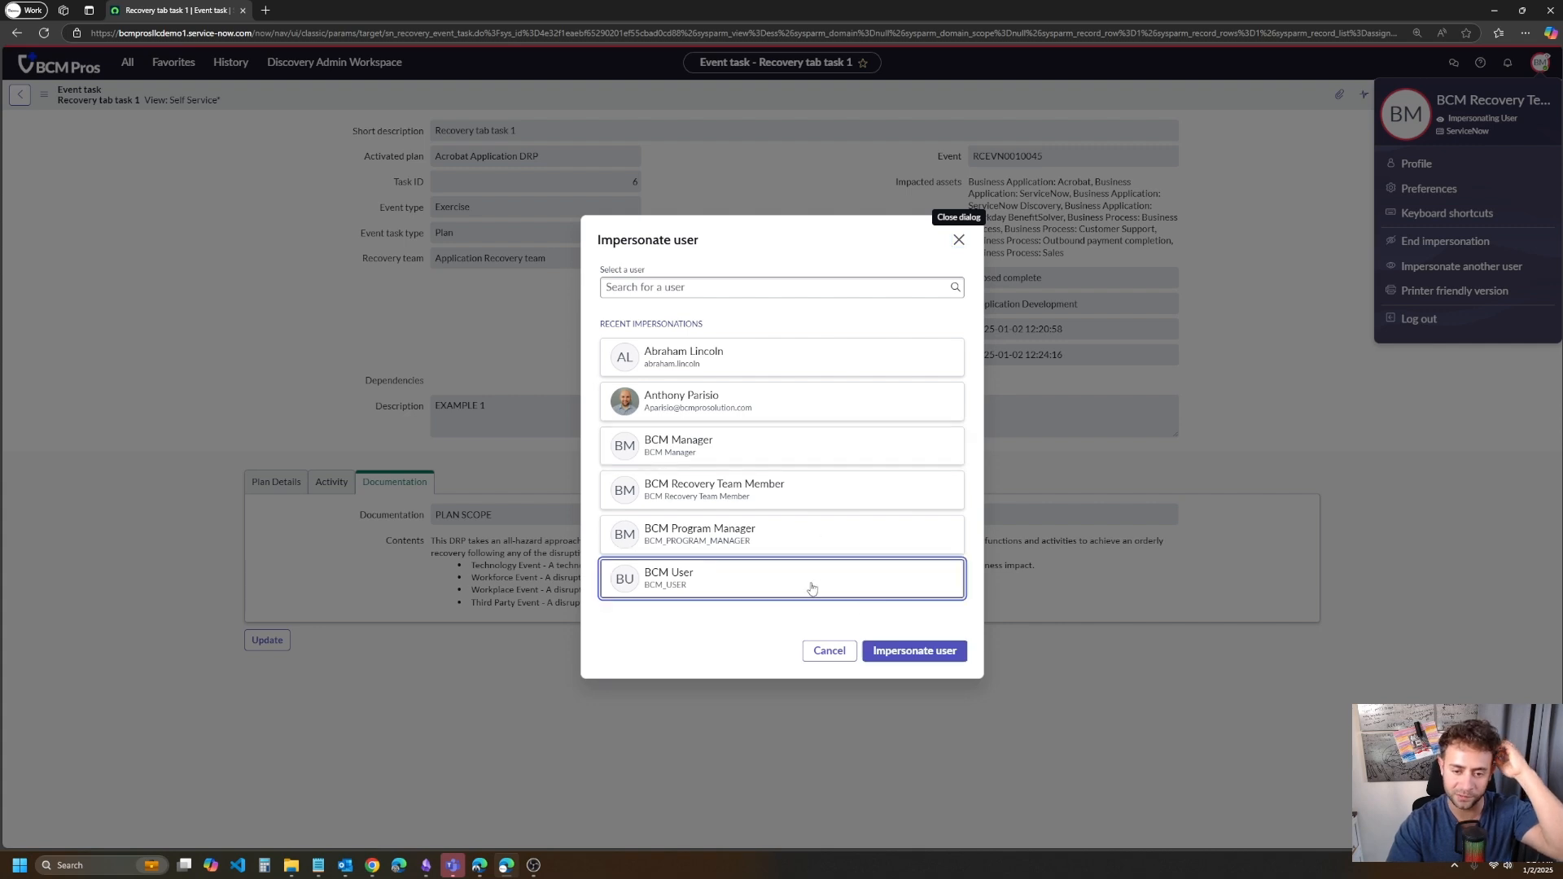
pyautogui.click(914, 651)
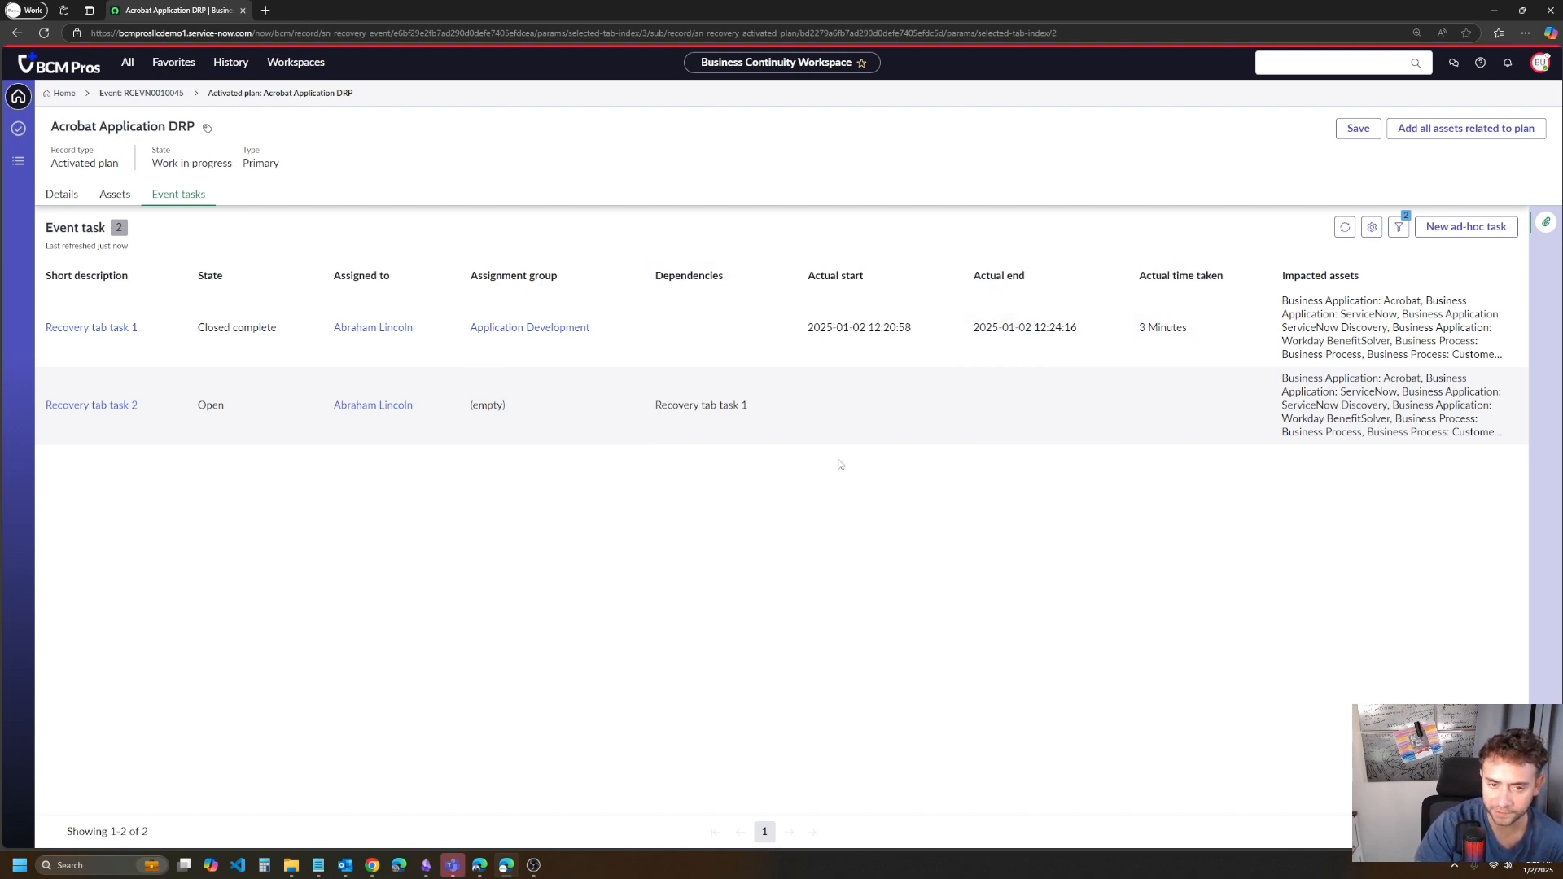
# - Check the actual start, actual end and actual time taken of Recovery tab task 1 in the Acrobat Application DRP event tasks
pyautogui.moveTo(837, 327); pyautogui.dragTo(922, 324)
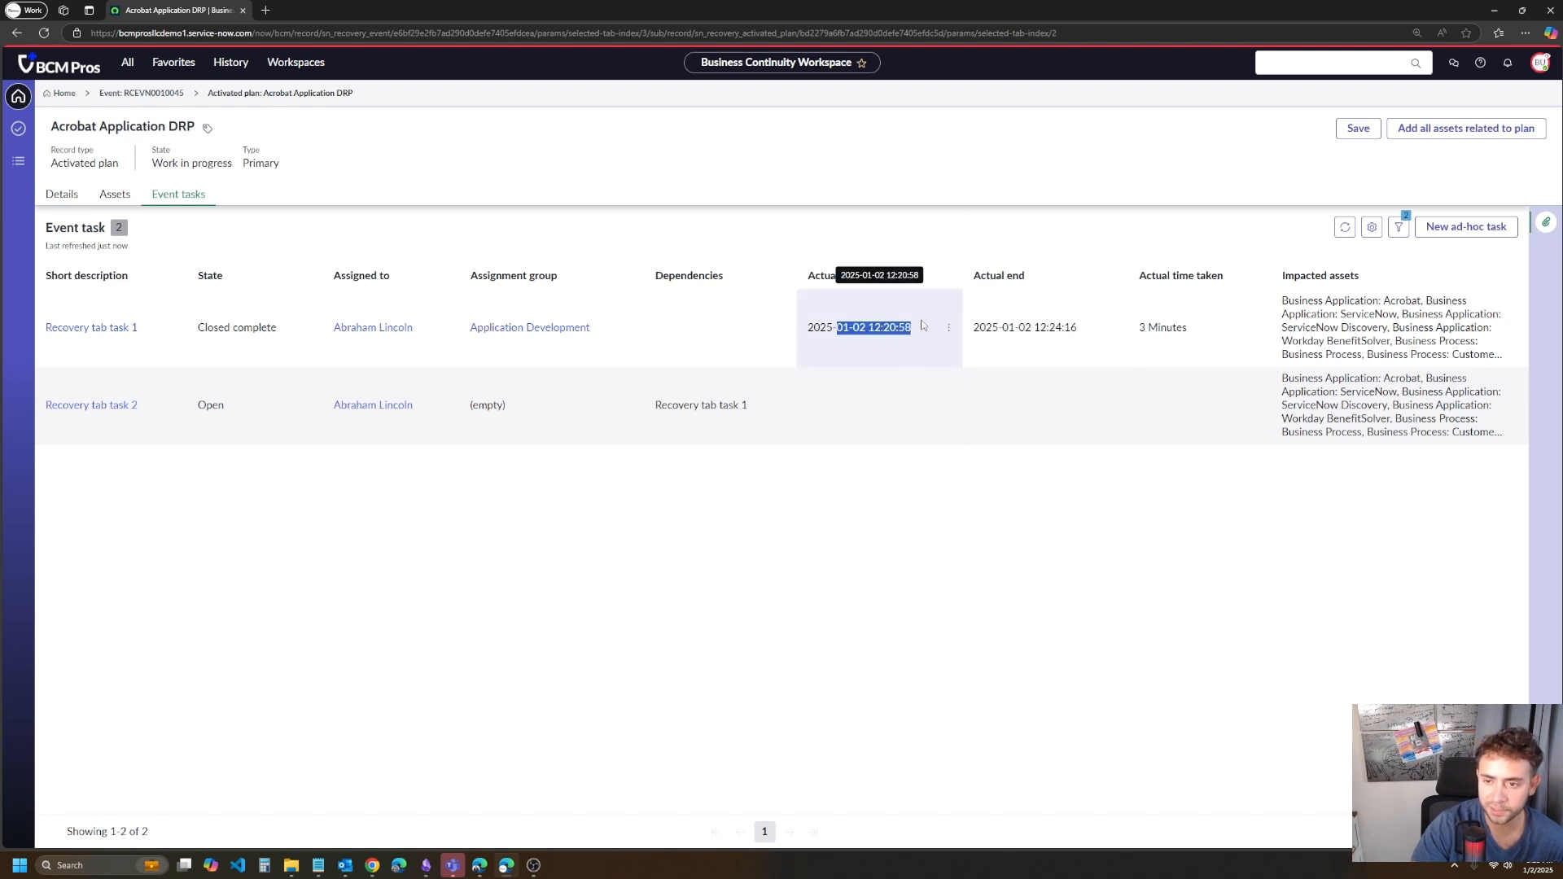
pyautogui.moveTo(1078, 328); pyautogui.dragTo(1019, 327)
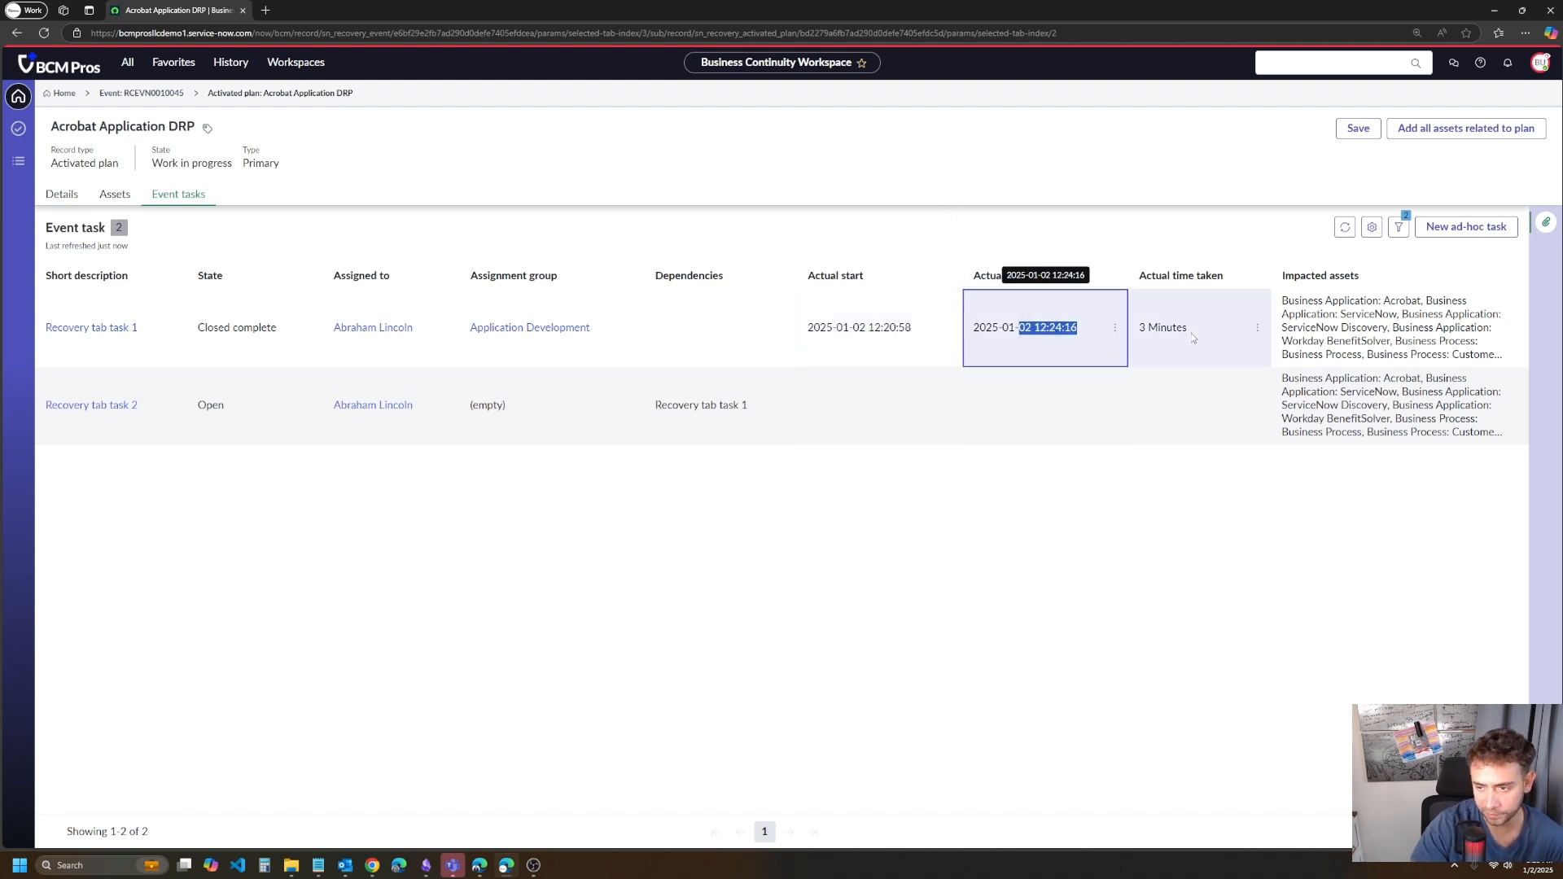
pyautogui.moveTo(1190, 329); pyautogui.dragTo(1138, 327)
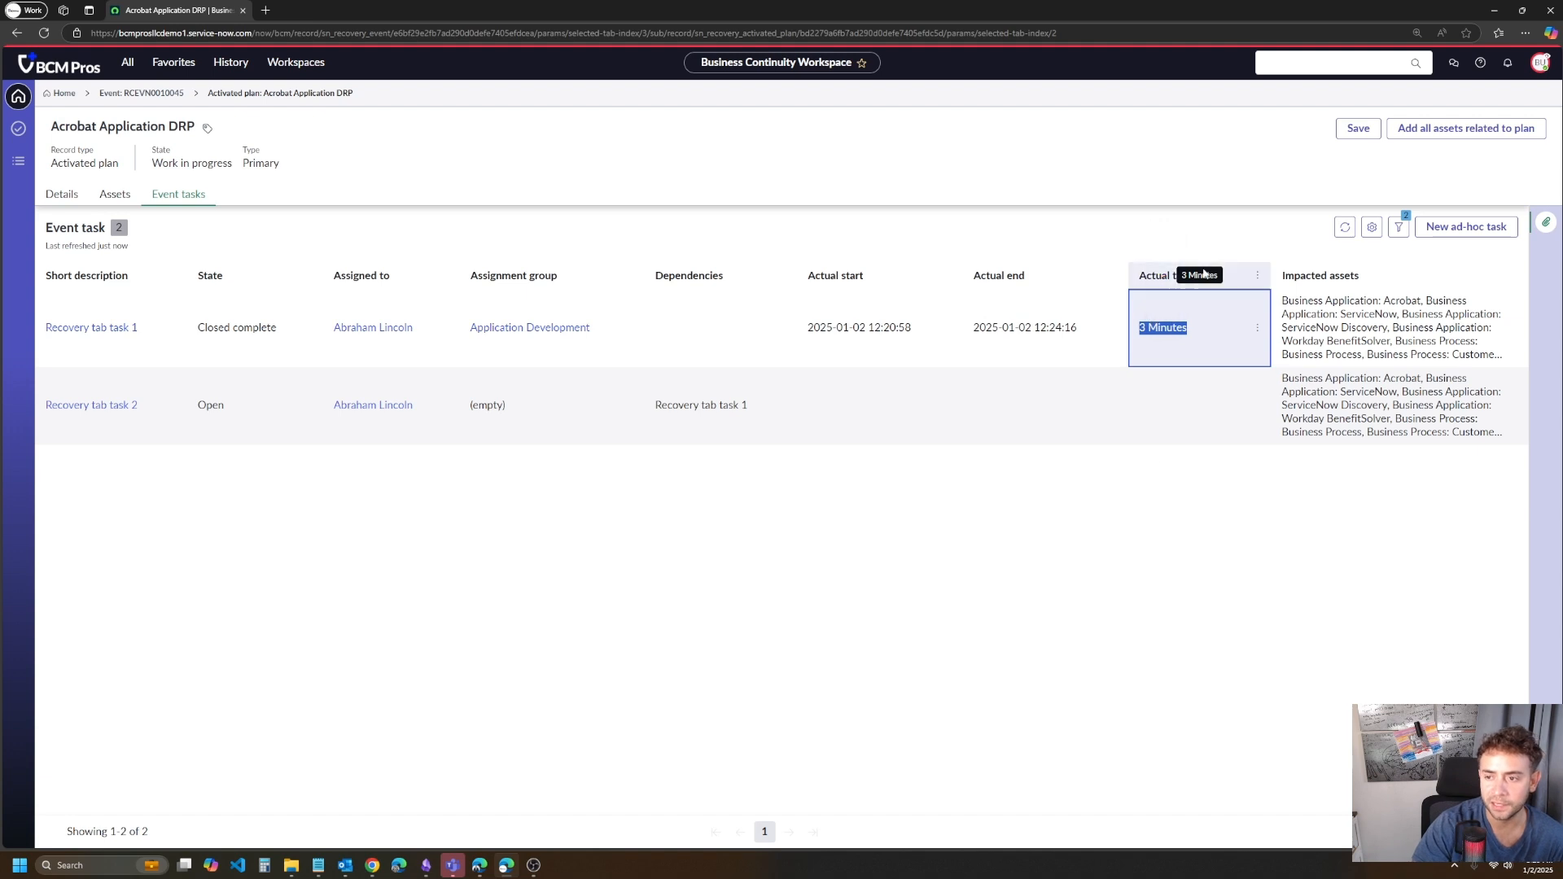
pyautogui.click(993, 489)
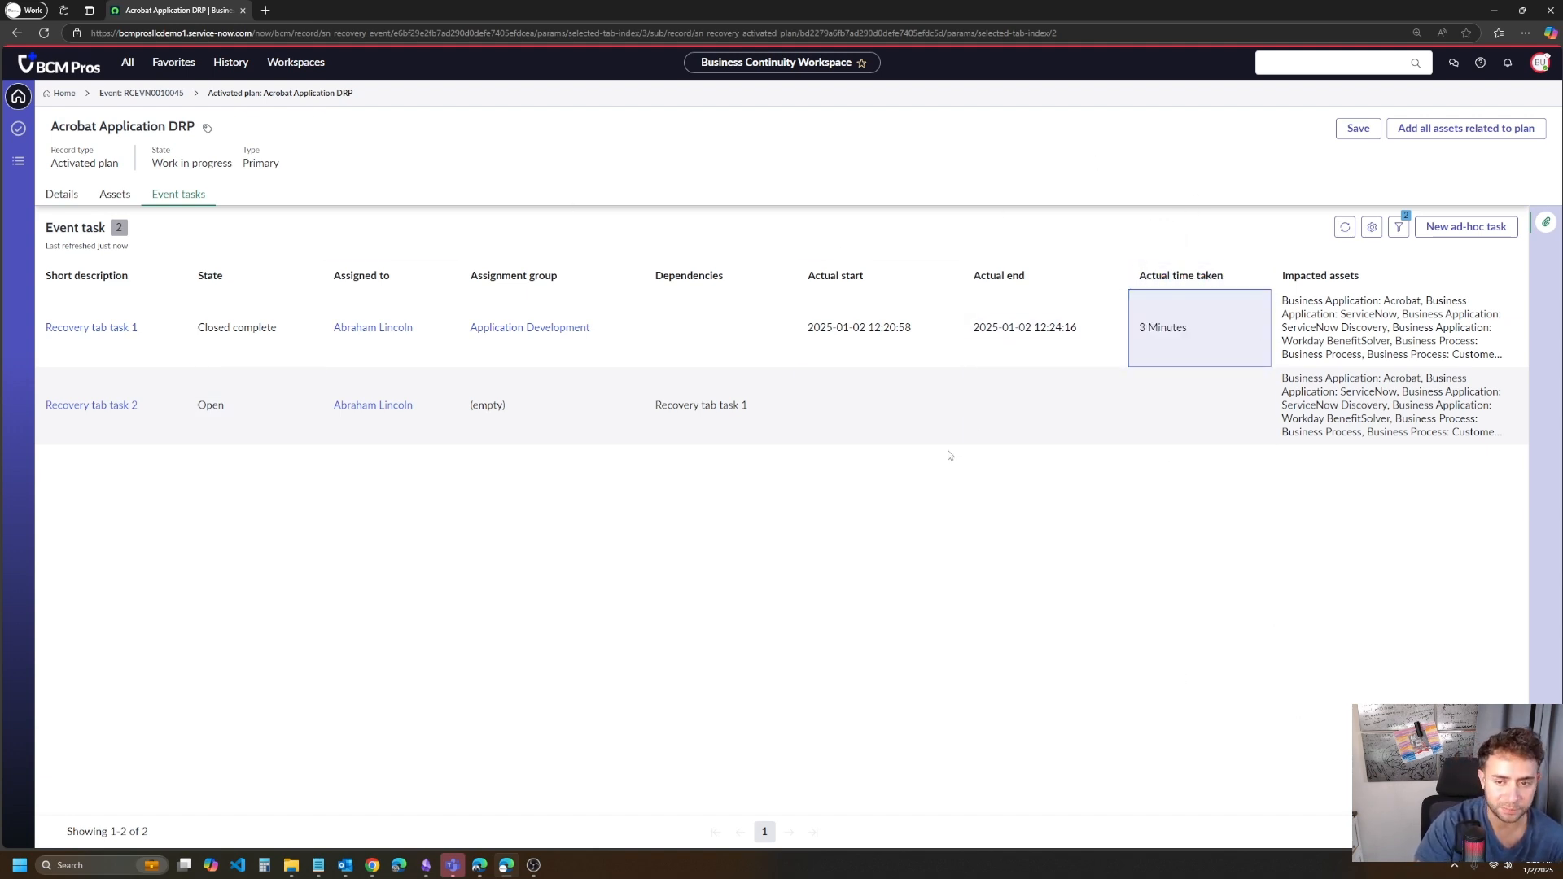
pyautogui.moveTo(1220, 275); pyautogui.dragTo(1303, 480)
pyautogui.click(1289, 621)
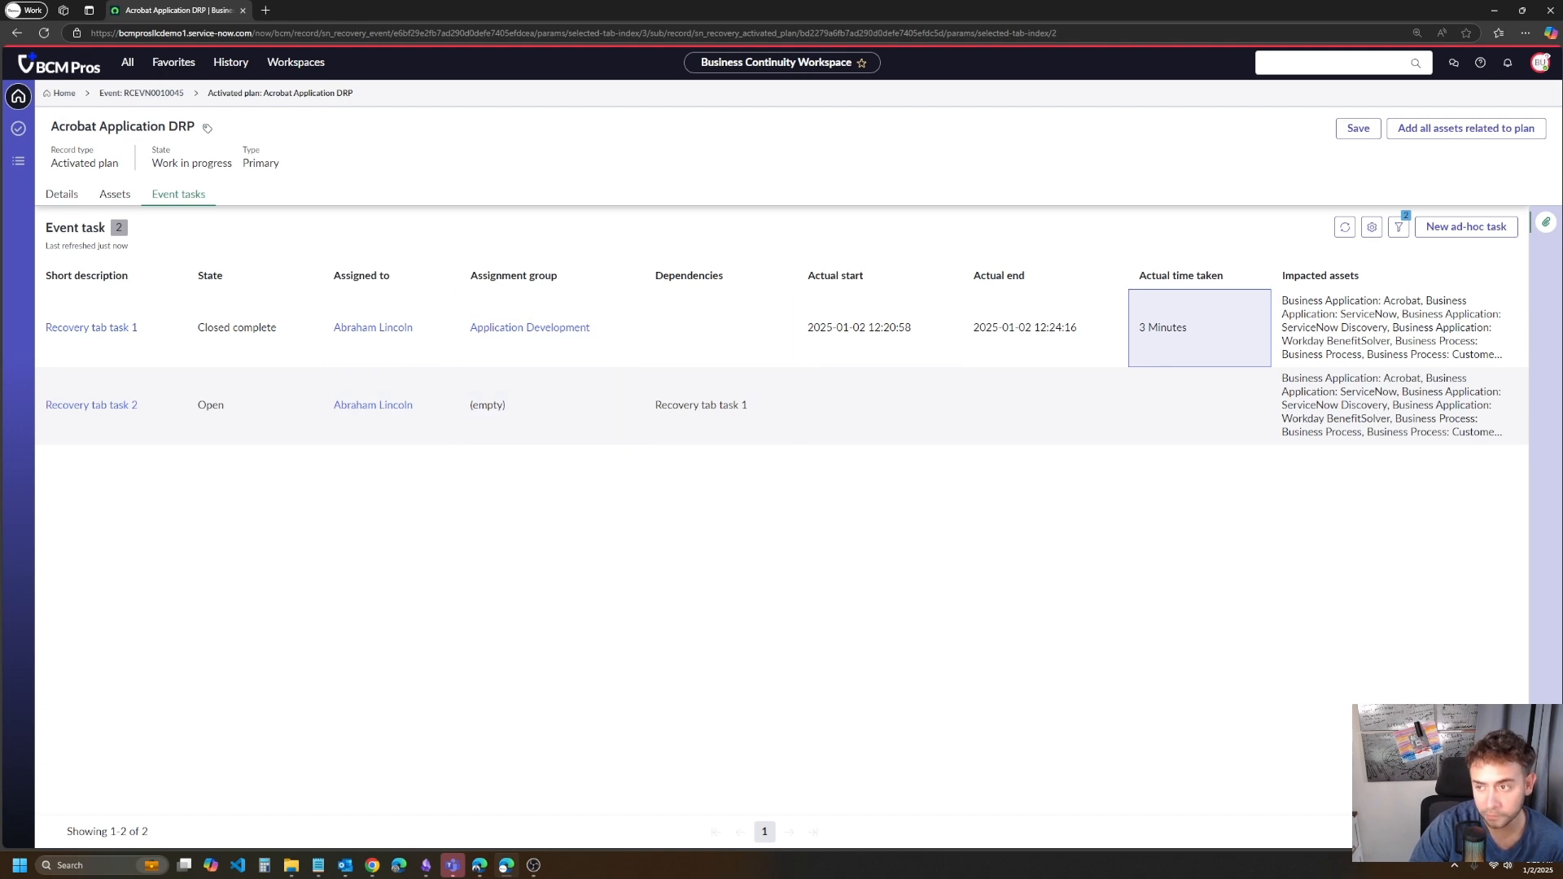
# - Switch the impersonation back to BCM Recovery Team Member
pyautogui.click(1539, 62)
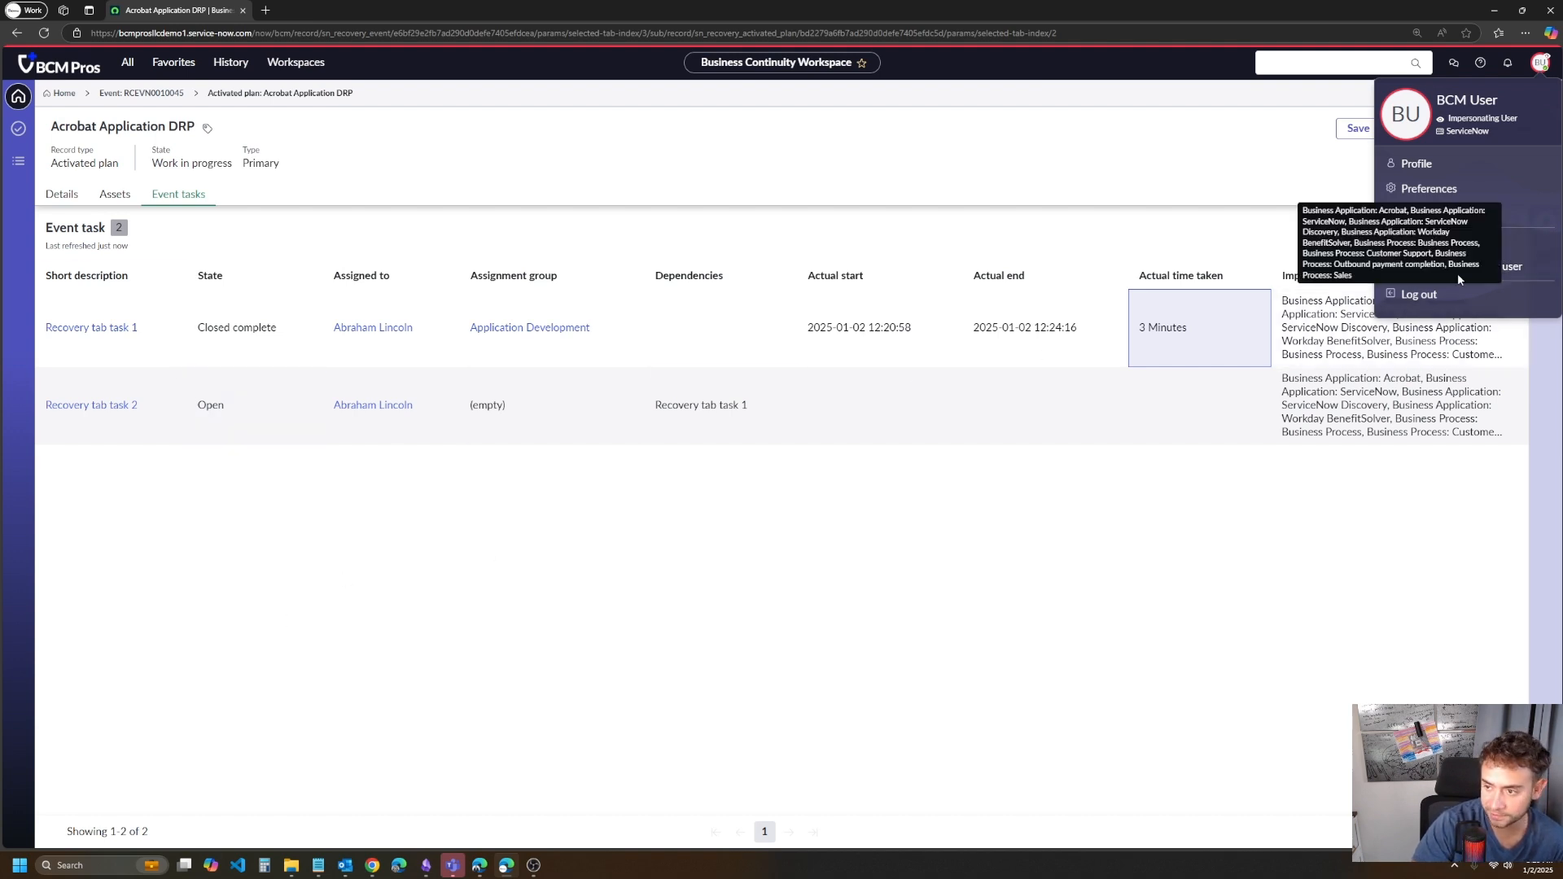
pyautogui.click(1504, 268)
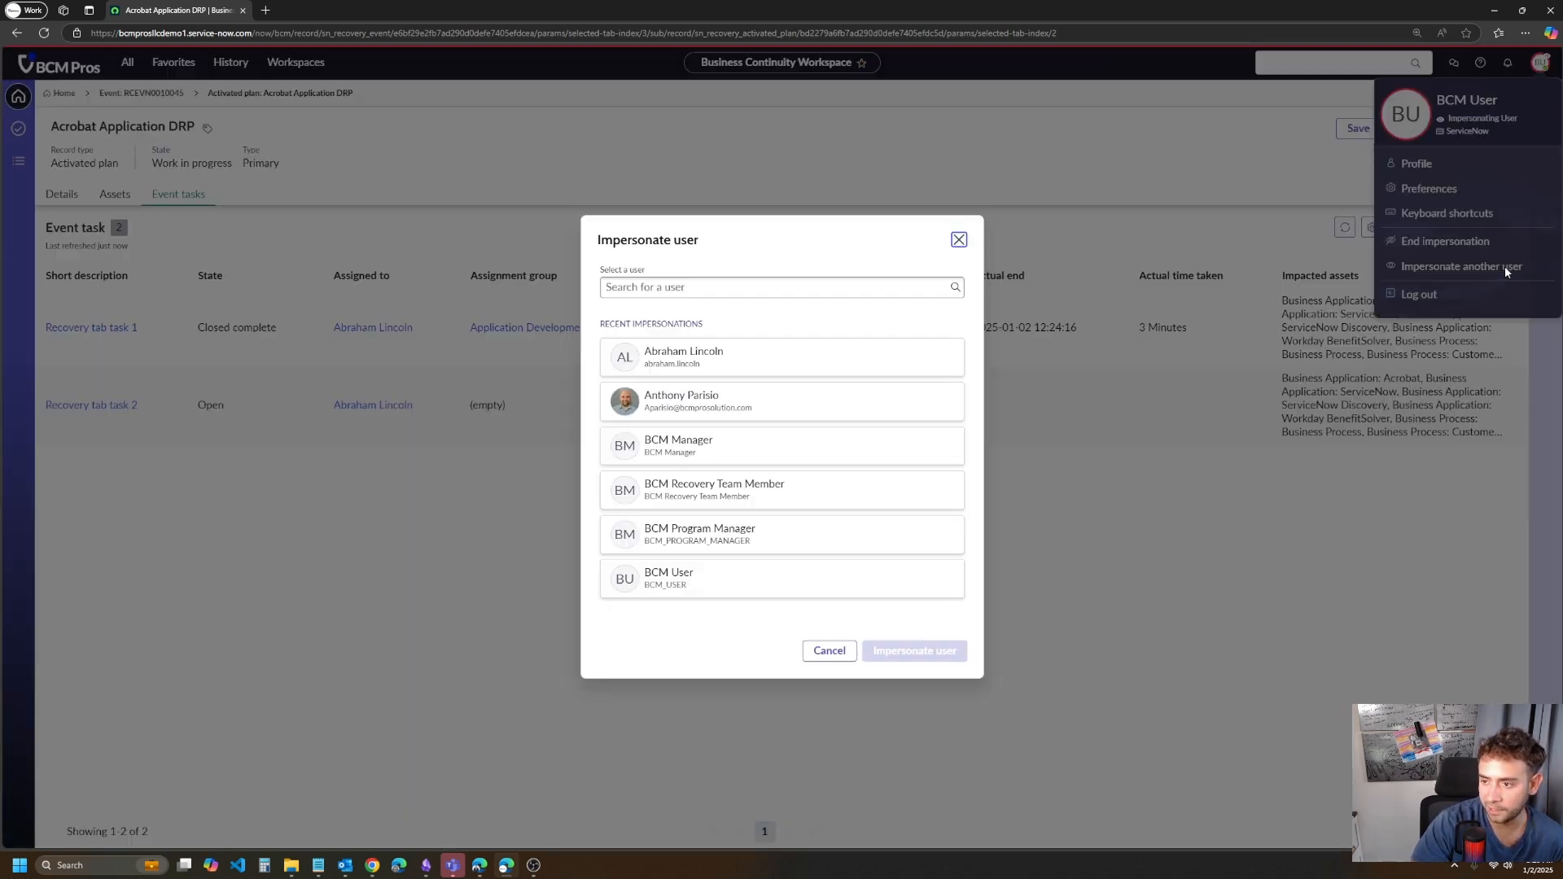
pyautogui.click(841, 496)
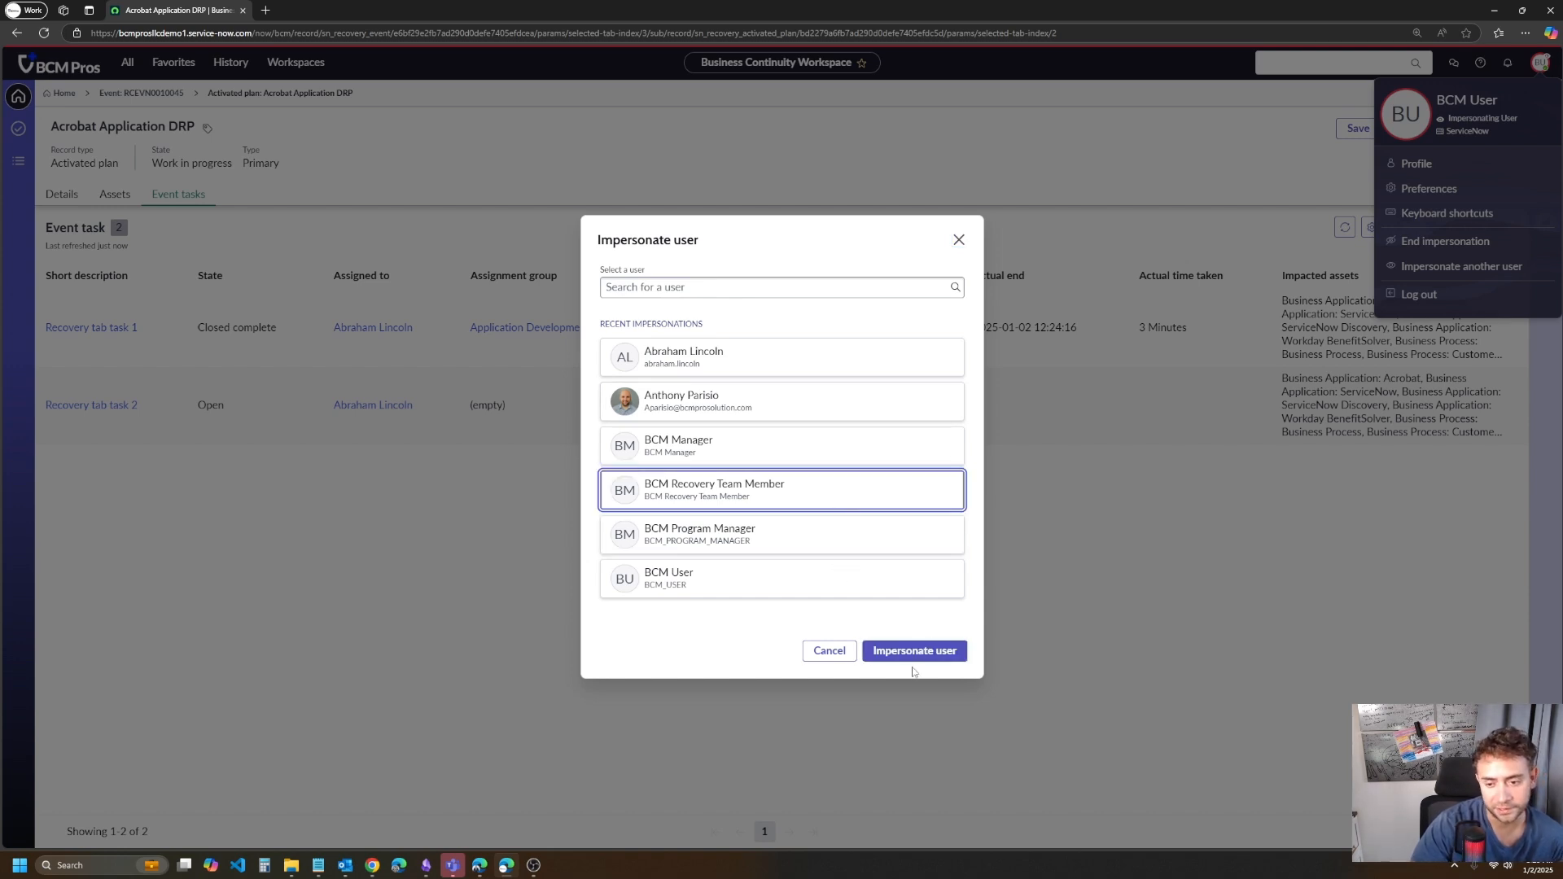
pyautogui.click(913, 652)
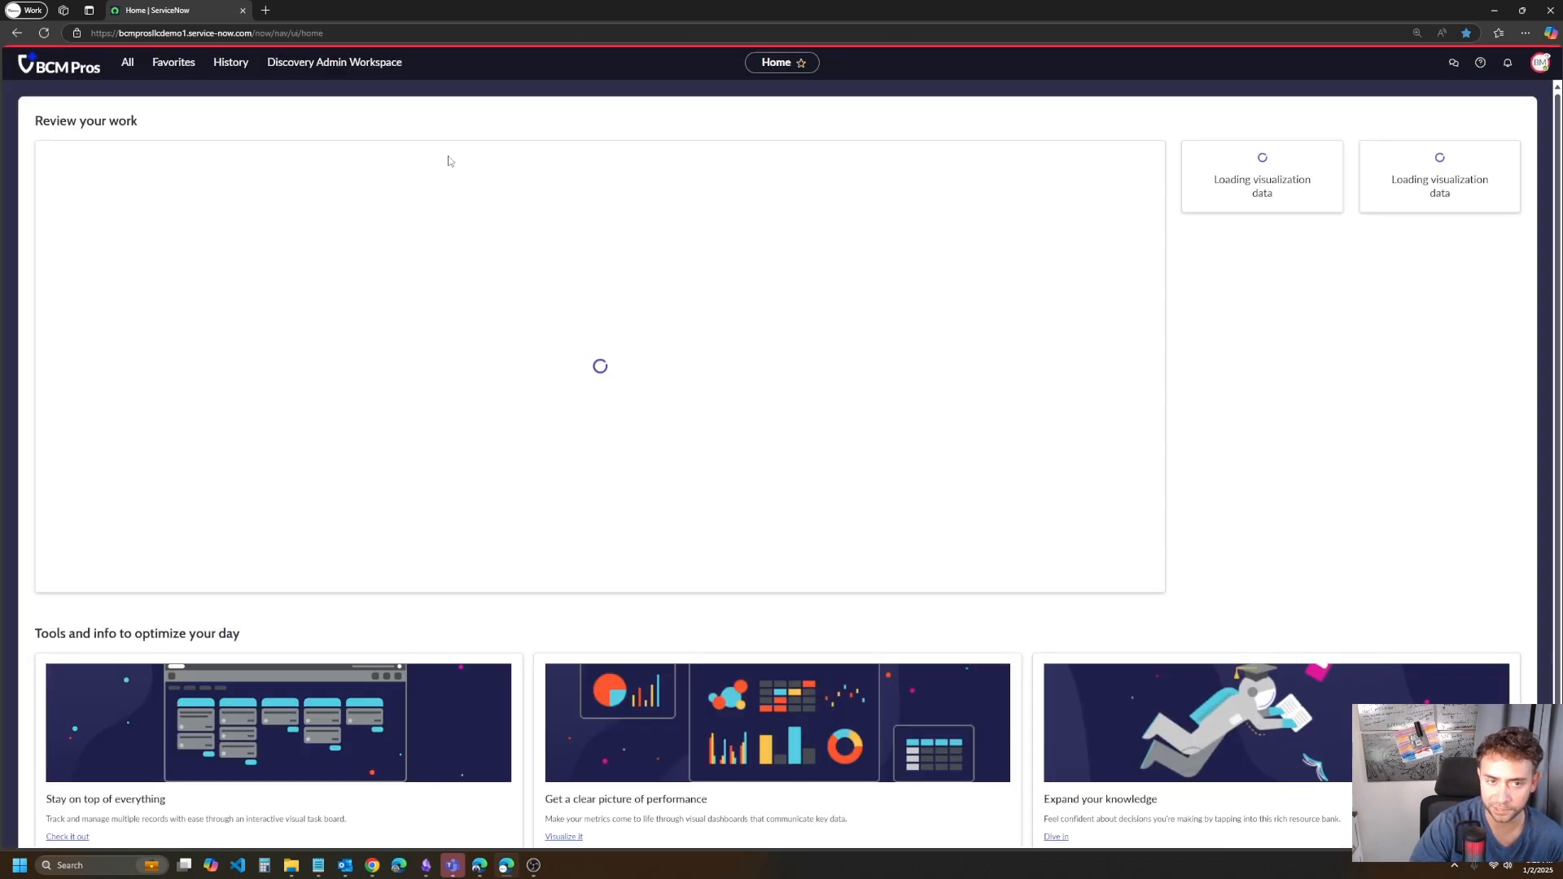
# - Search the navigator for "my reco", open My Recovery Tasks, and open the Recovery tab task 2 event task
pyautogui.click(231, 62)
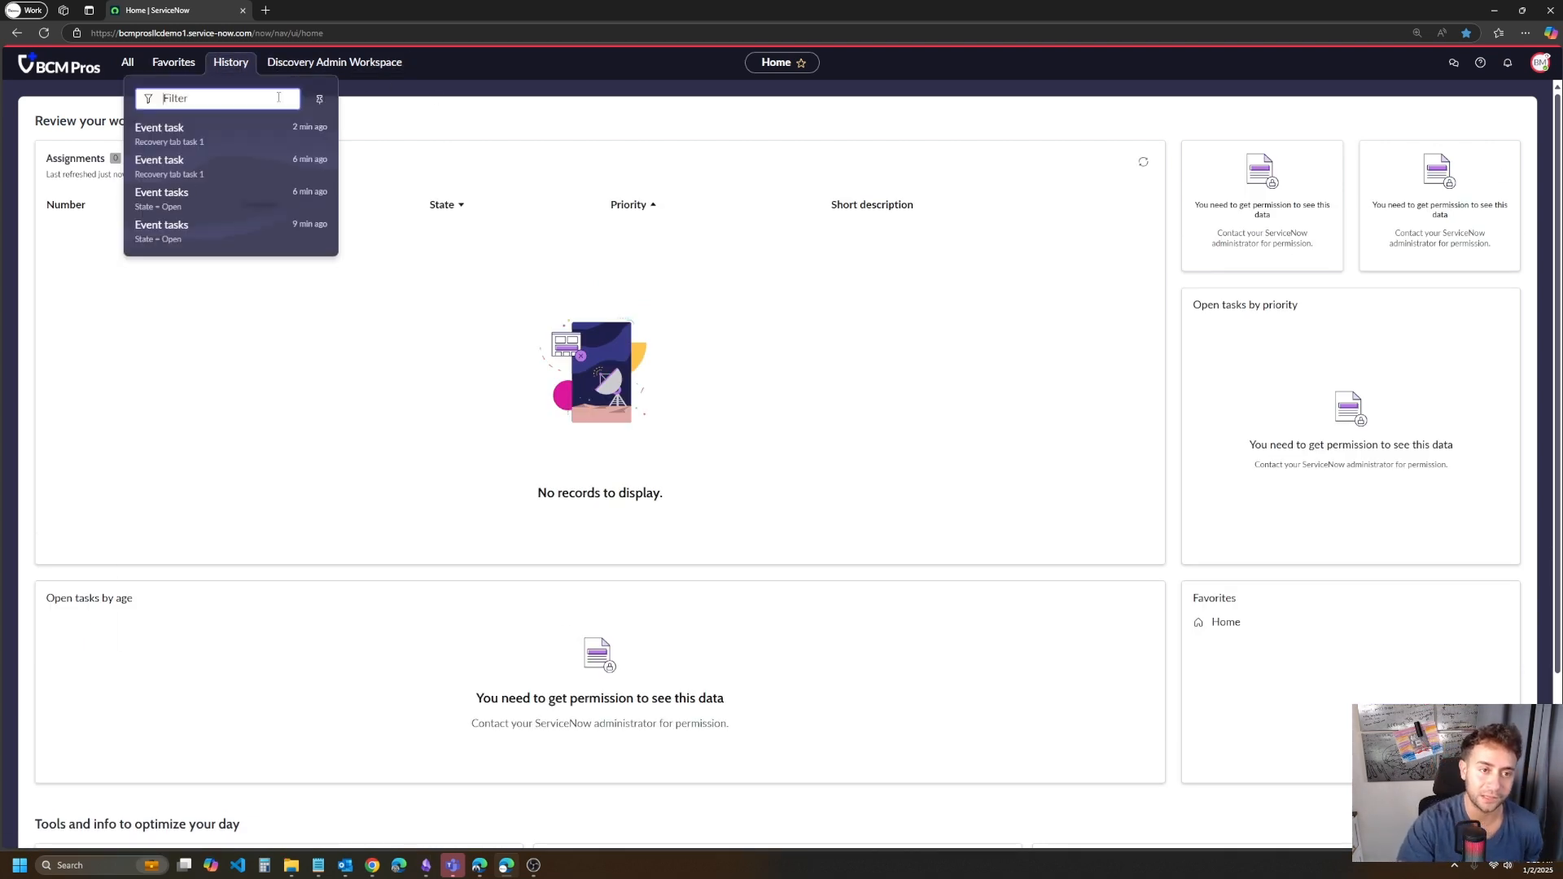
pyautogui.click(193, 136)
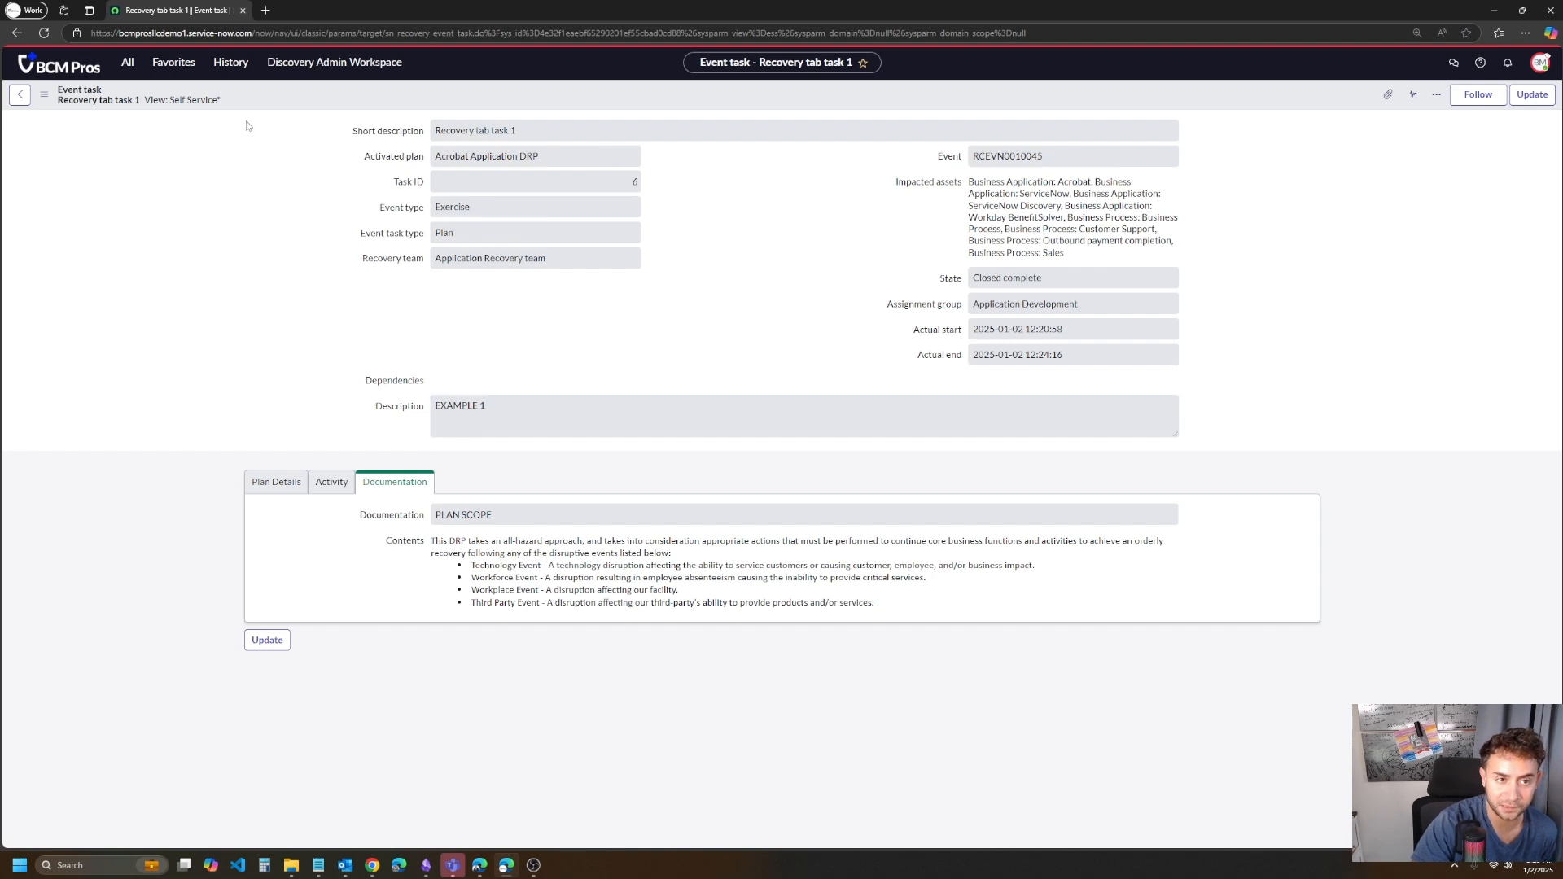
pyautogui.click(127, 66)
pyautogui.write('m')
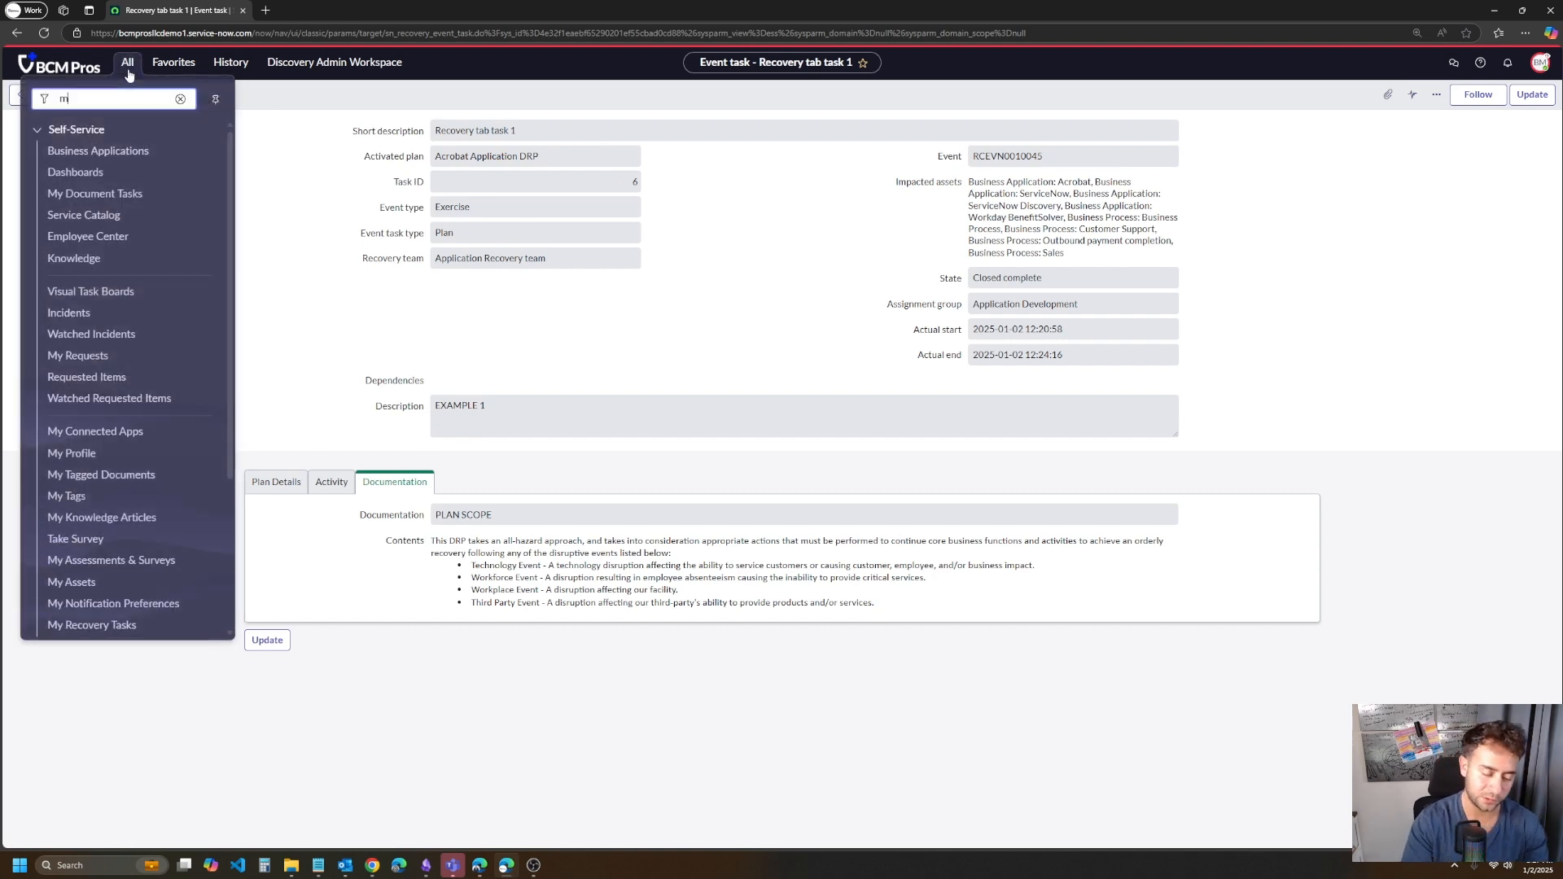
pyautogui.write('y reco')
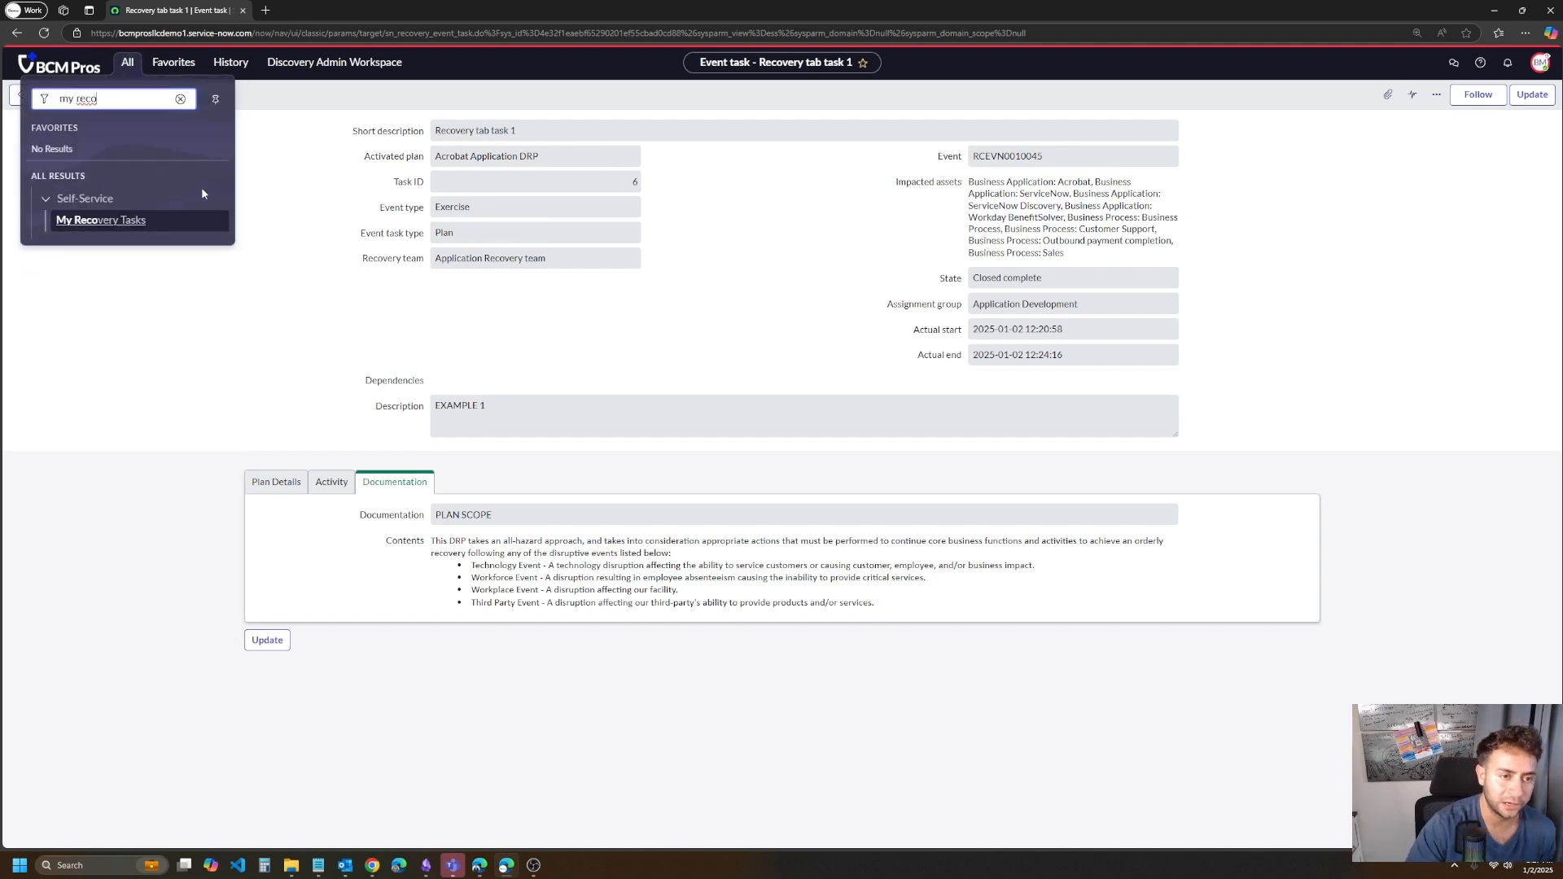
pyautogui.click(77, 222)
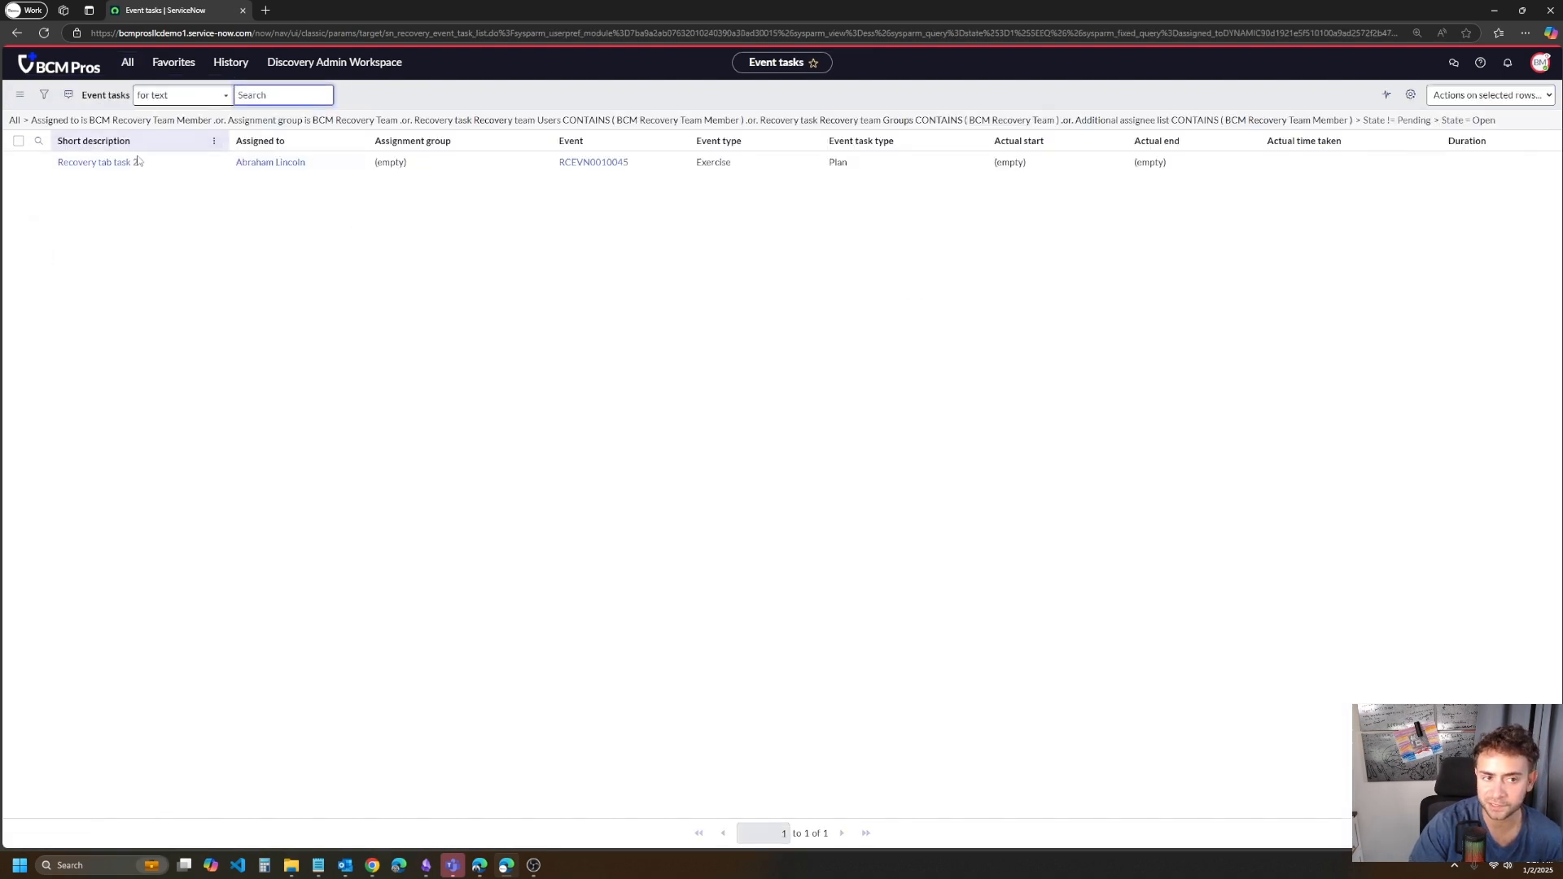
pyautogui.click(97, 162)
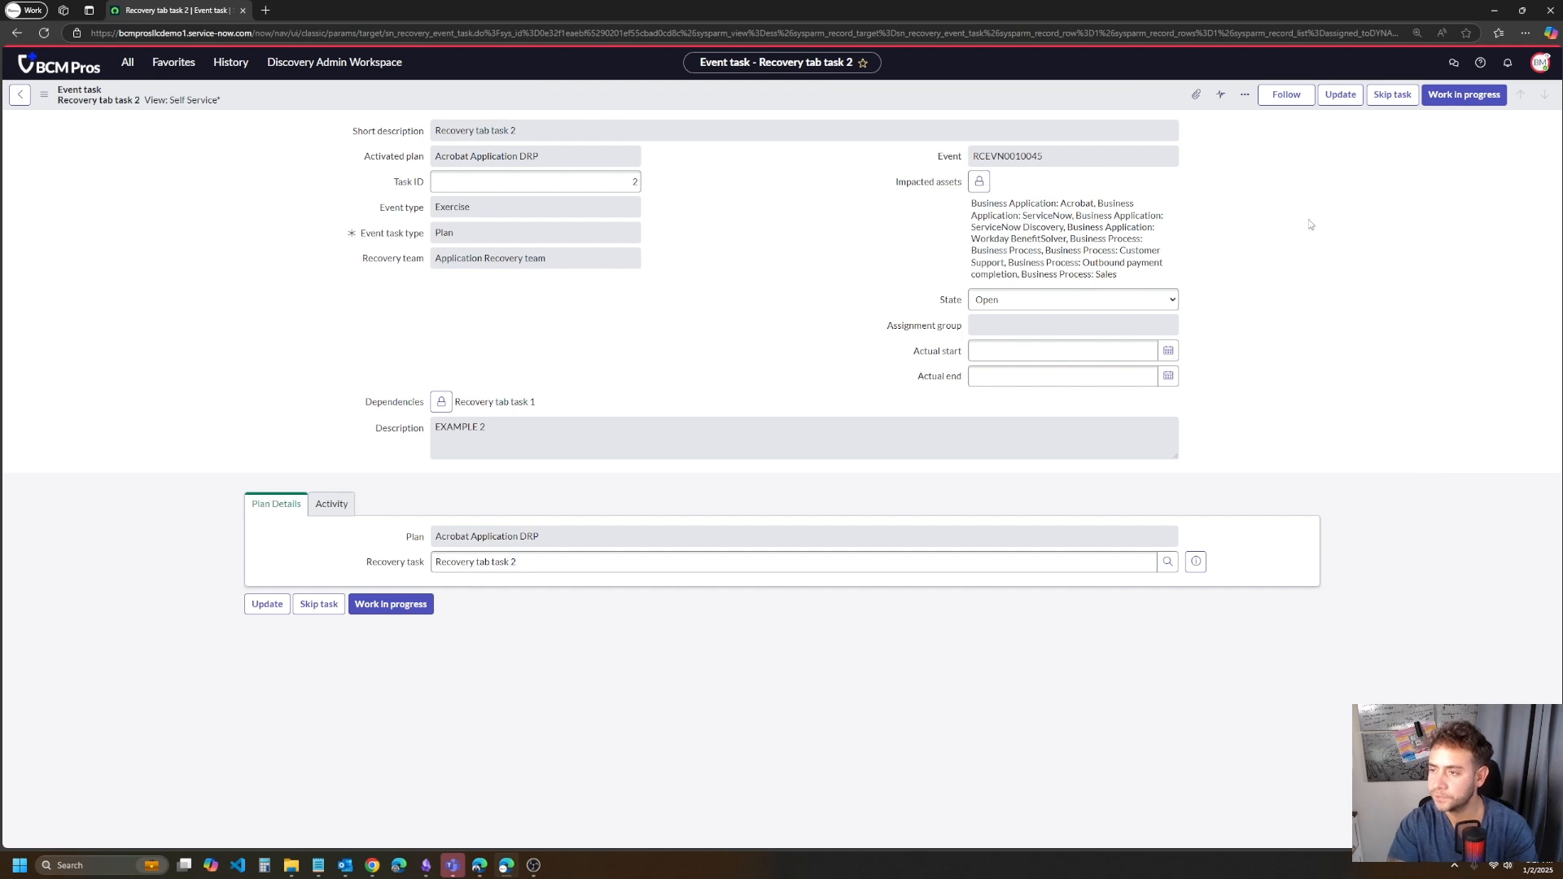
# - Set Recovery tab task 2 to Work in progress, enter the work note "I did my task", and mark it Closed complete
pyautogui.click(1466, 104)
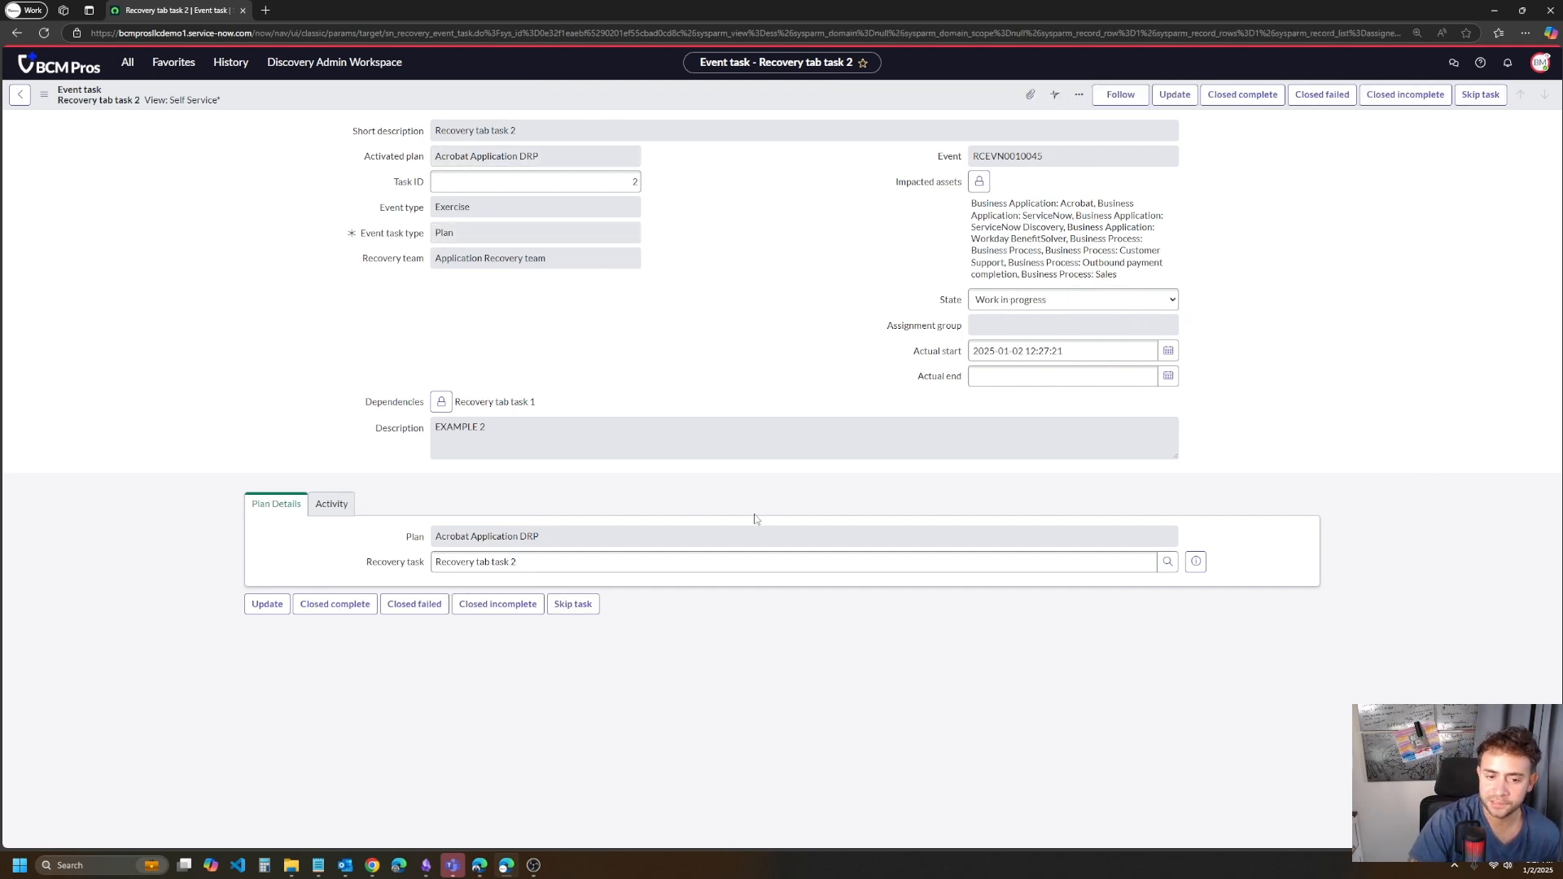
pyautogui.click(352, 510)
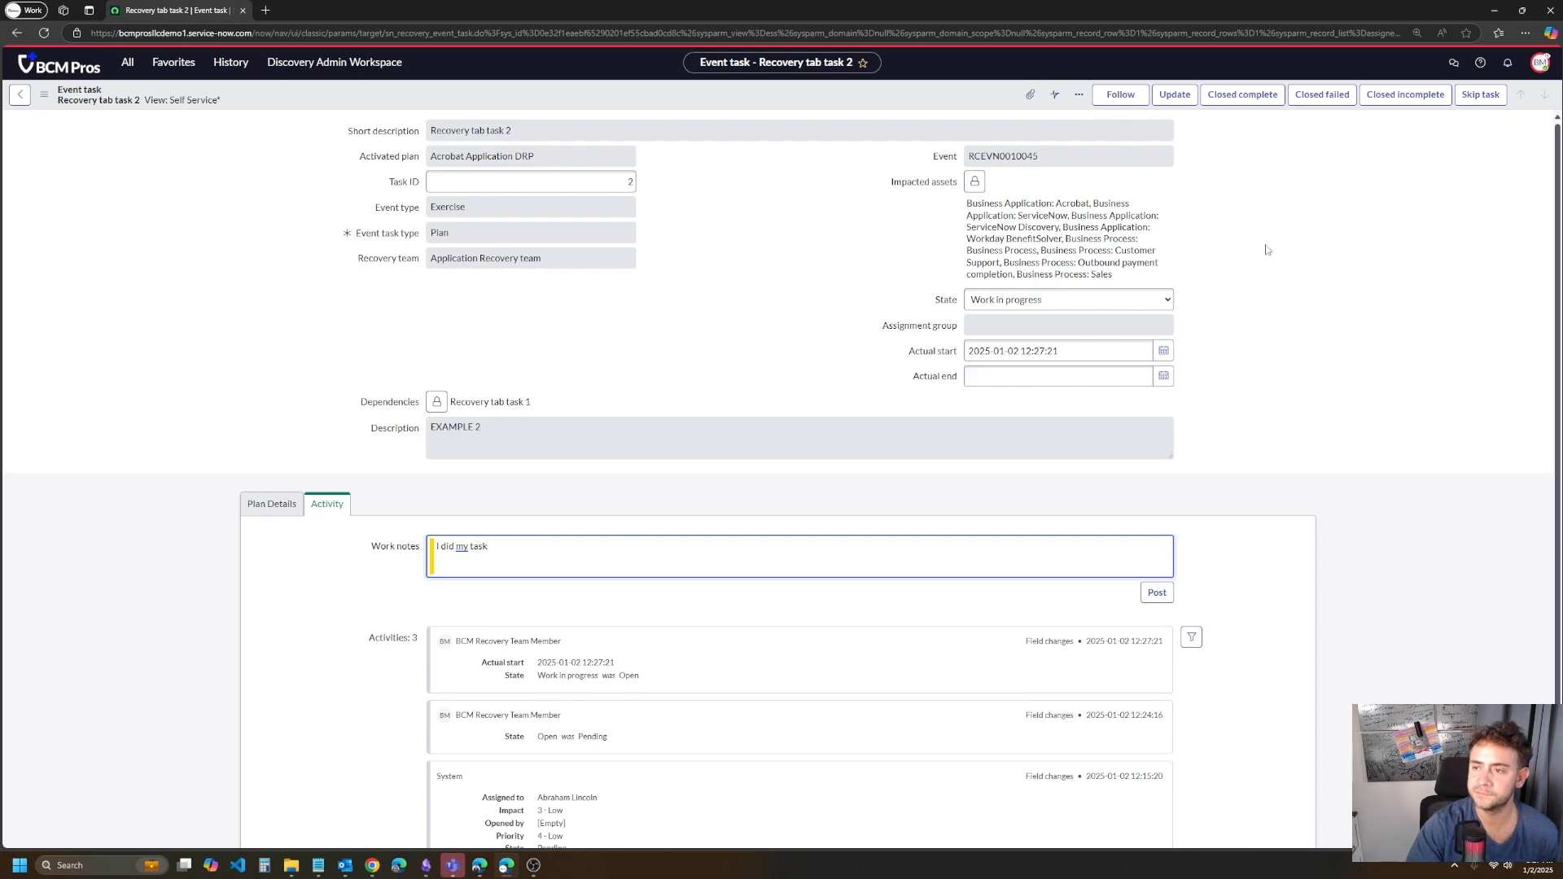
pyautogui.click(1274, 98)
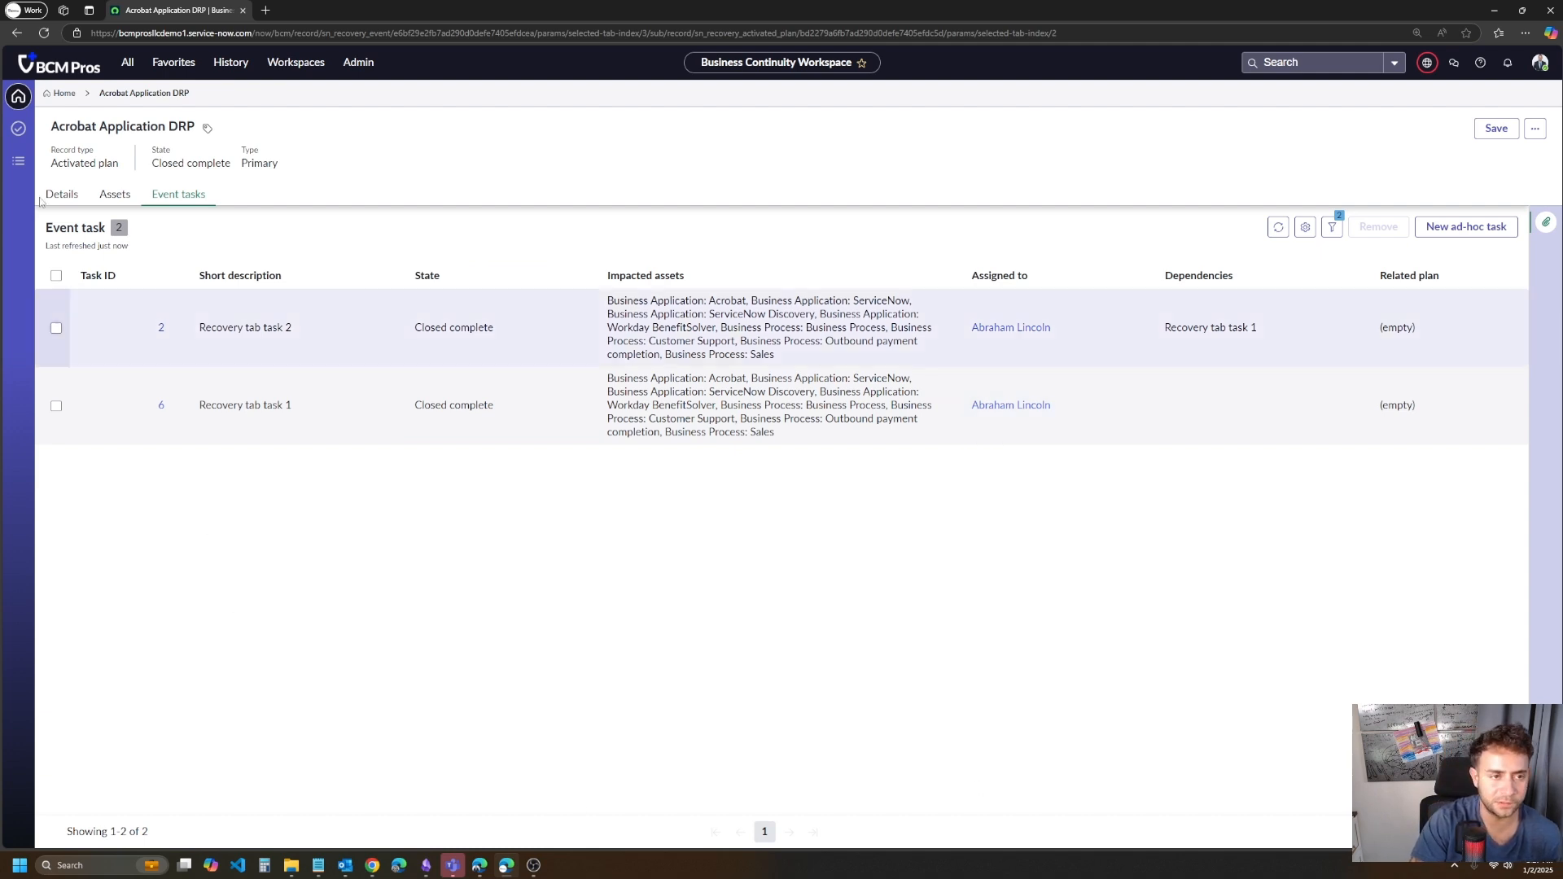
# - Check the state of the Acrobat Application DRP activated plan and the recovery state of its application assets
pyautogui.moveTo(234, 166); pyautogui.dragTo(159, 164)
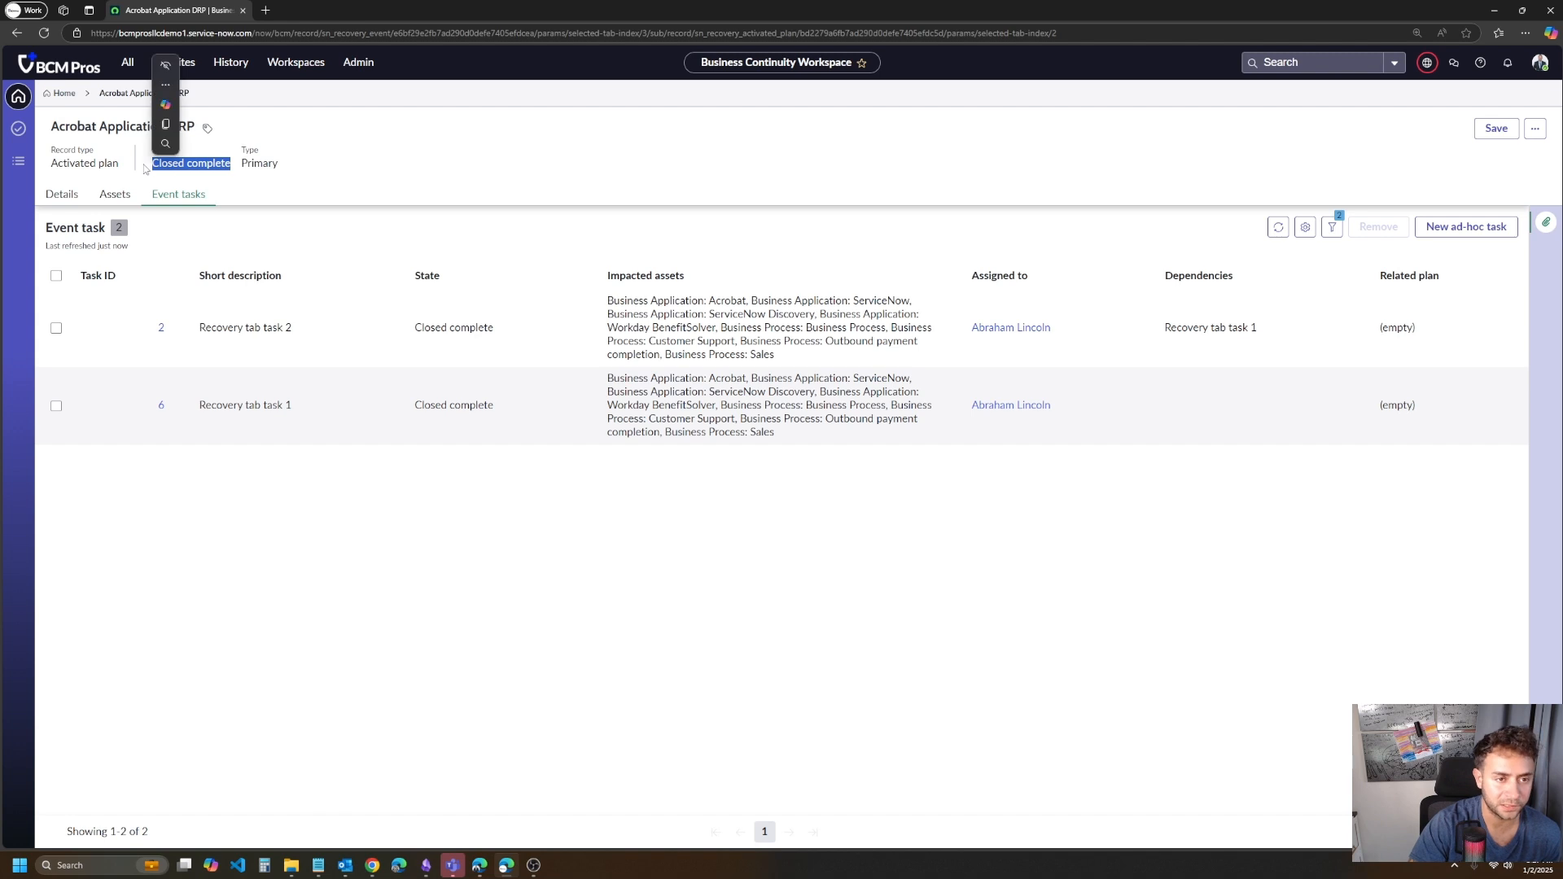
pyautogui.click(342, 154)
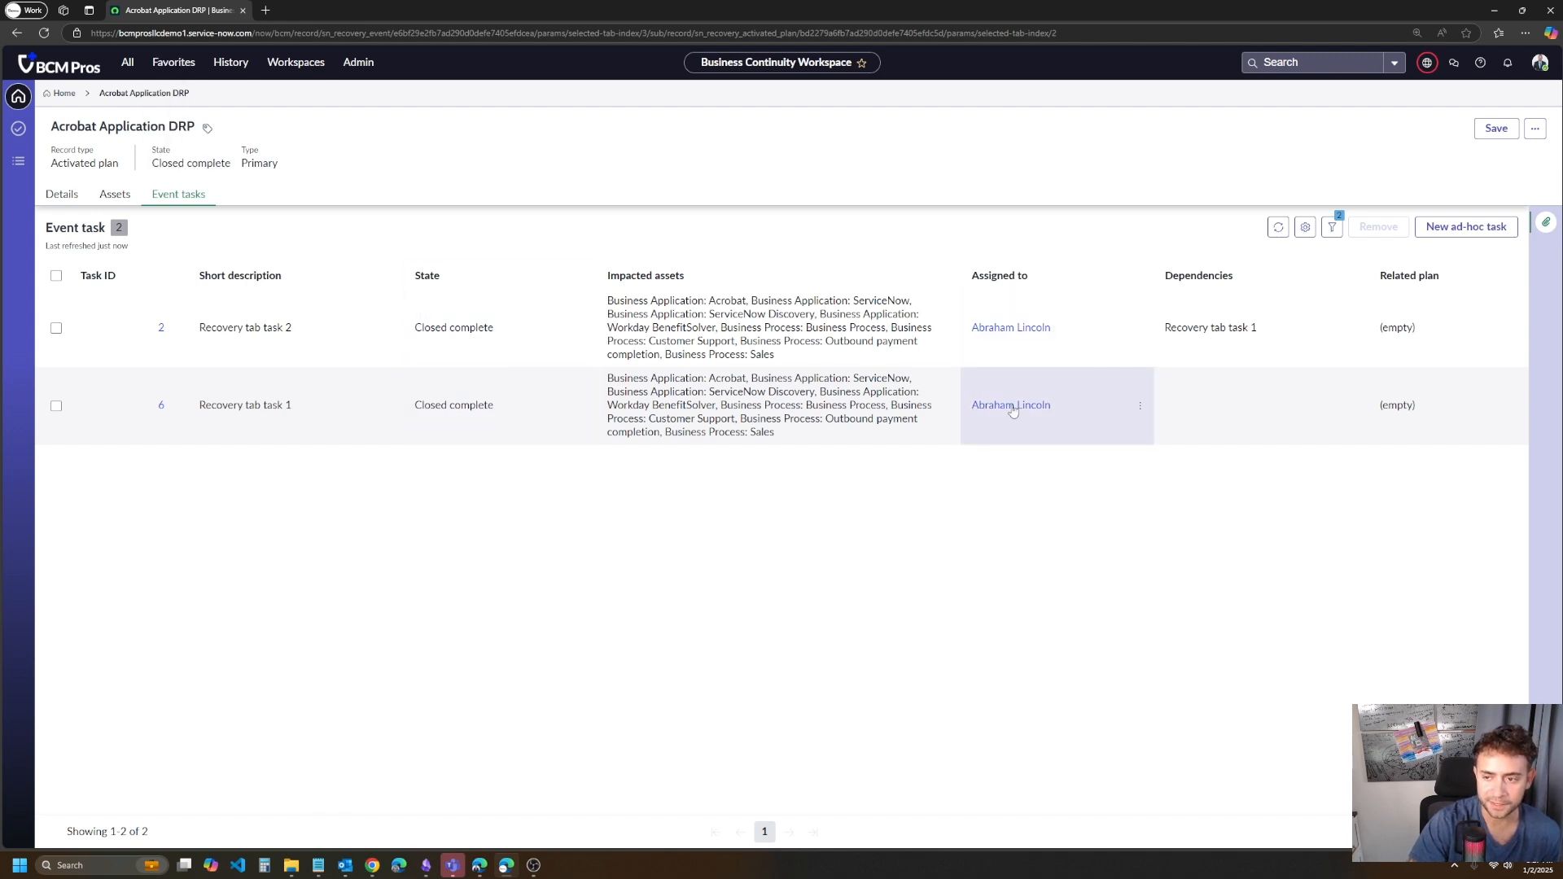
pyautogui.click(115, 196)
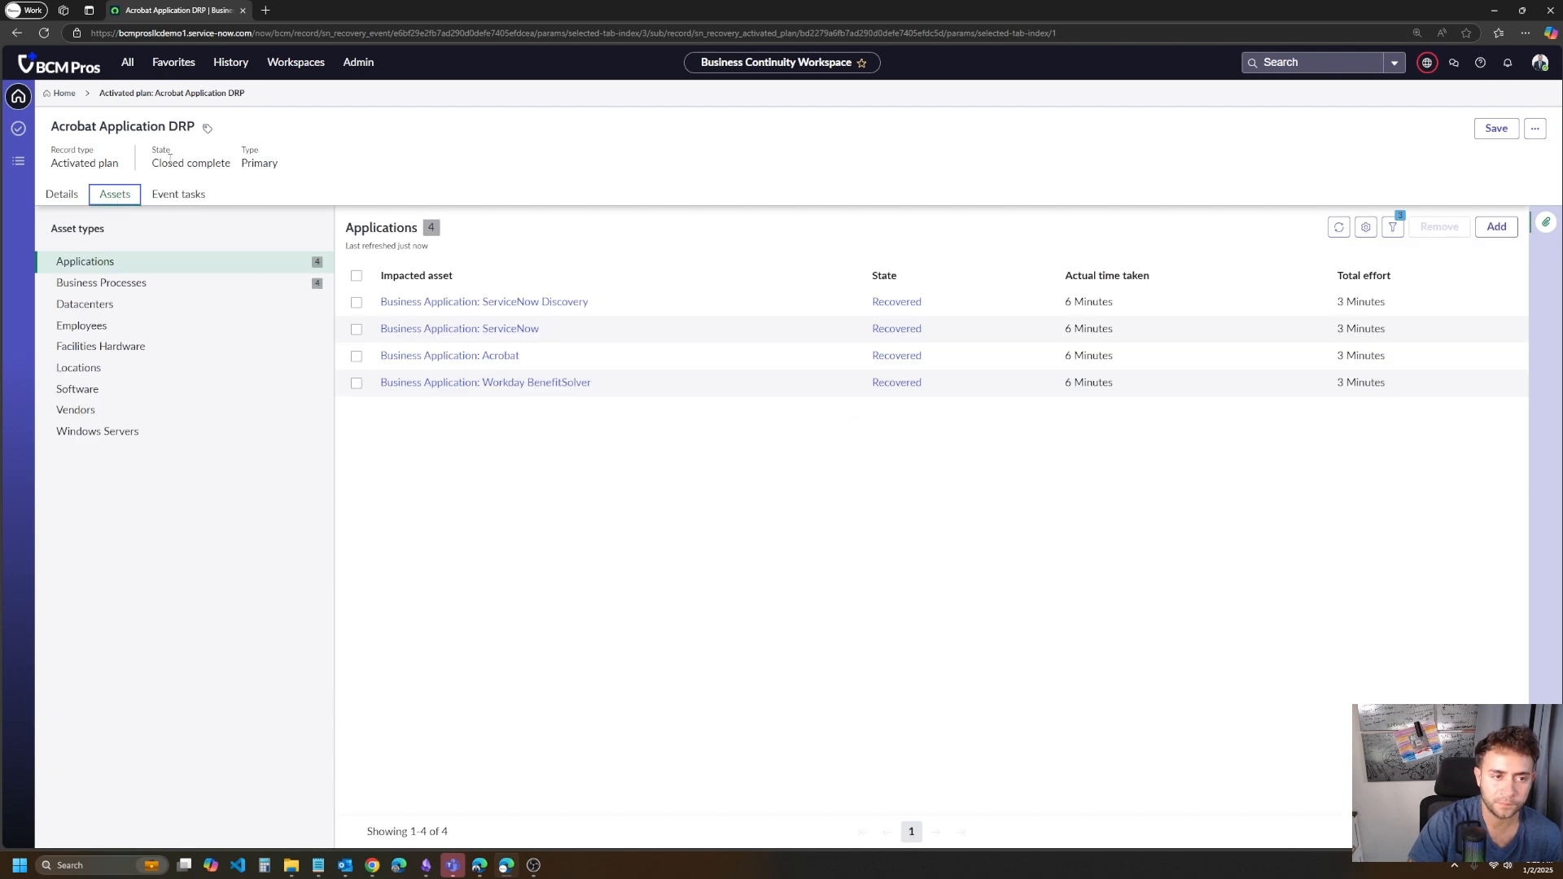
# - Examine the activated plan's details, comparing its actual end, actual time taken and total effort
pyautogui.click(63, 196)
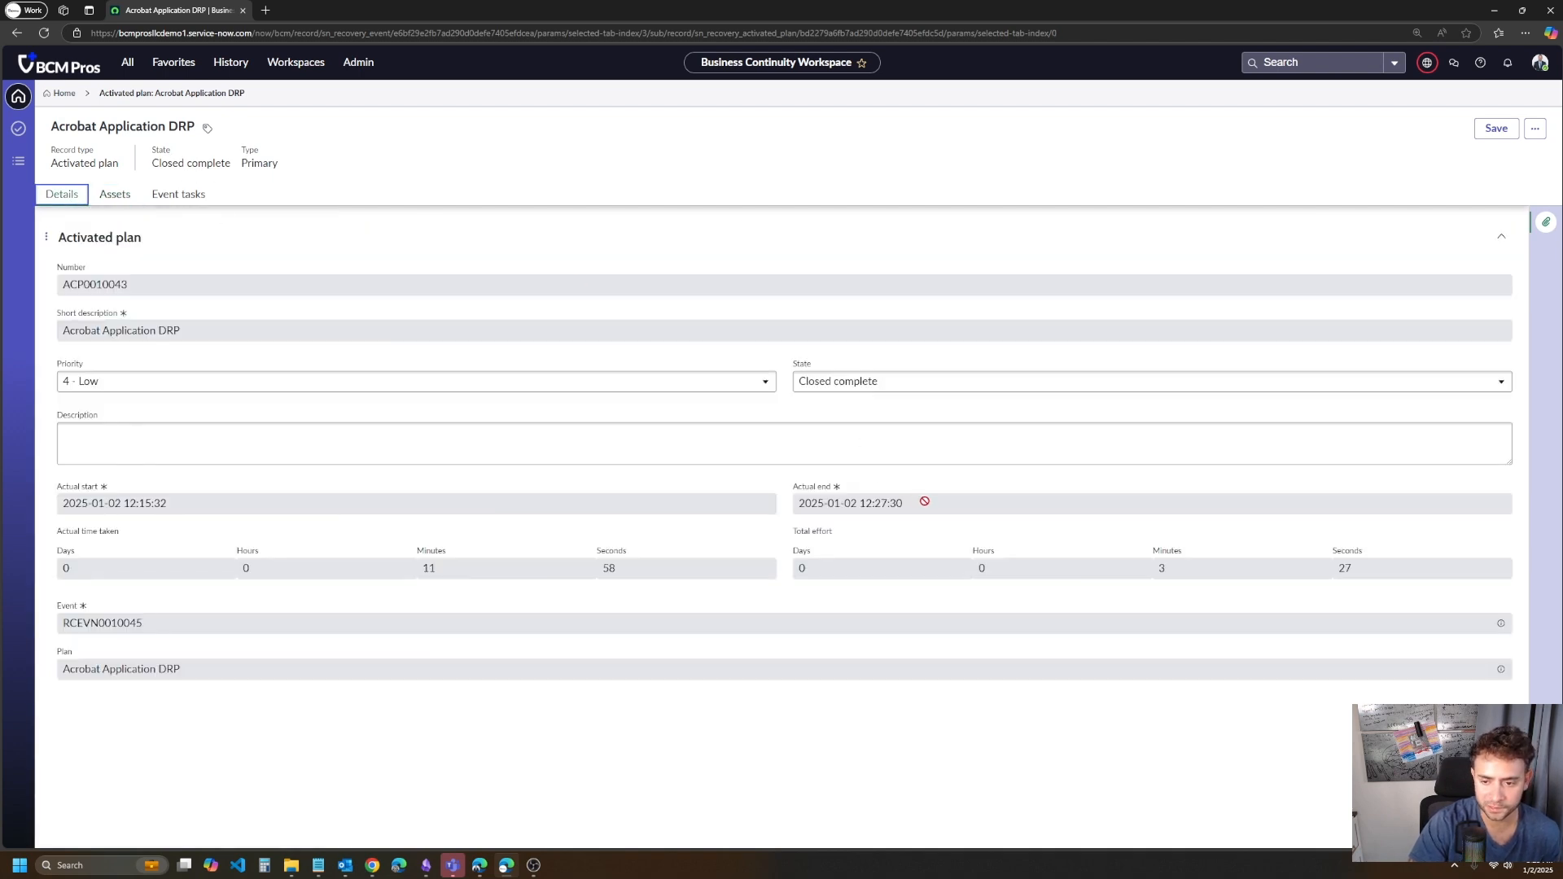
pyautogui.tripleClick(925, 501)
pyautogui.click(1126, 570)
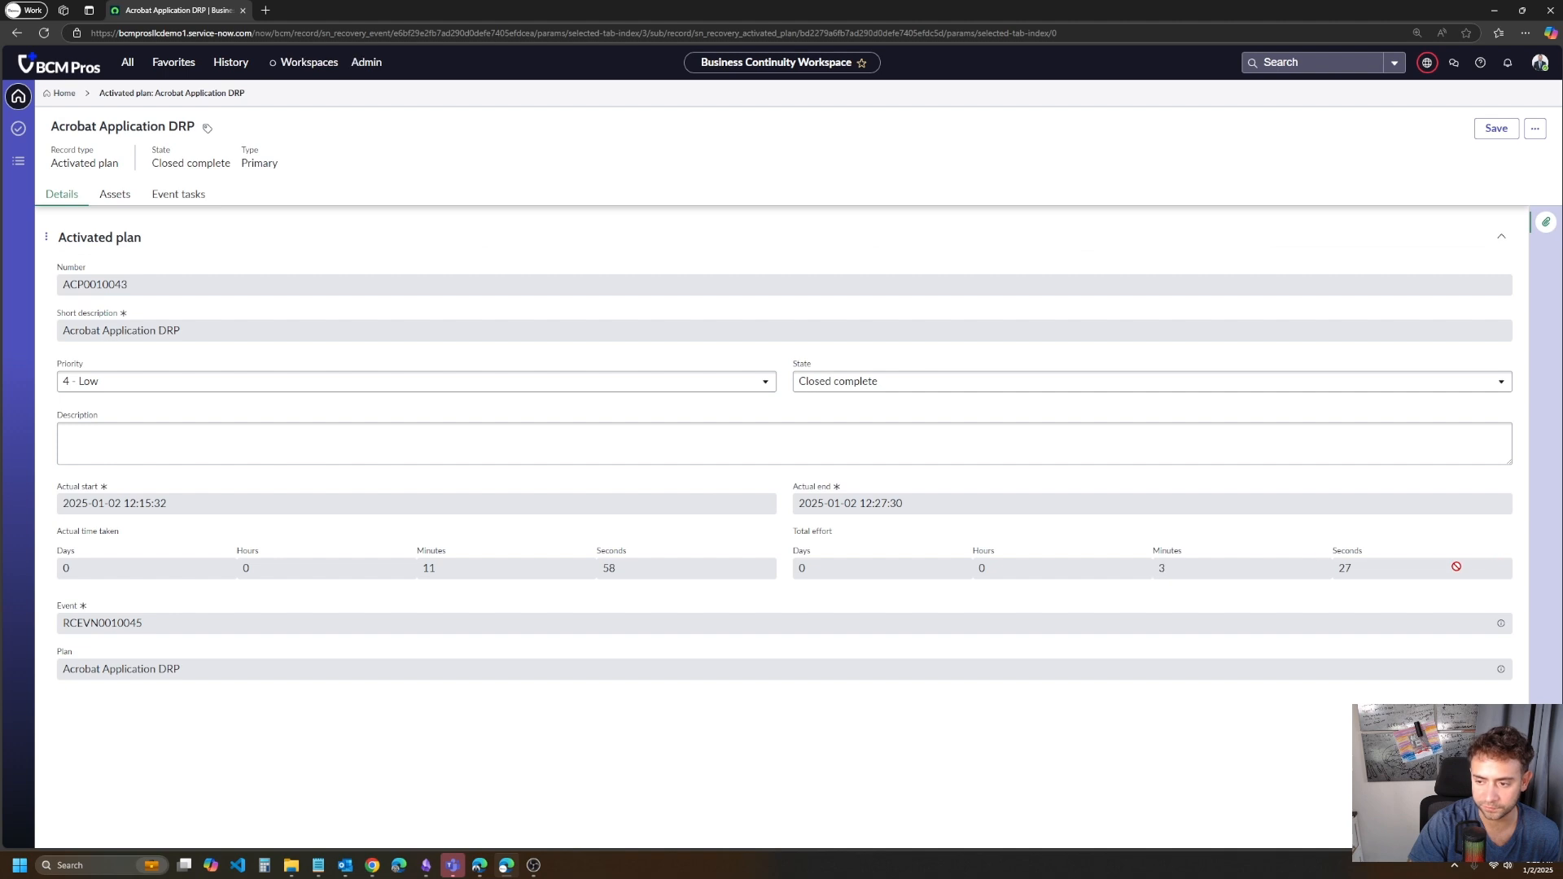
pyautogui.doubleClick(1345, 568)
pyautogui.doubleClick(429, 568)
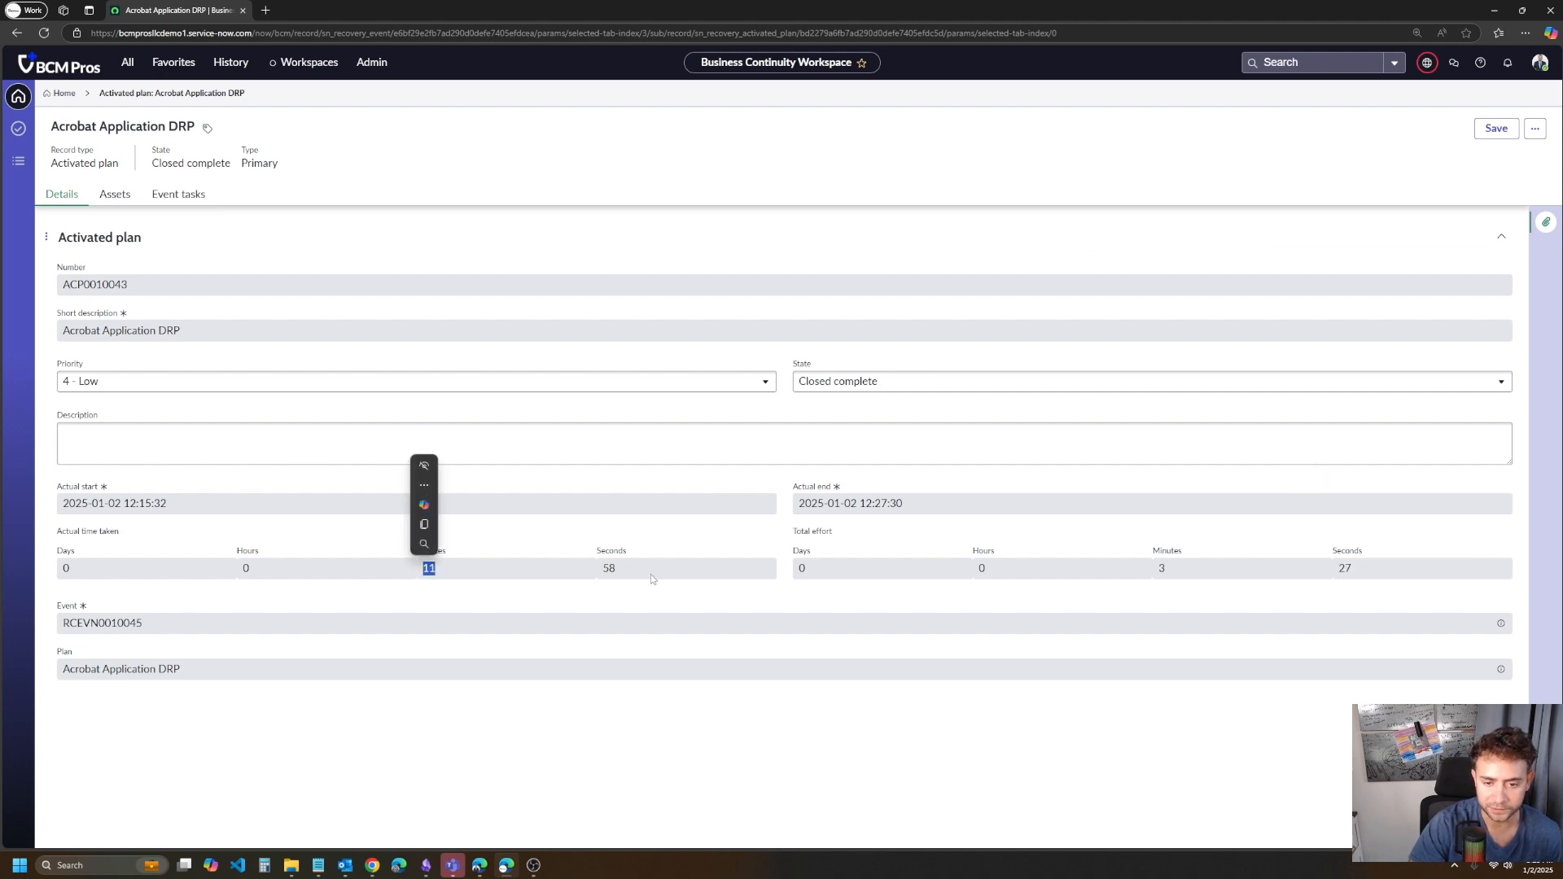
pyautogui.doubleClick(609, 568)
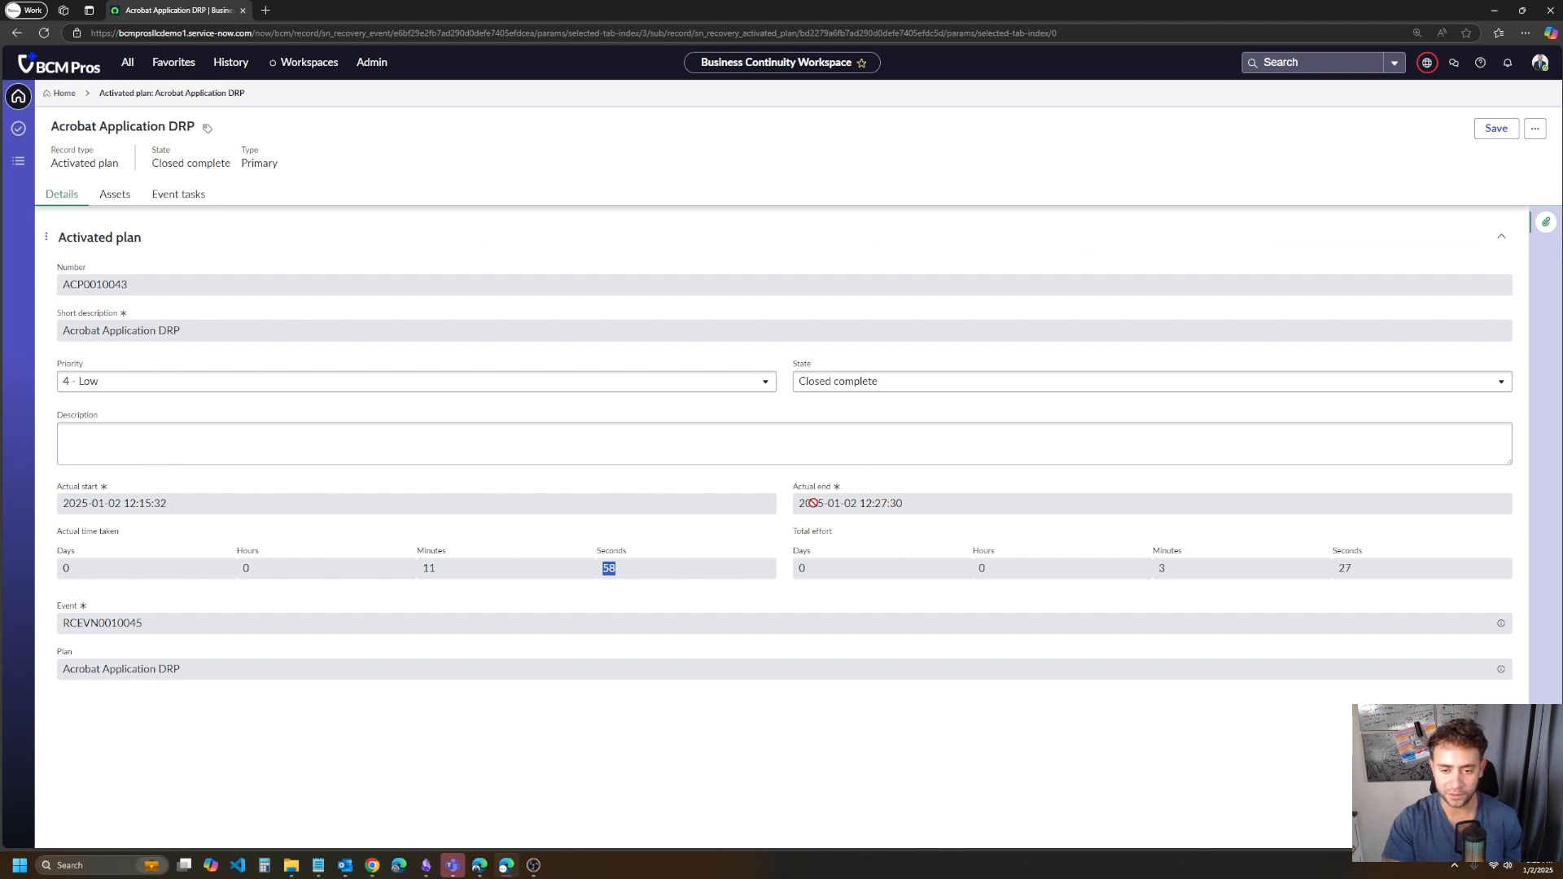
pyautogui.click(1040, 217)
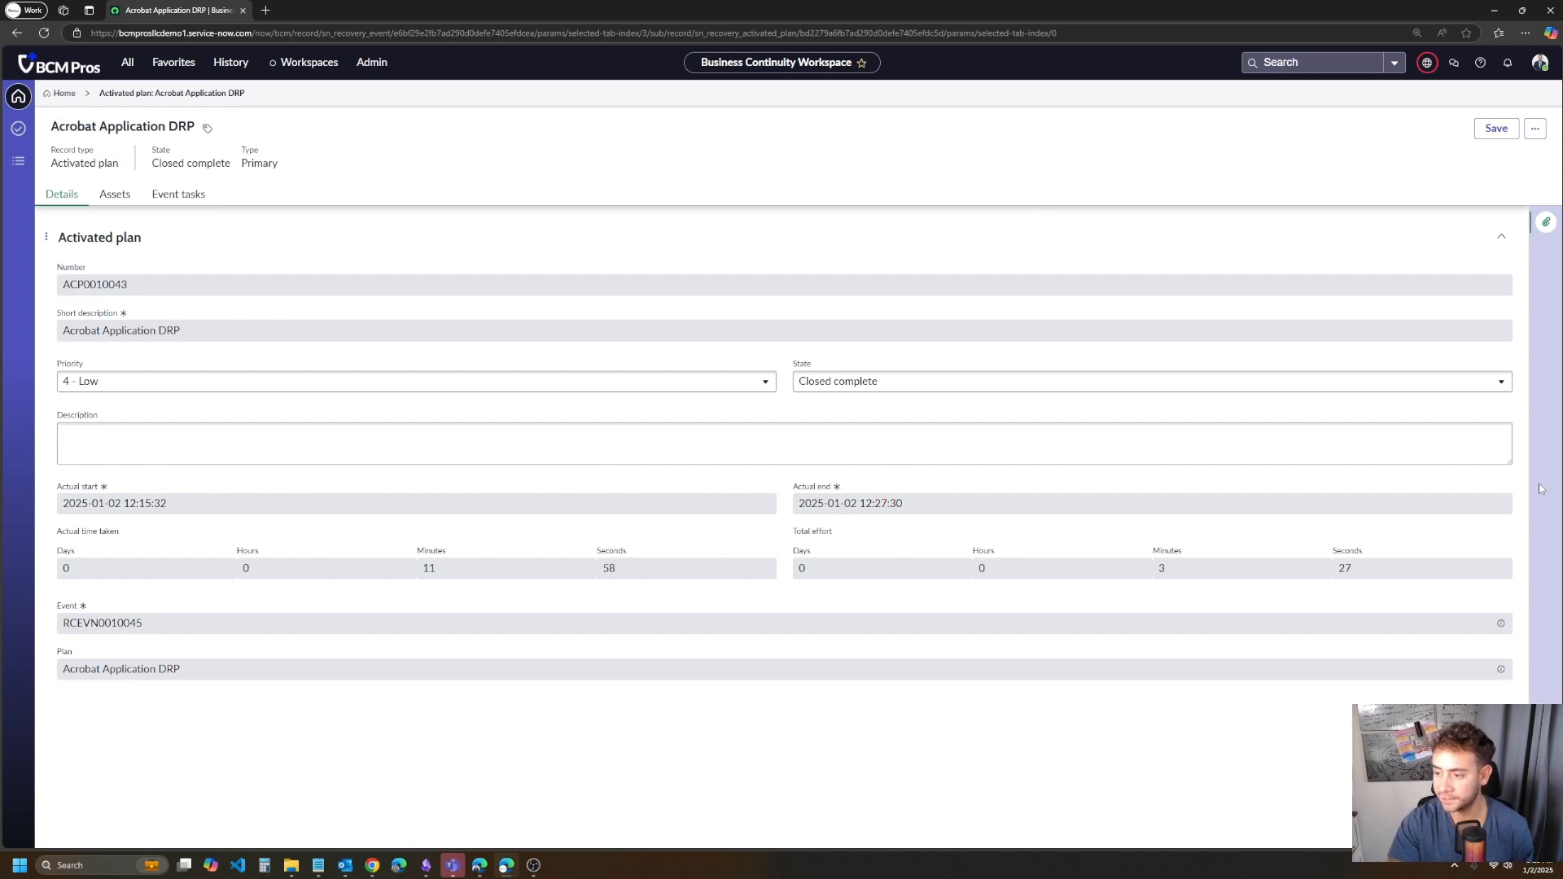
pyautogui.moveTo(122, 532); pyautogui.dragTo(34, 530)
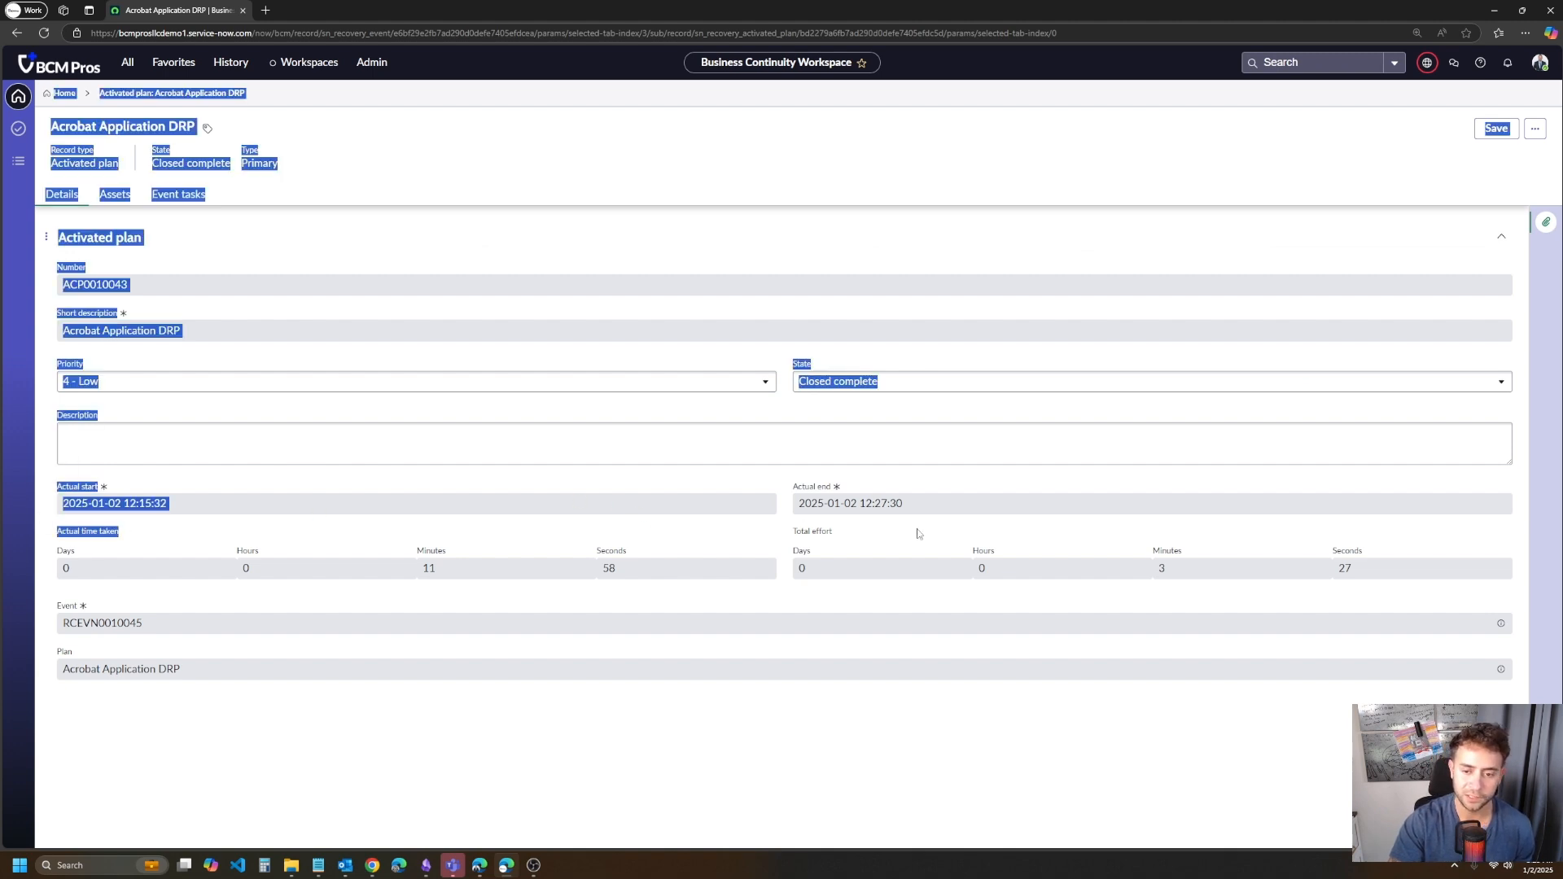
pyautogui.click(866, 535)
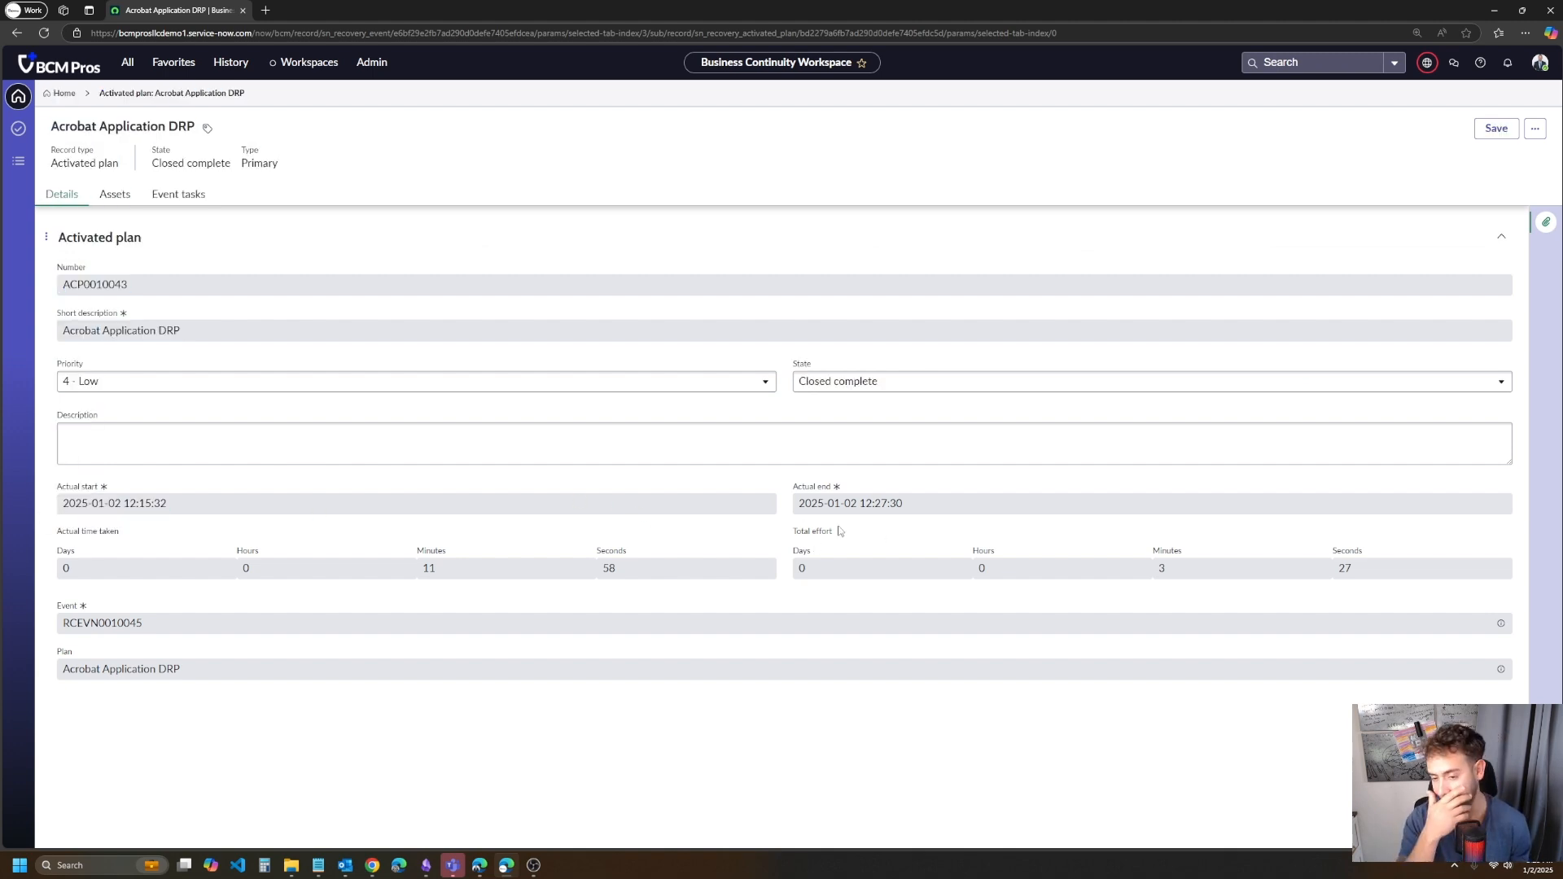